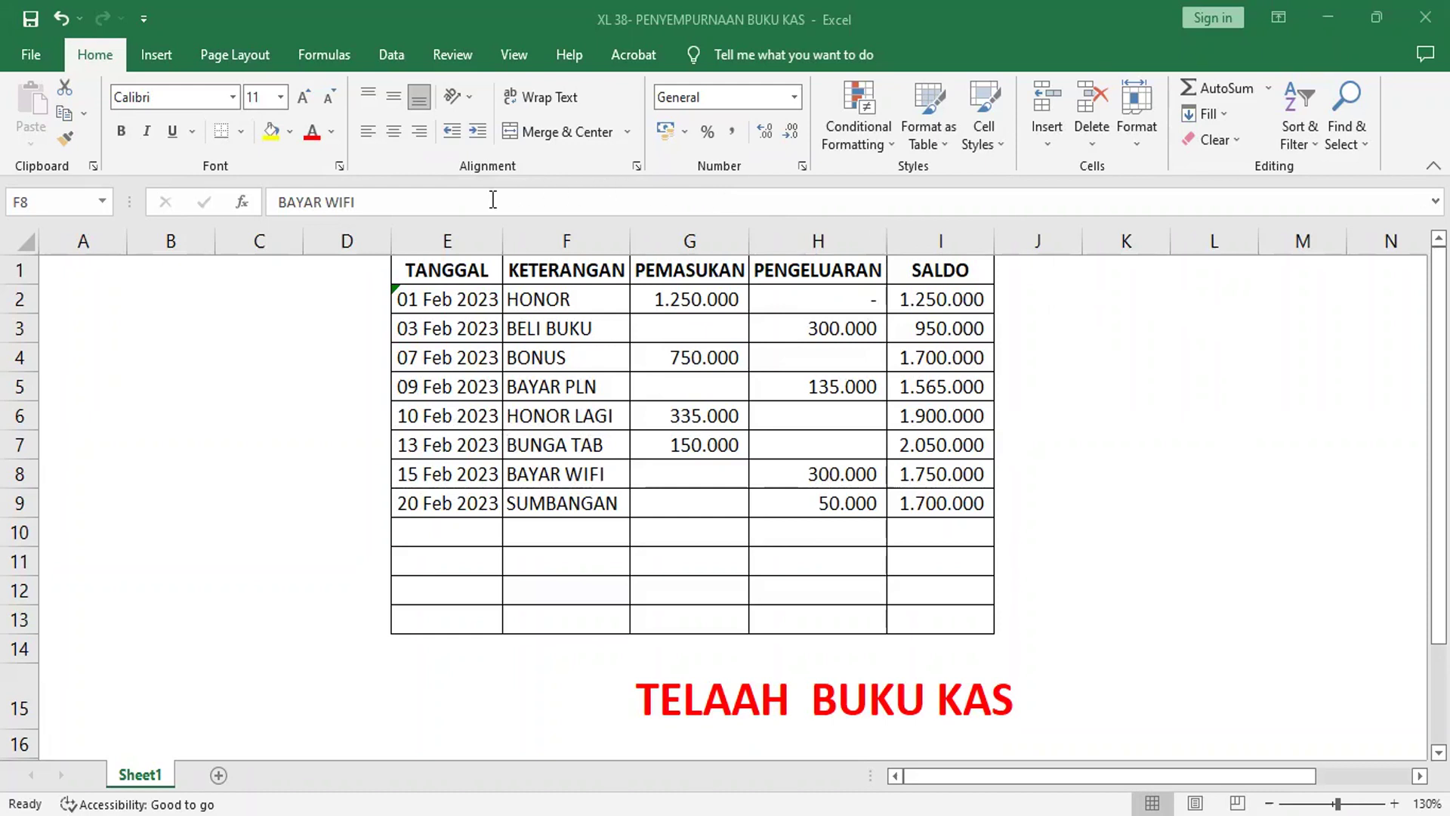
Insert a blank row above the cash book table at row 1
left_click(233, 428)
left_click(243, 358)
left_click(274, 306)
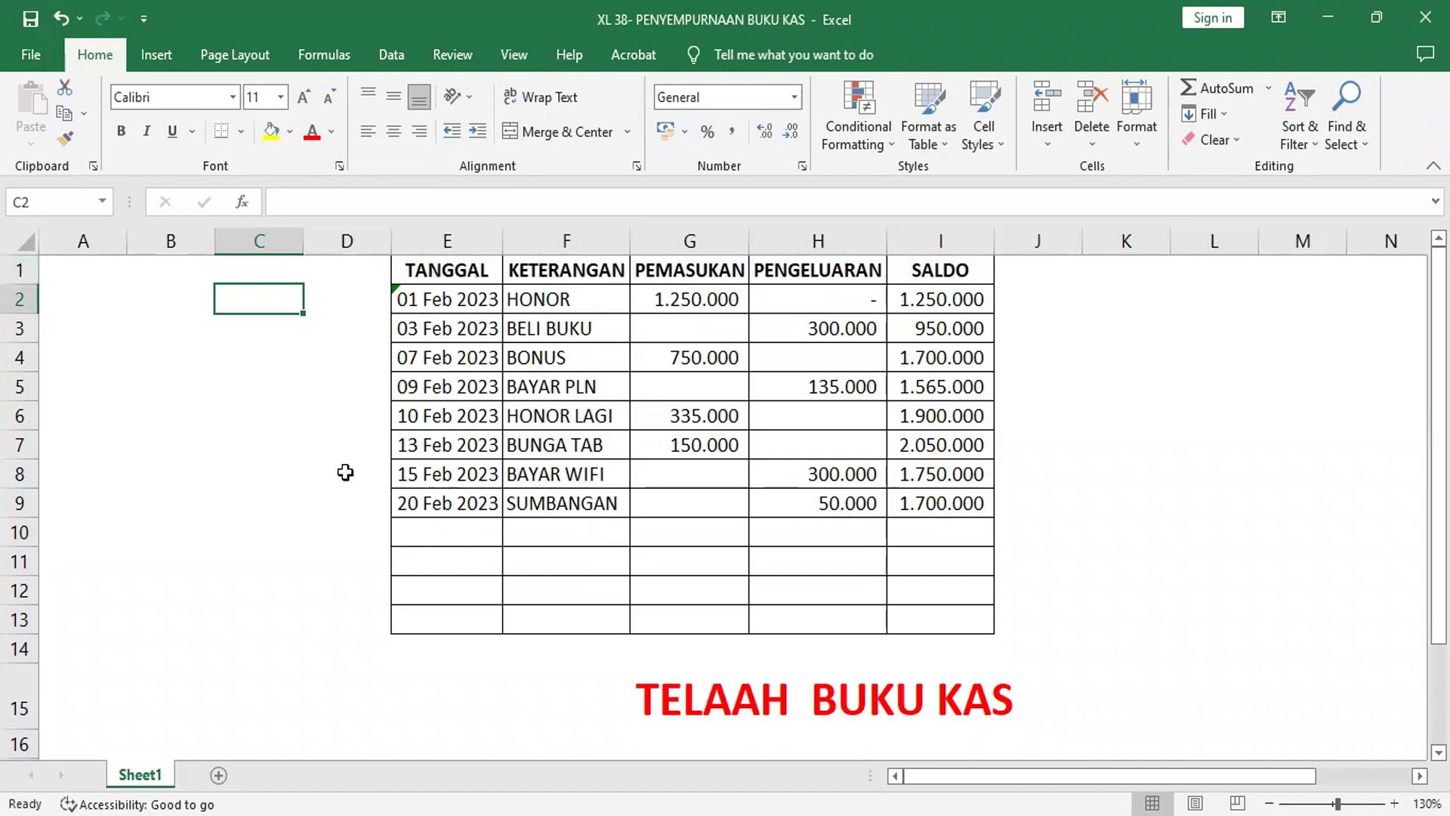
left_click(19, 270)
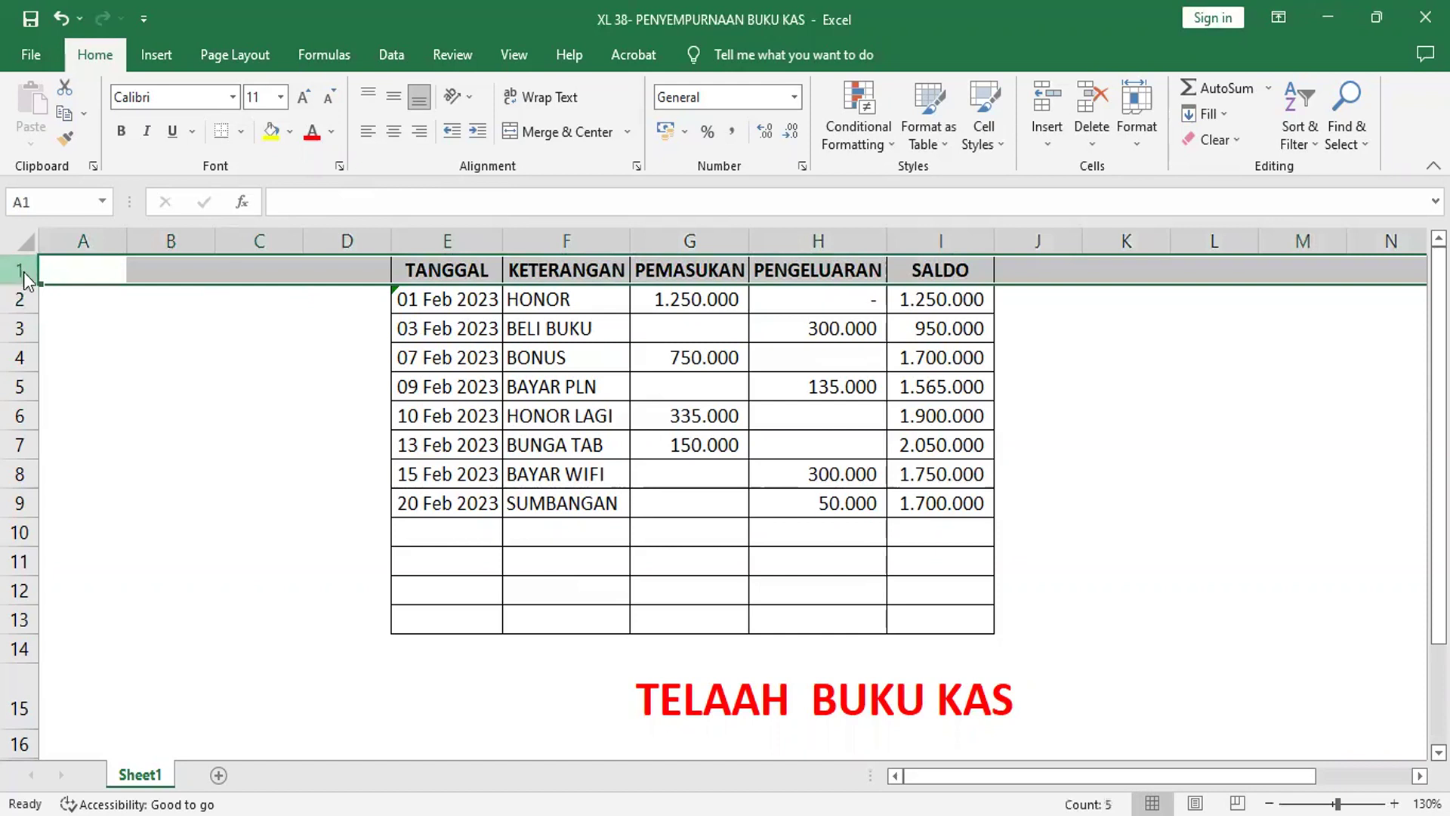
right_click(24, 276)
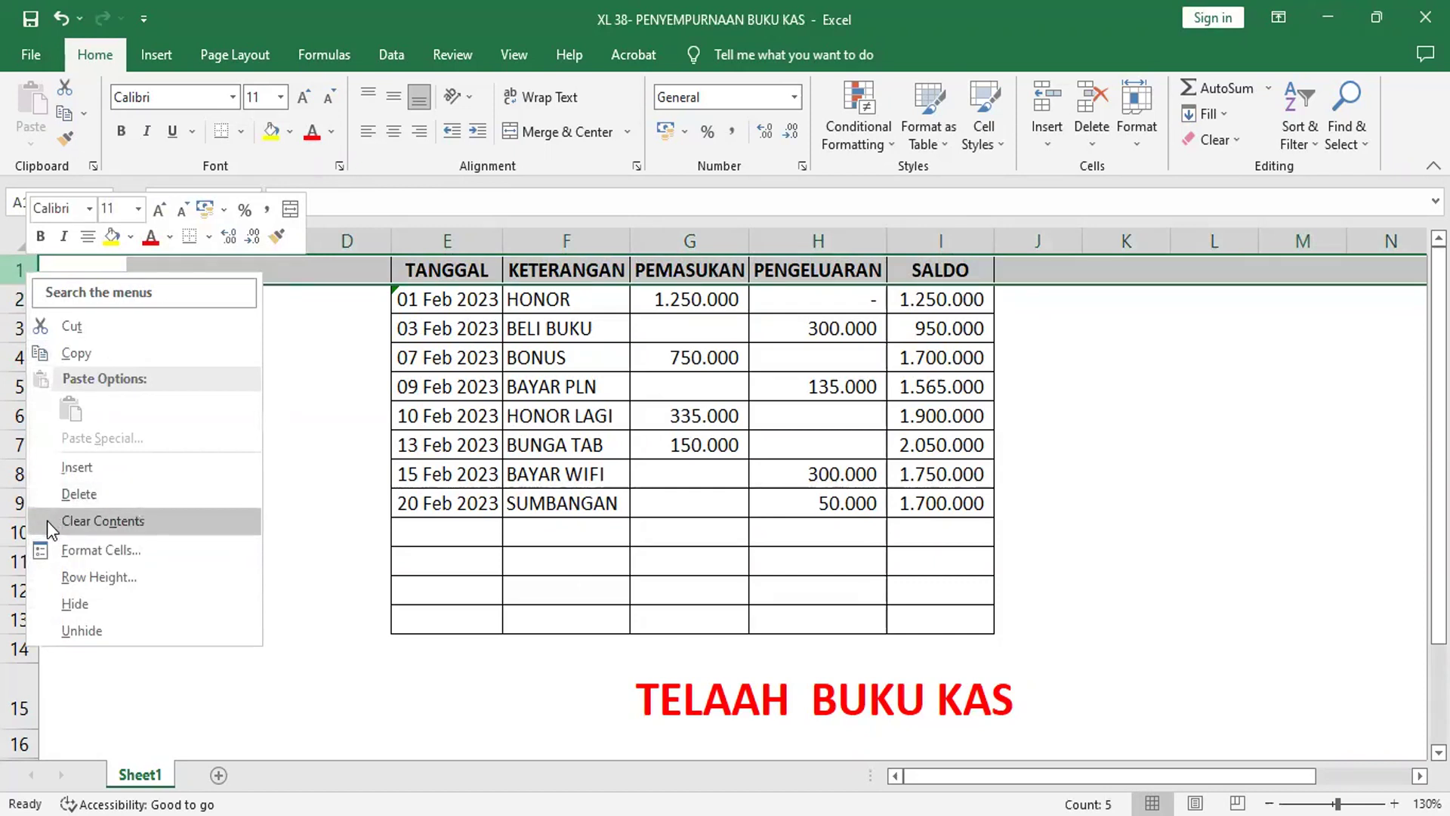
left_click(97, 467)
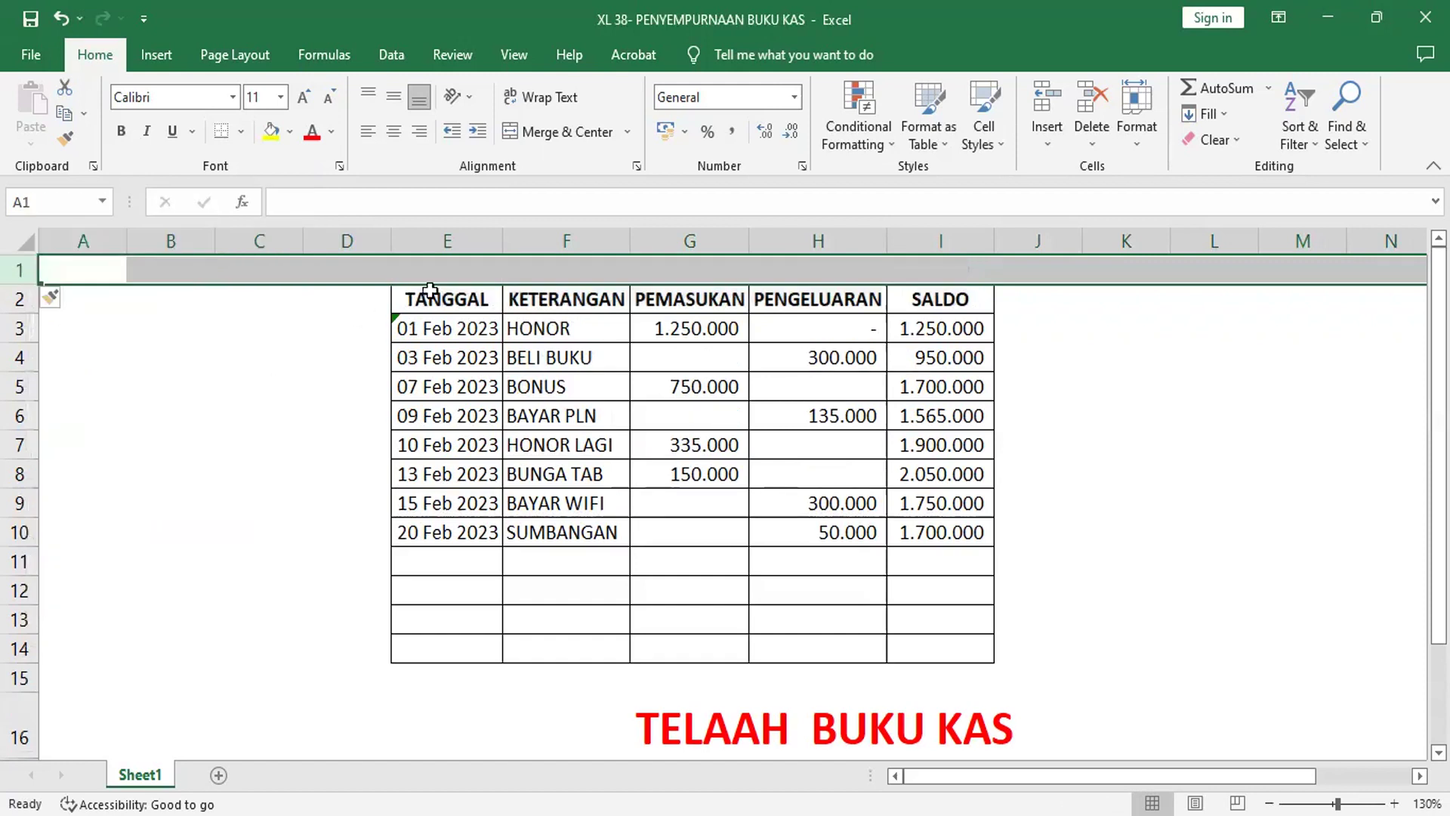
Insert a second blank row above the table and shrink row 2 into a thin spacer
left_click(414, 270)
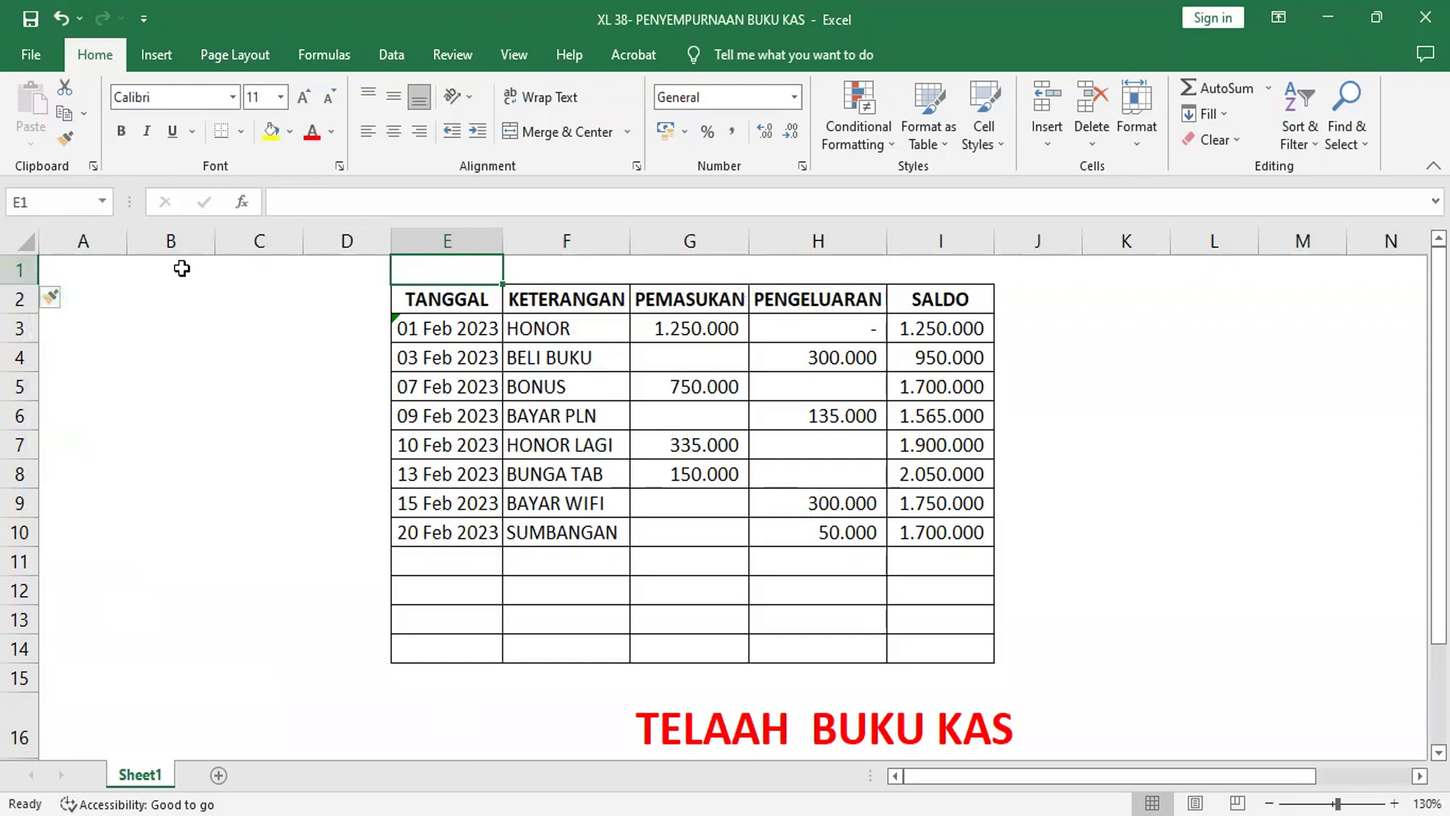
right_click(12, 272)
left_click(120, 467)
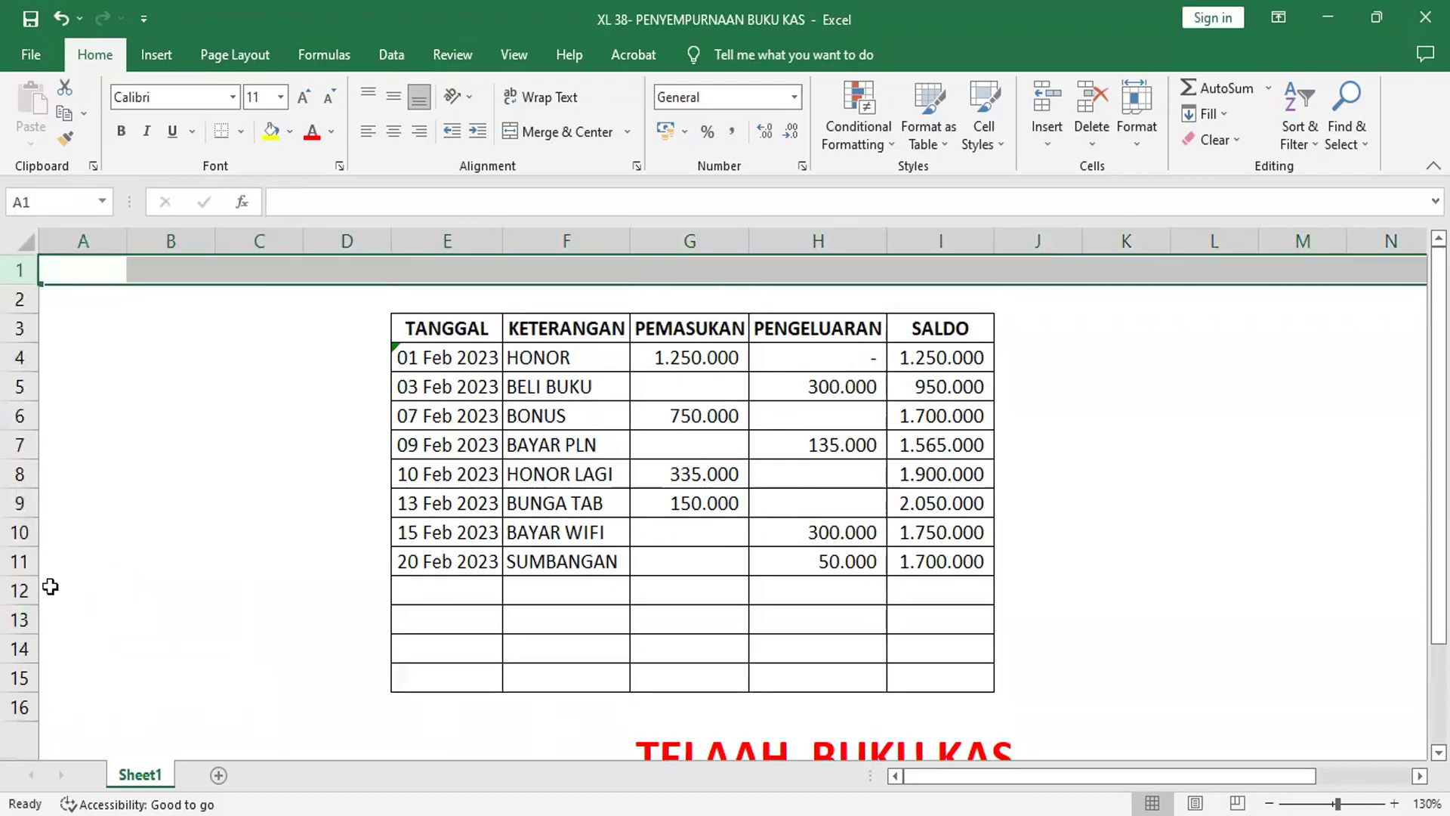
left_click_drag(26, 312, 27, 297)
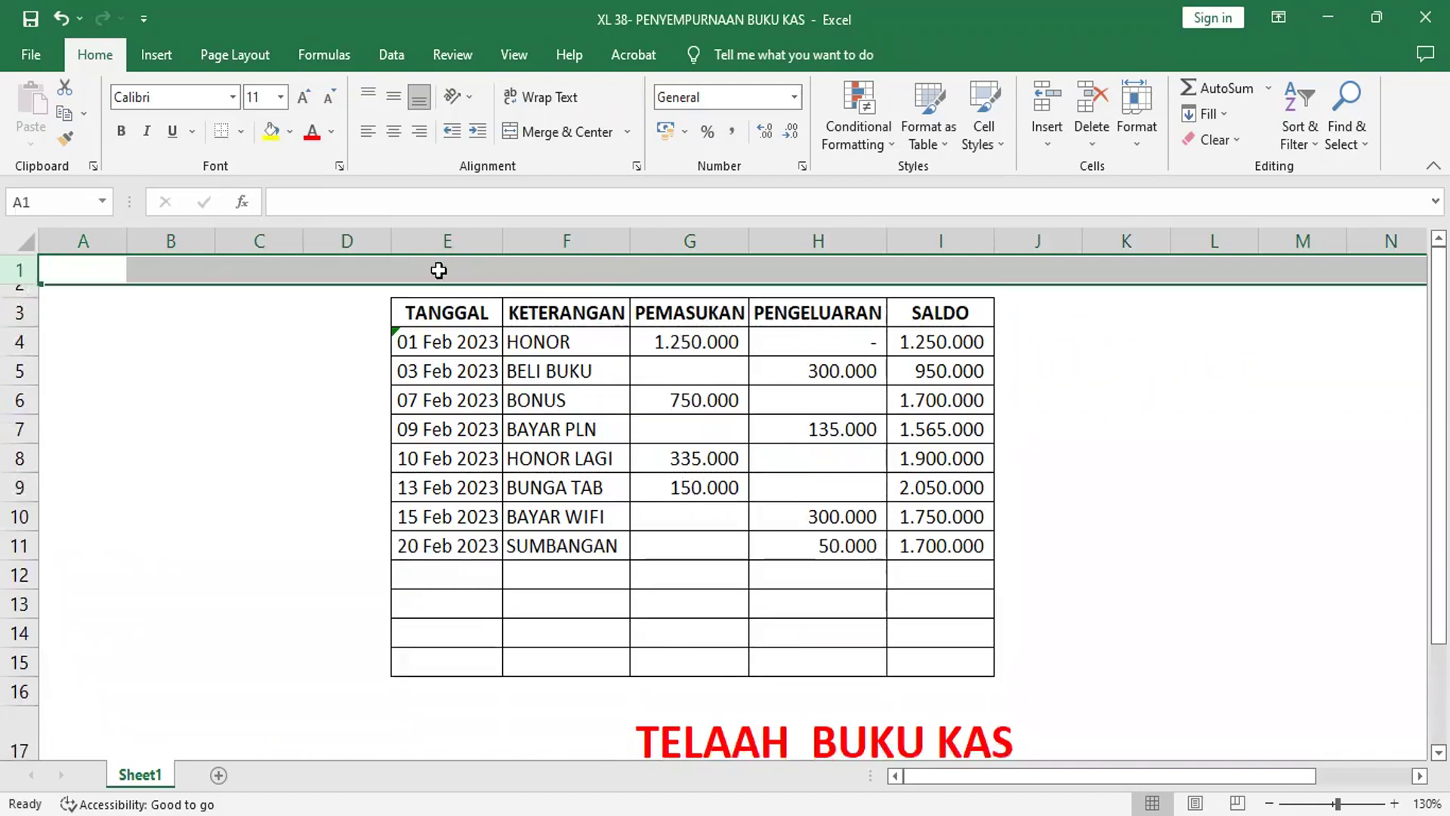
left_click(415, 270)
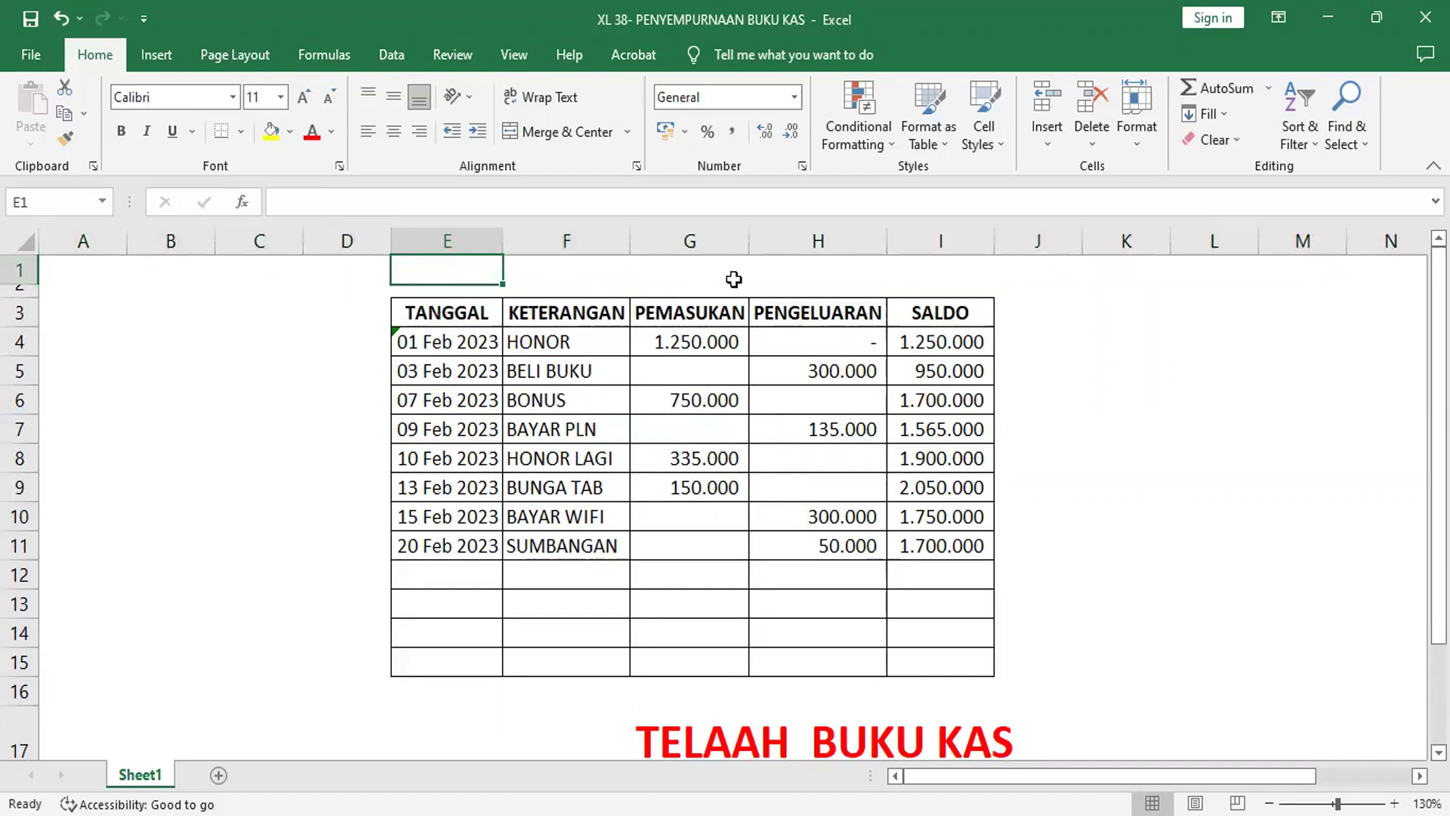
Merge and centre E1:I1 with the title 'BUKU KAS BULAN FEBRUARI 2023'
left_click(951, 268, "shift")
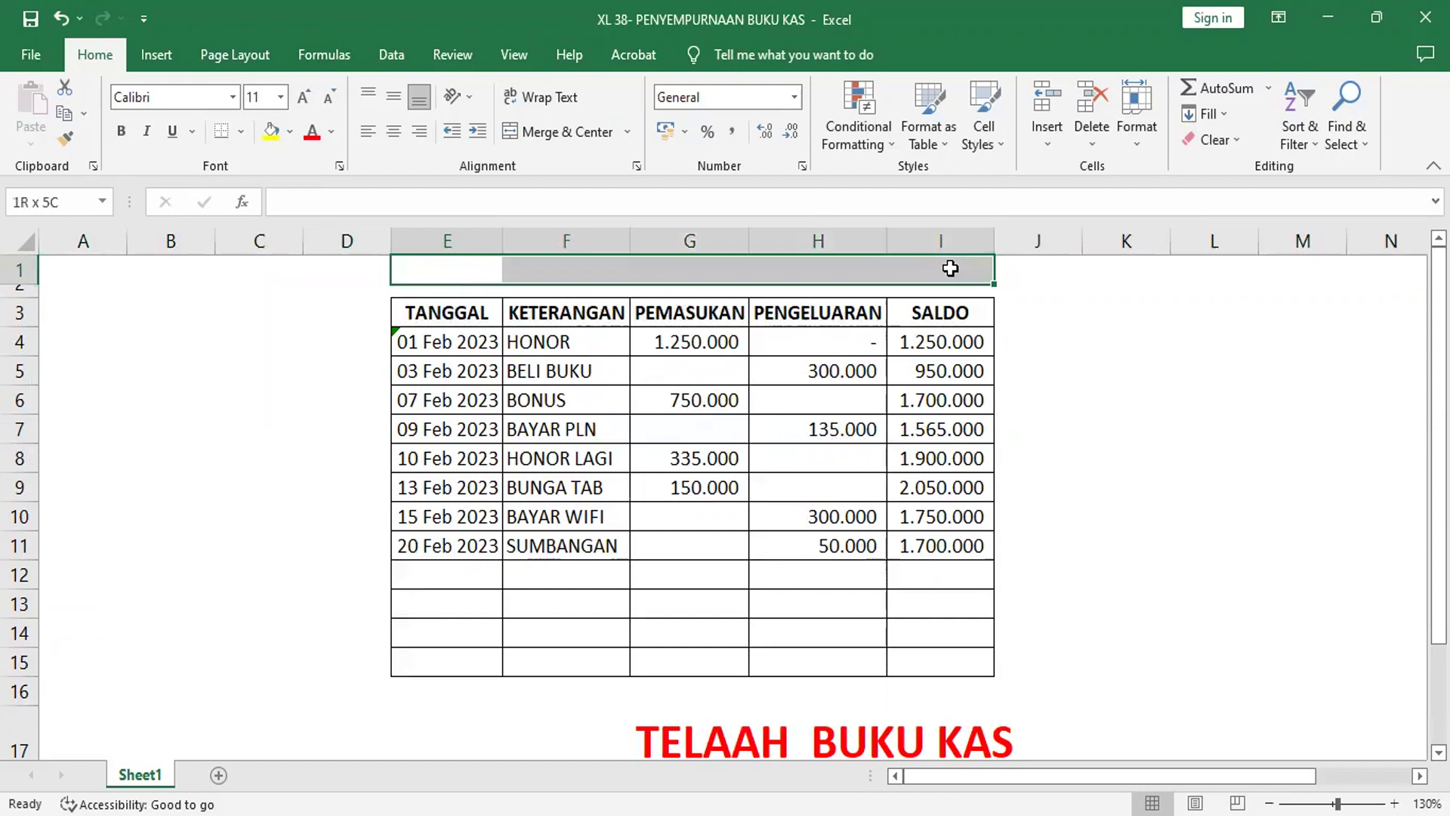
left_click(552, 133)
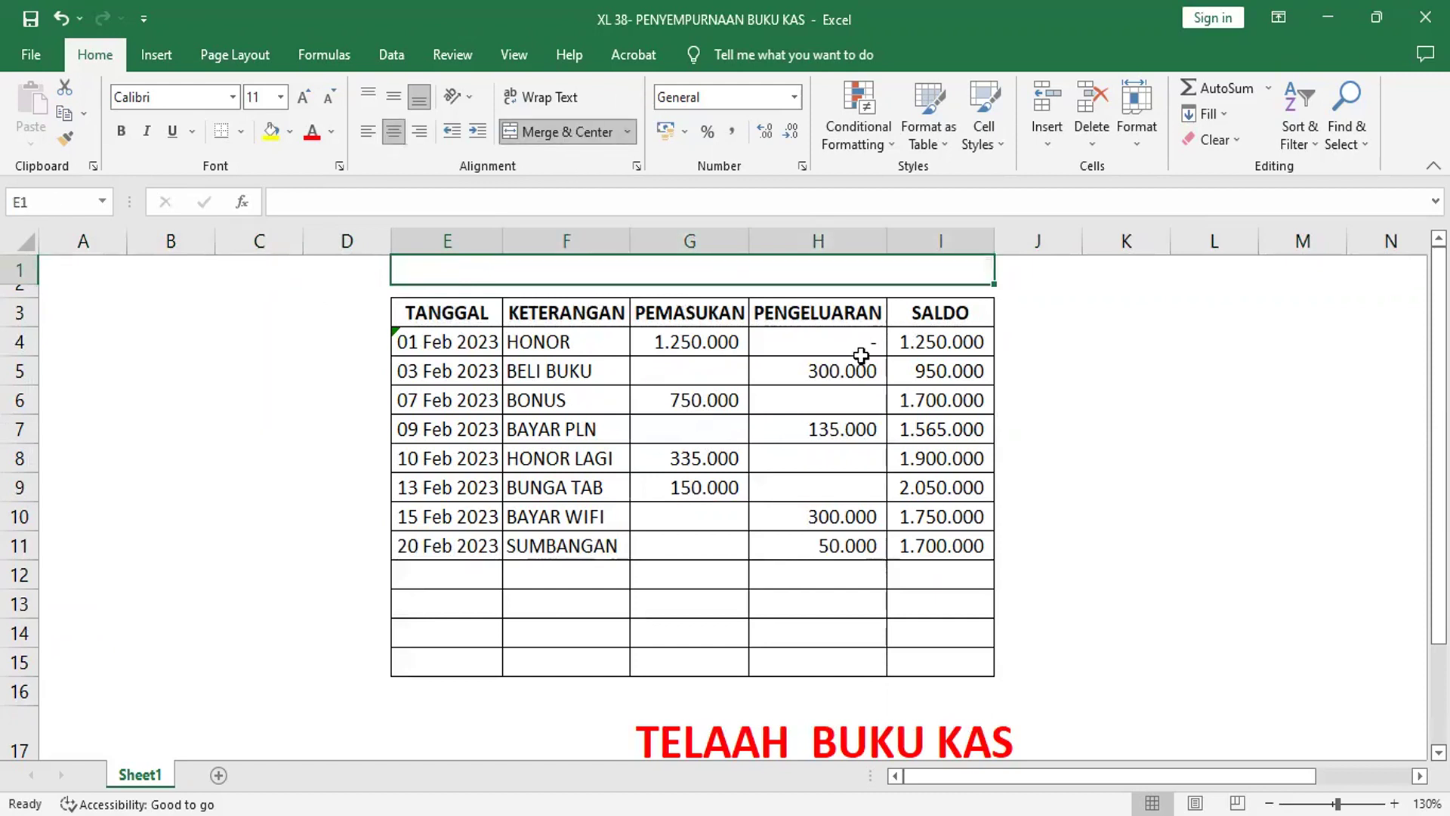
type("BUKU KASBUY")
key("BackSpace")
type("LAN ")
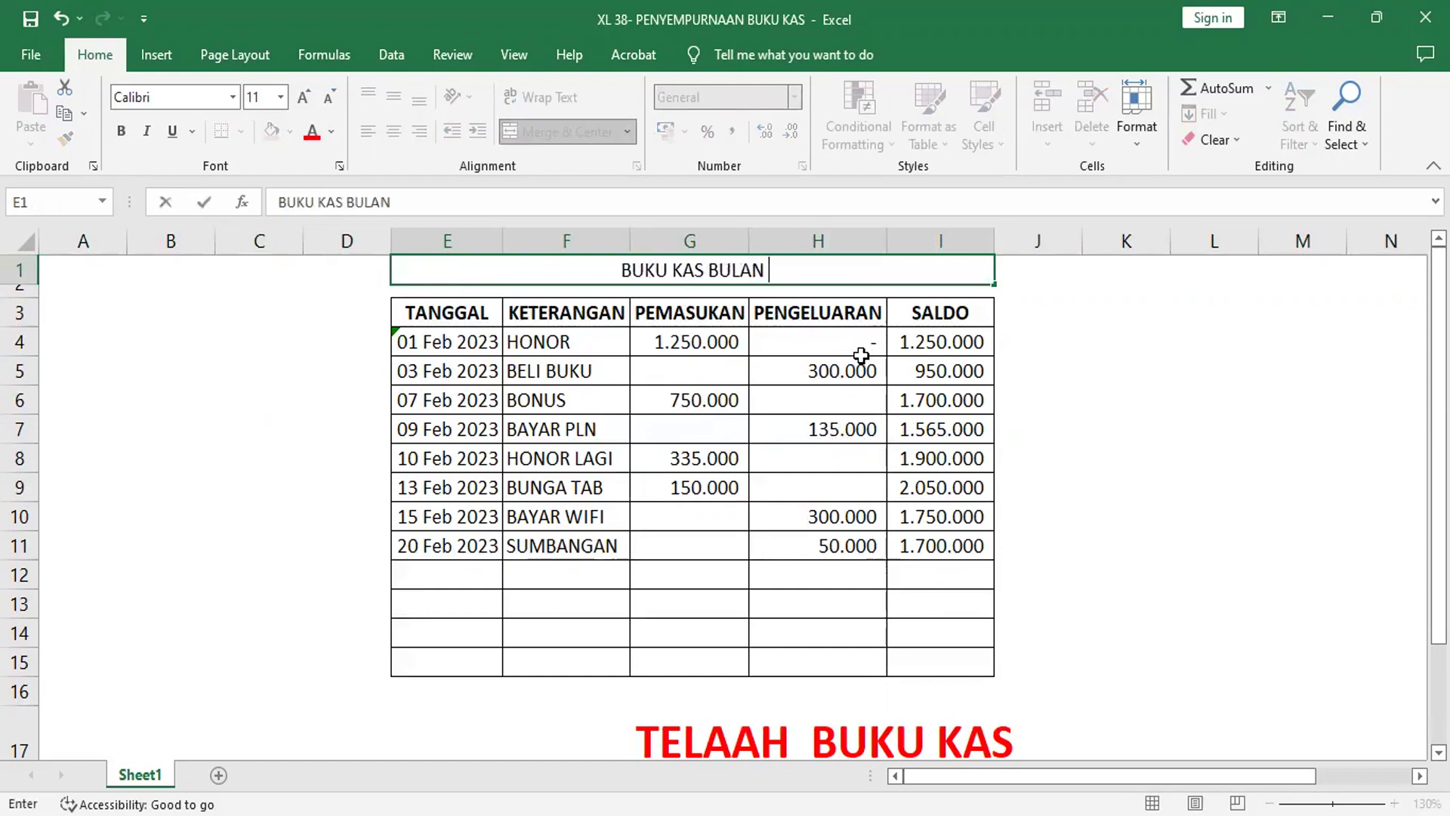
type("FEBRUARI 2023")
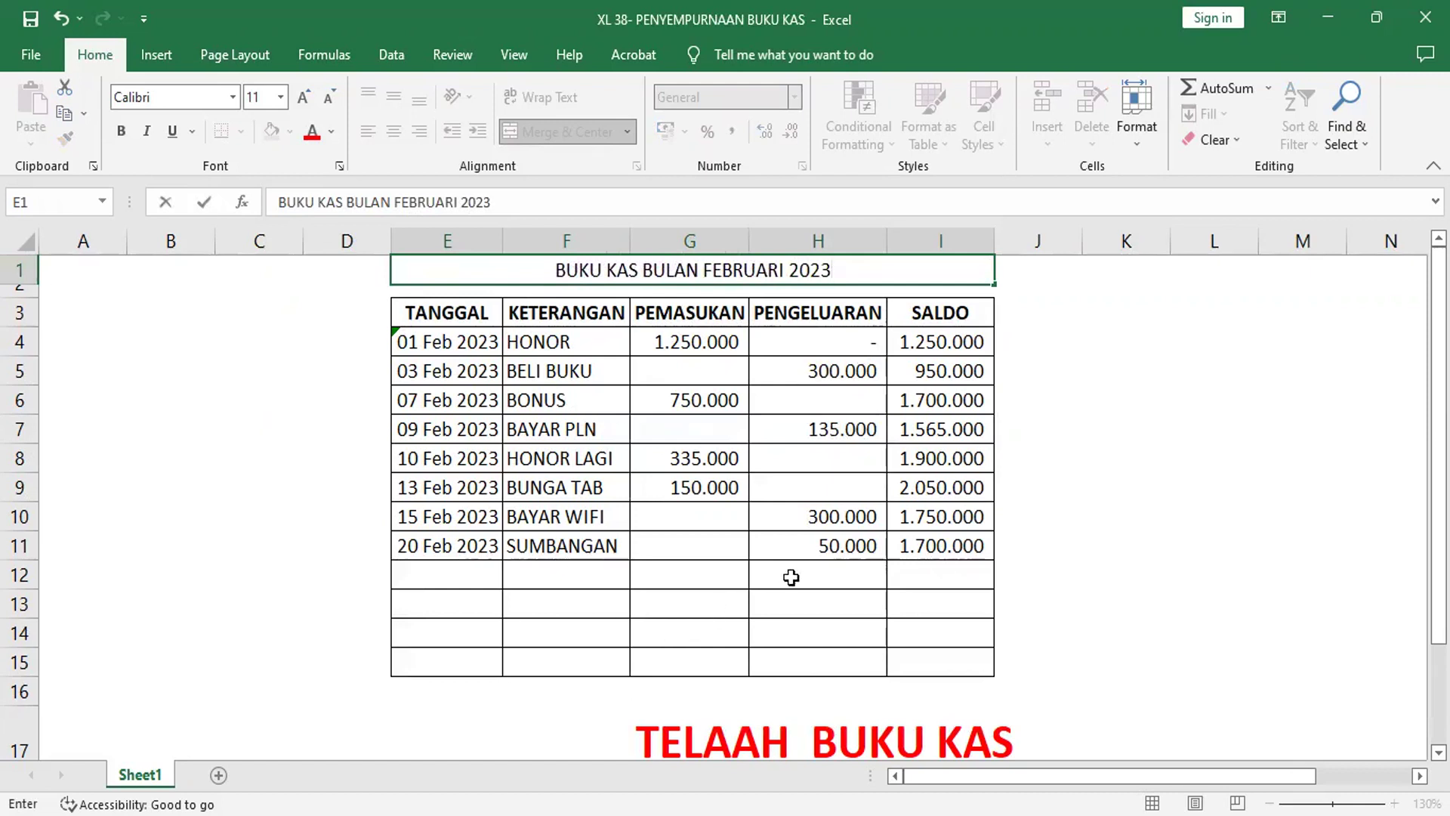
left_click(919, 583)
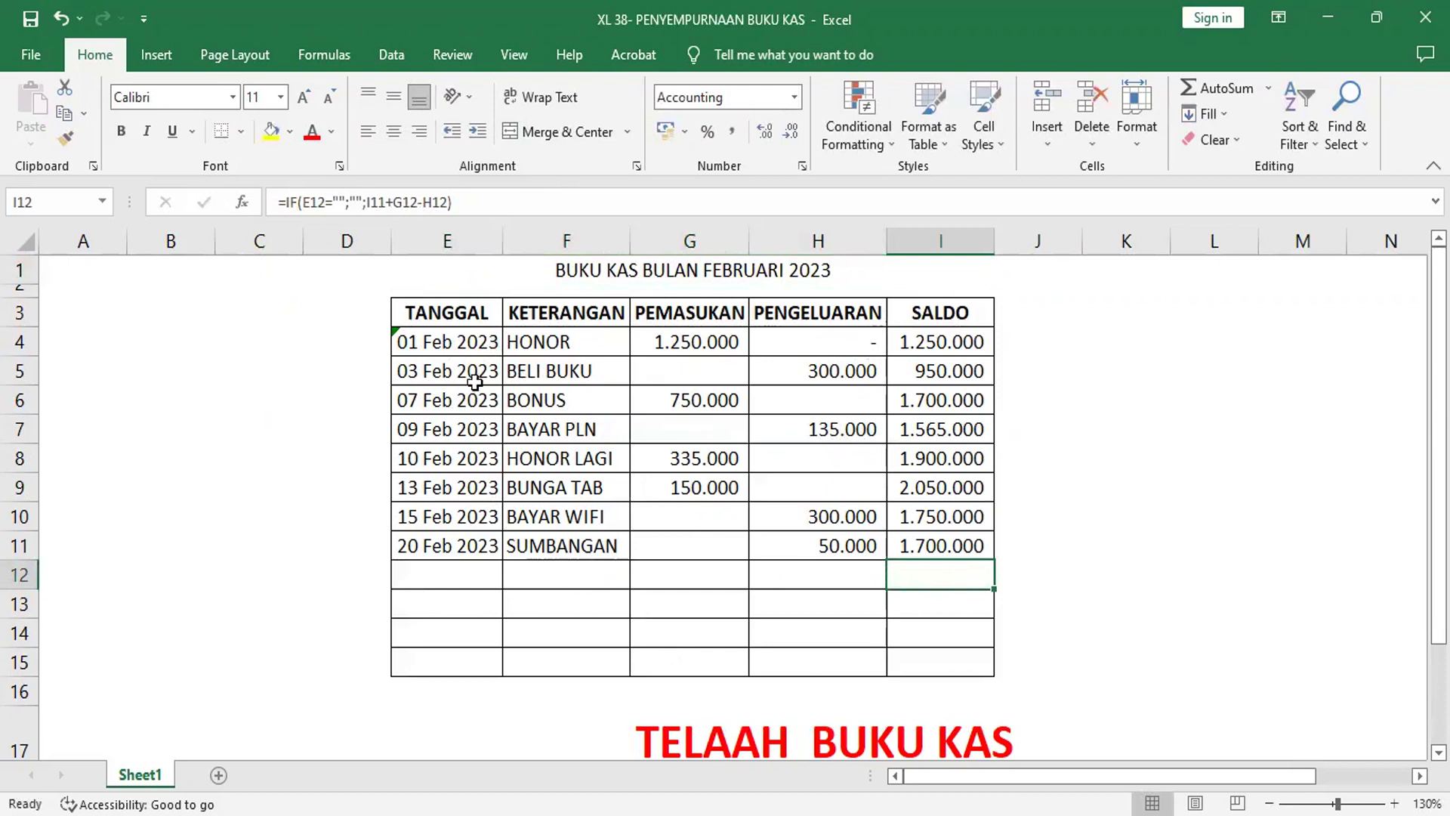
Copy the entries E4:H11 and paste them one row lower starting at E5
mouse_move(463, 343)
left_mouse_down()
mouse_move(479, 496)
mouse_move(814, 513)
mouse_move(819, 545)
left_mouse_up()
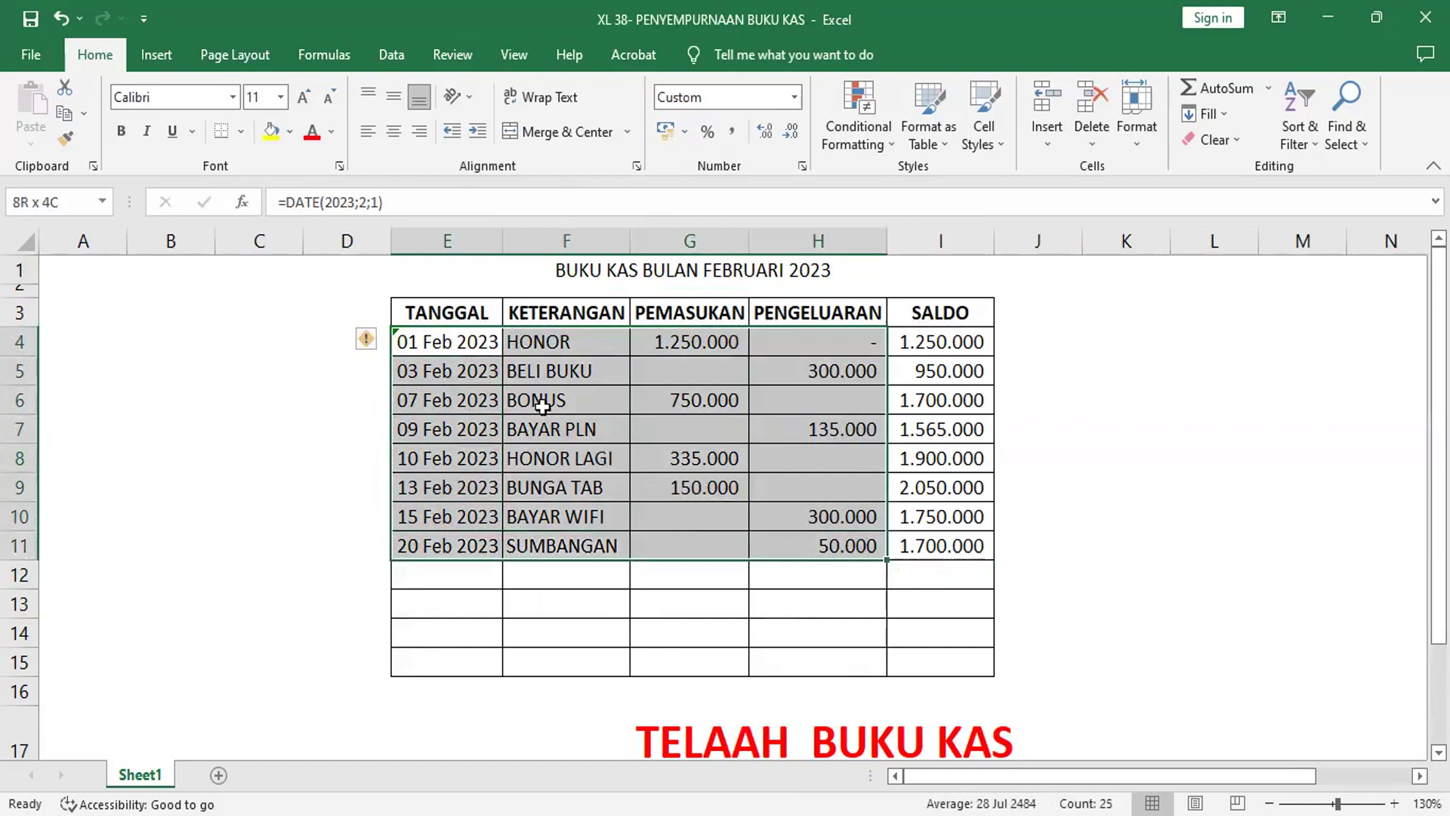
left_click(63, 113)
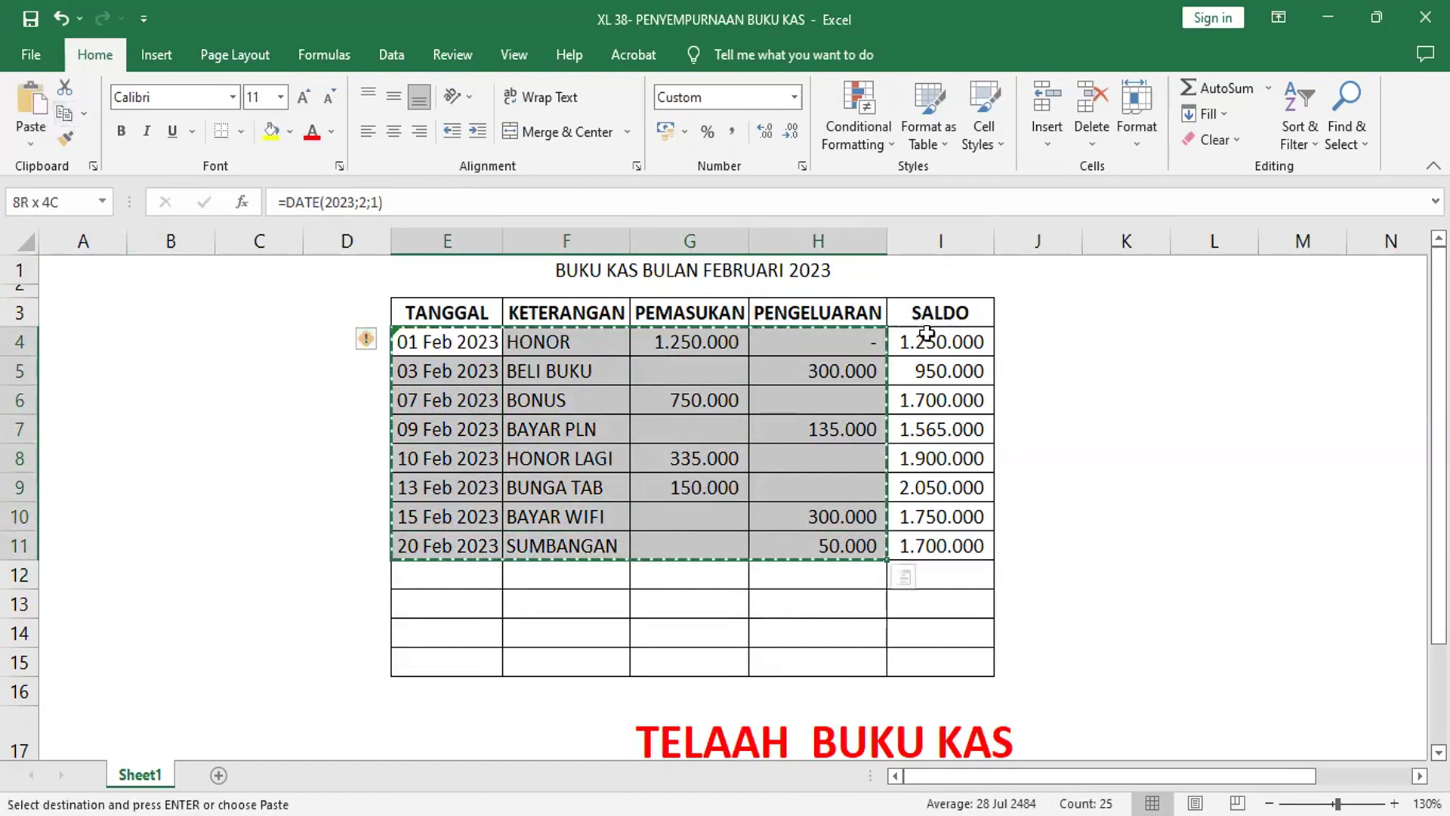
left_click(444, 374)
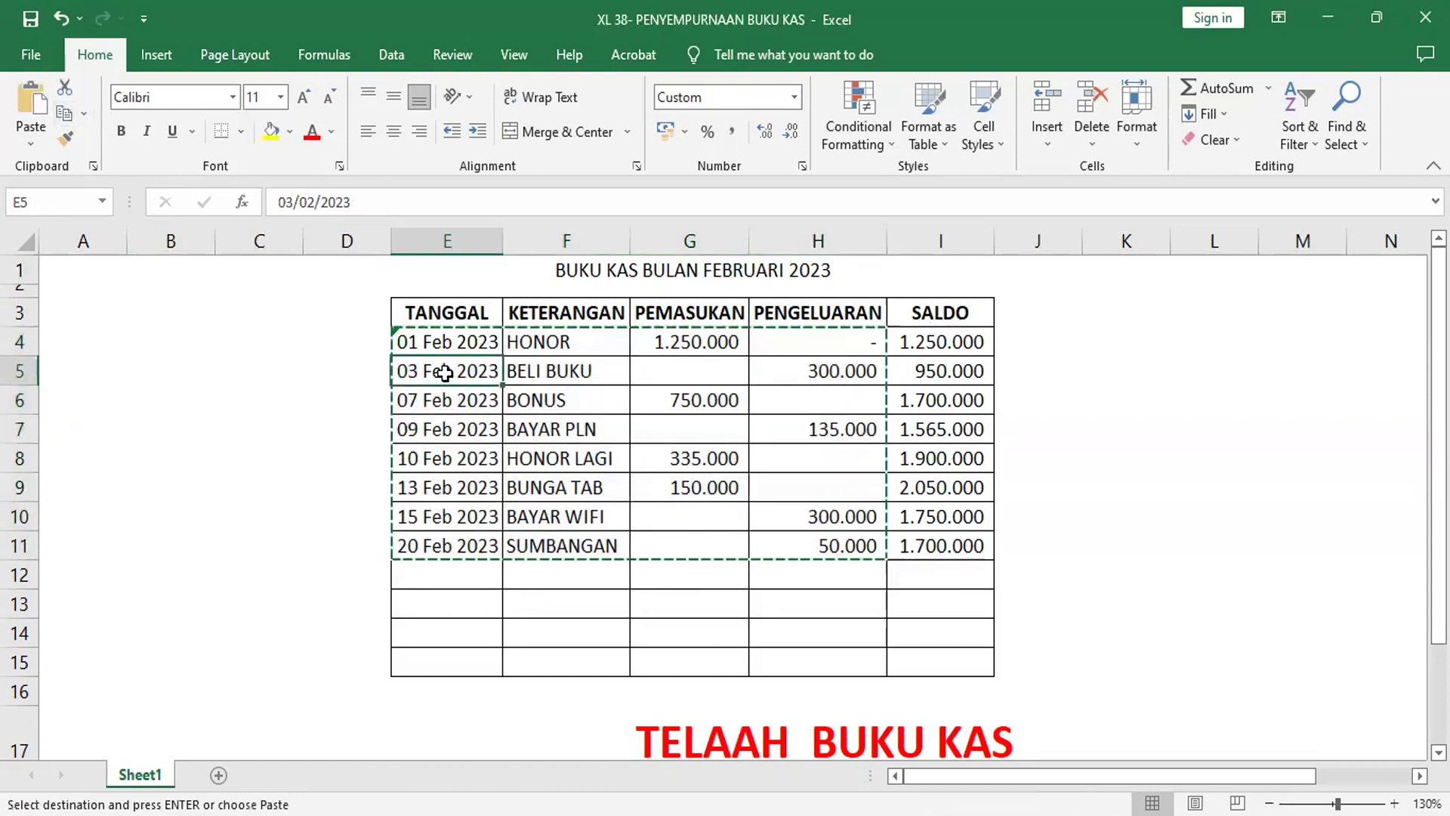
left_click(31, 104)
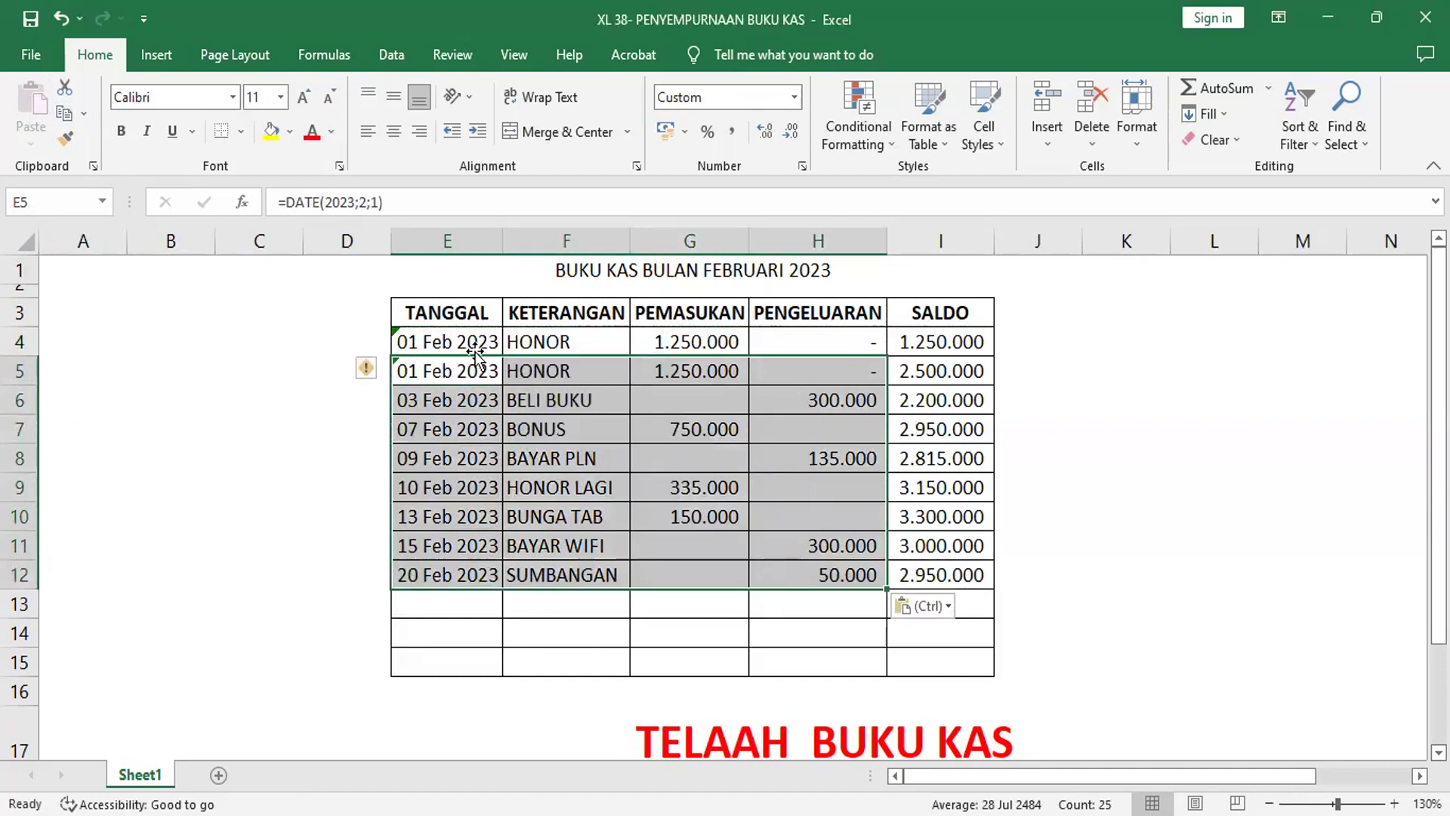
Replace the F4 description with 'SALDO AWAL' for the 1.250.000 opening balance
left_click(523, 342)
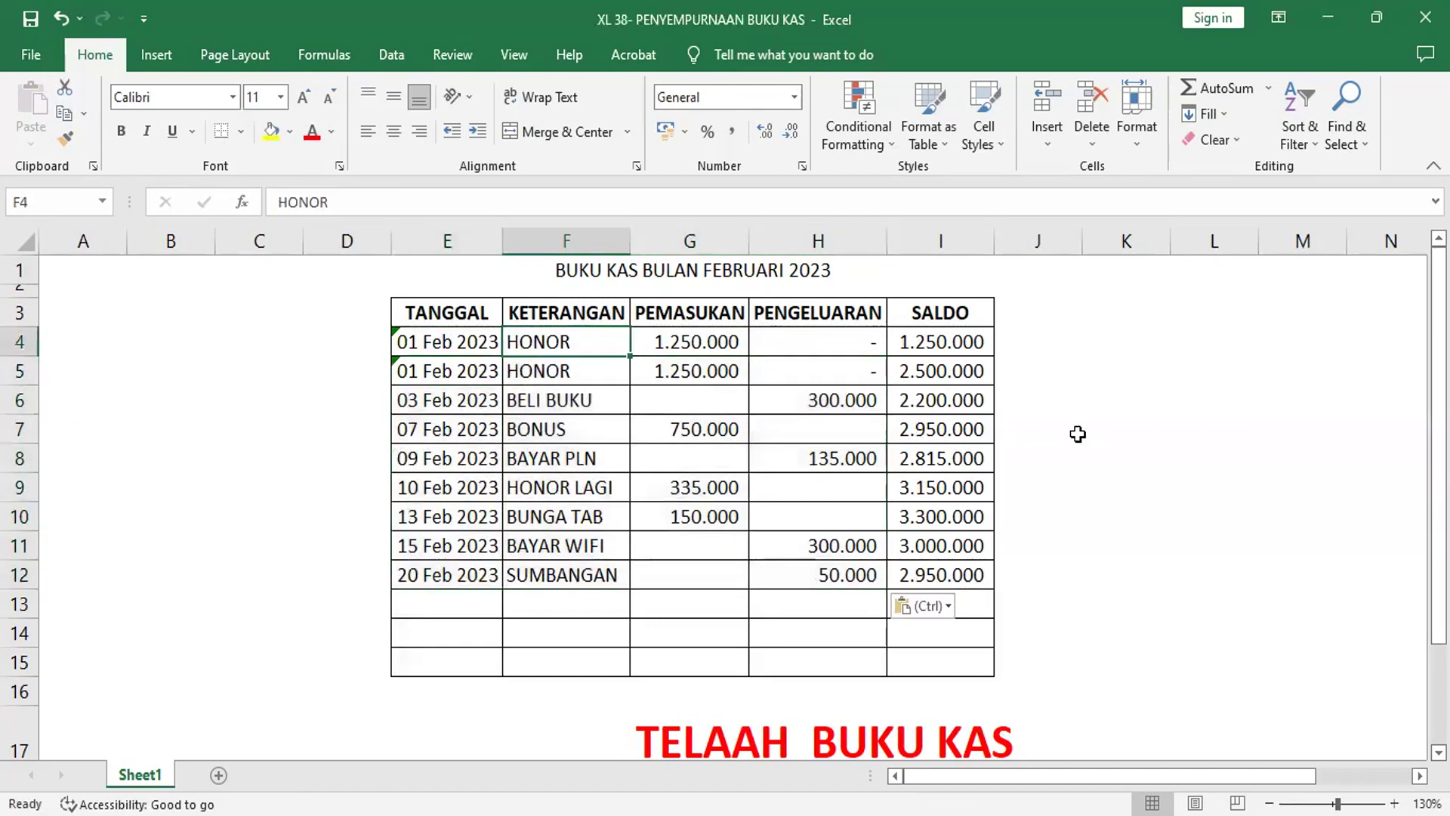
type("SALDO AWAL")
key("Return")
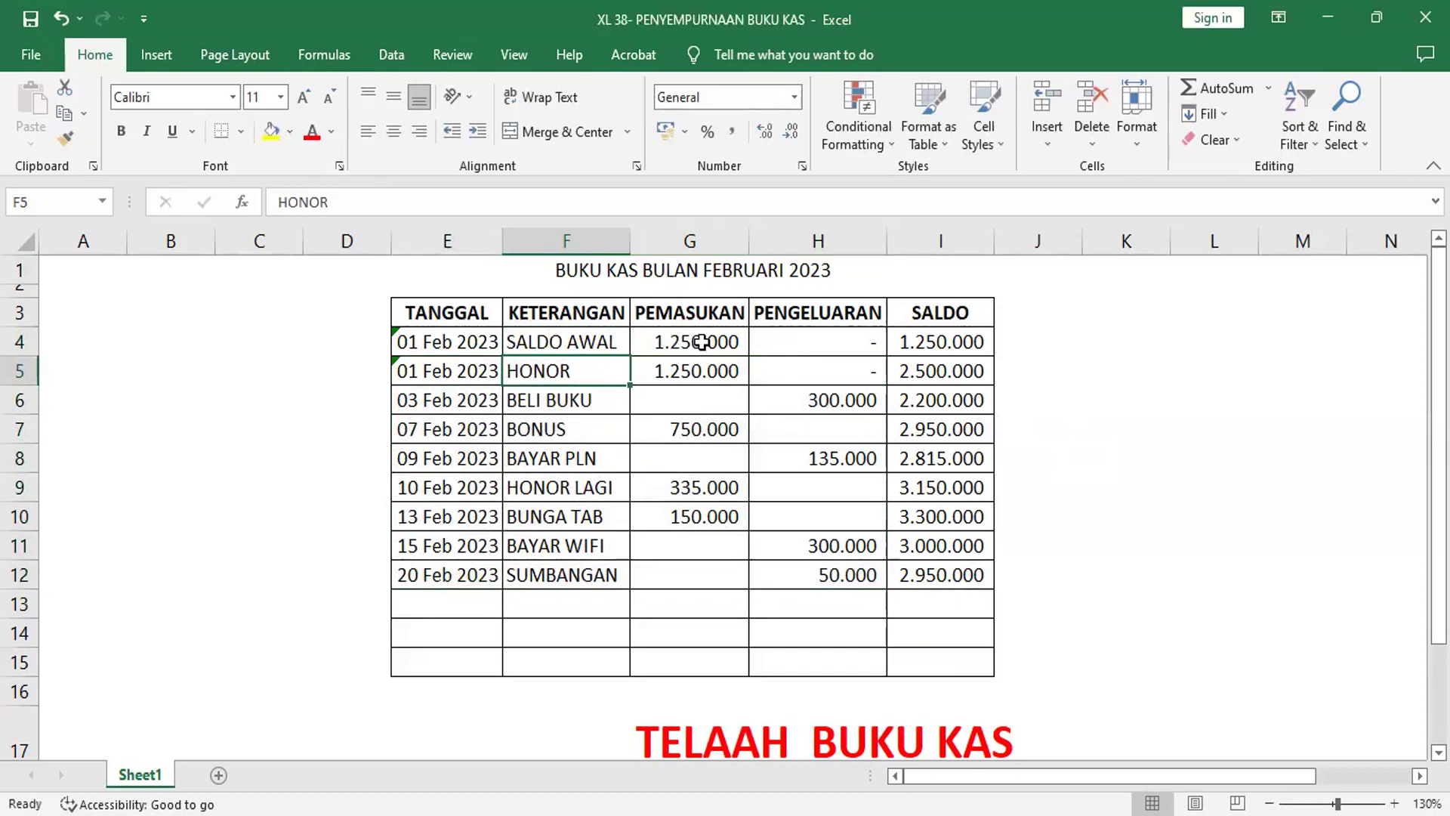
left_click(959, 343)
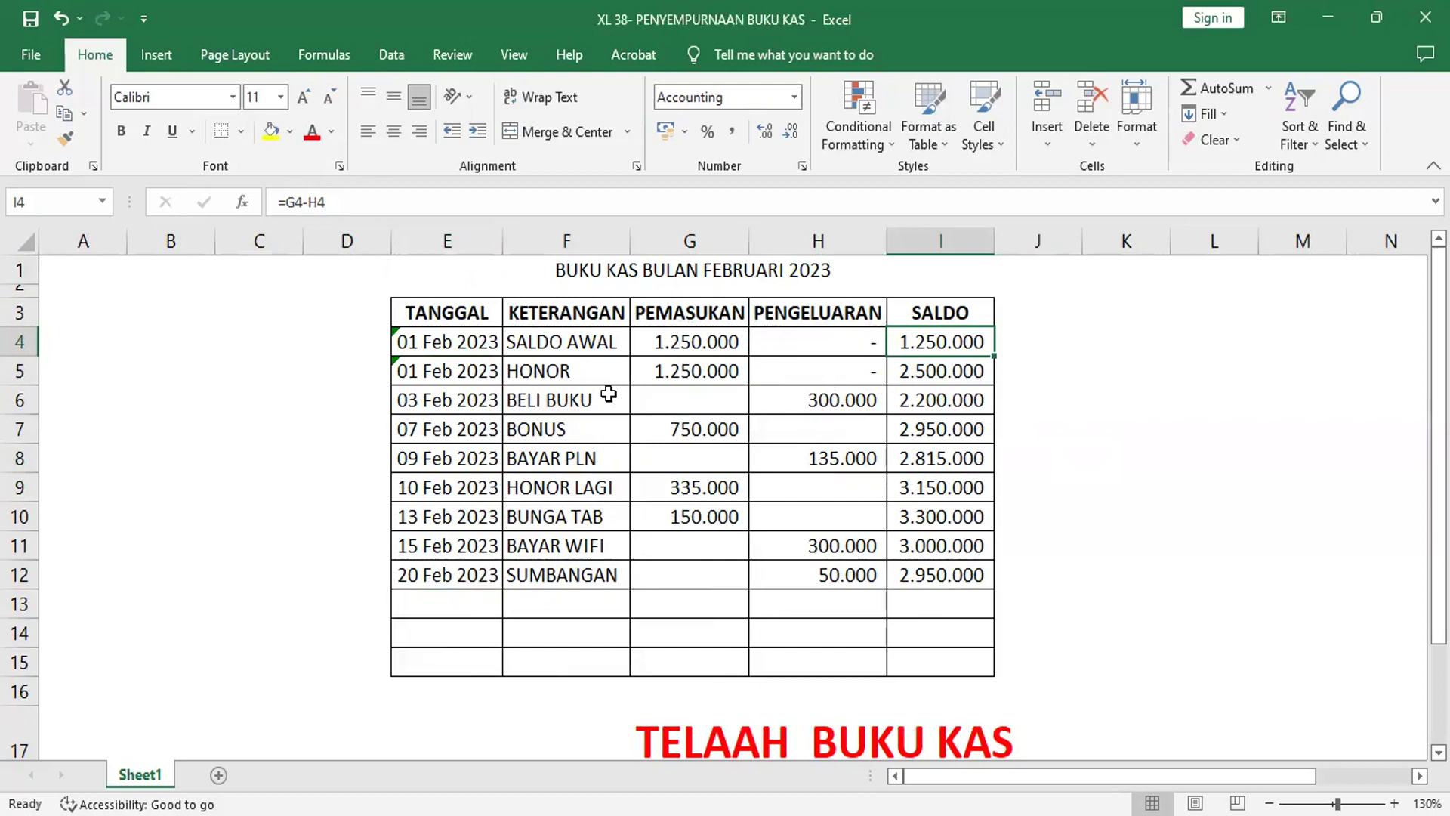
left_click(437, 604)
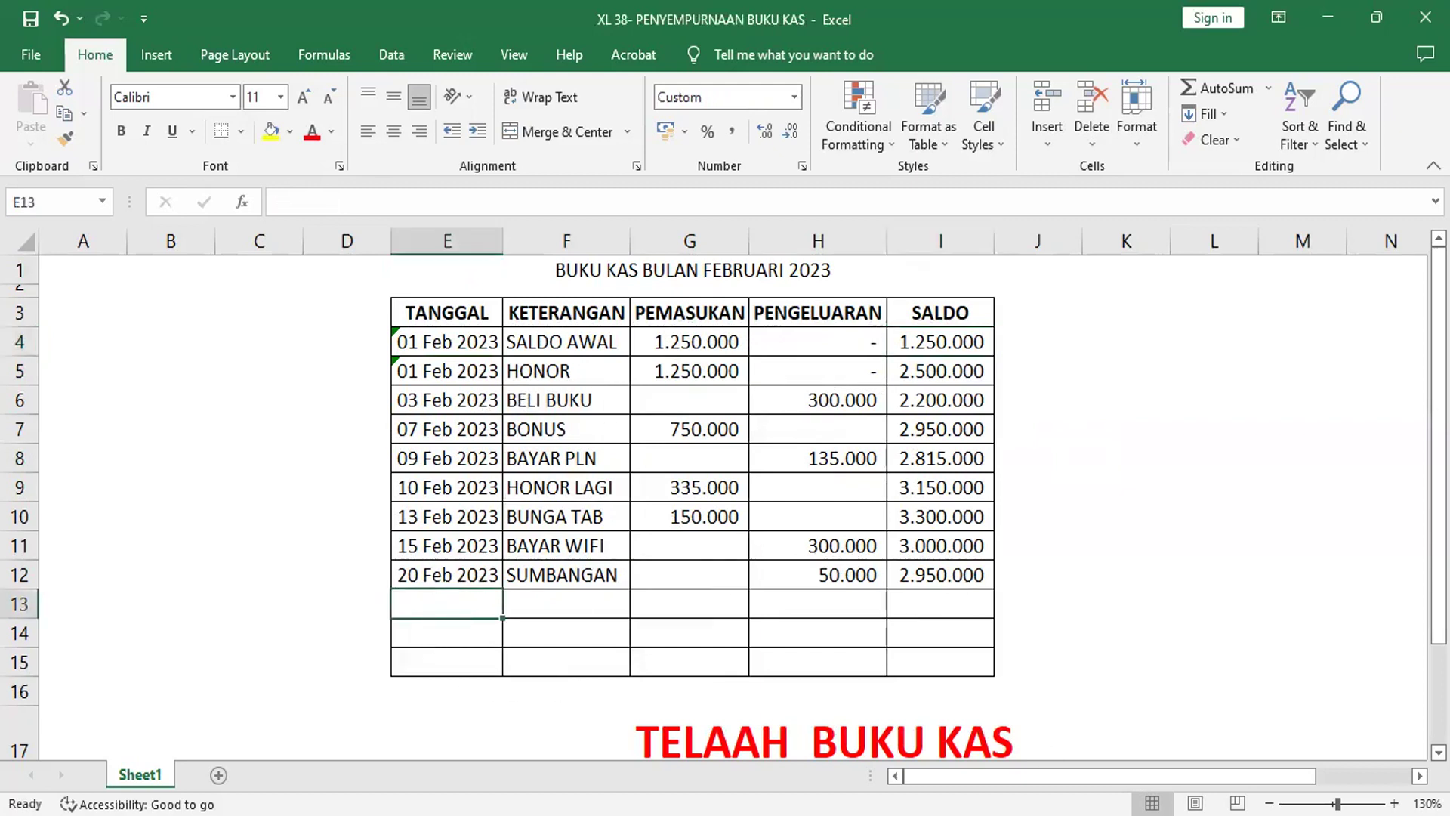
Date row 13 as 25FEB2023 so its SALDO shows 2.950.000
type("25FEB2023")
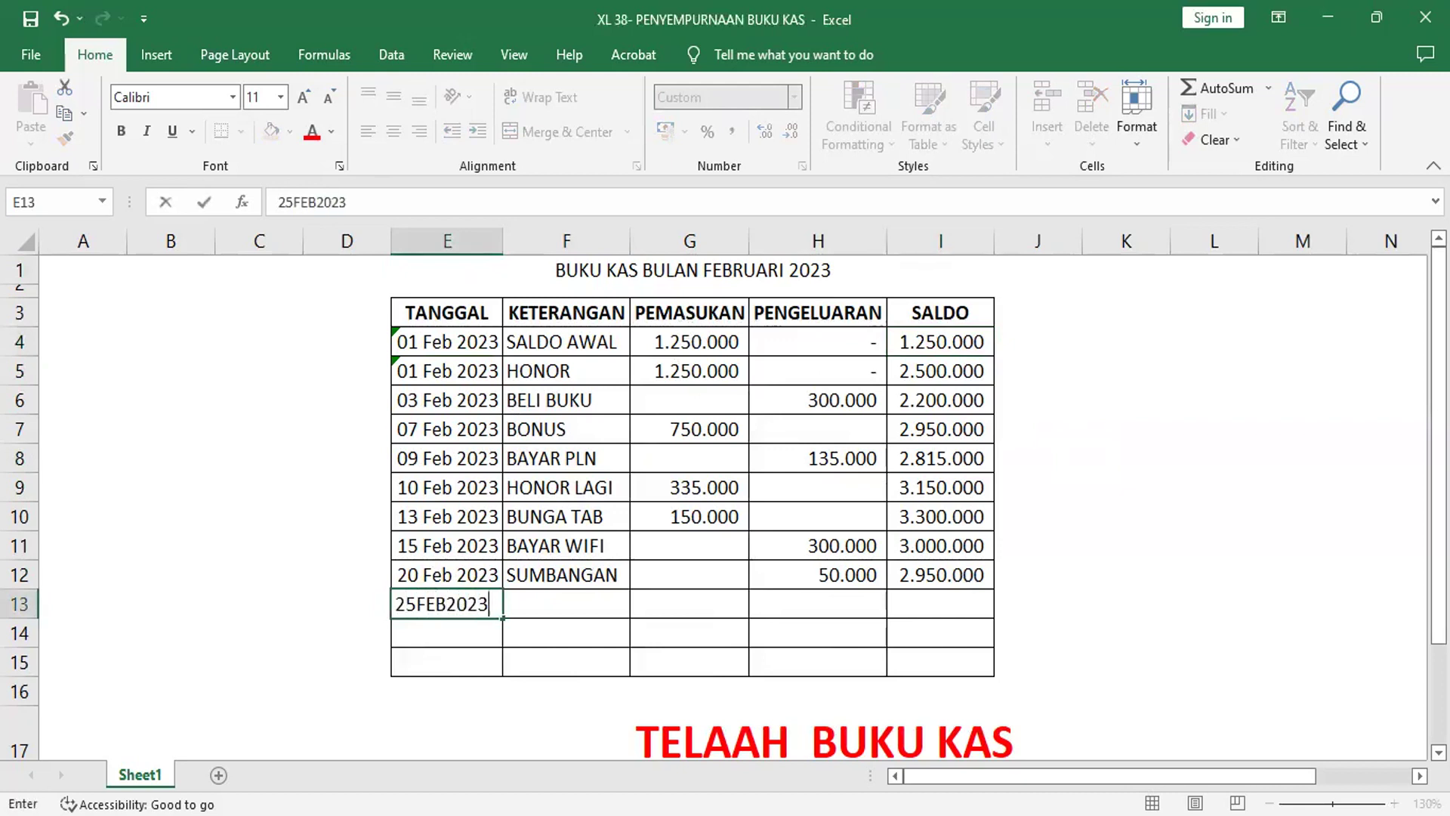
key("Tab")
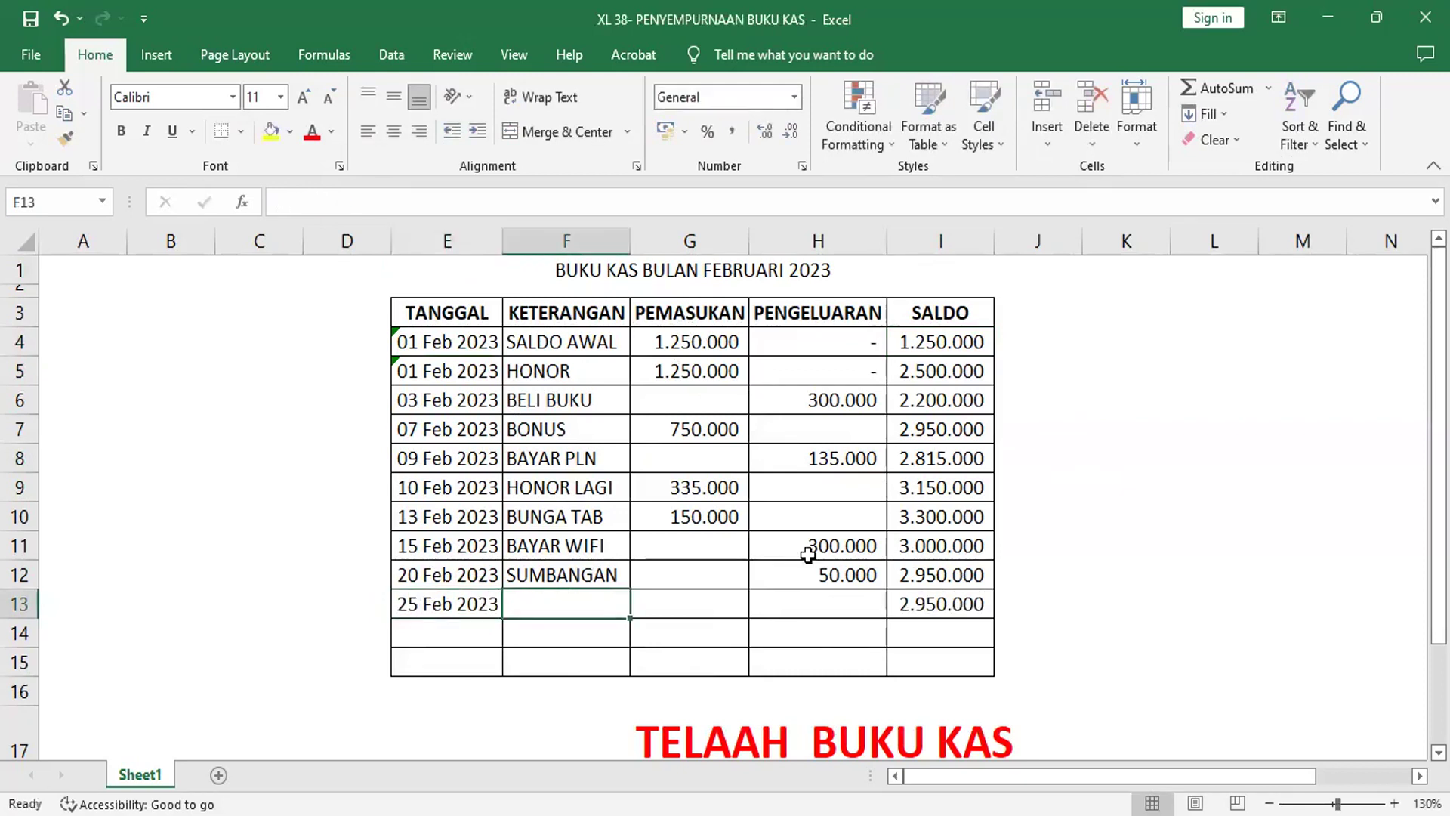
left_click(814, 573)
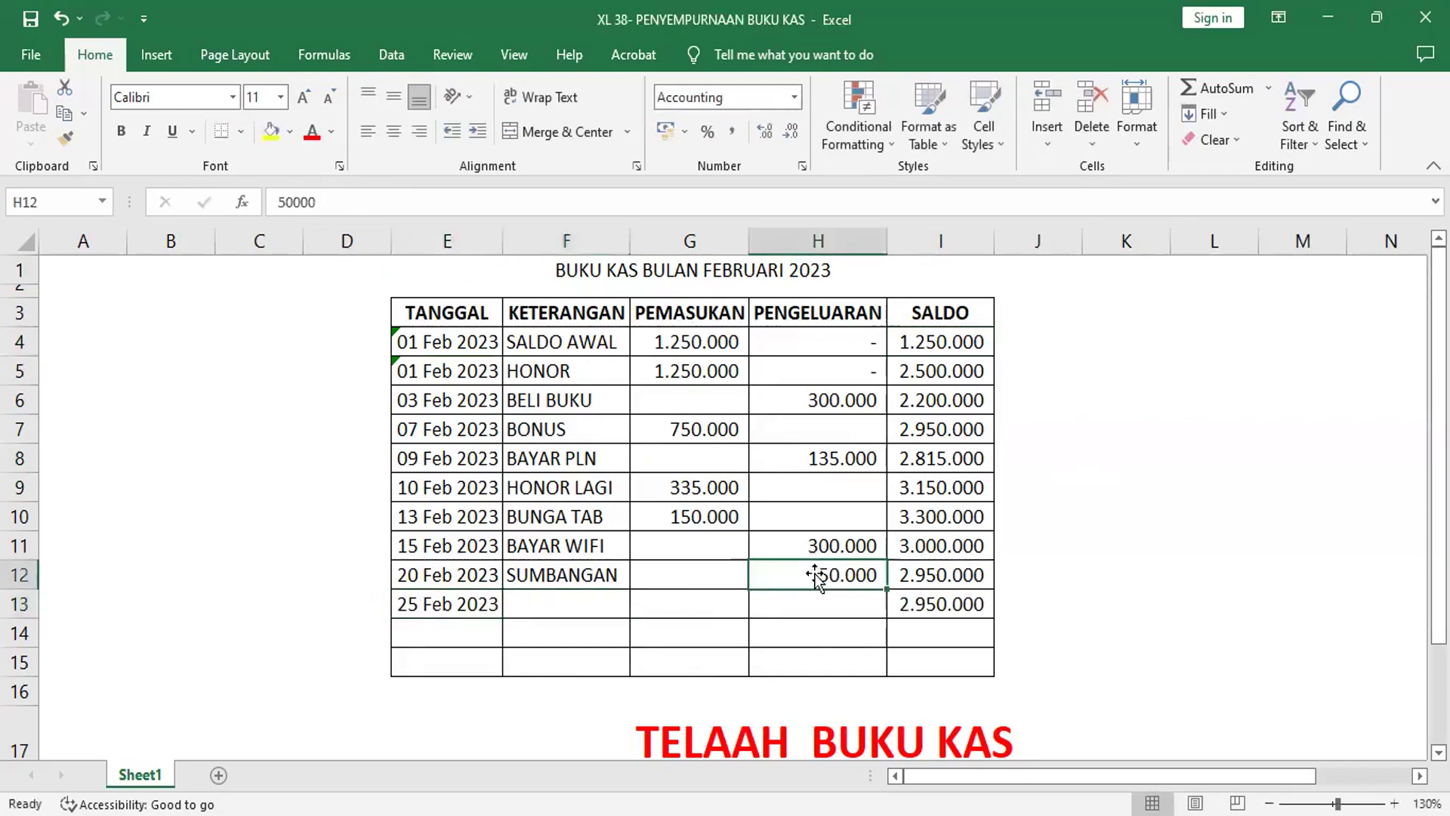
Try moving the 50.000 SUMBANGAN amount from H12 to G12, then undo it
left_click(65, 89)
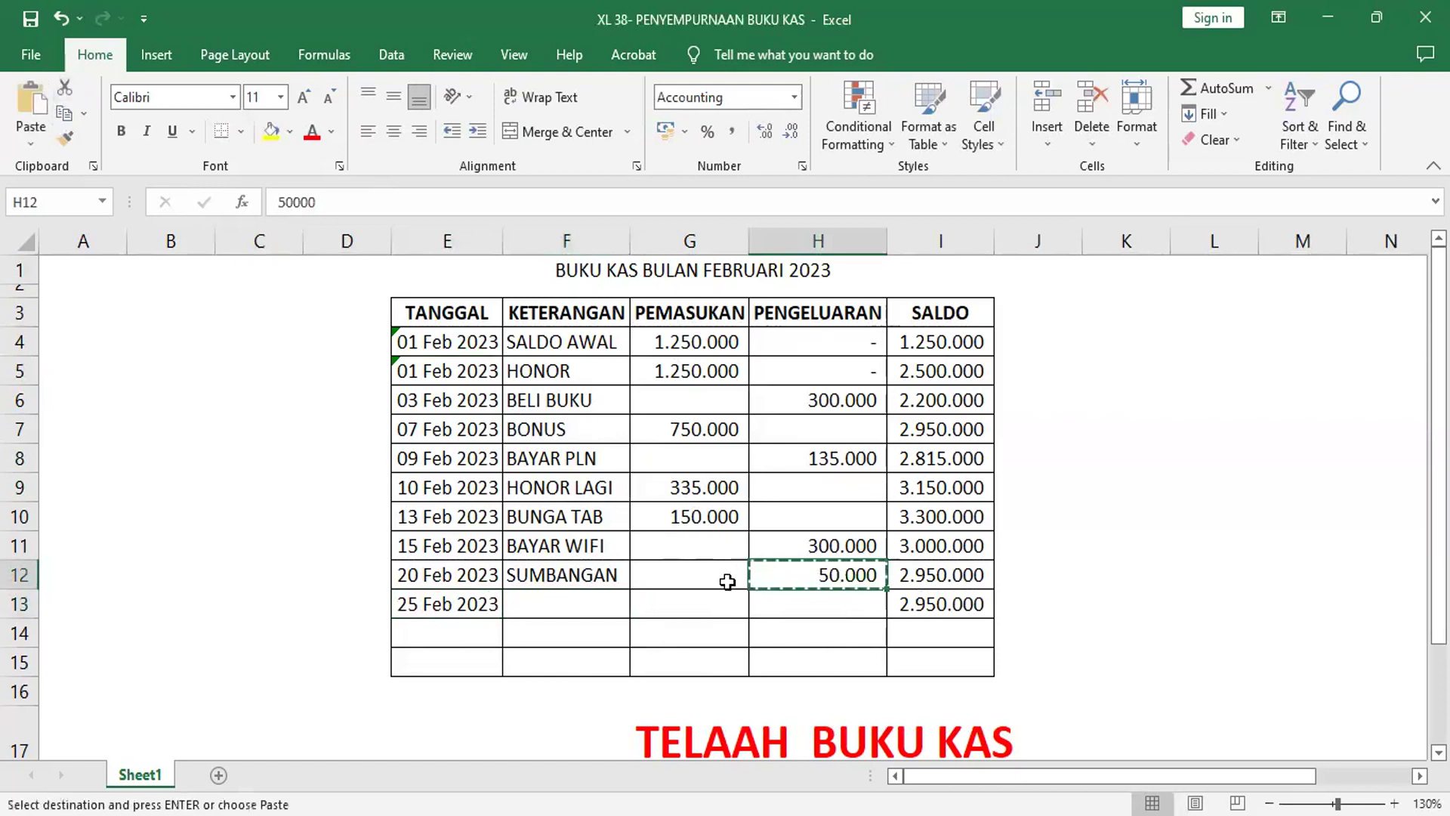
left_click(718, 581)
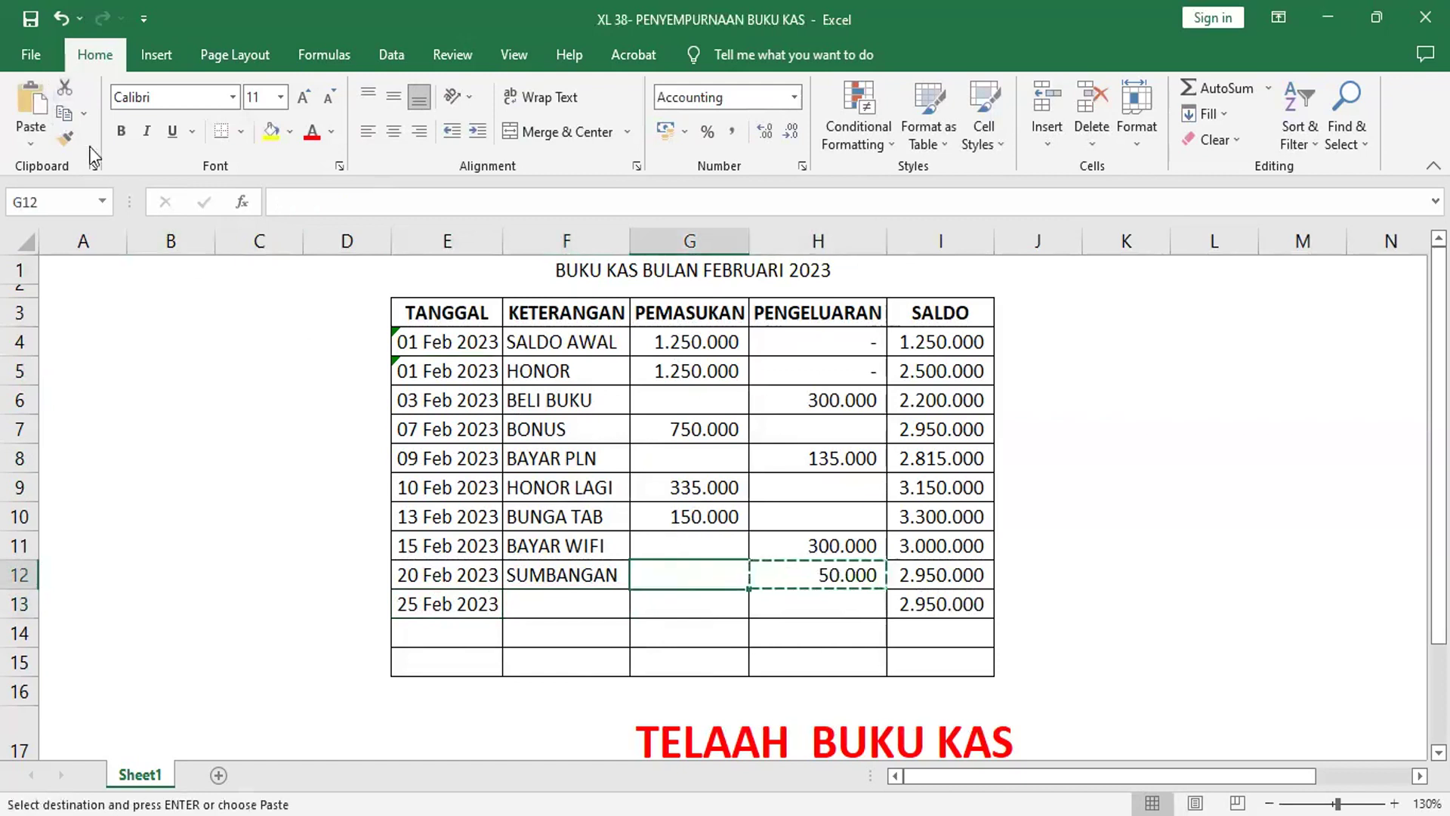
left_click(30, 106)
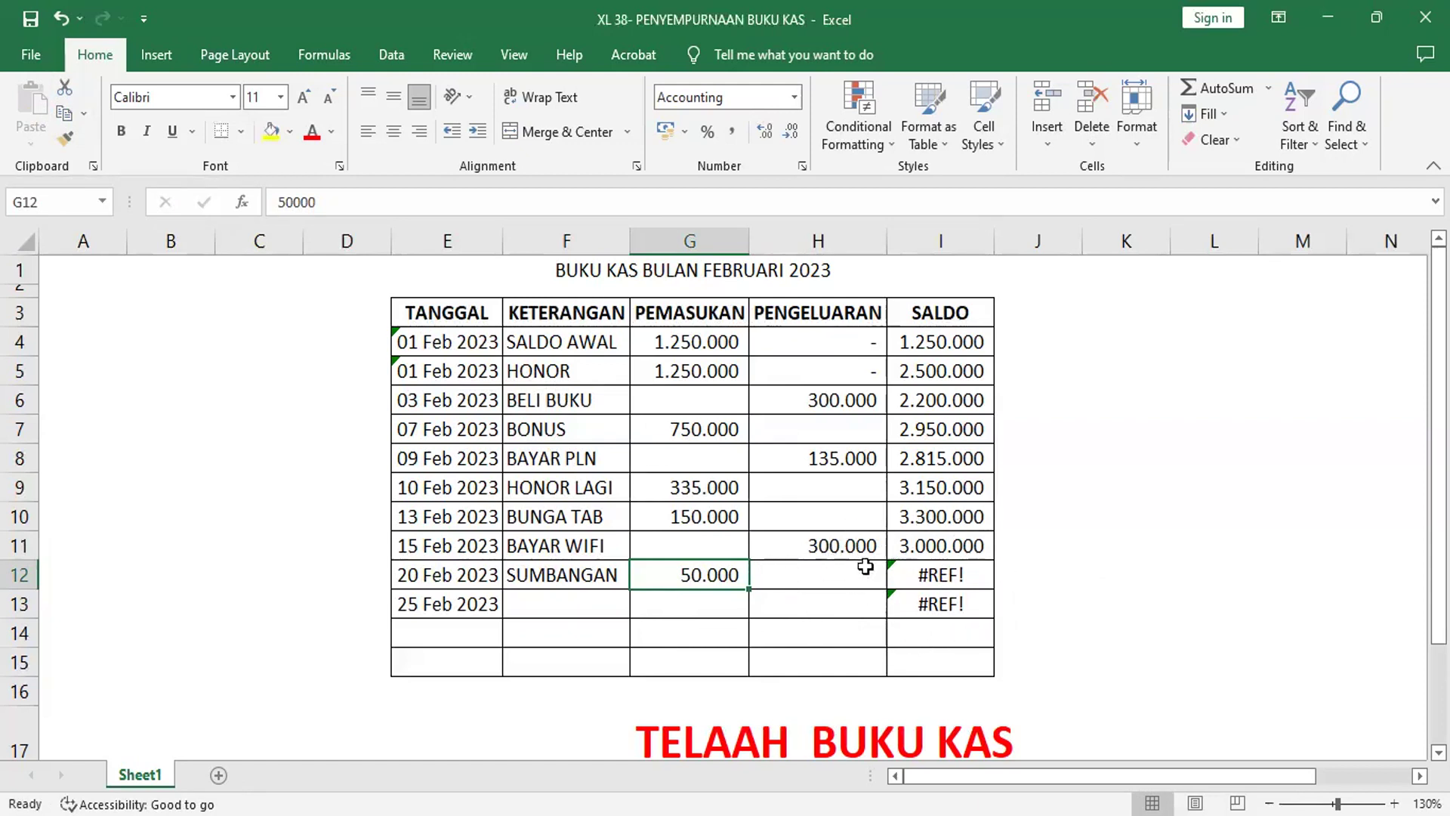
left_click(61, 17)
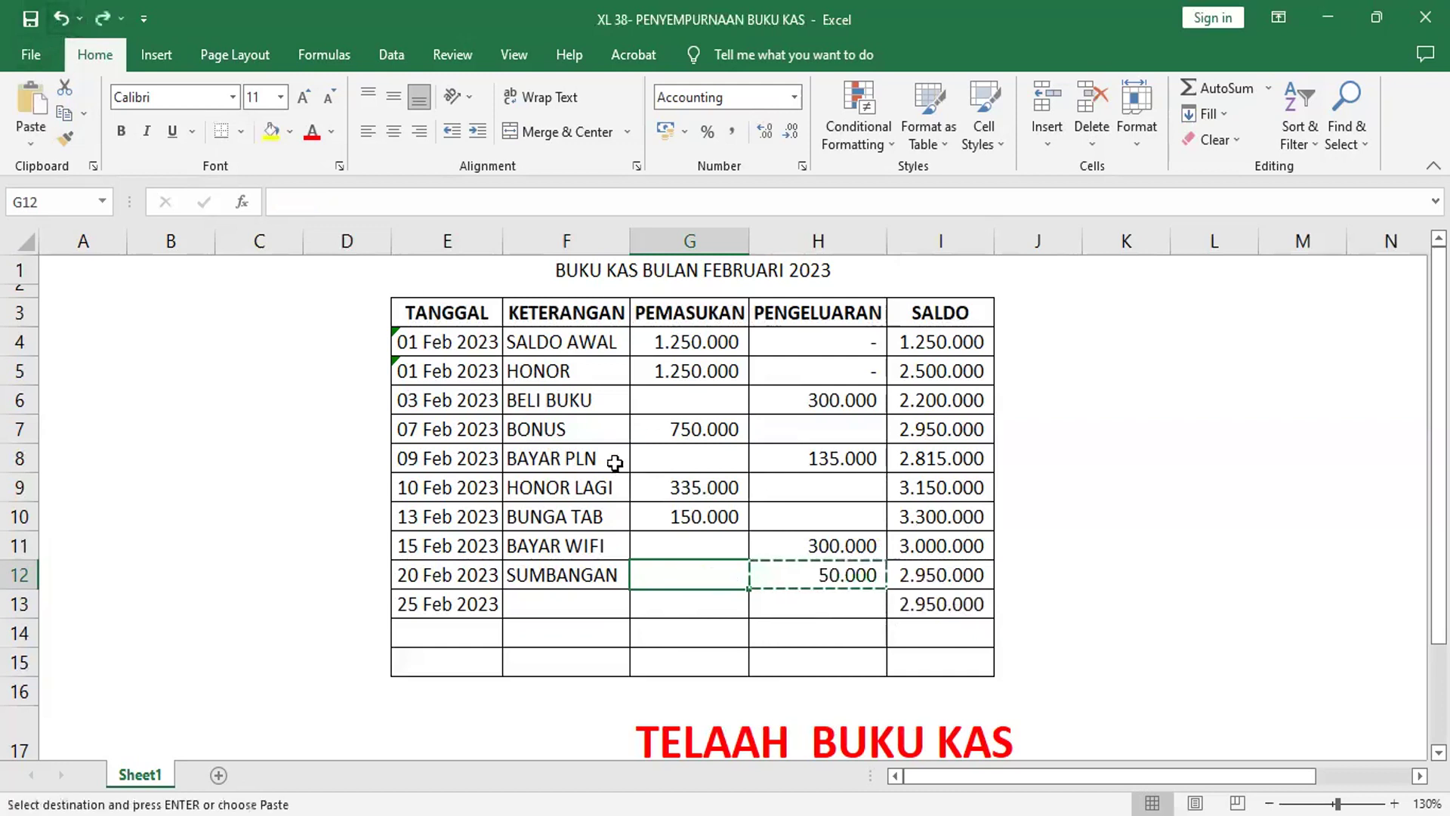
Paste 50.000 as values into income cell G12 and clear expense cell H12
left_click(840, 575)
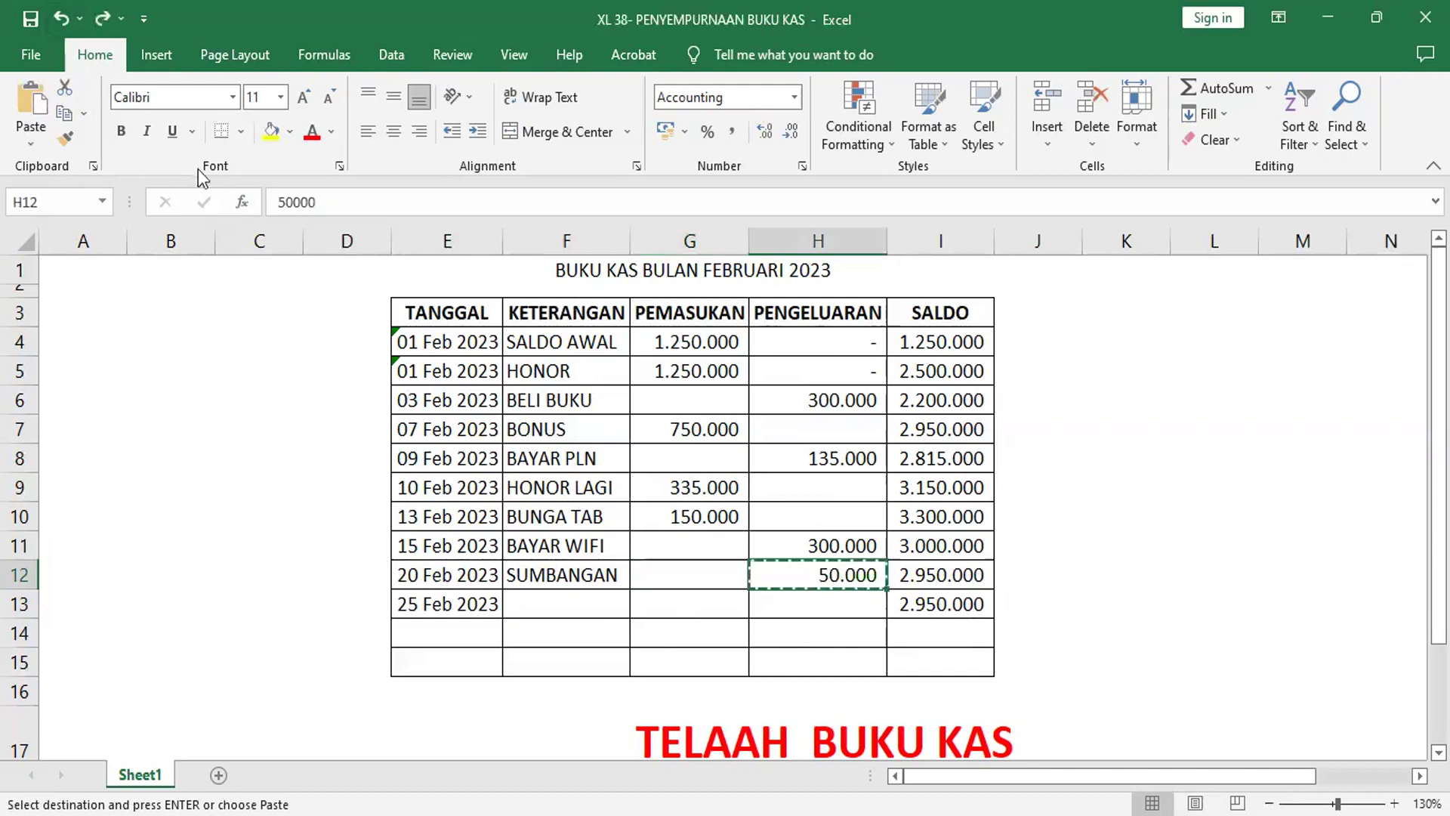
left_click(693, 577)
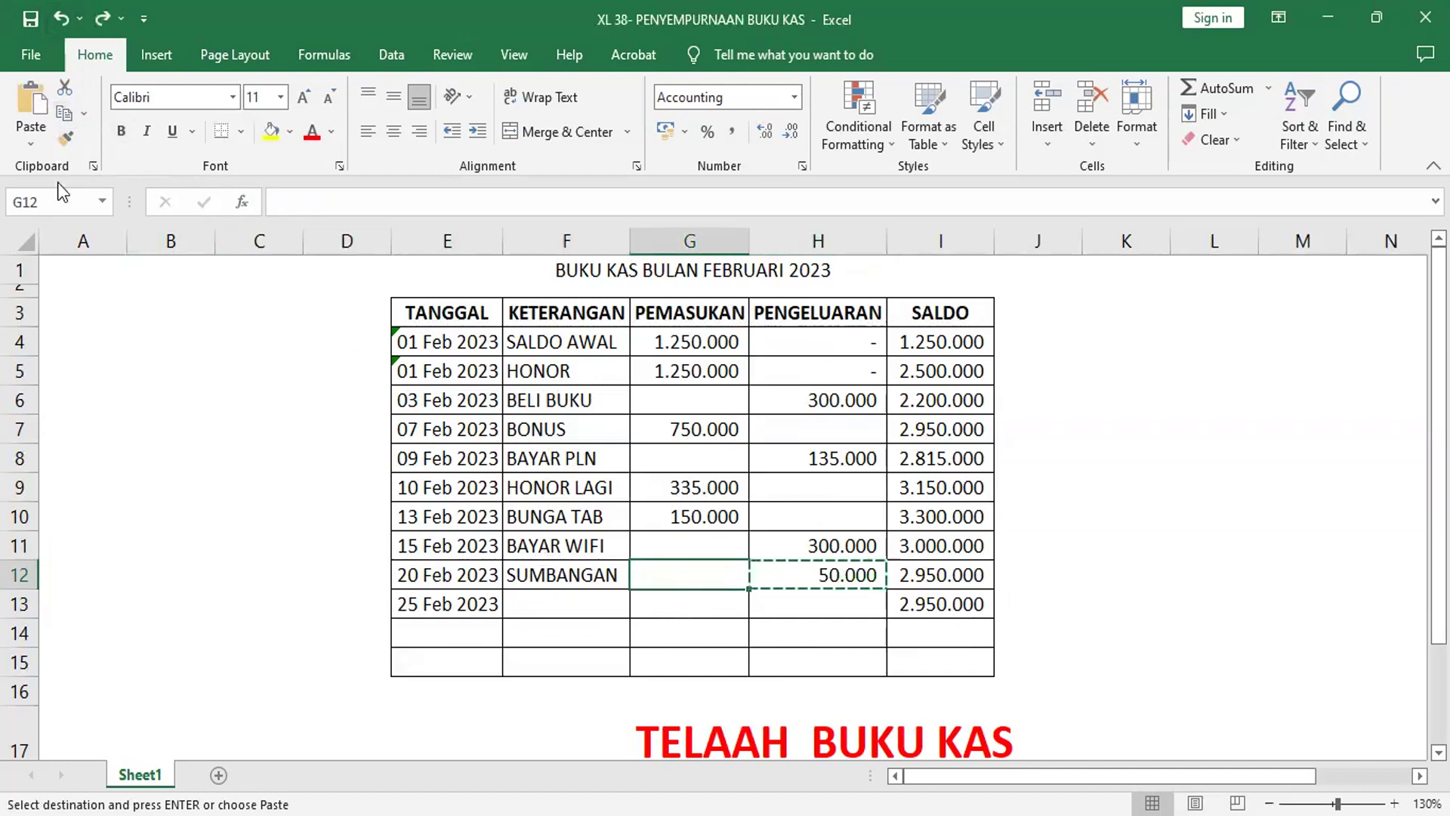
left_click(34, 102)
left_click(107, 382)
left_click(234, 531)
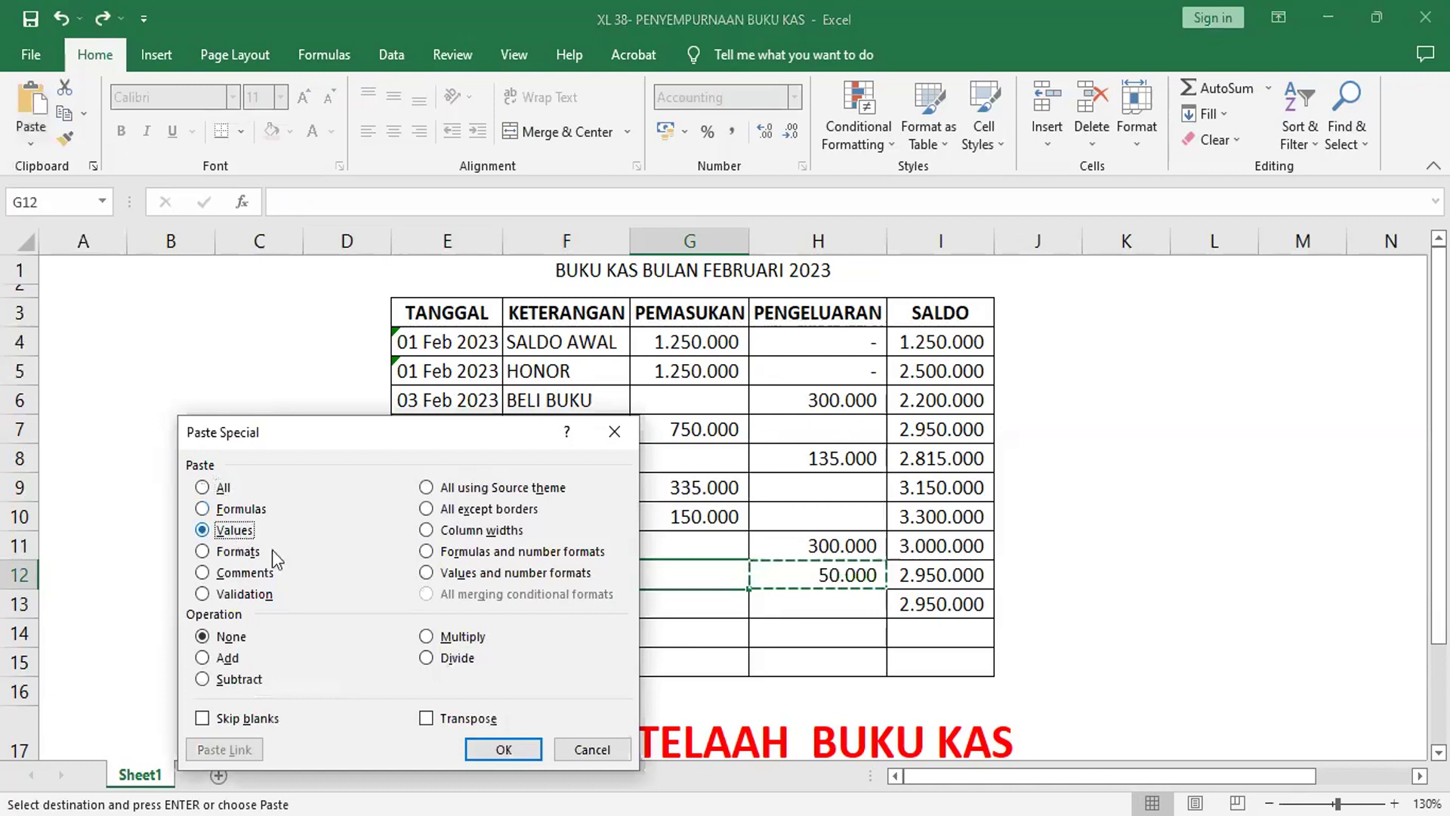
left_click(502, 749)
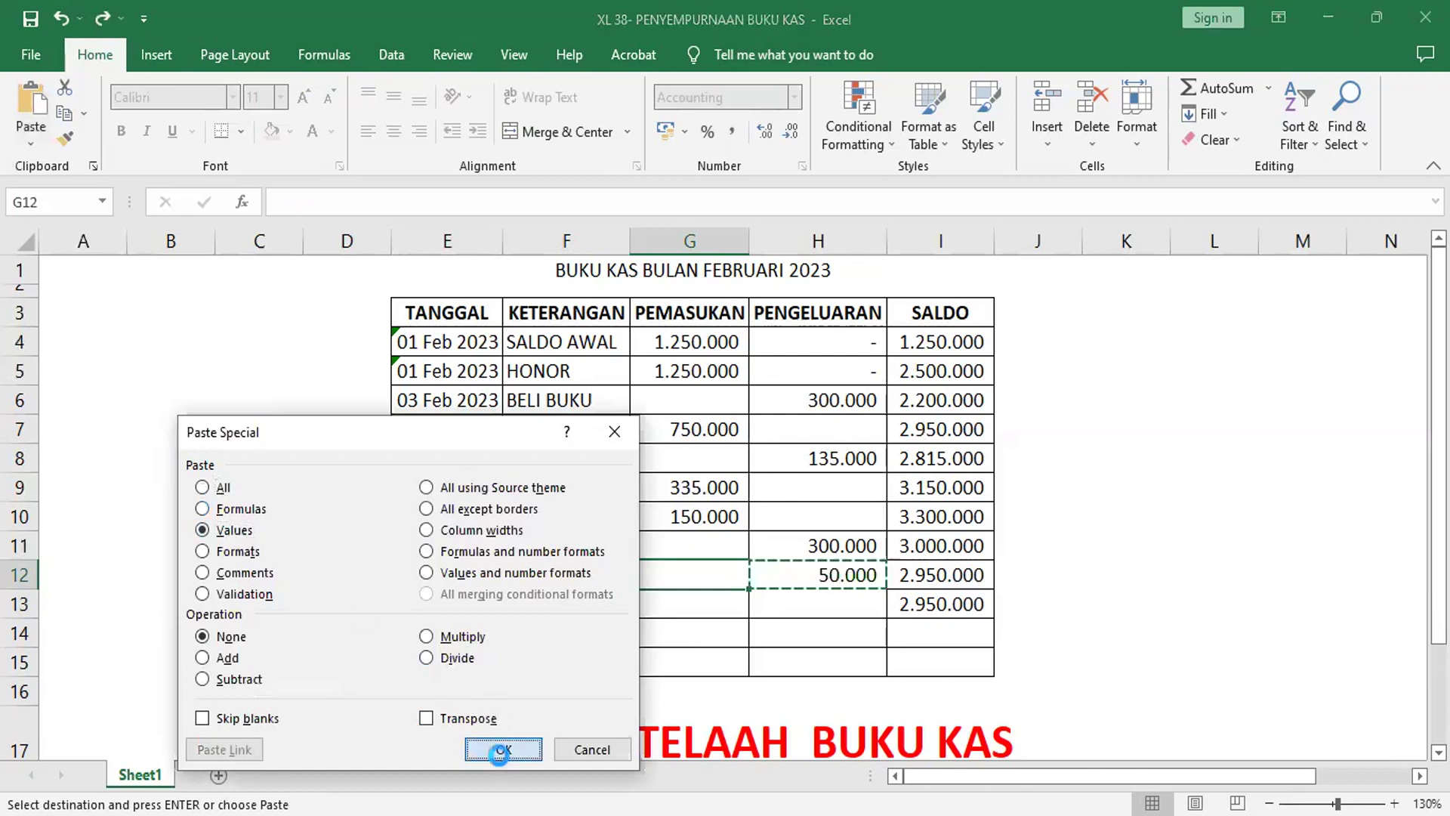
left_click(845, 577)
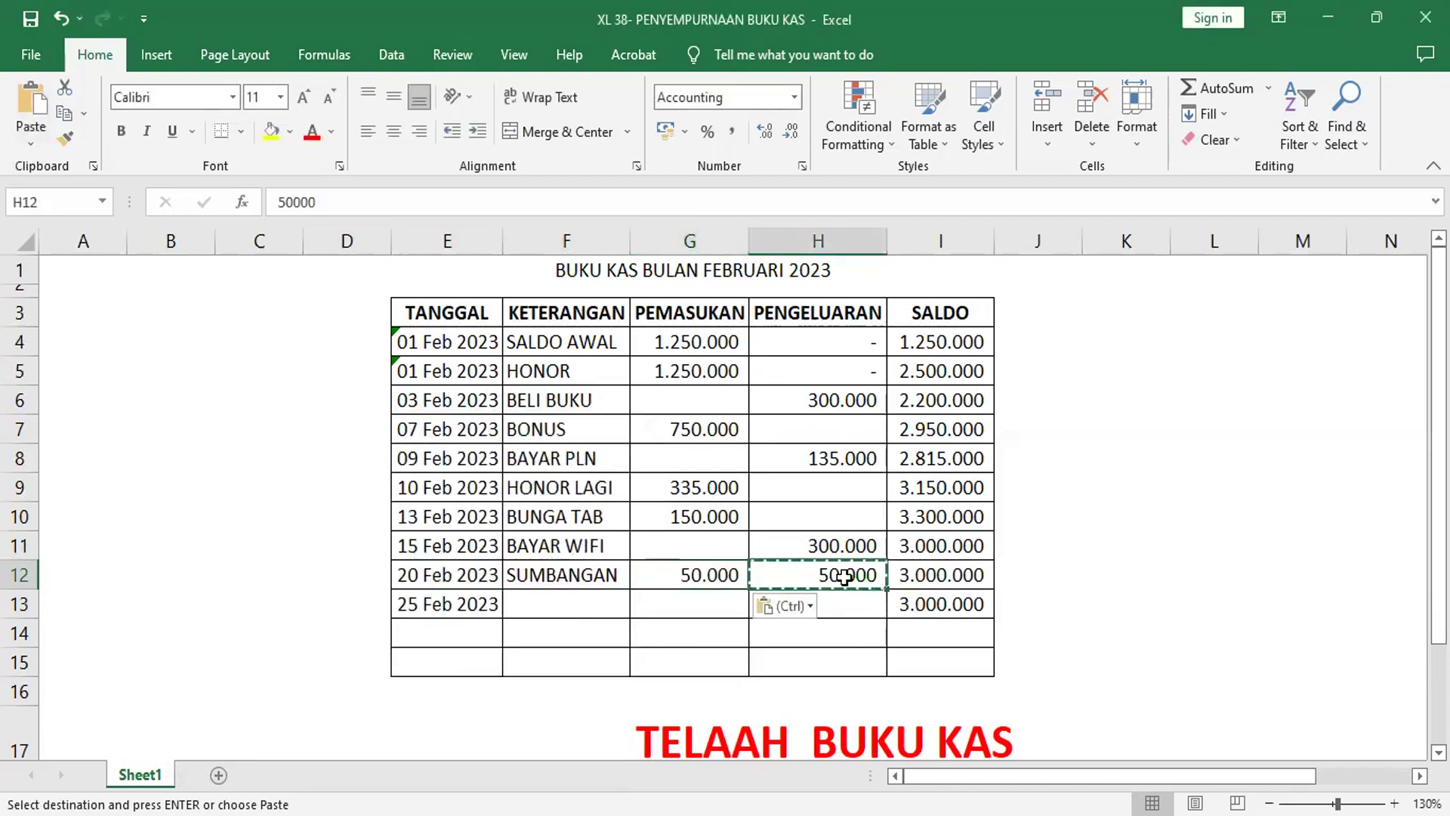
key("Delete")
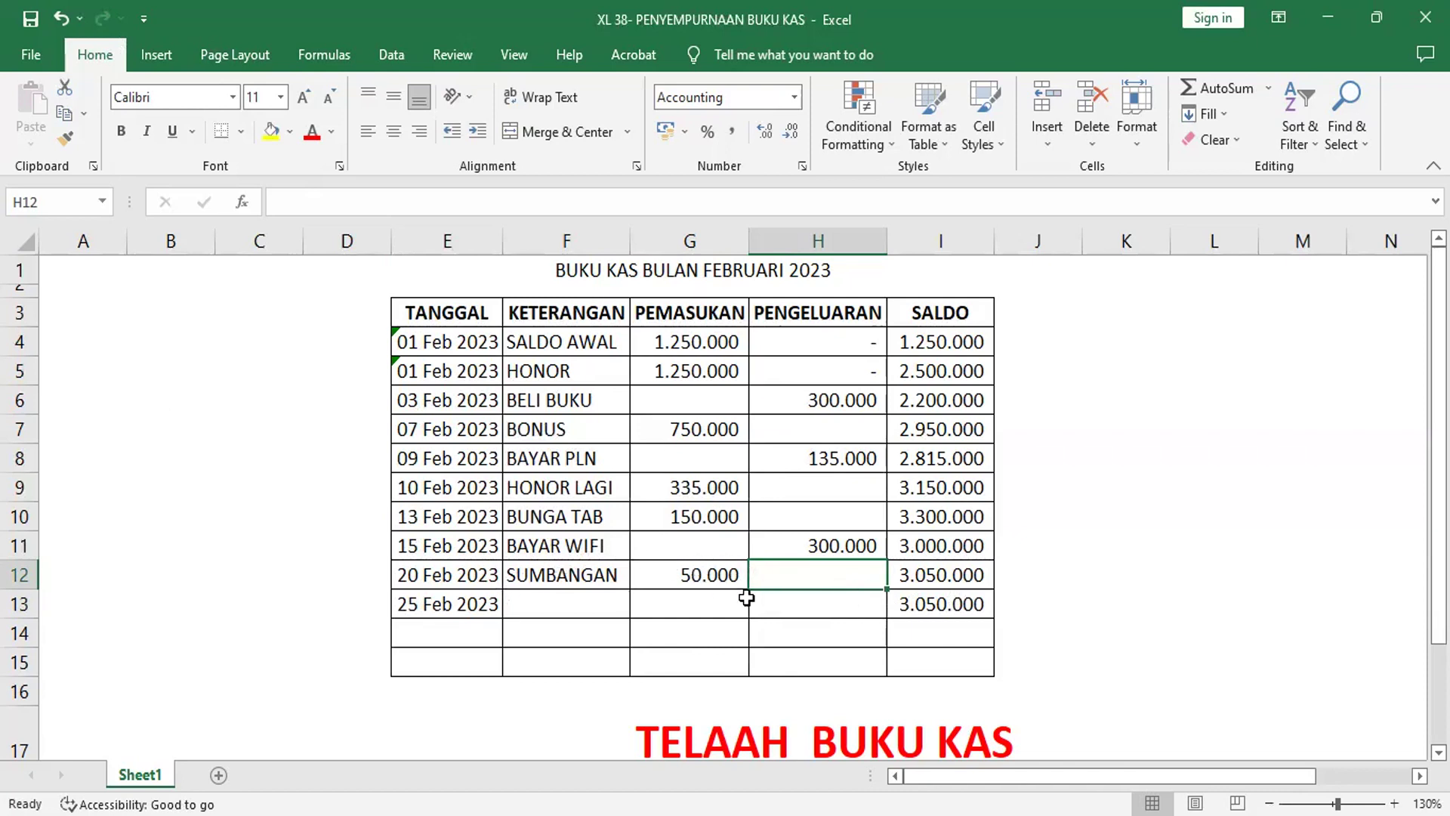
Undo the last three changes and enter 25 Feb as the date in E13
left_click(62, 12)
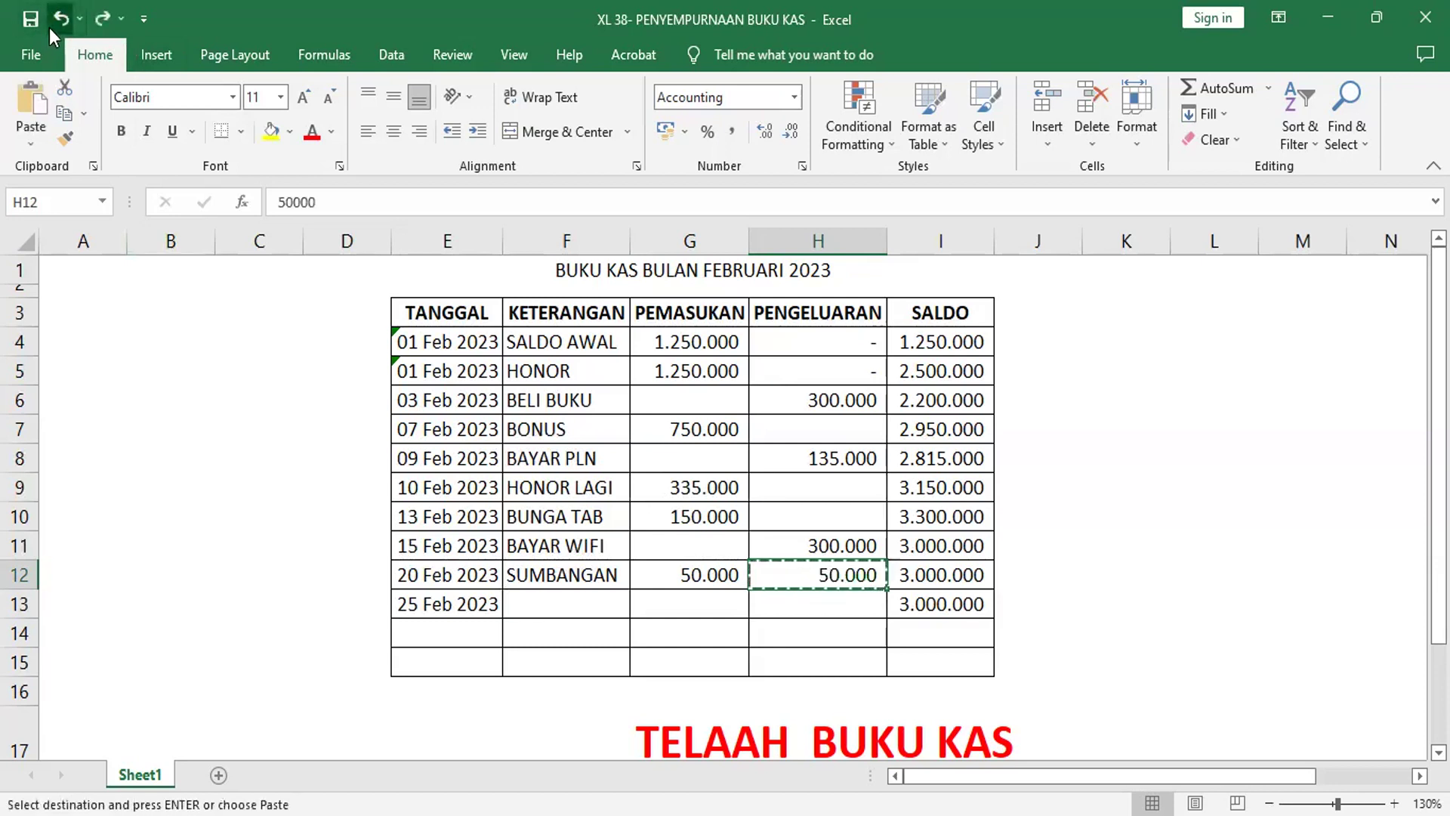
left_click(59, 21)
left_click(59, 21)
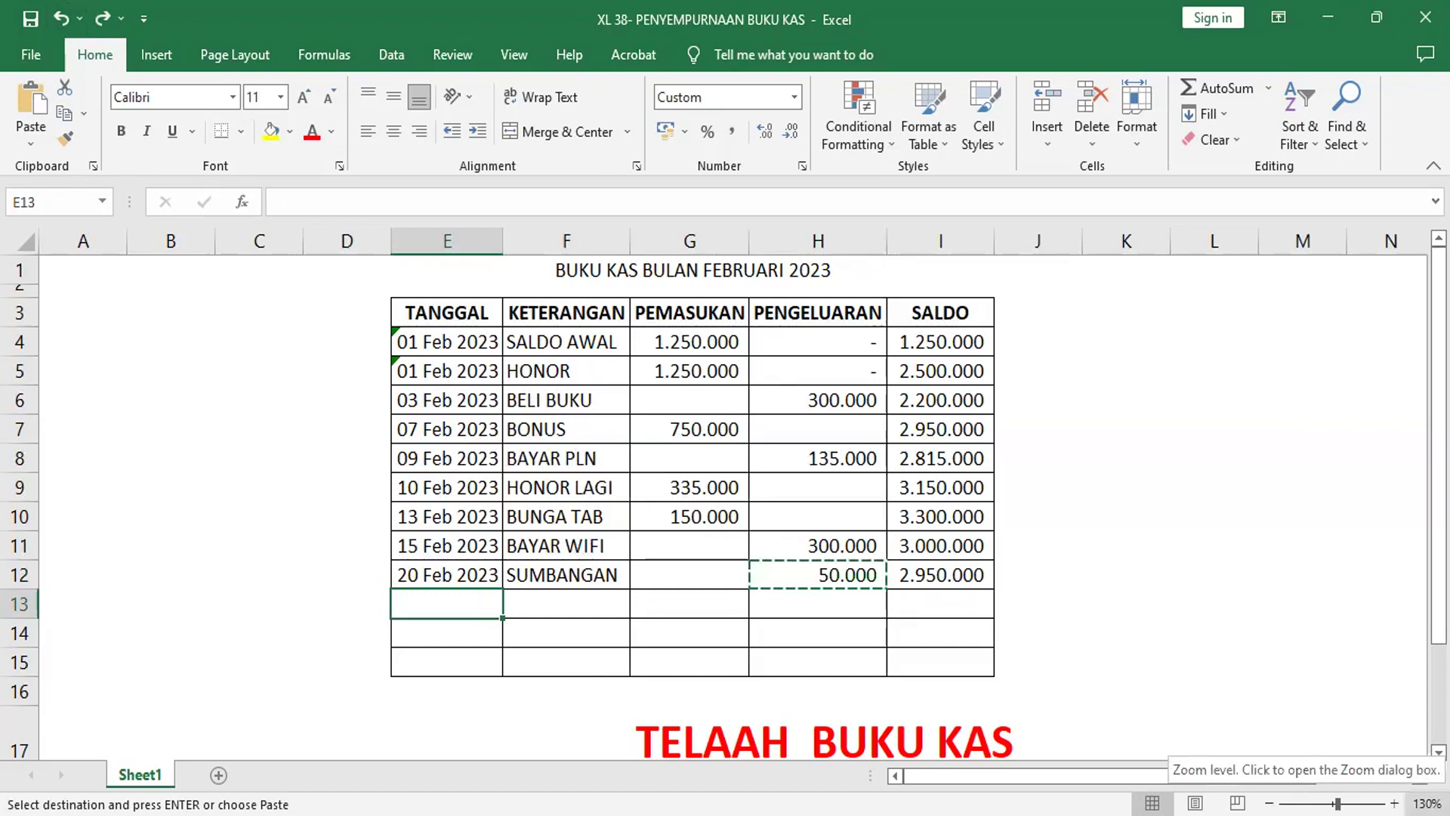
type("25FEB")
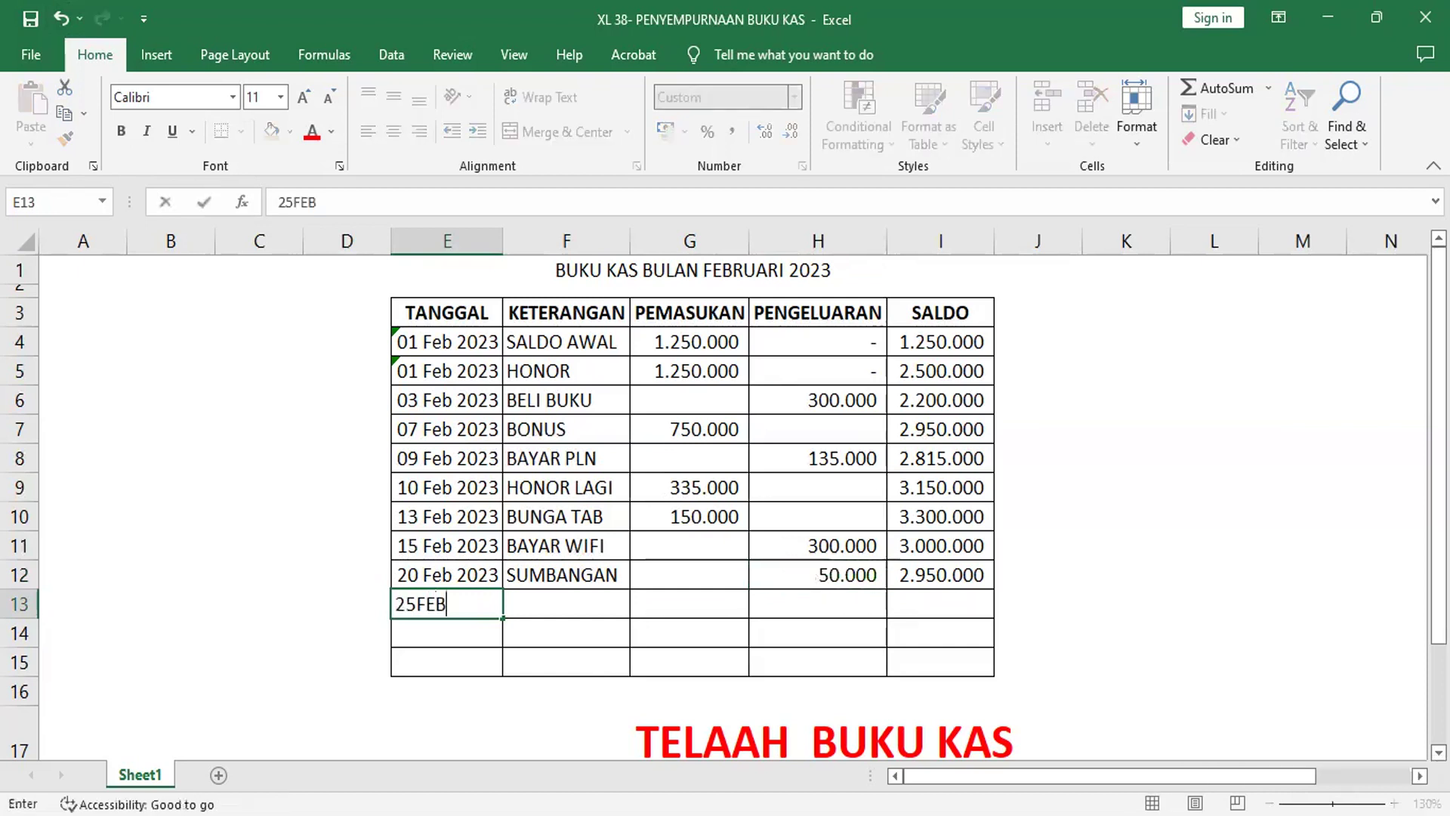
key("Return")
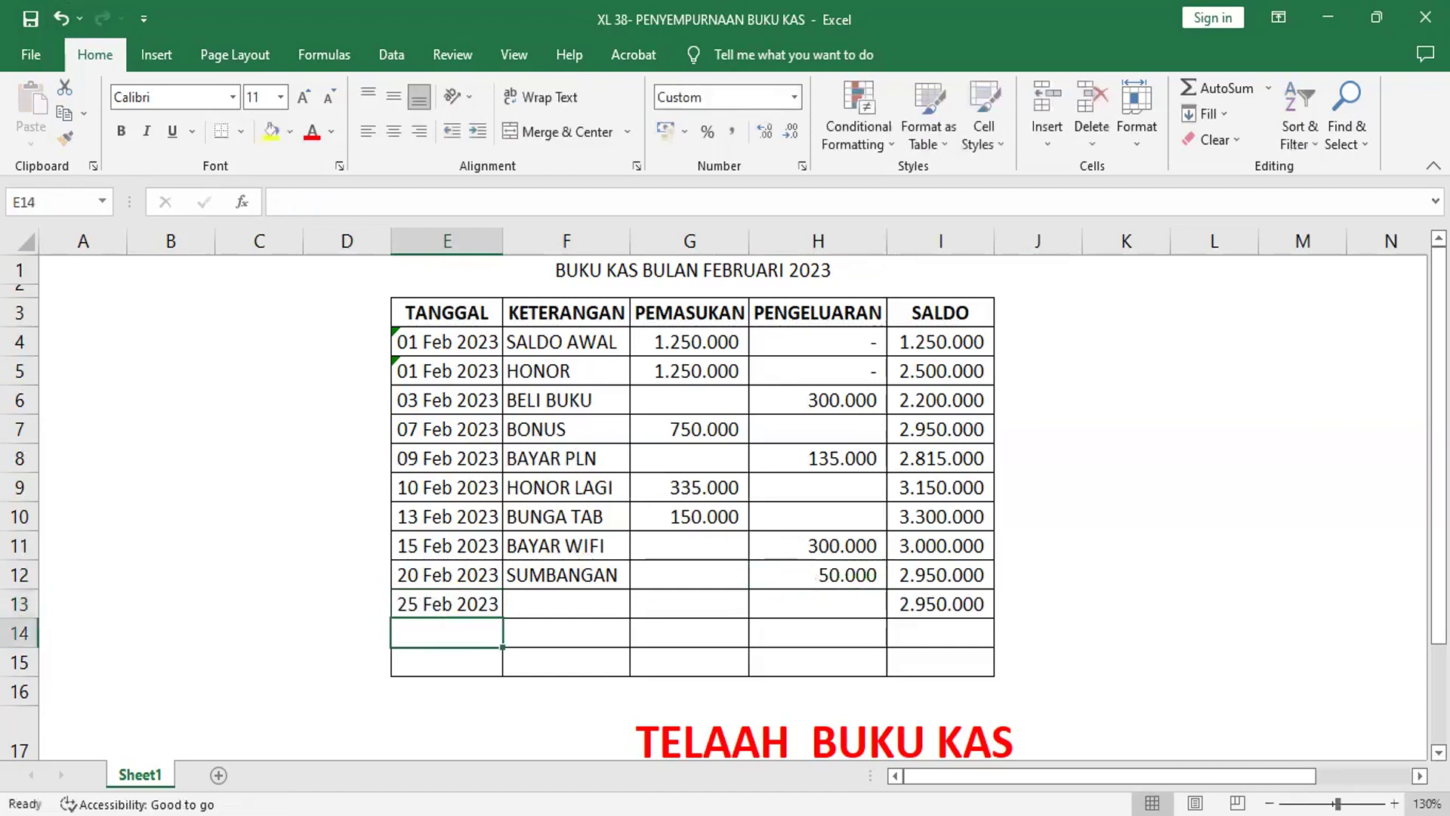
left_click(448, 603)
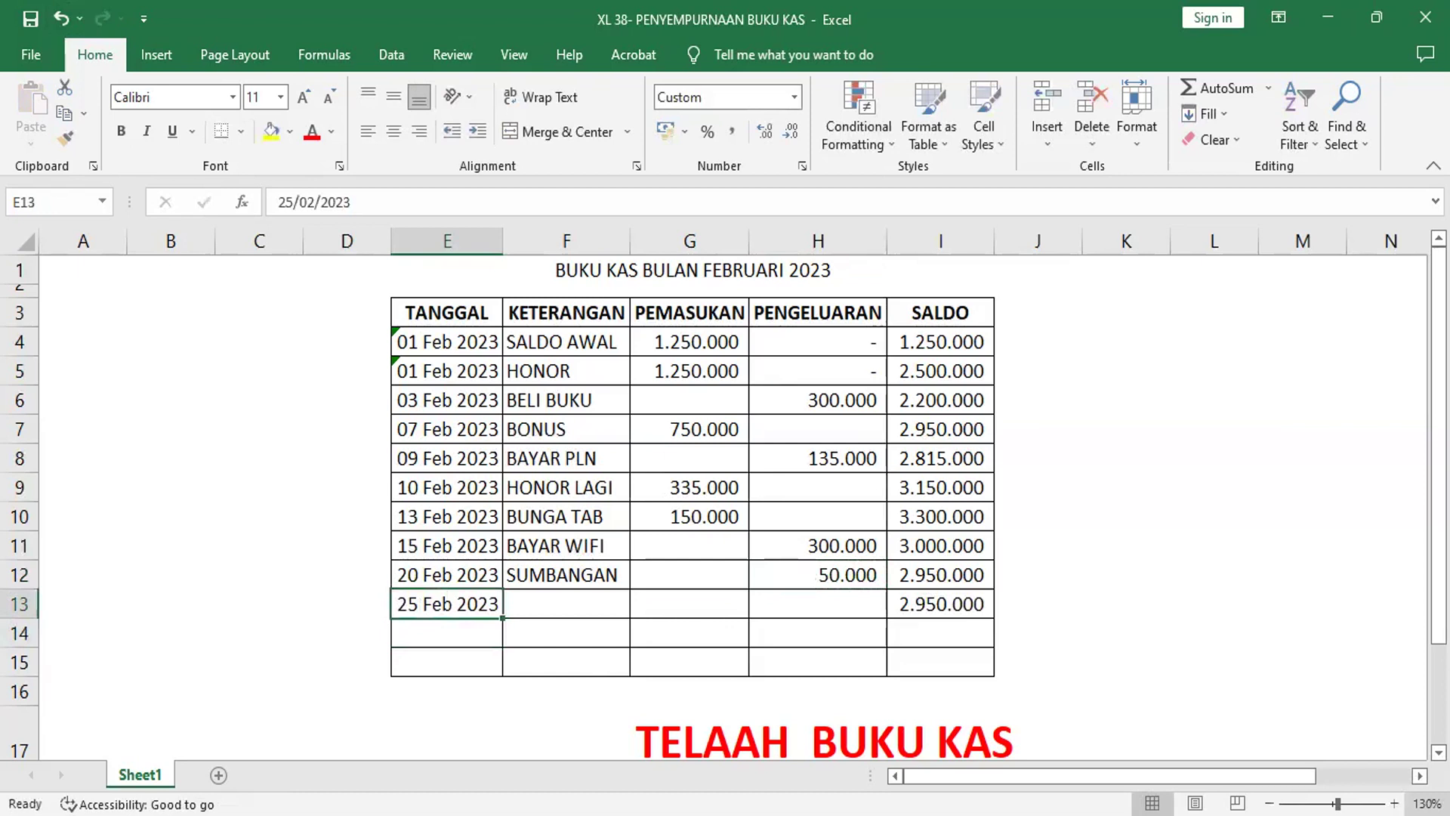
left_click(566, 603)
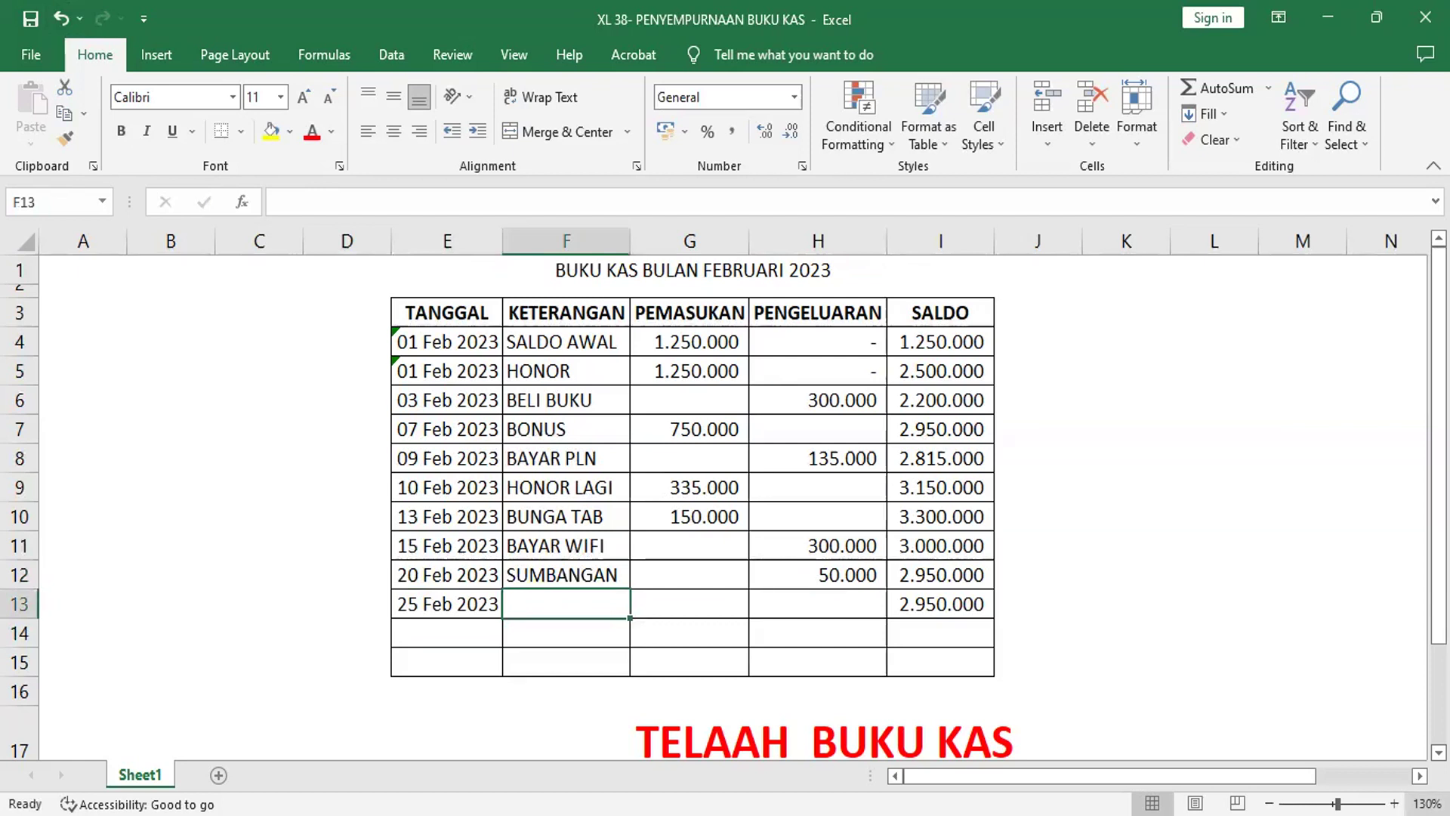
Enter 'TERIMA HR' in F13 with 750.000 income, correcting it from 500.000
type("PE")
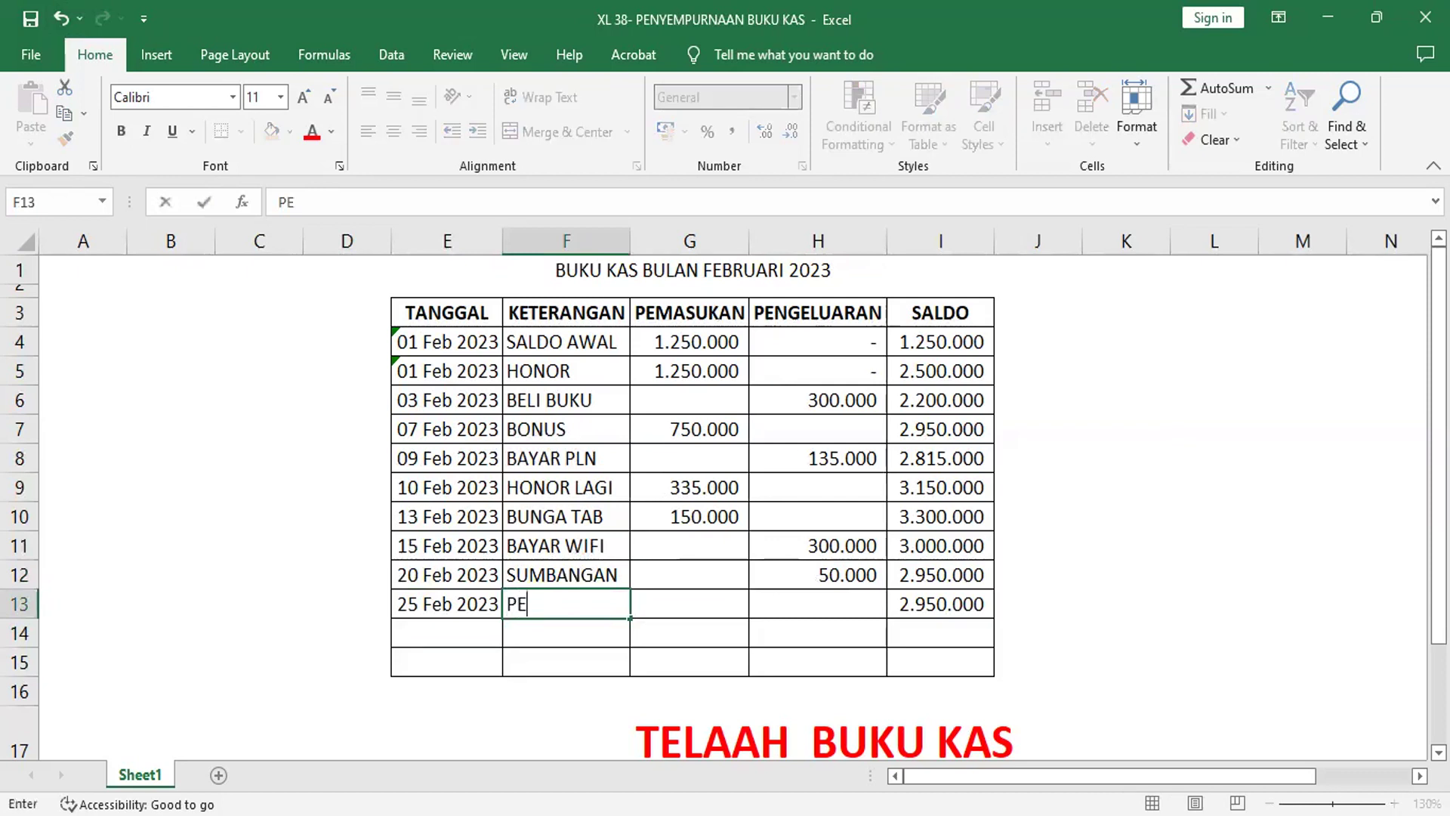
type("M")
key("BackSpace")
key("BackSpace")
key("BackSpace")
type("TERIMA")
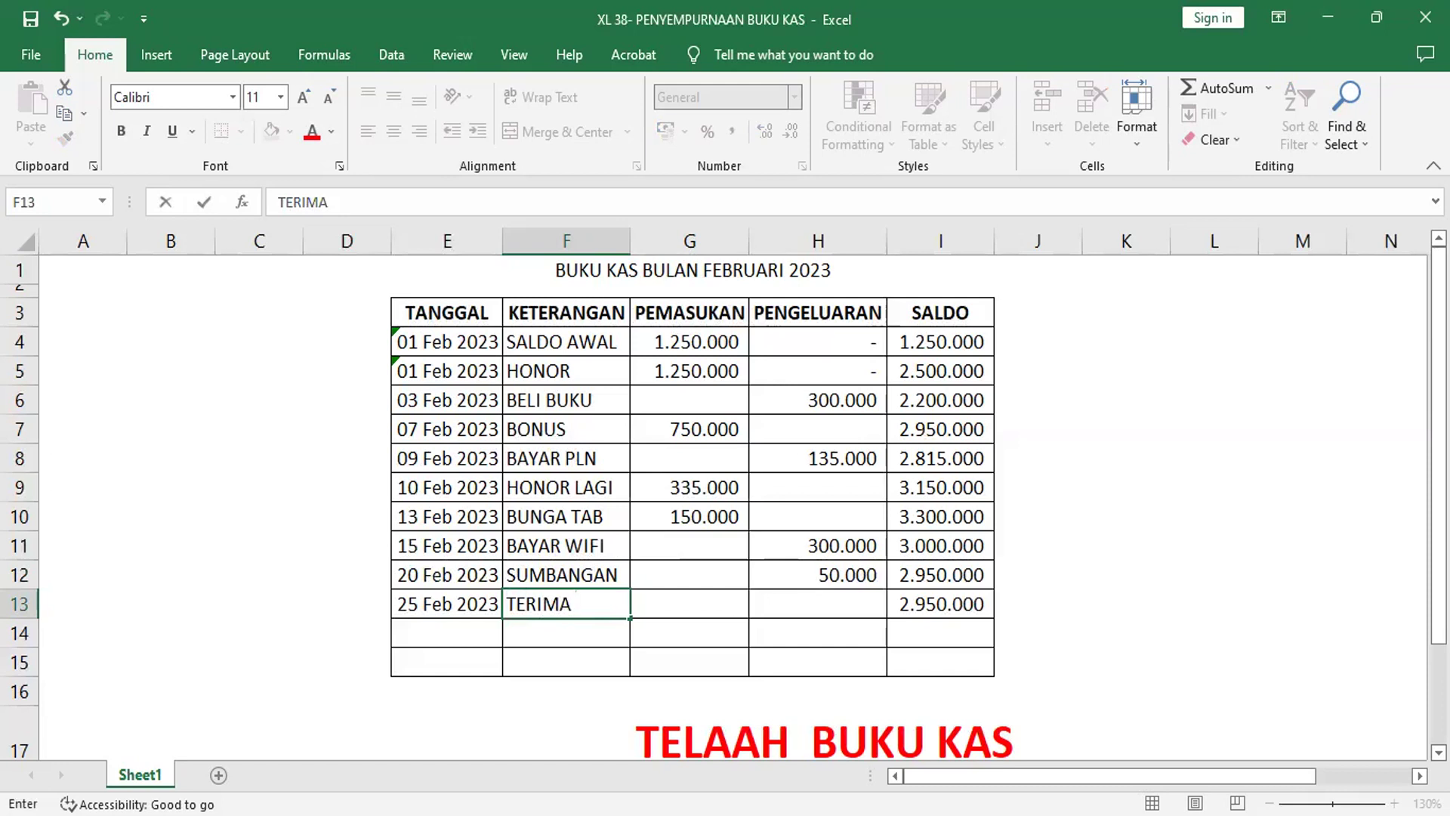
type(" HR")
key("Tab")
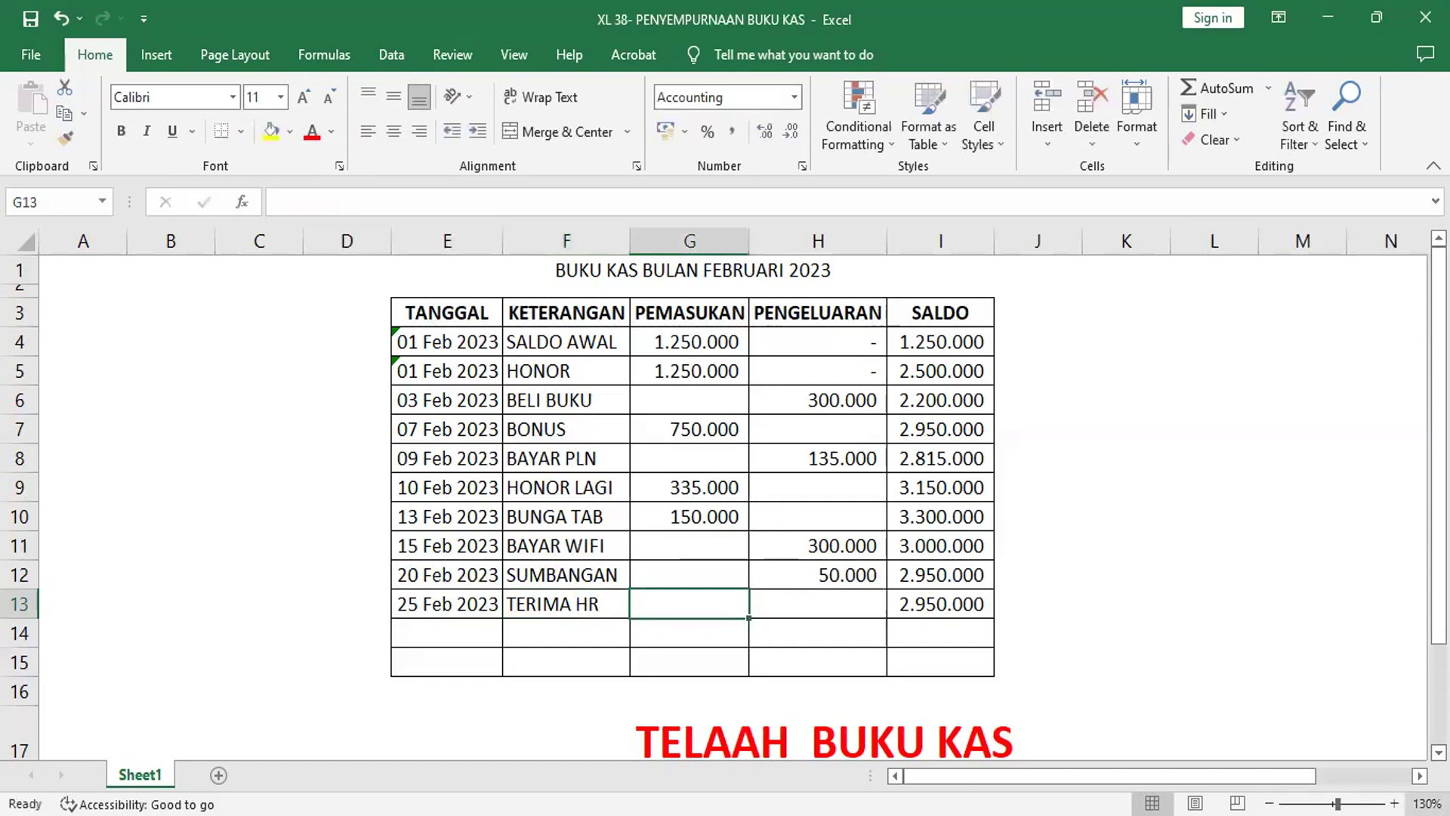
type("50")
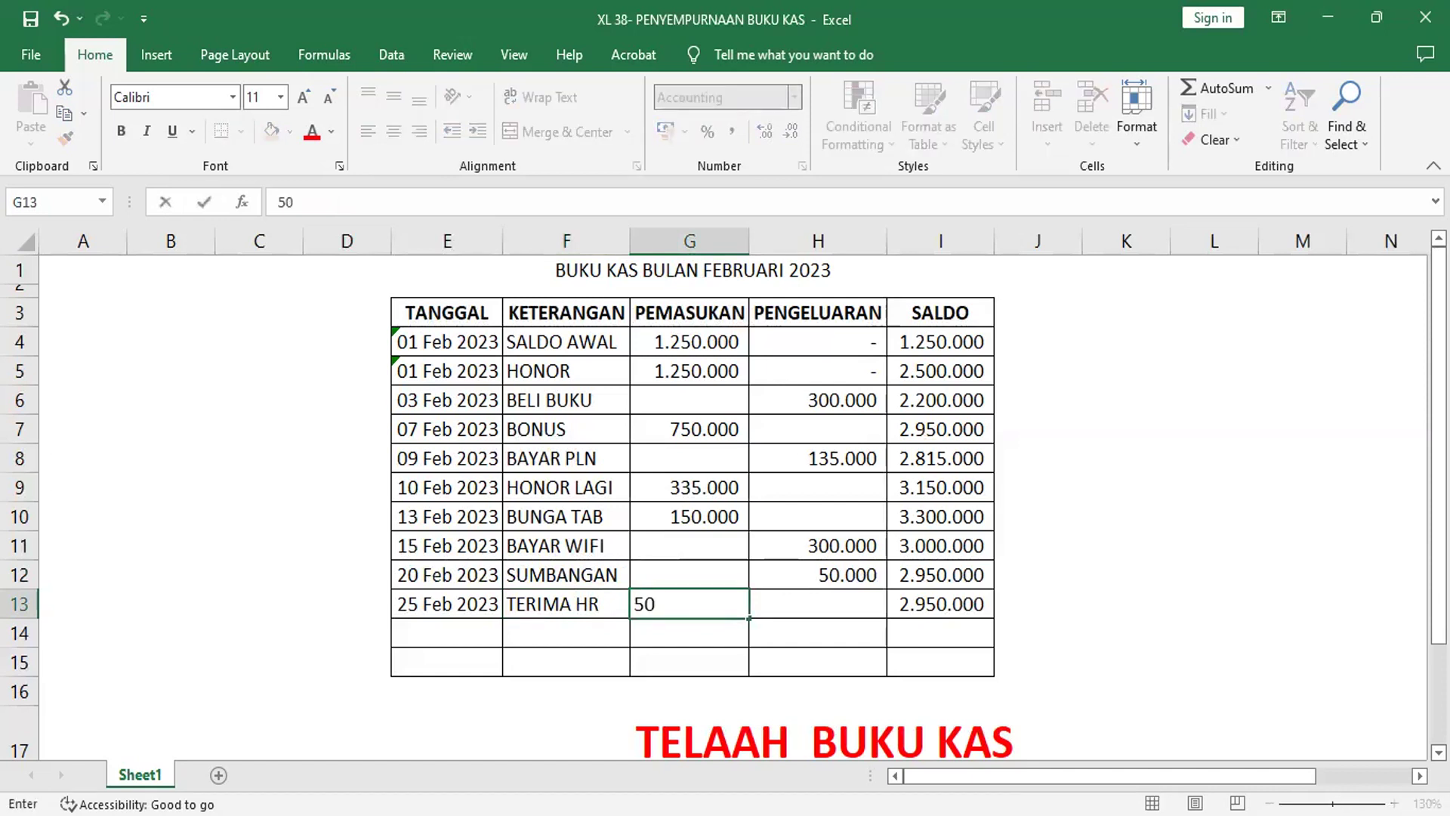
type("0.000")
key("Return")
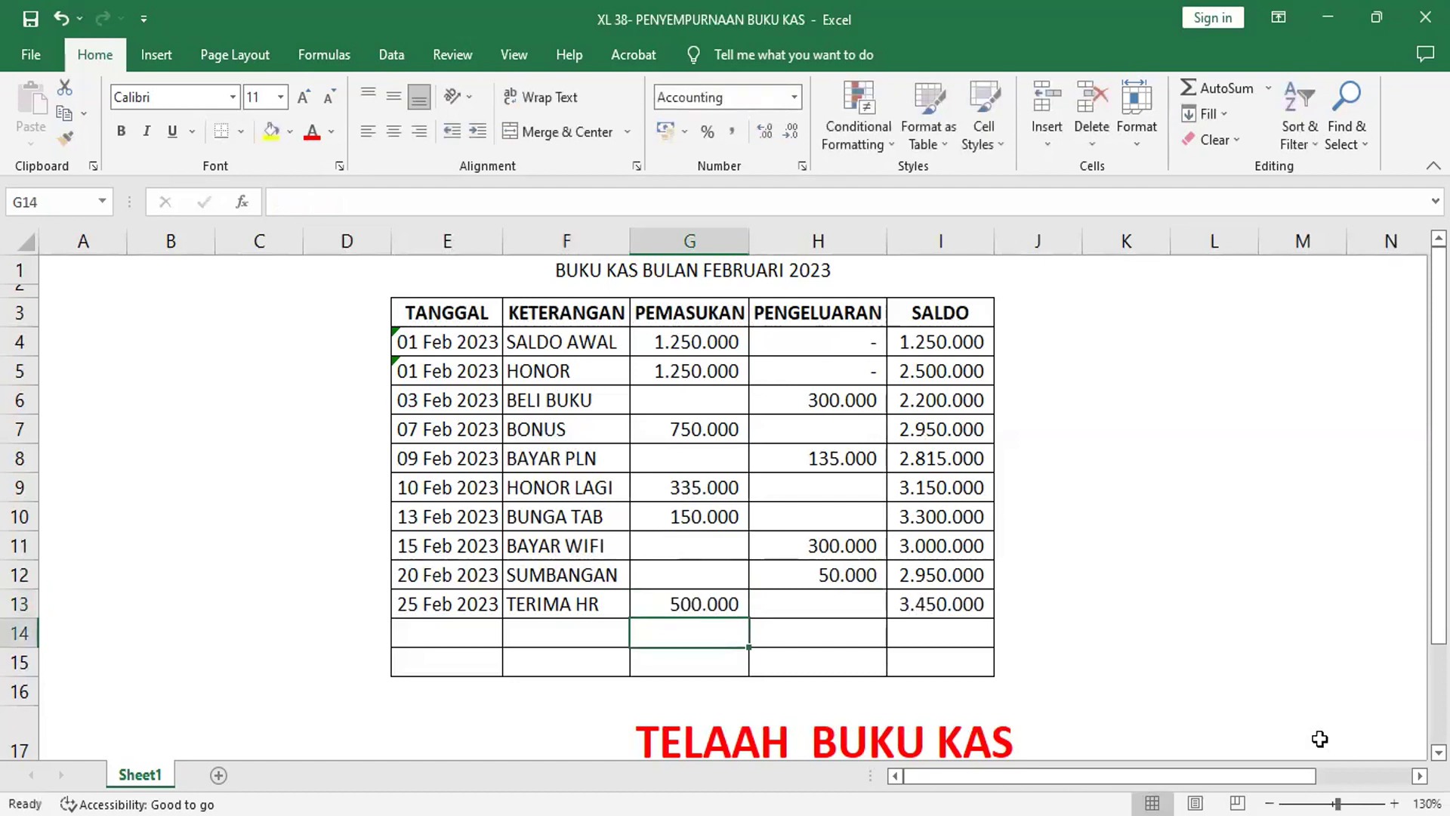
left_click(694, 593)
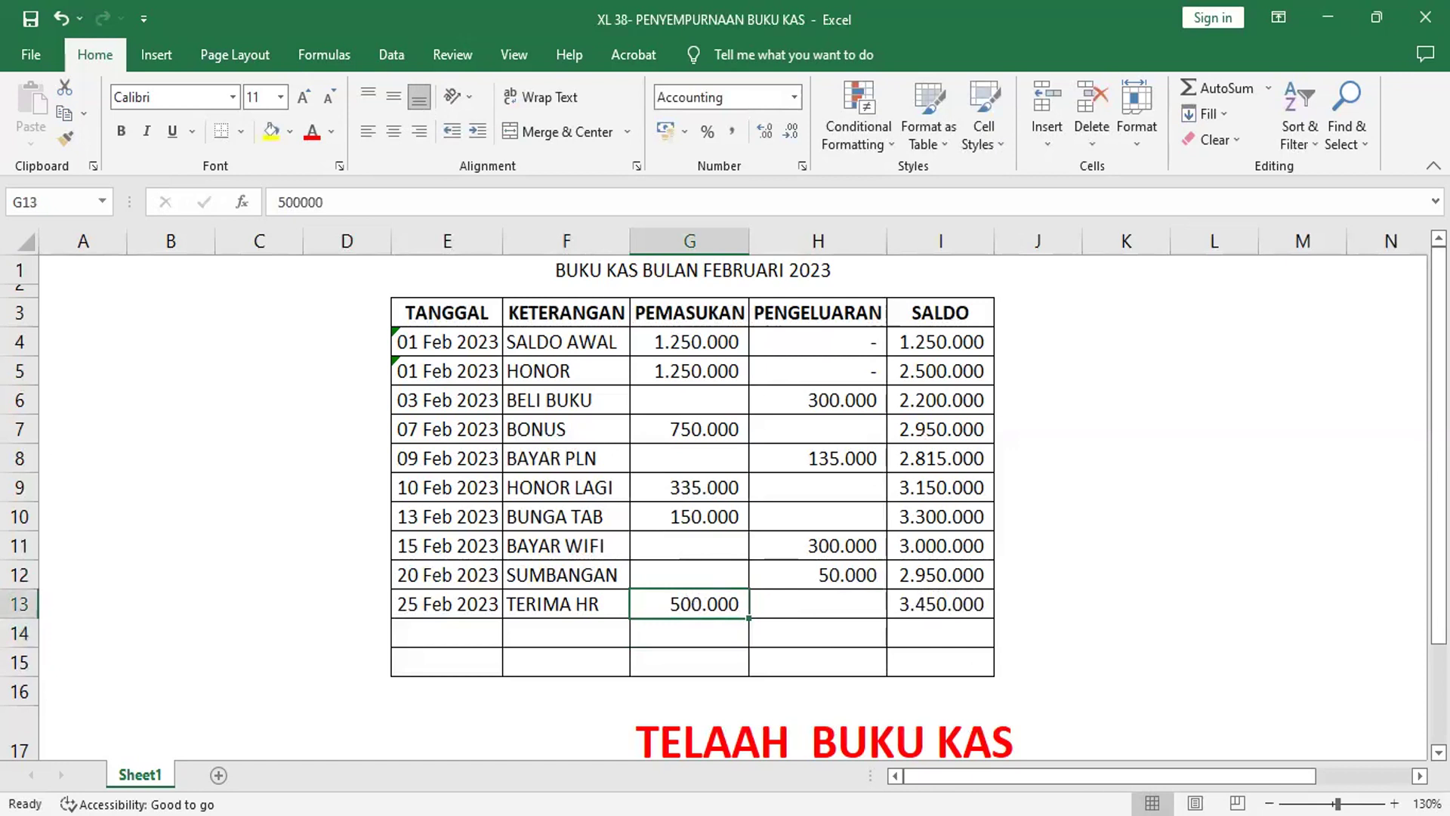
type("750.000")
key("Return")
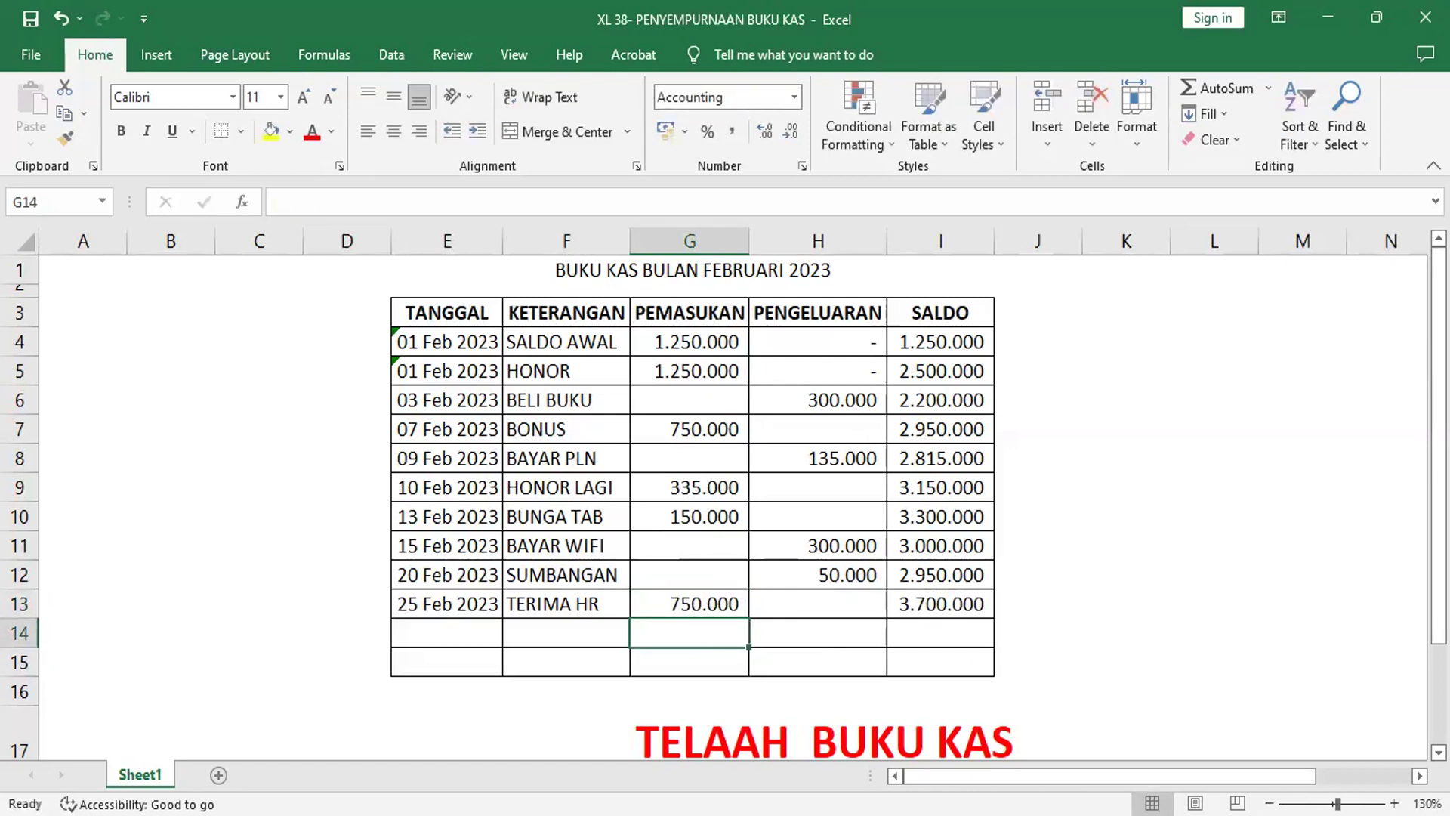
Record 27 Feb 'UNT PANTI' with a 350.000 expense in row 14
left_click(424, 639)
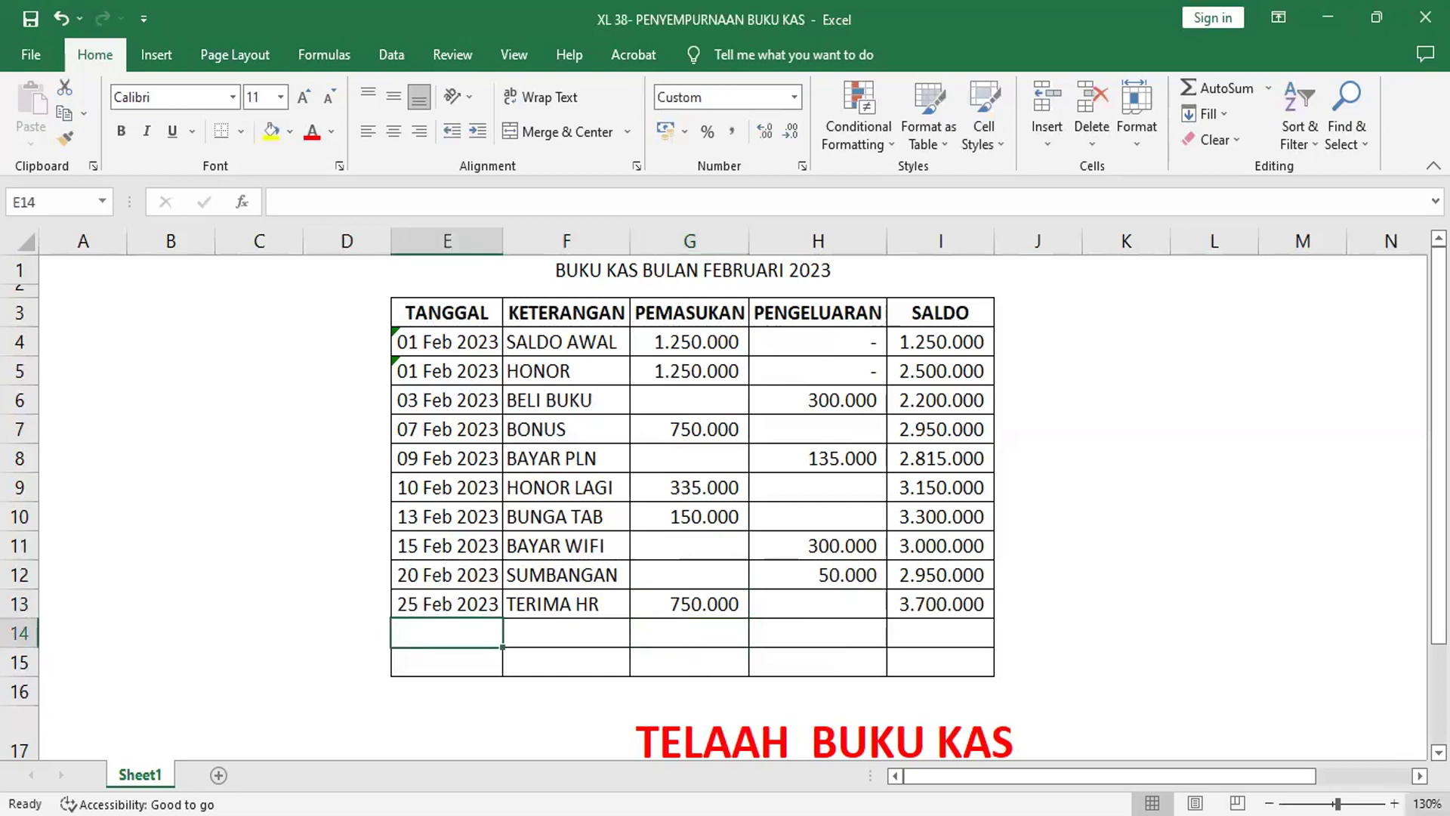
type("27FEB")
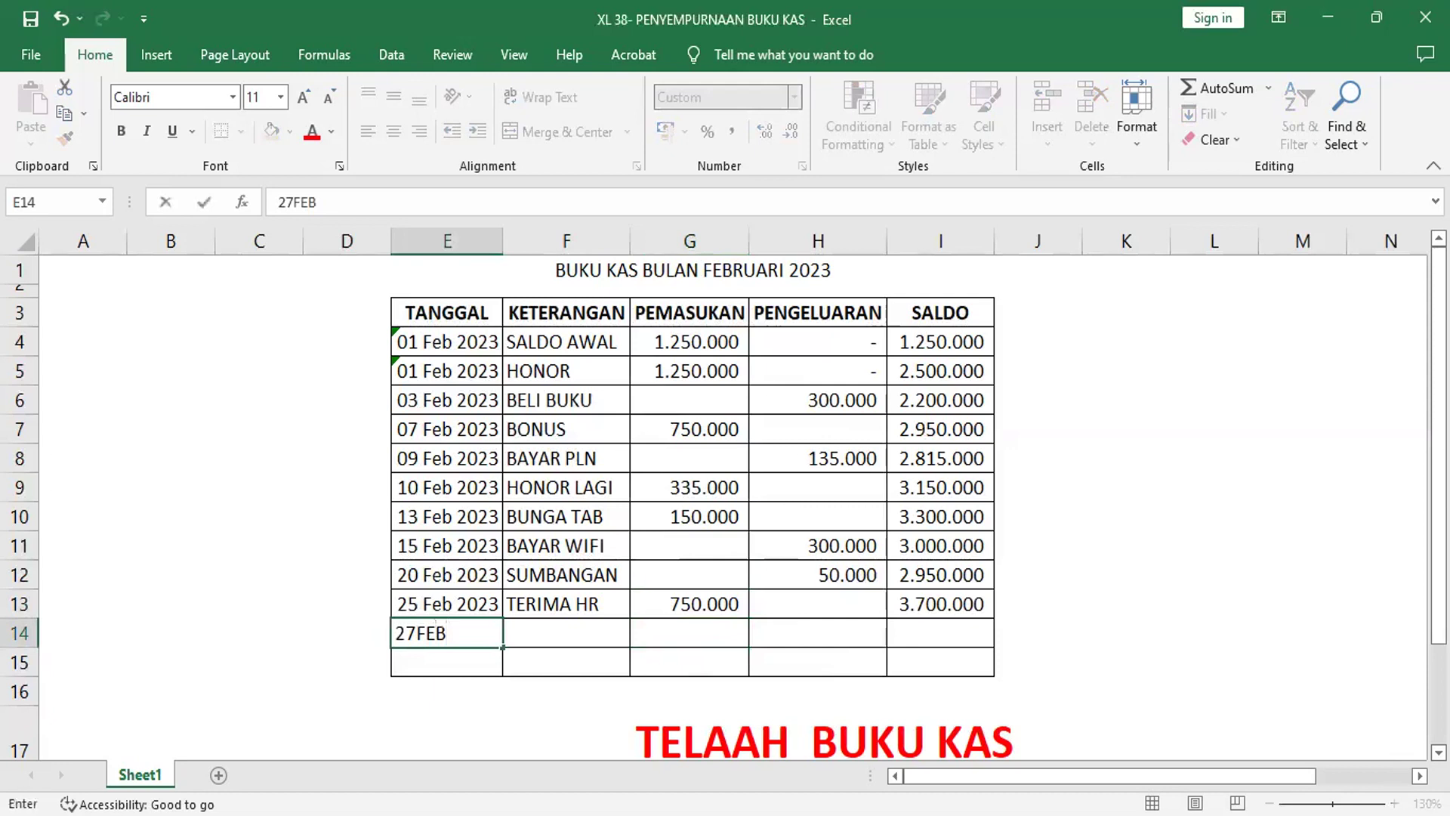
key("Return")
key("Up")
key("Right")
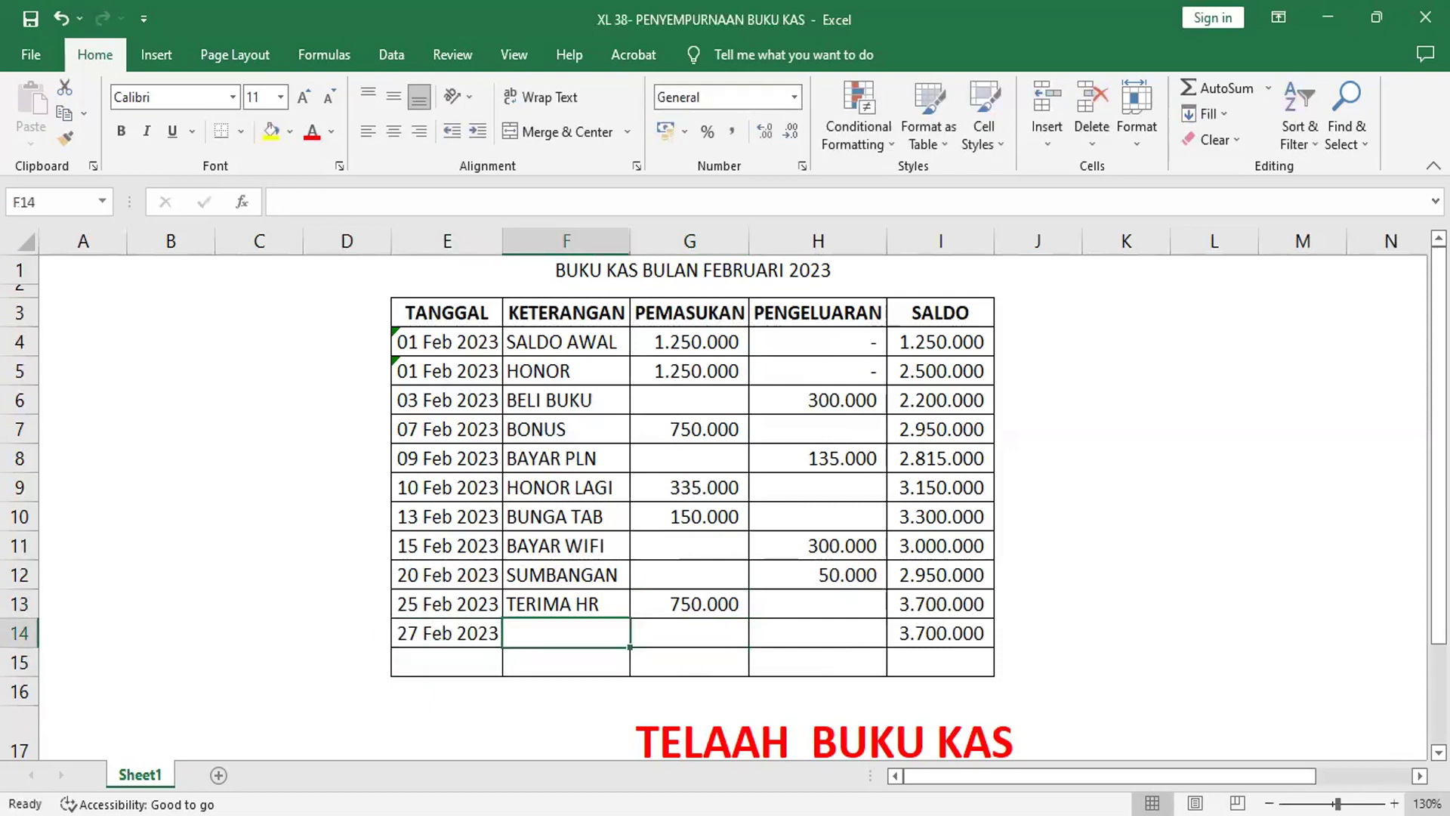
type("UN")
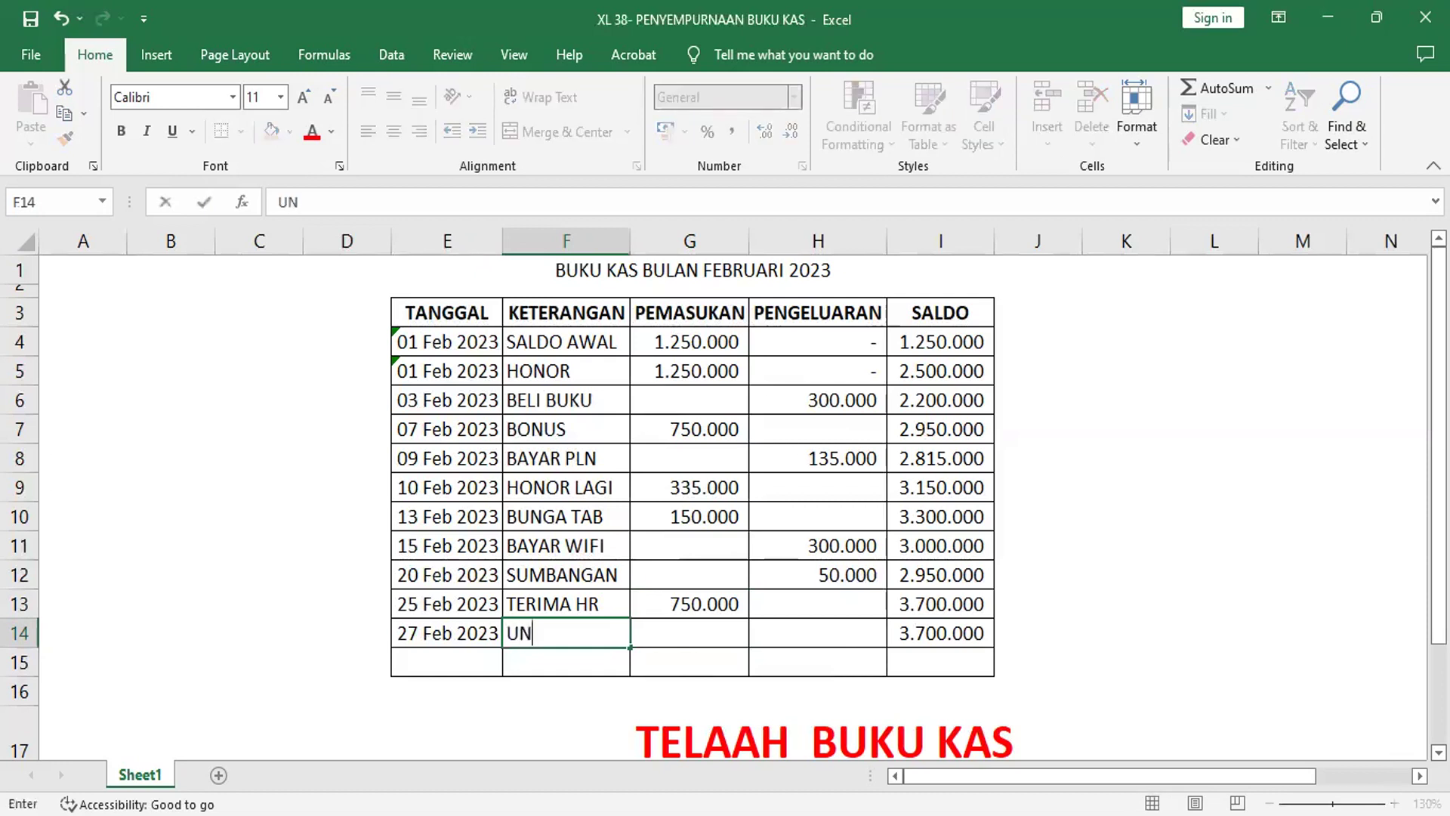
type("T PANTI")
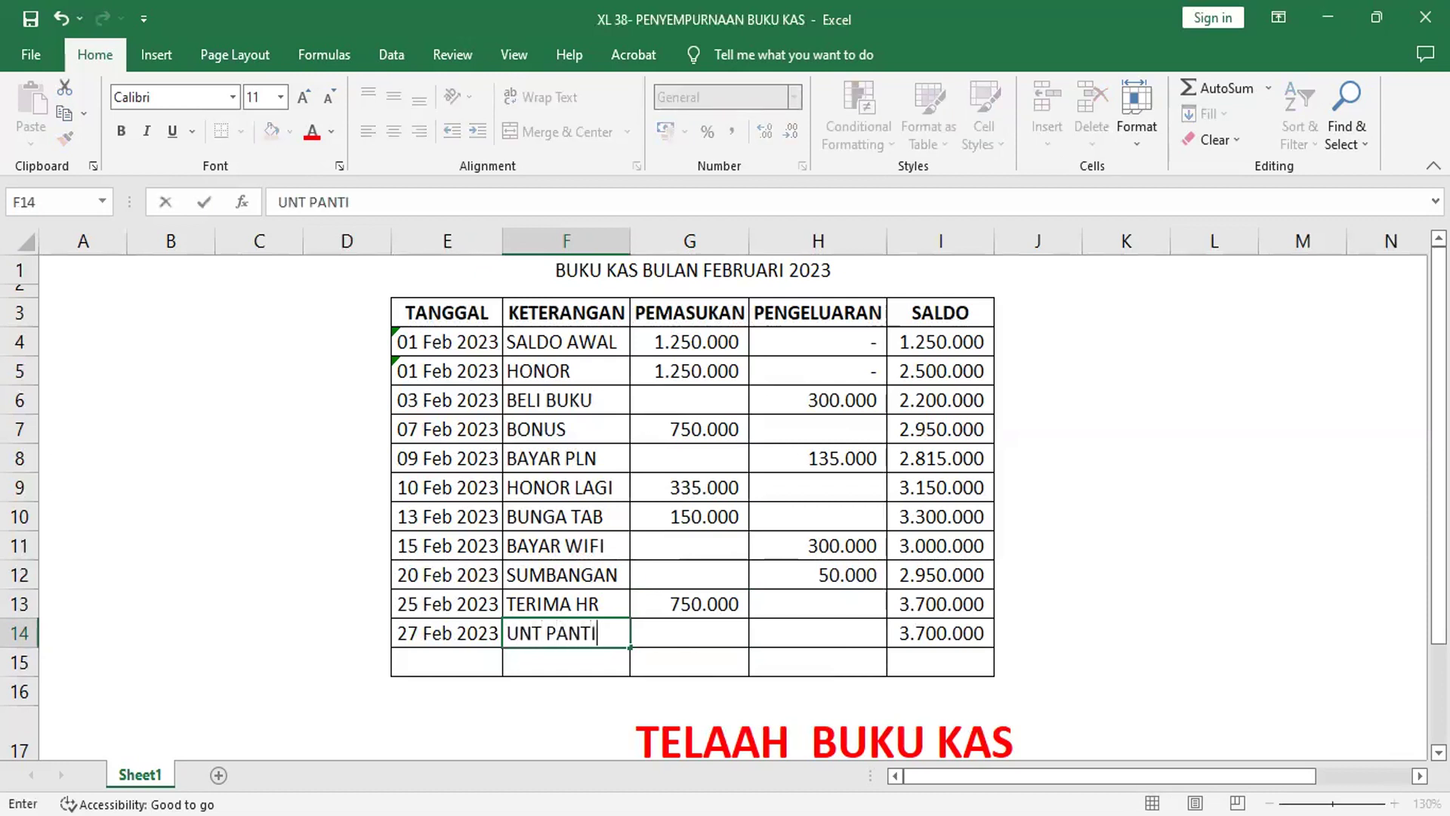
key("Tab")
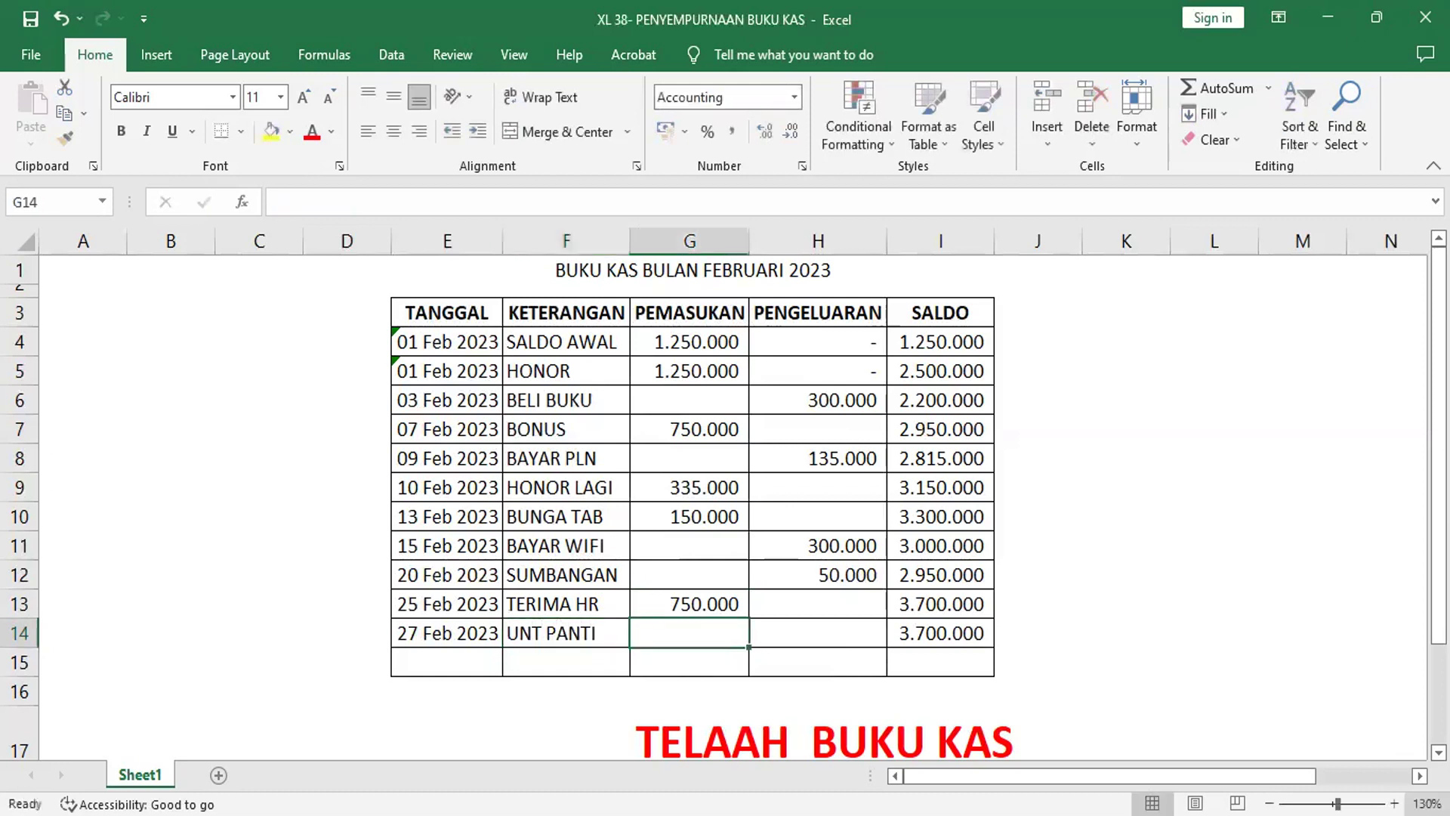
key("Tab")
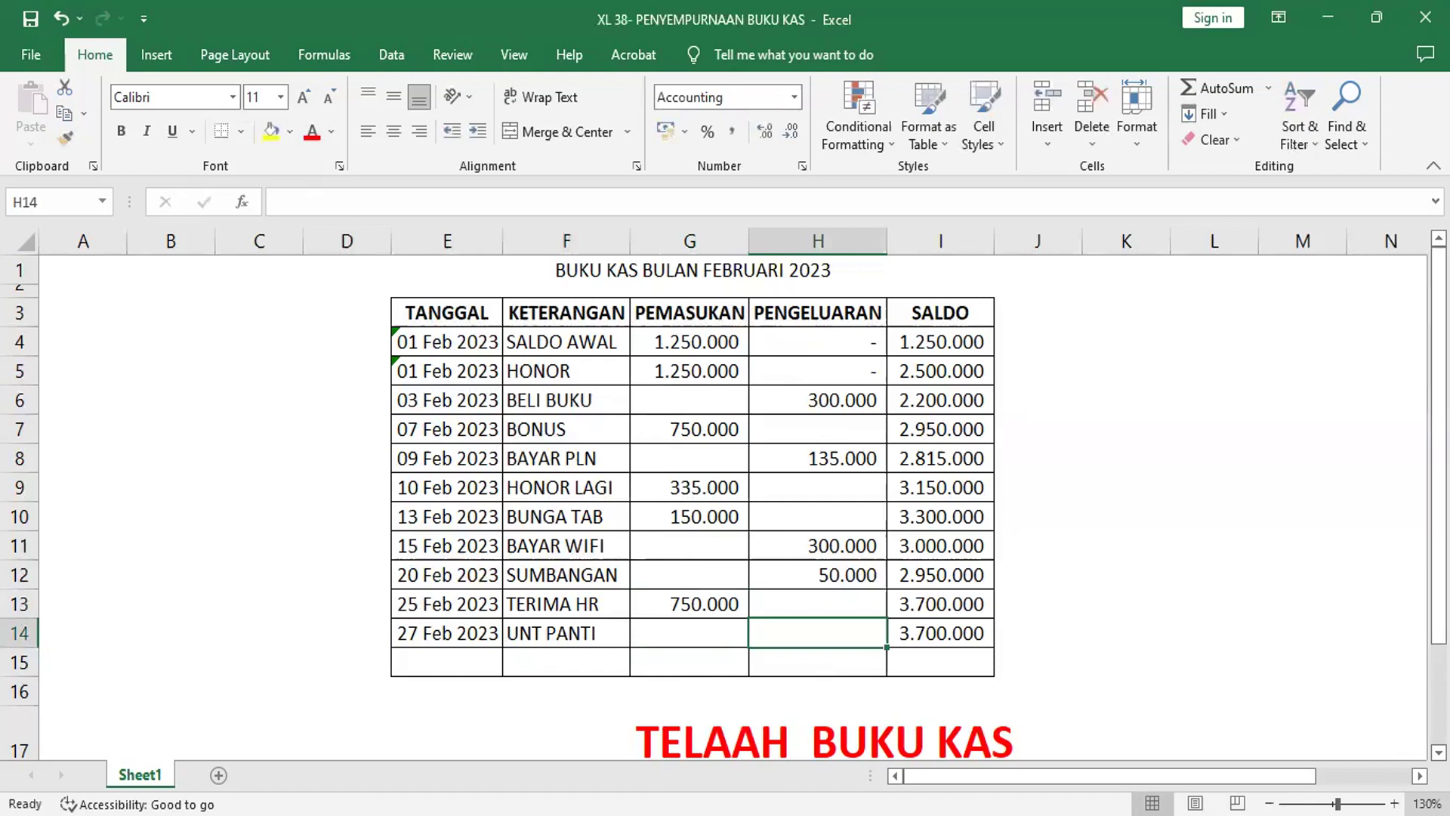
type("350.000")
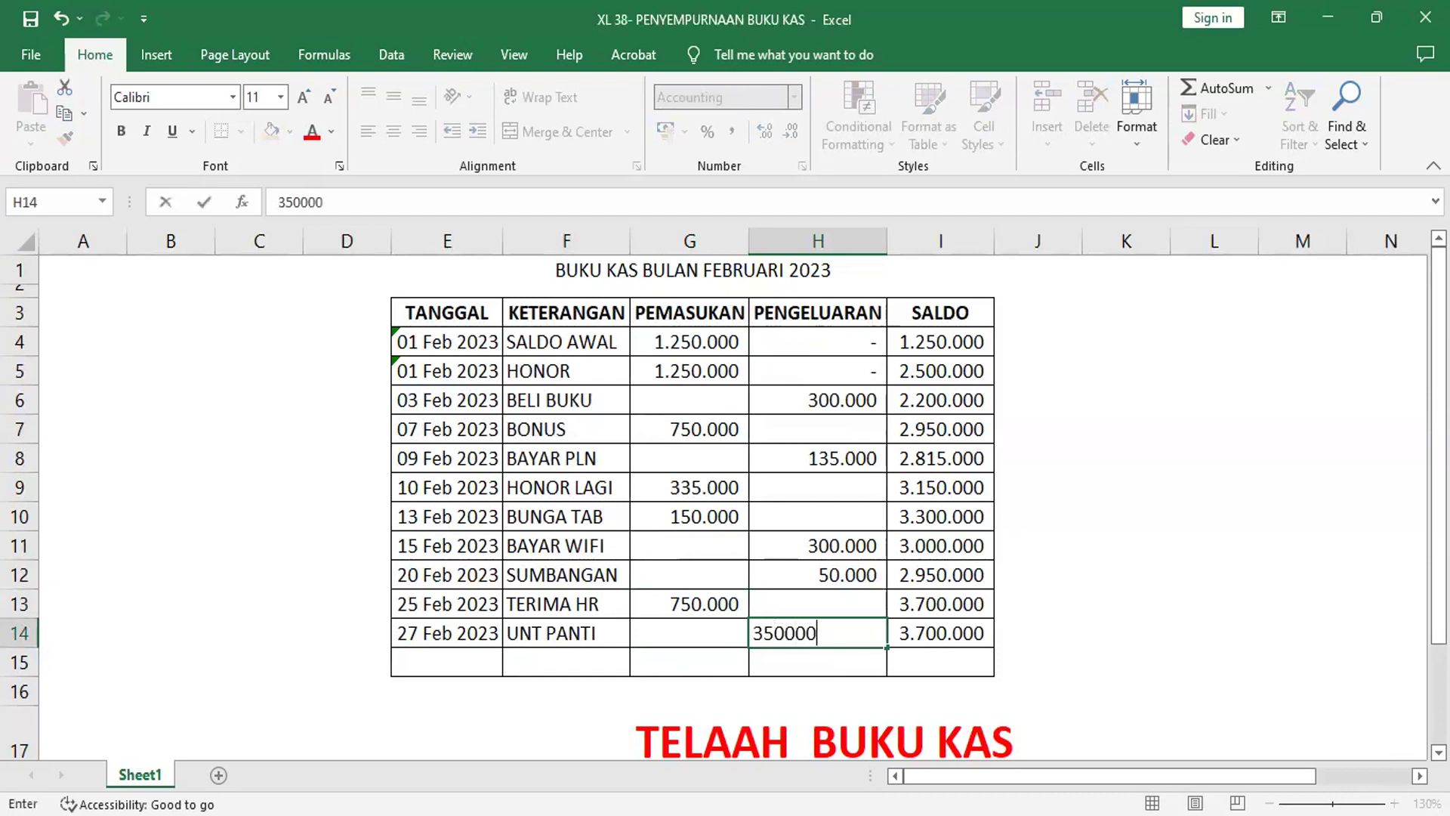
key("Return")
left_click(566, 662)
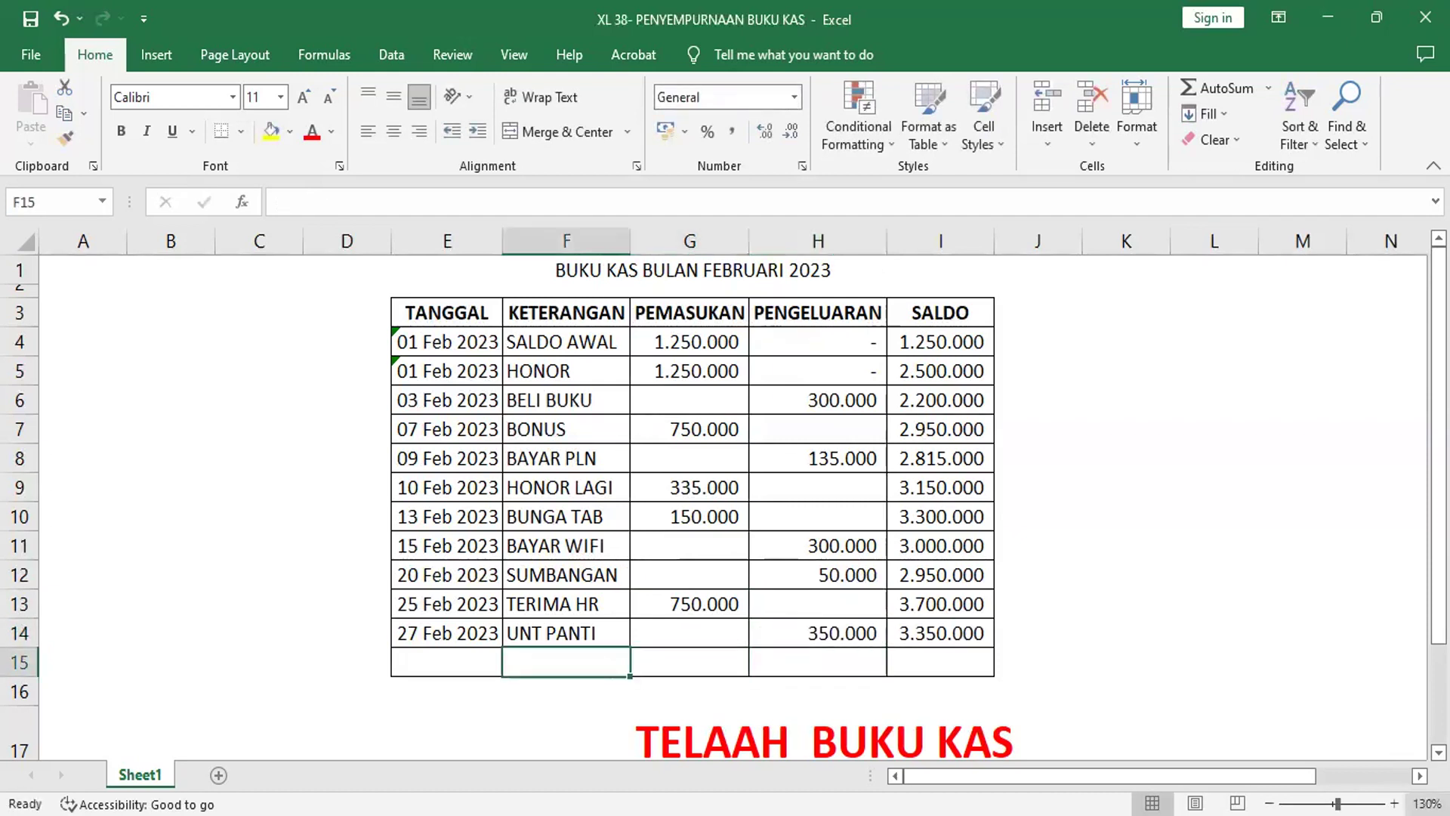
Enter 28 Feb in E15 and copy E14's long date format onto it
left_click(446, 662)
type("28")
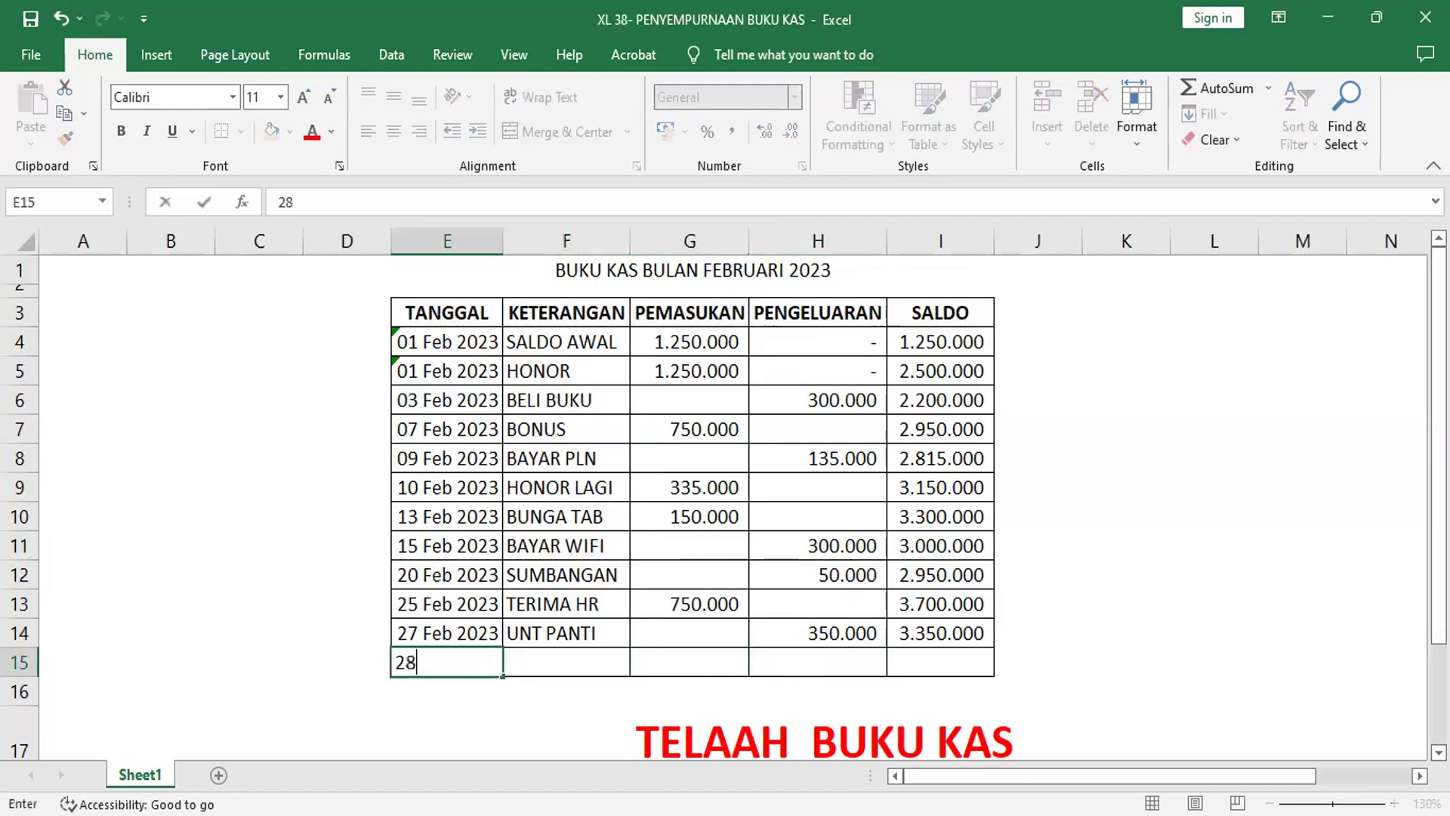
type("FEB")
key("Tab")
left_click(447, 661)
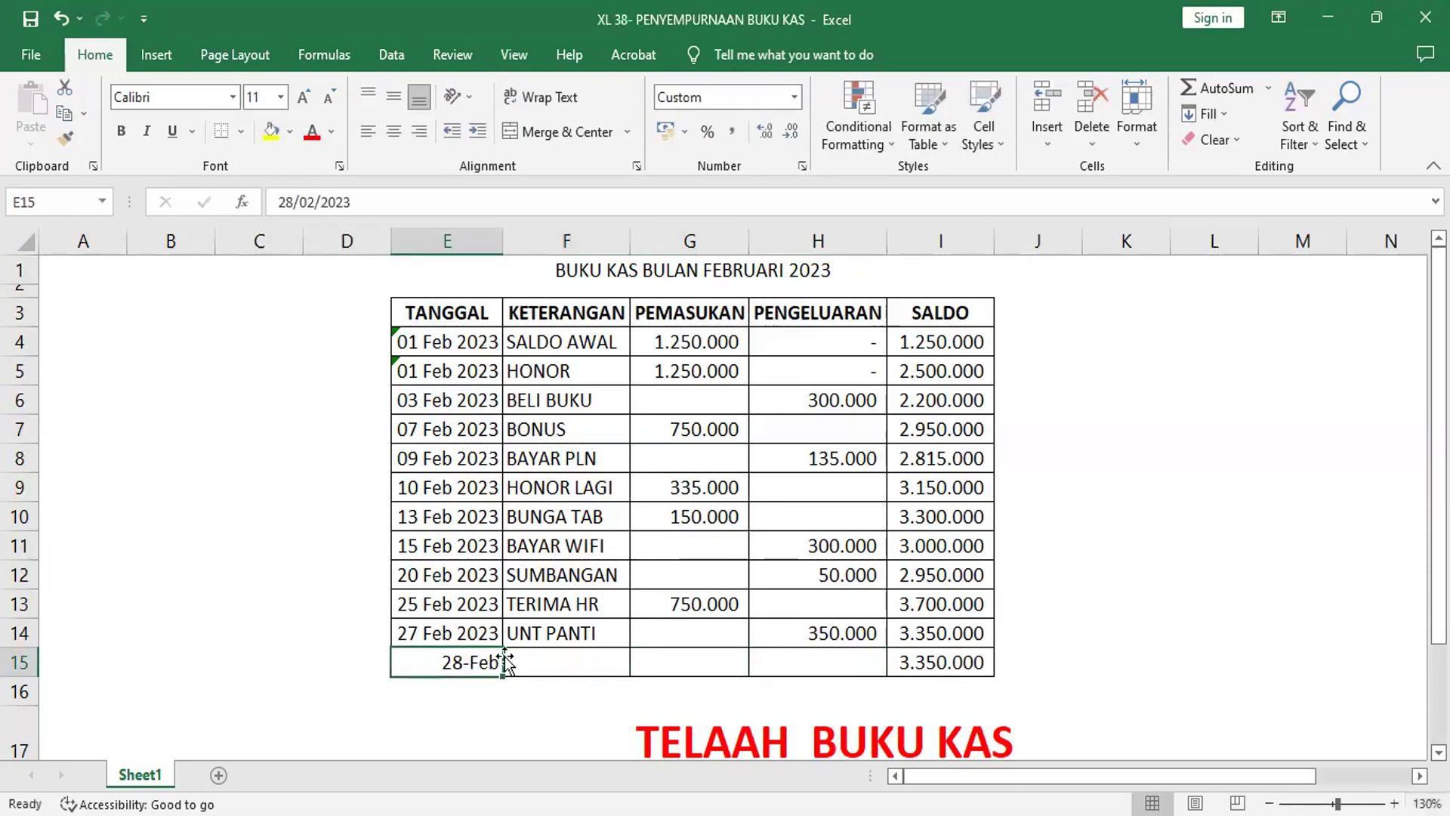
left_click(468, 633)
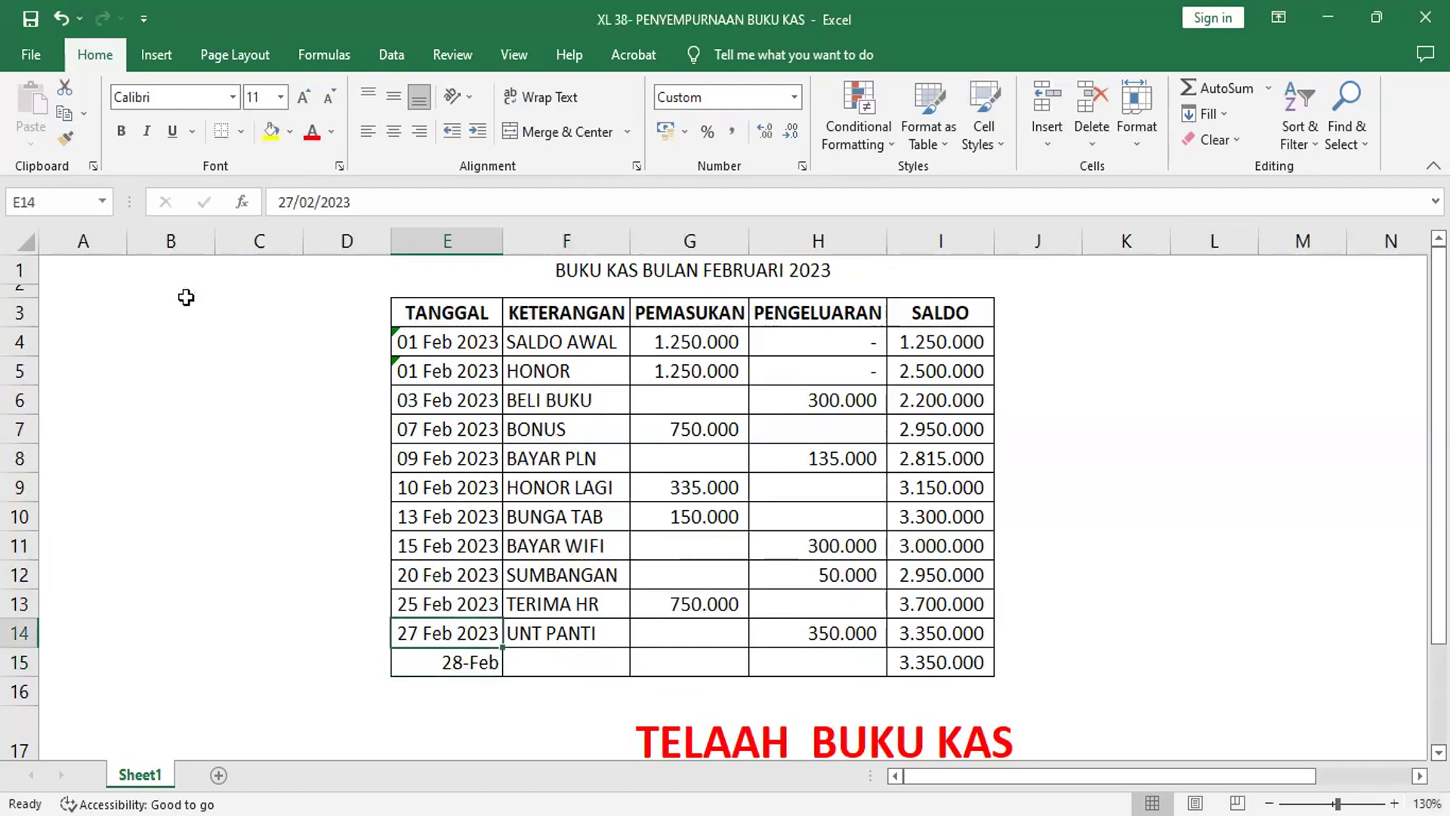
left_click(65, 145)
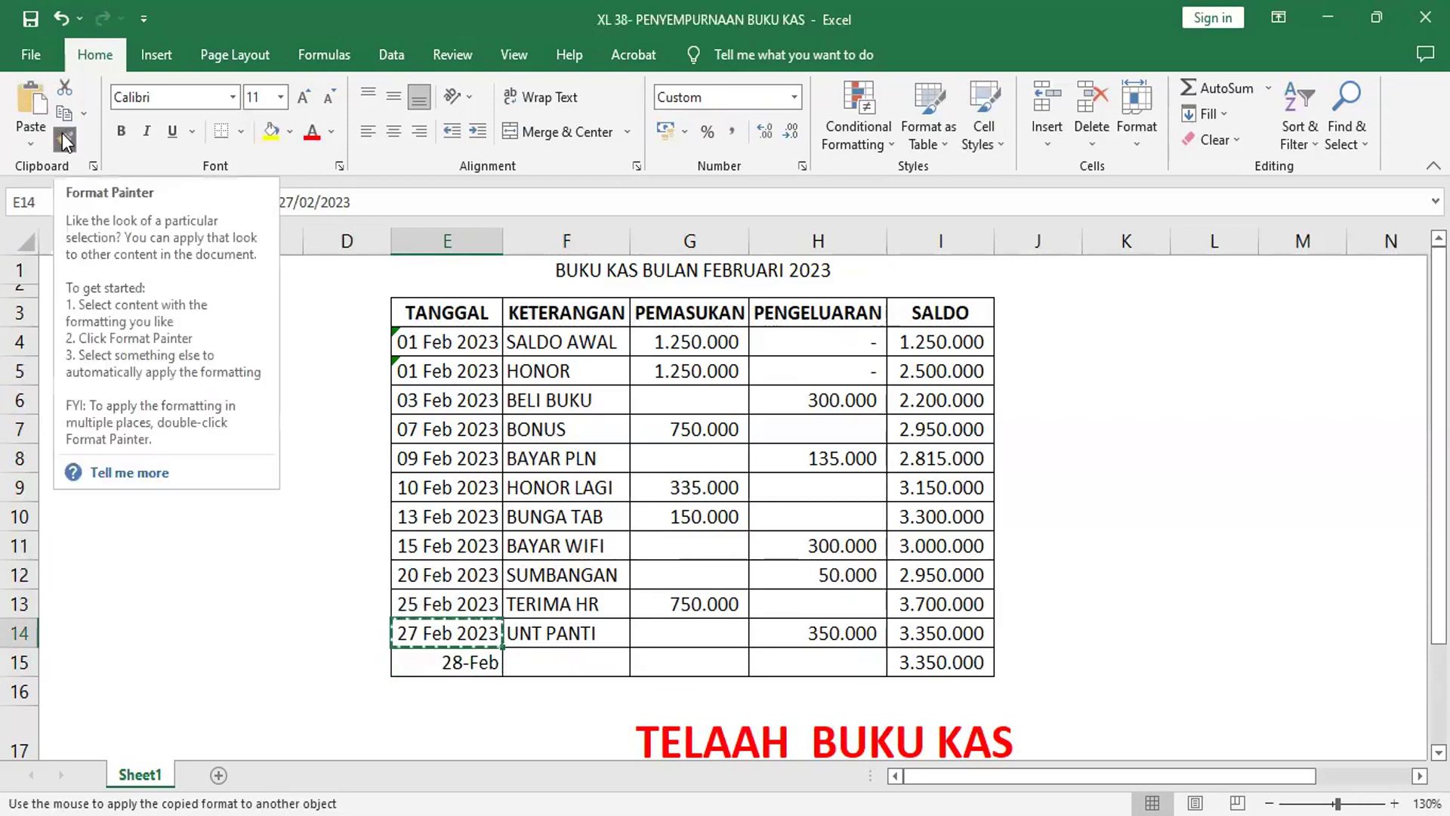
left_click(442, 663)
Enter 'BELI BBM' in F15 with a 50.000 expense in H15
left_click(568, 658)
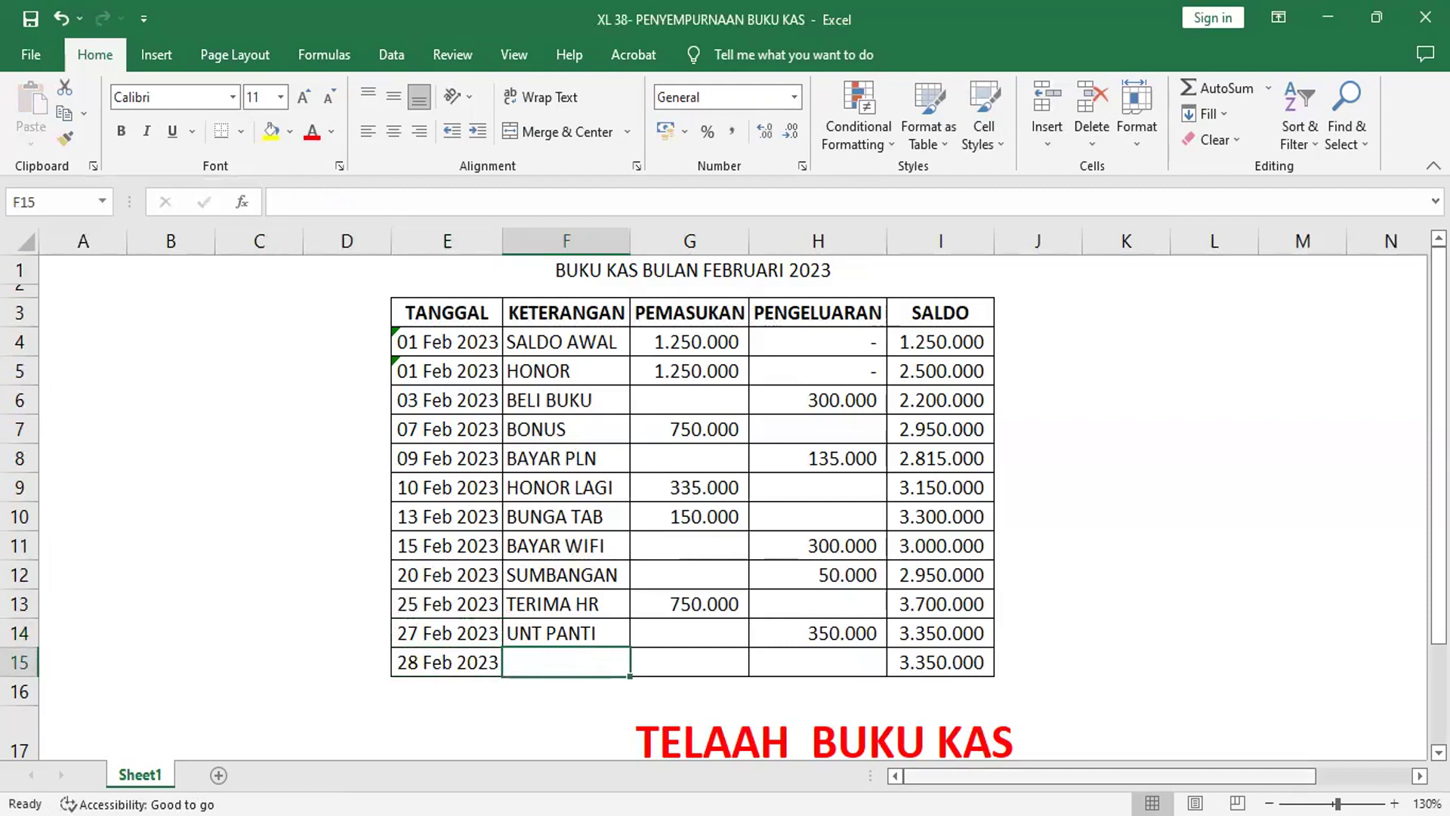
type("BELI")
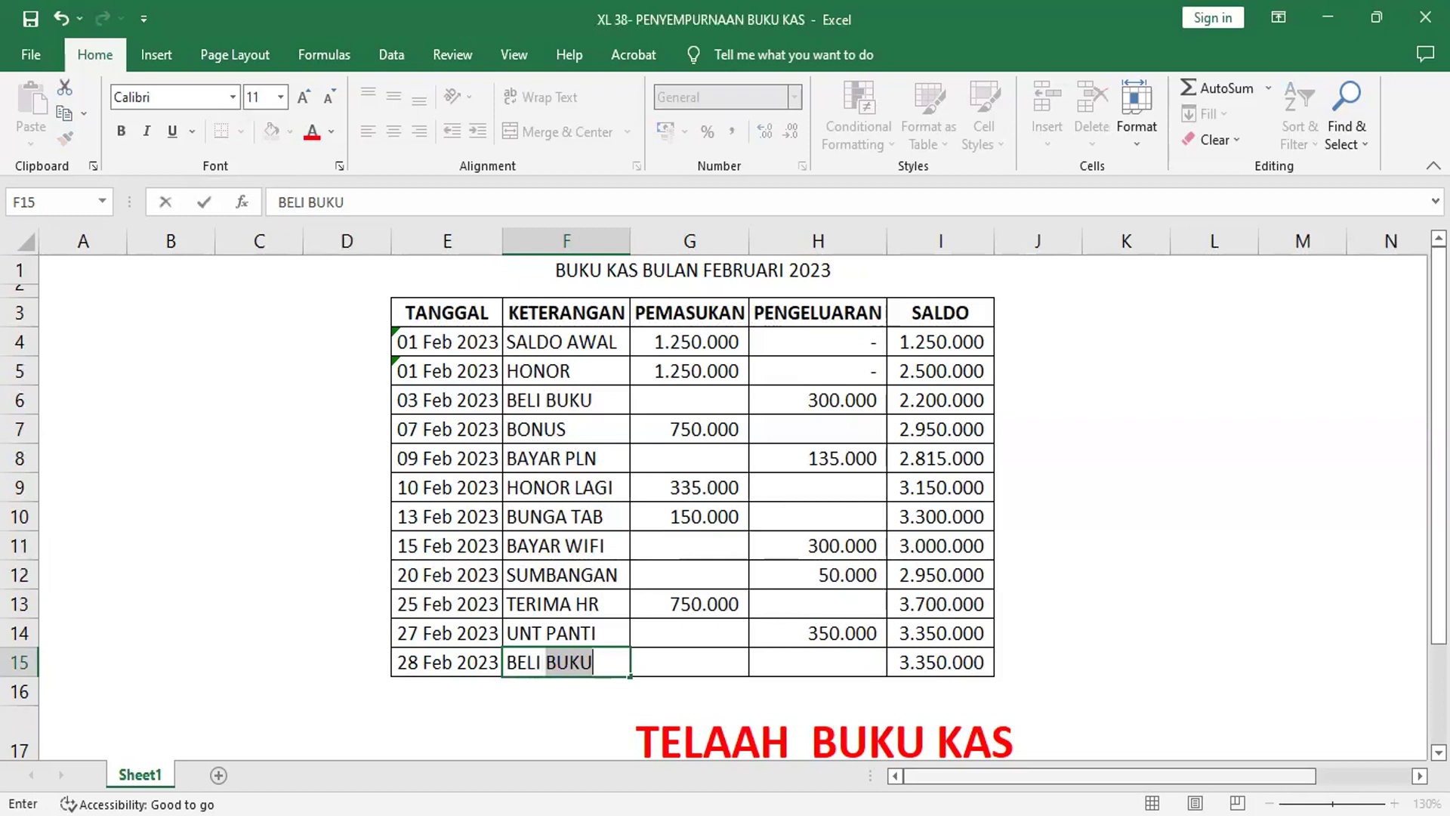
type(" BBM")
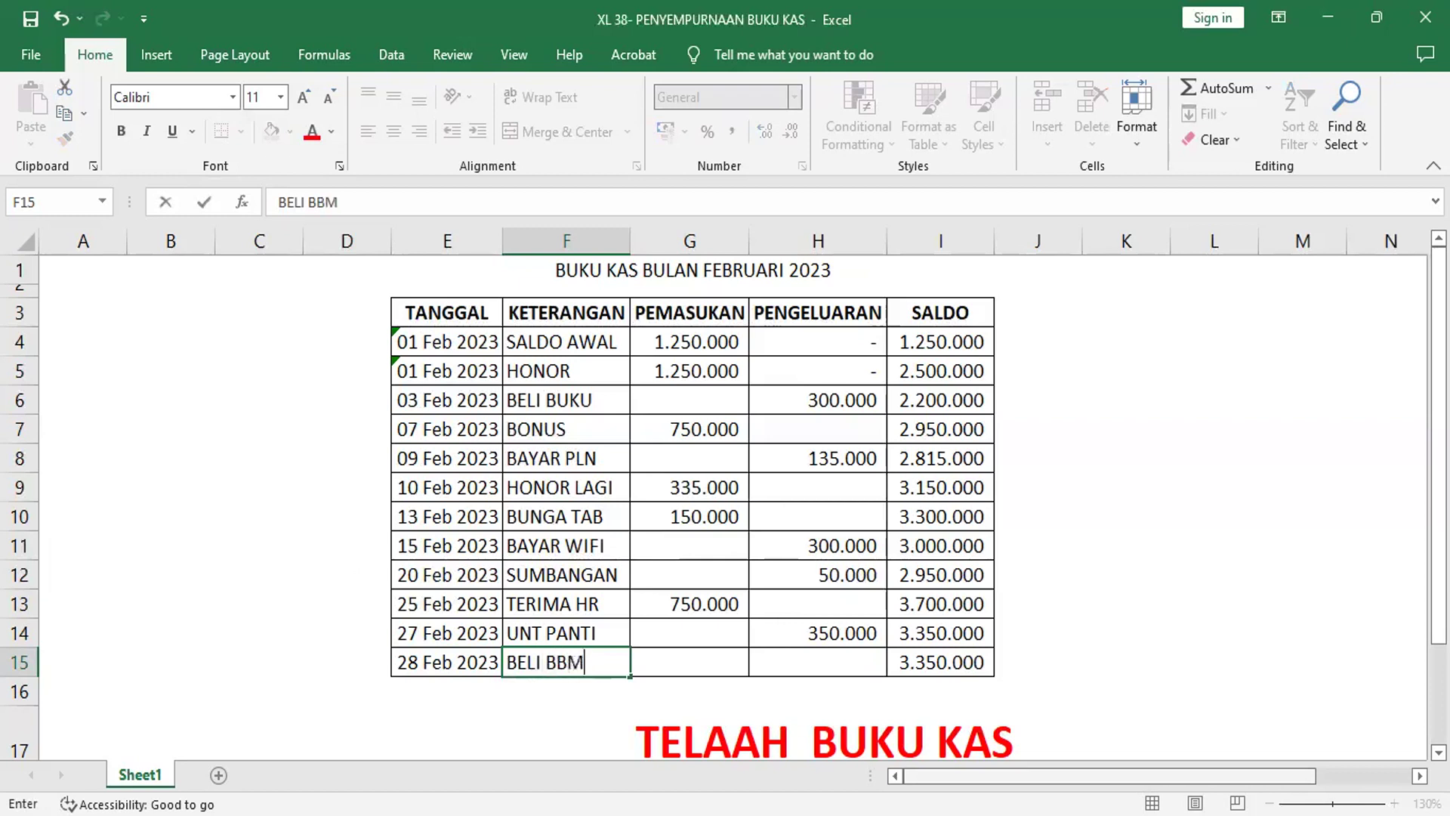
key("Tab")
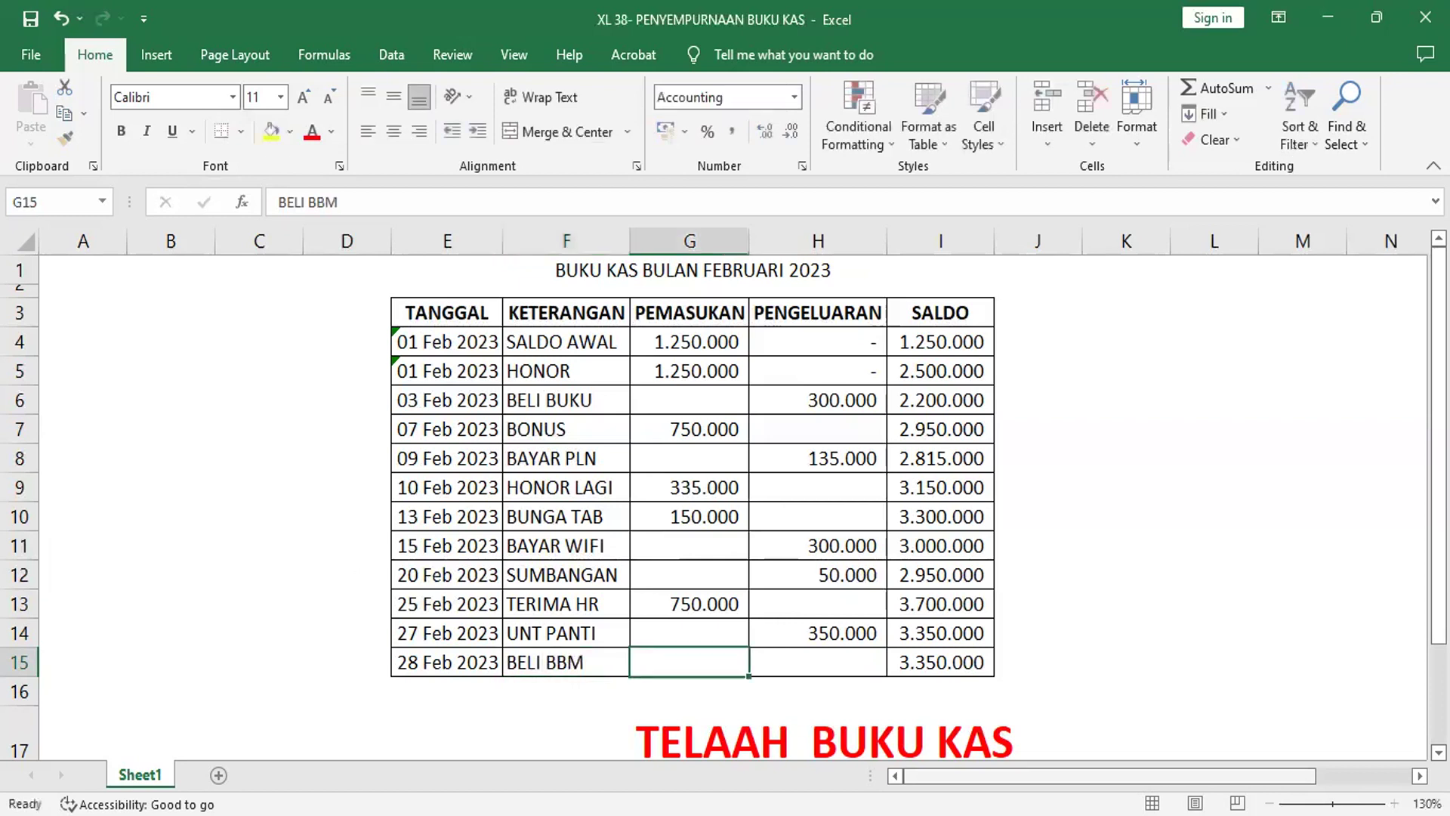
key("Tab")
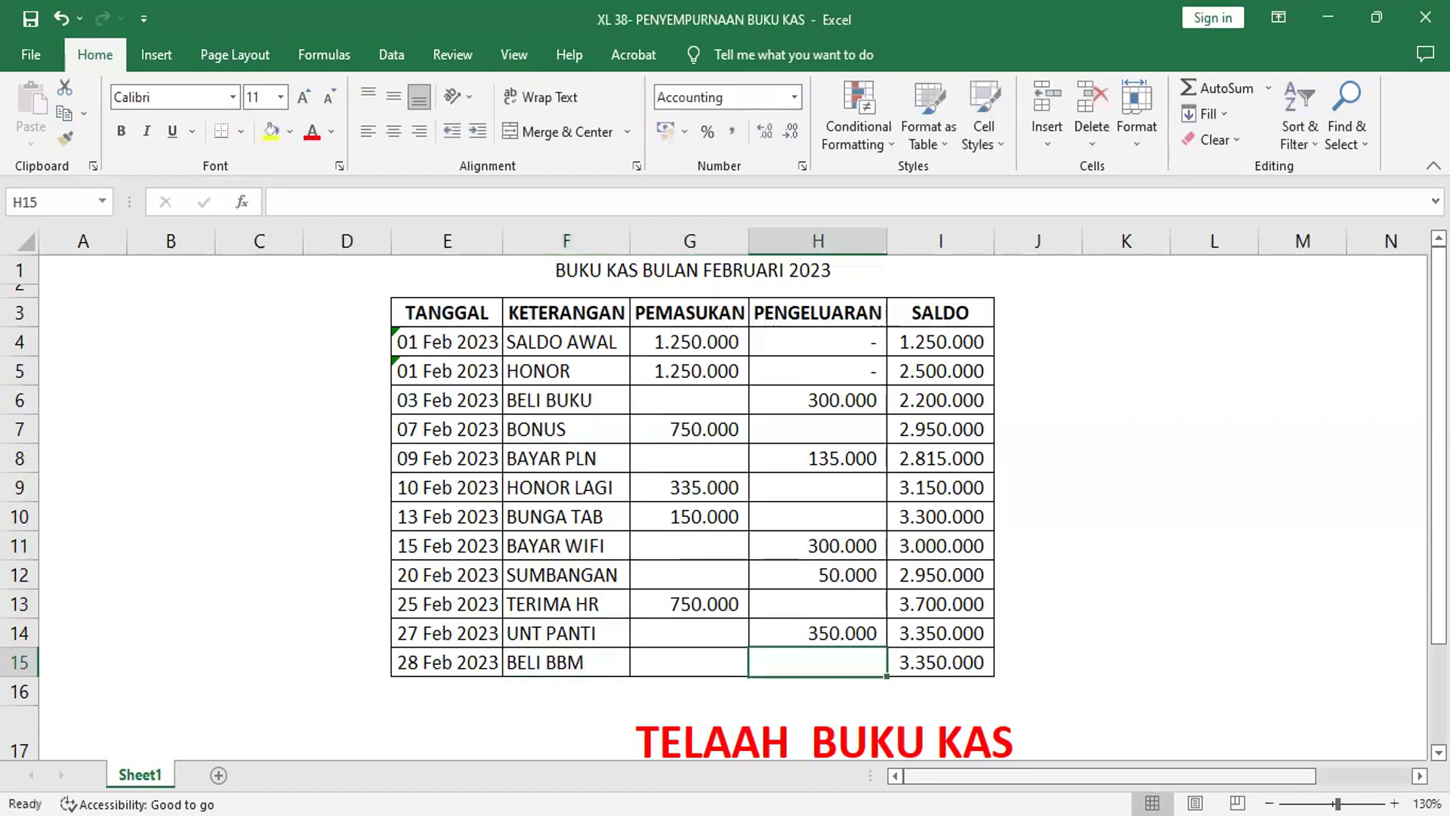
type("50000")
key("Up")
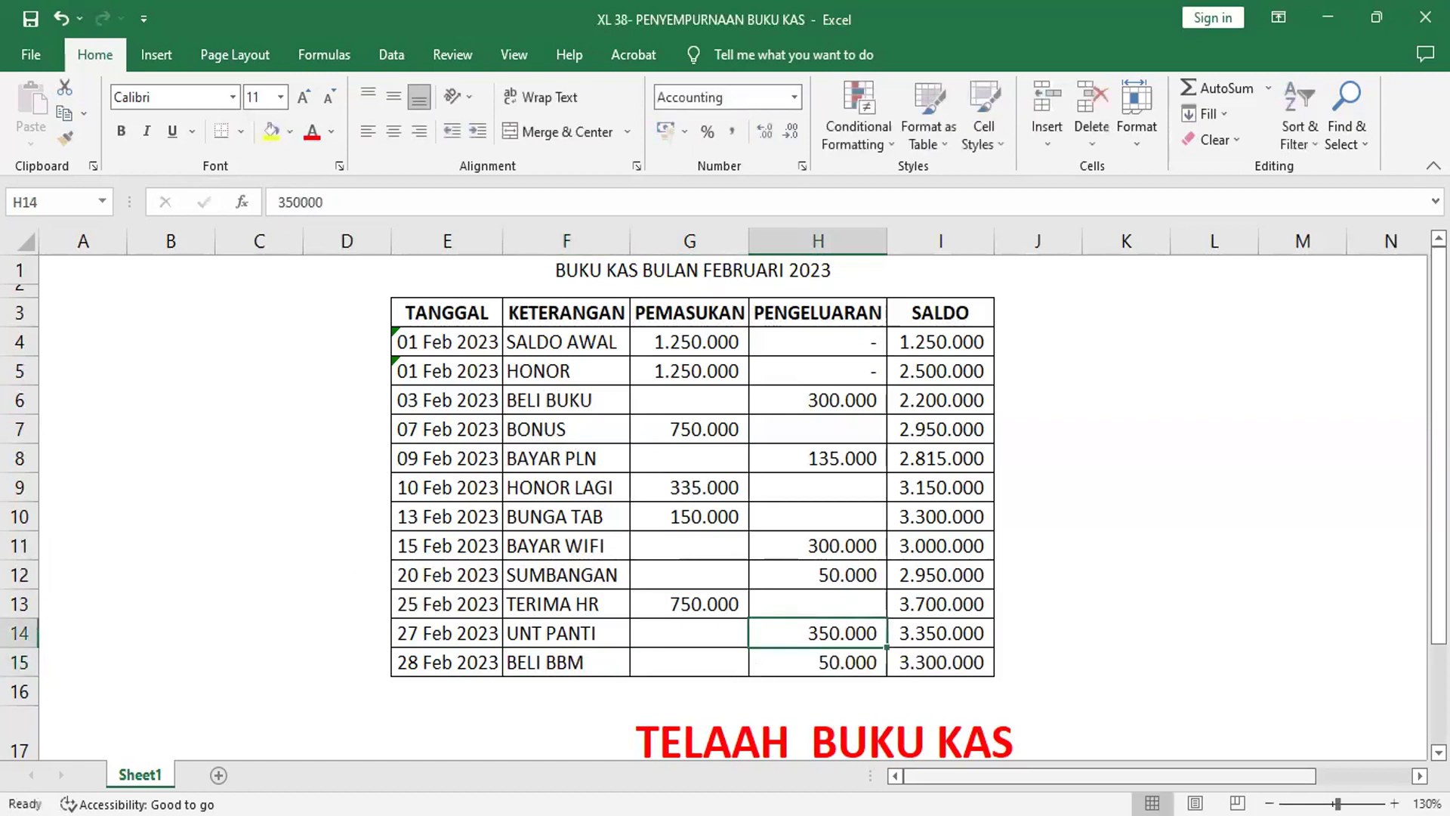
left_click(963, 652)
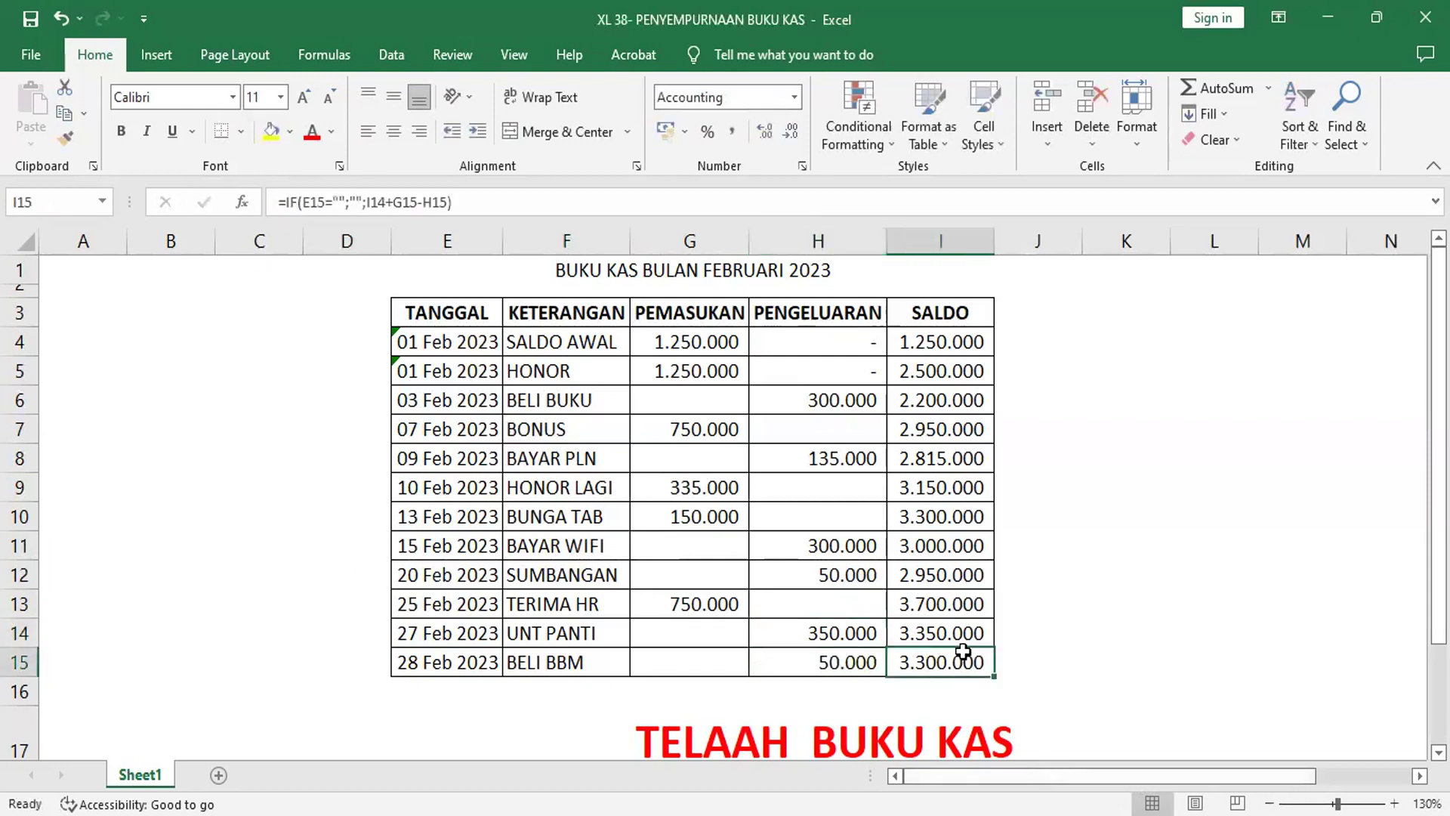
Make I15's 3.300.000 balance bold, dark orange and 14-point
left_click(124, 133)
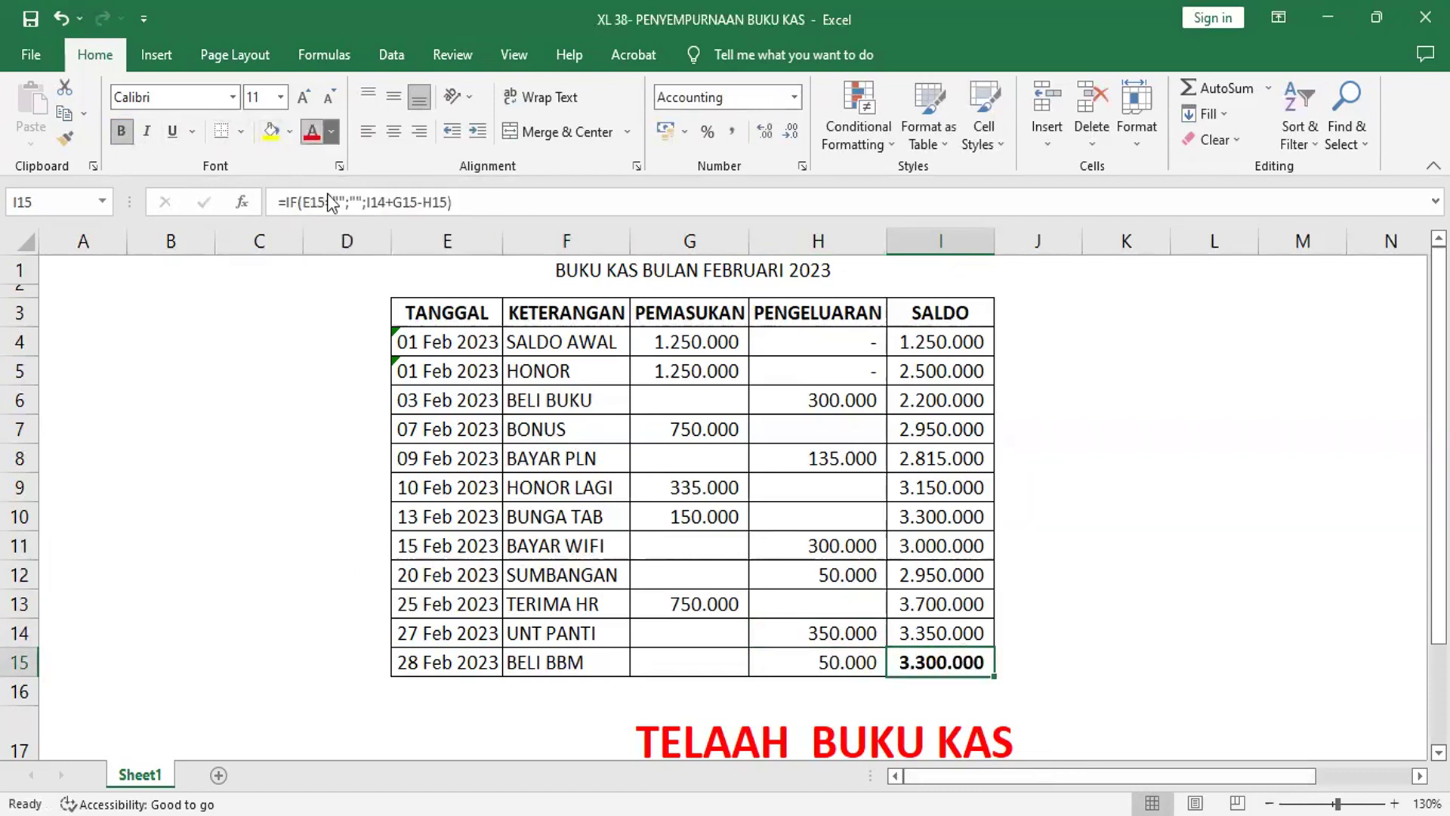
left_click(330, 131)
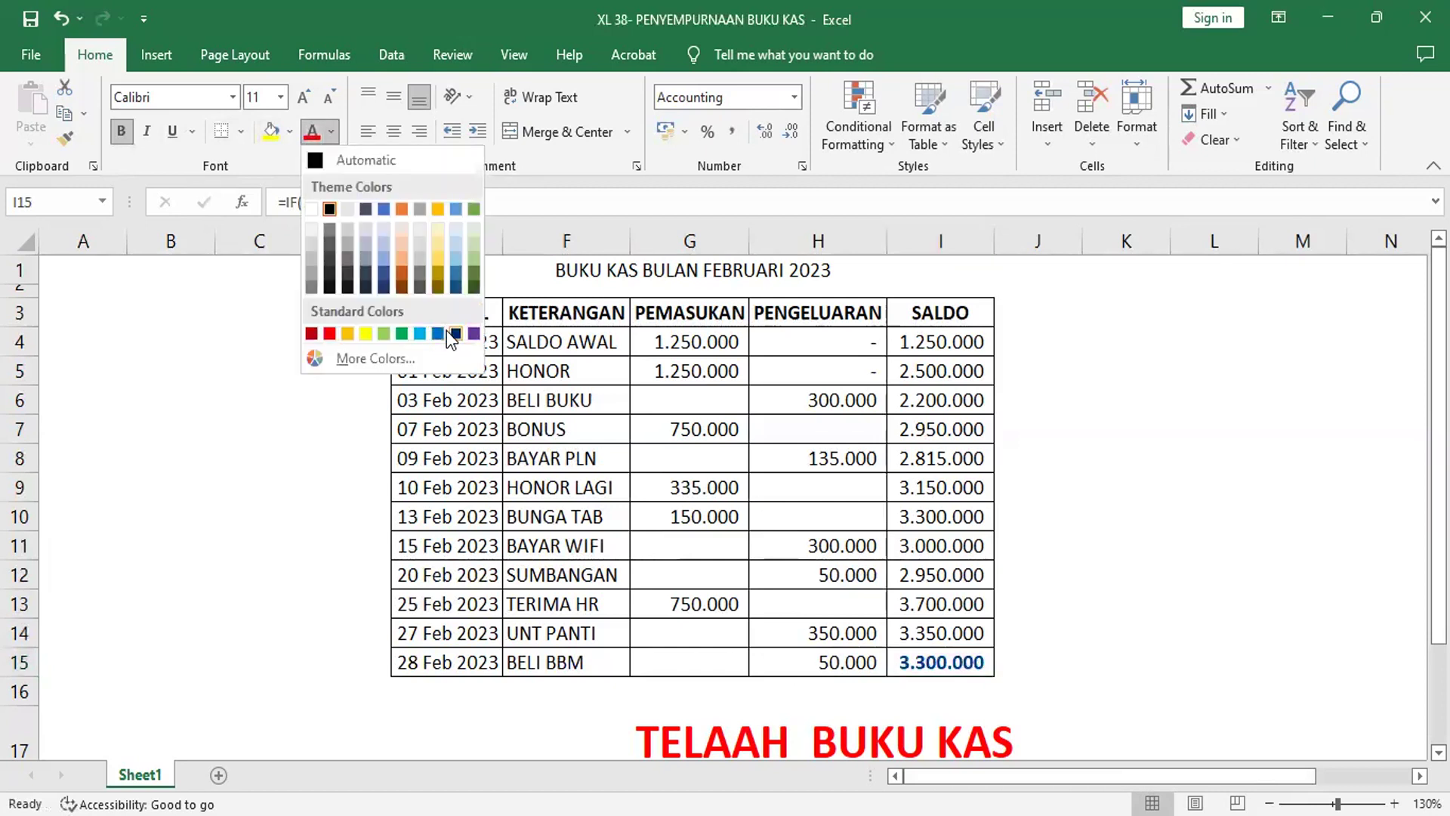
left_click(405, 274)
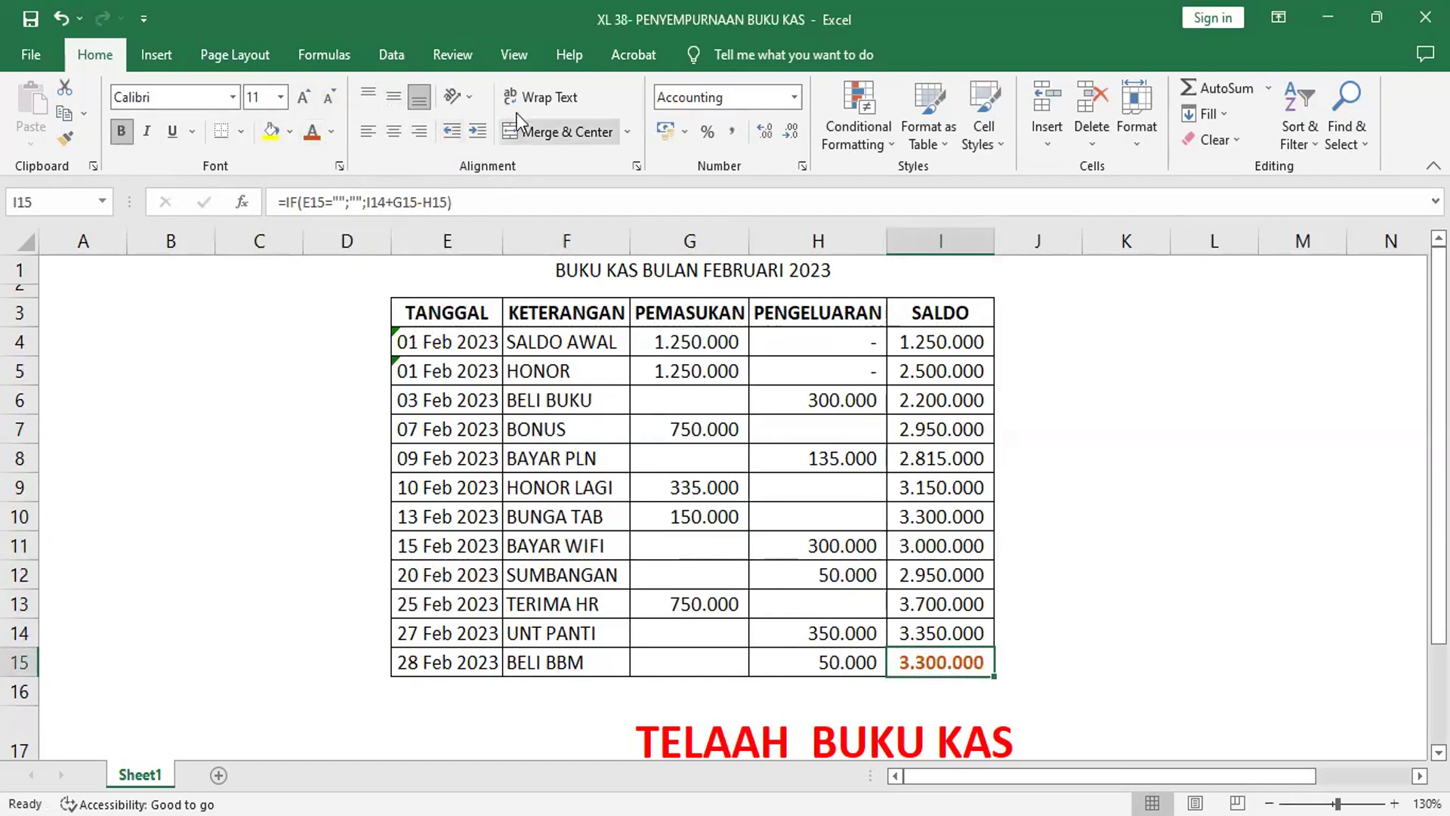
left_click(306, 98)
left_click(305, 98)
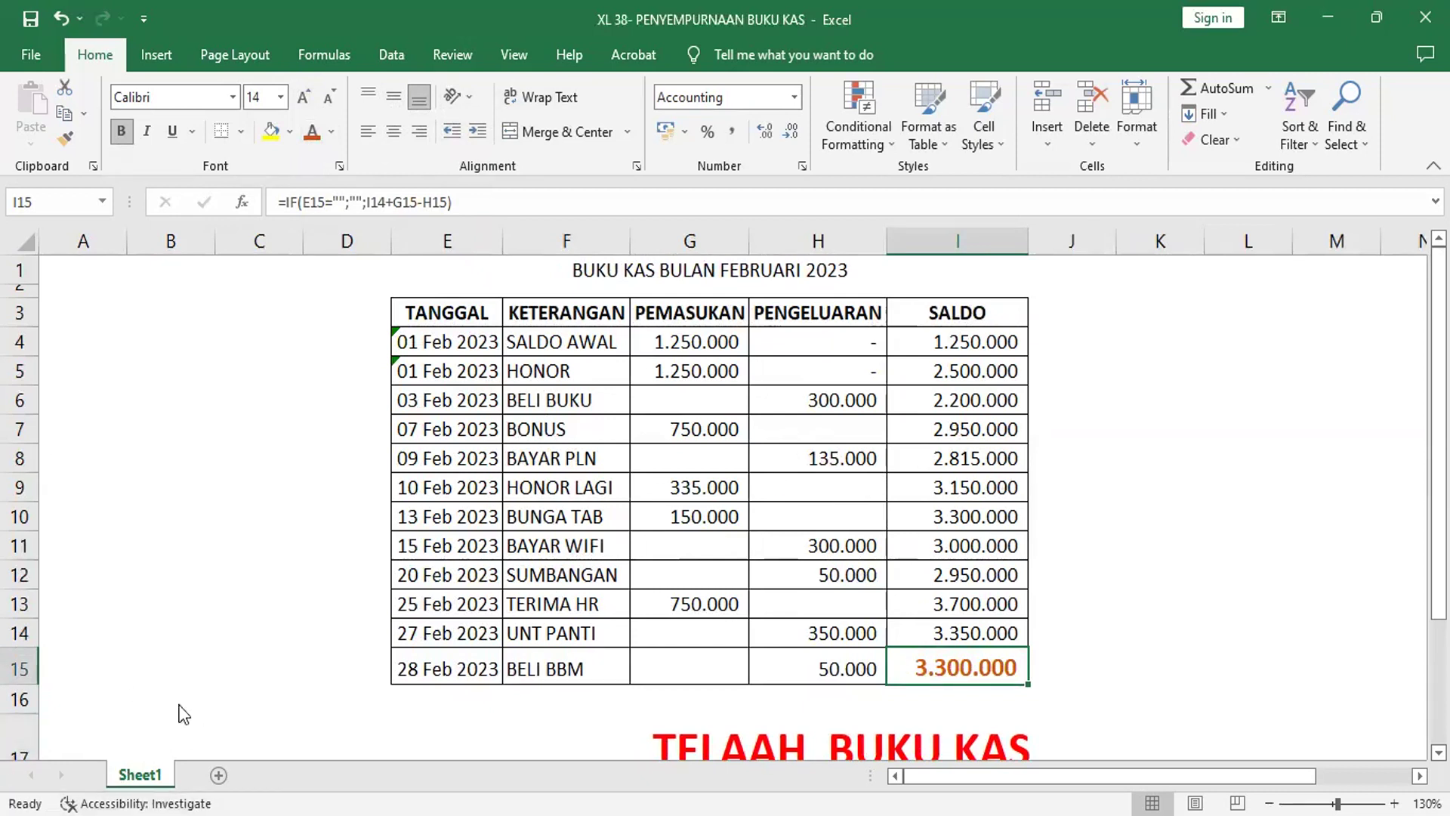
Rename the Sheet1 worksheet tab to FEBRUARI
right_click(125, 774)
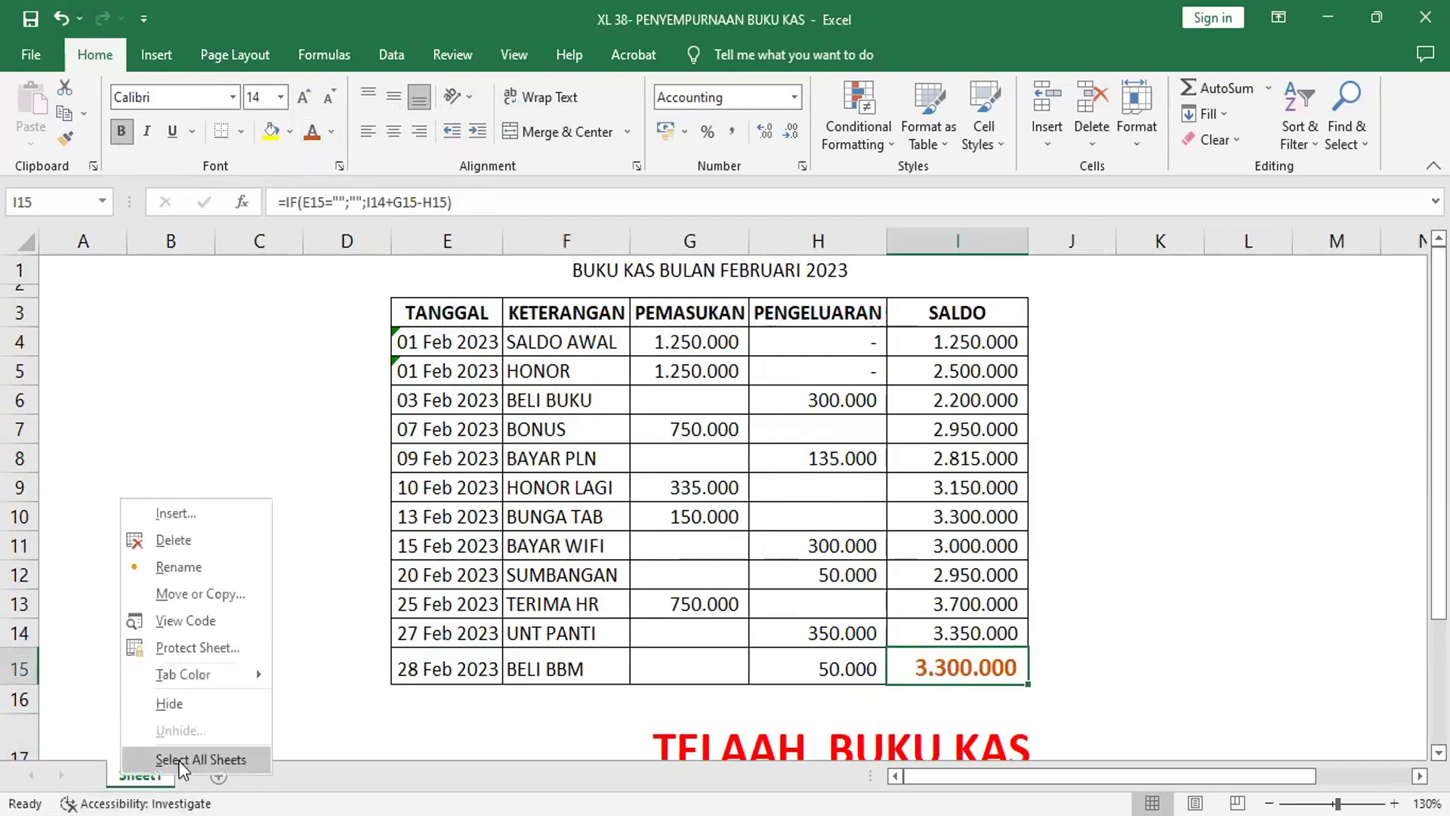
left_click(210, 566)
type("FEB")
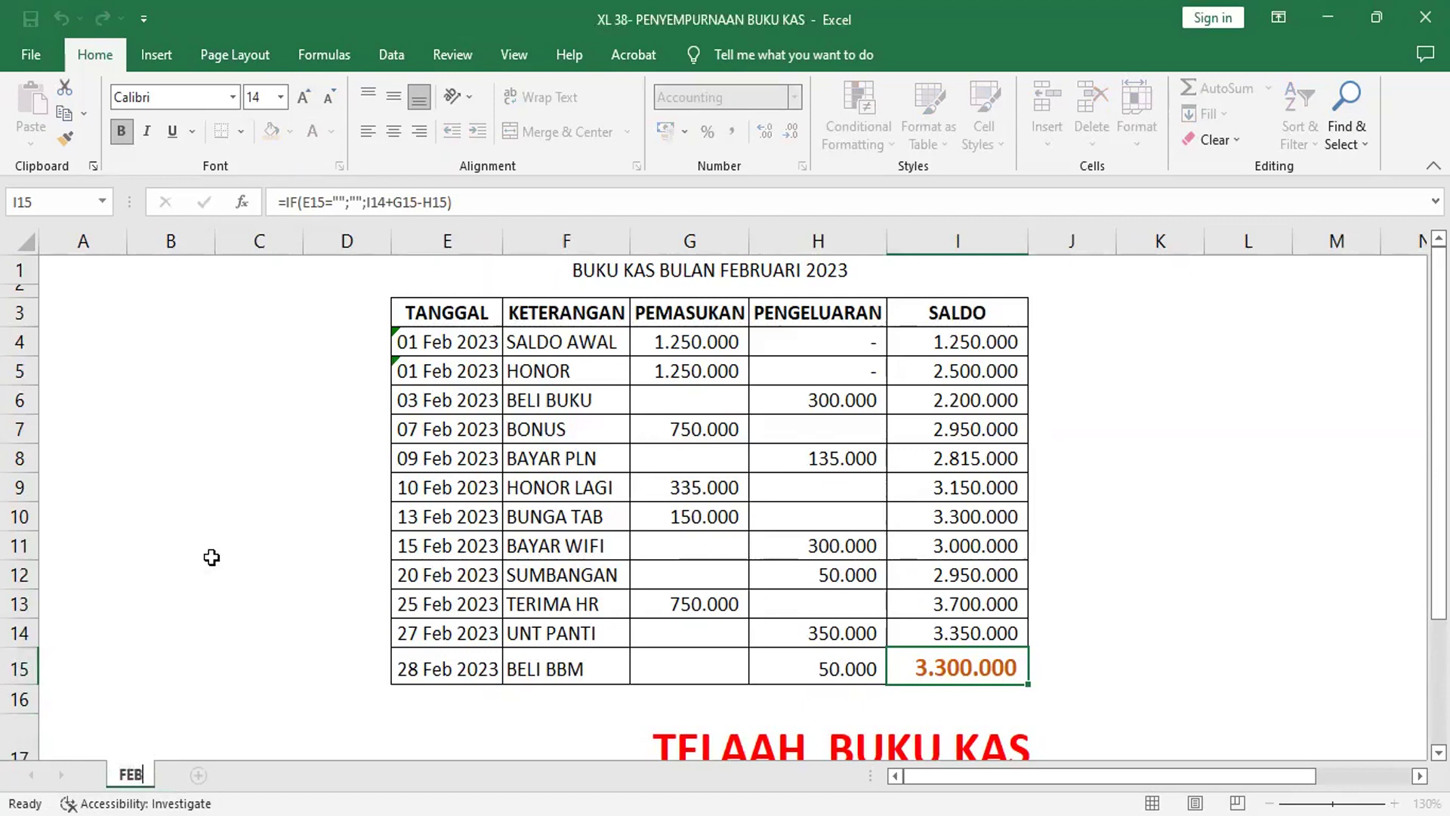
type("RUARI")
key("Return")
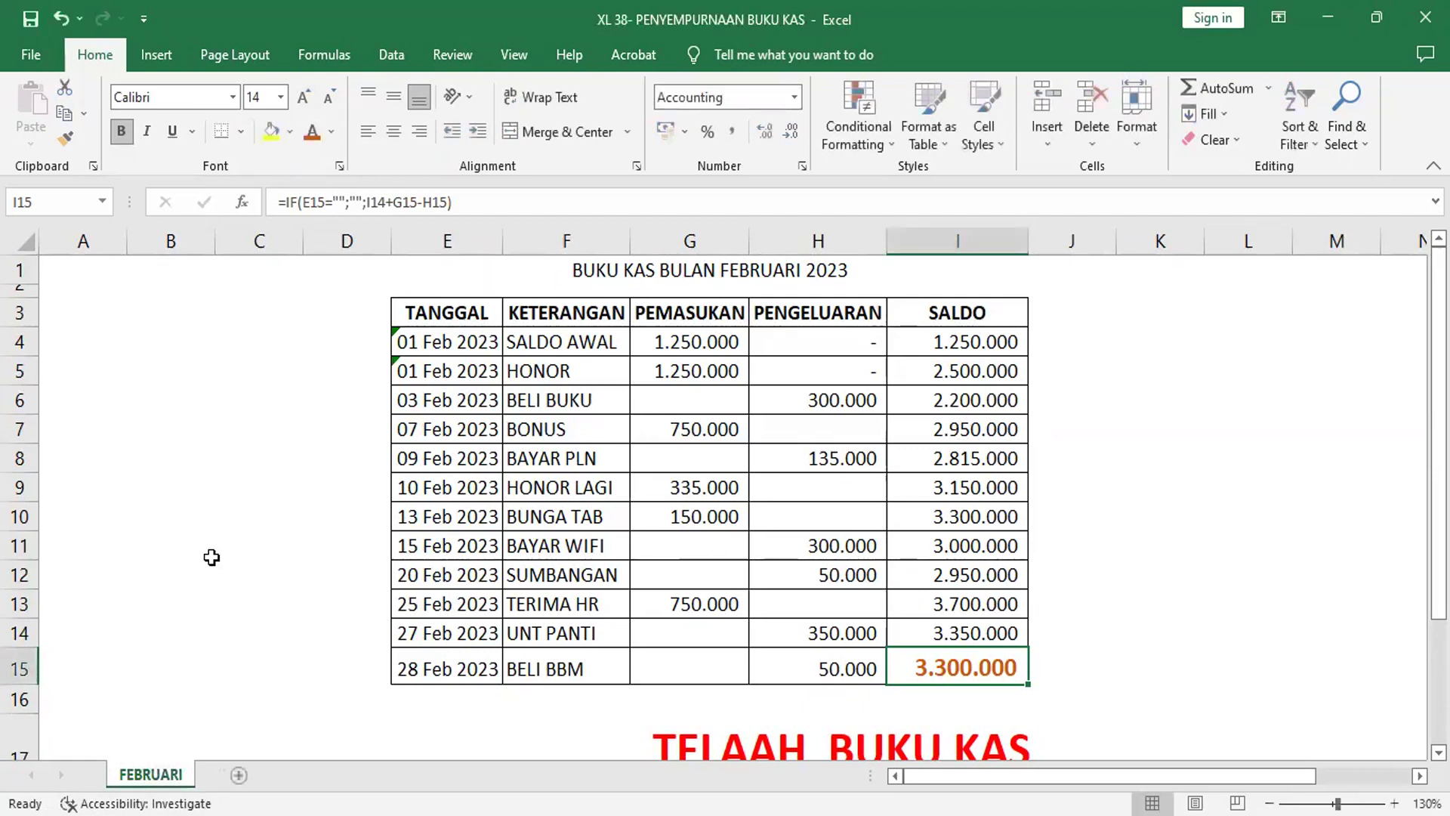
Give the FEBRUARI sheet tab a colour
right_click(148, 769)
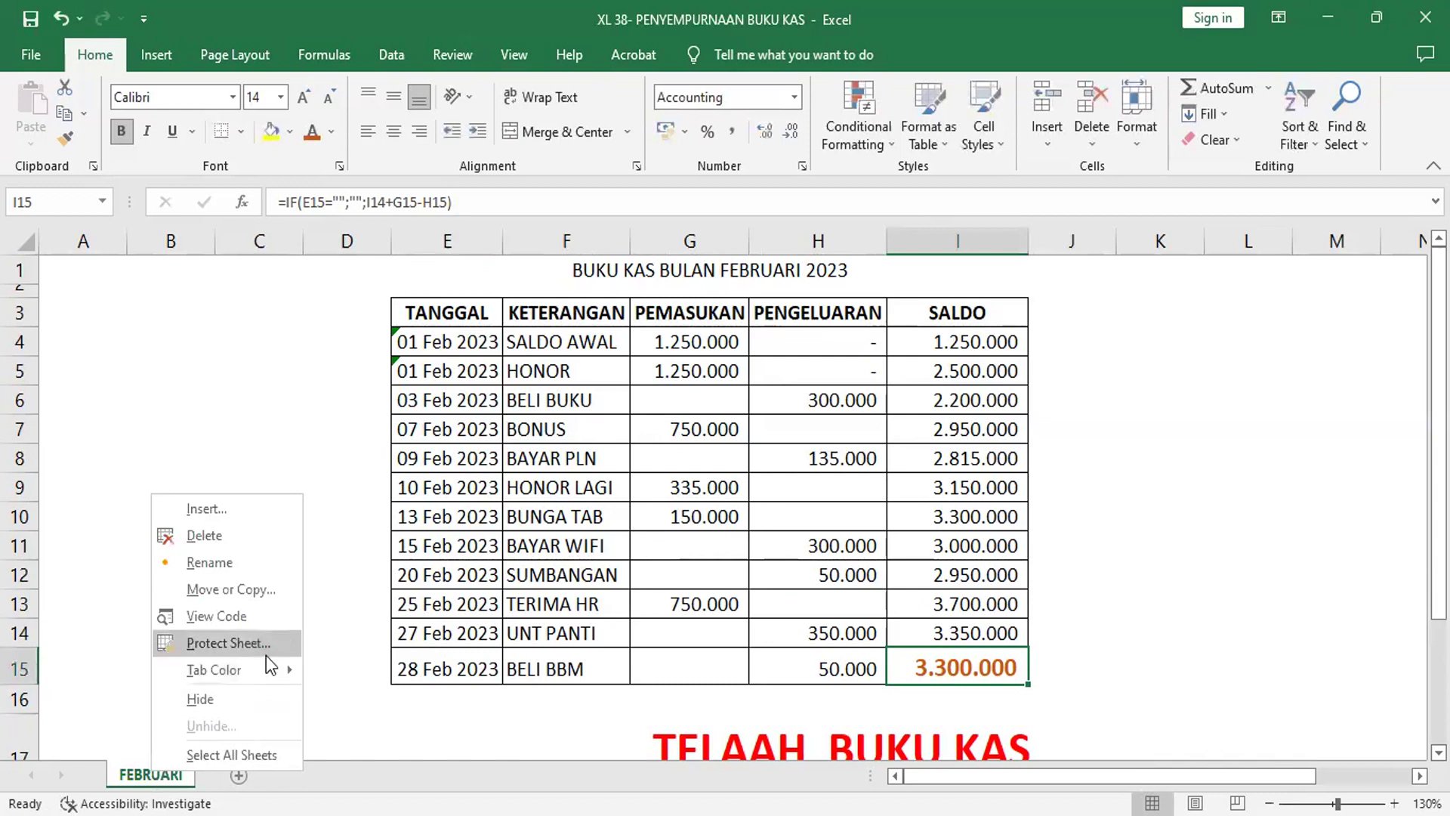
mouse_move(214, 669)
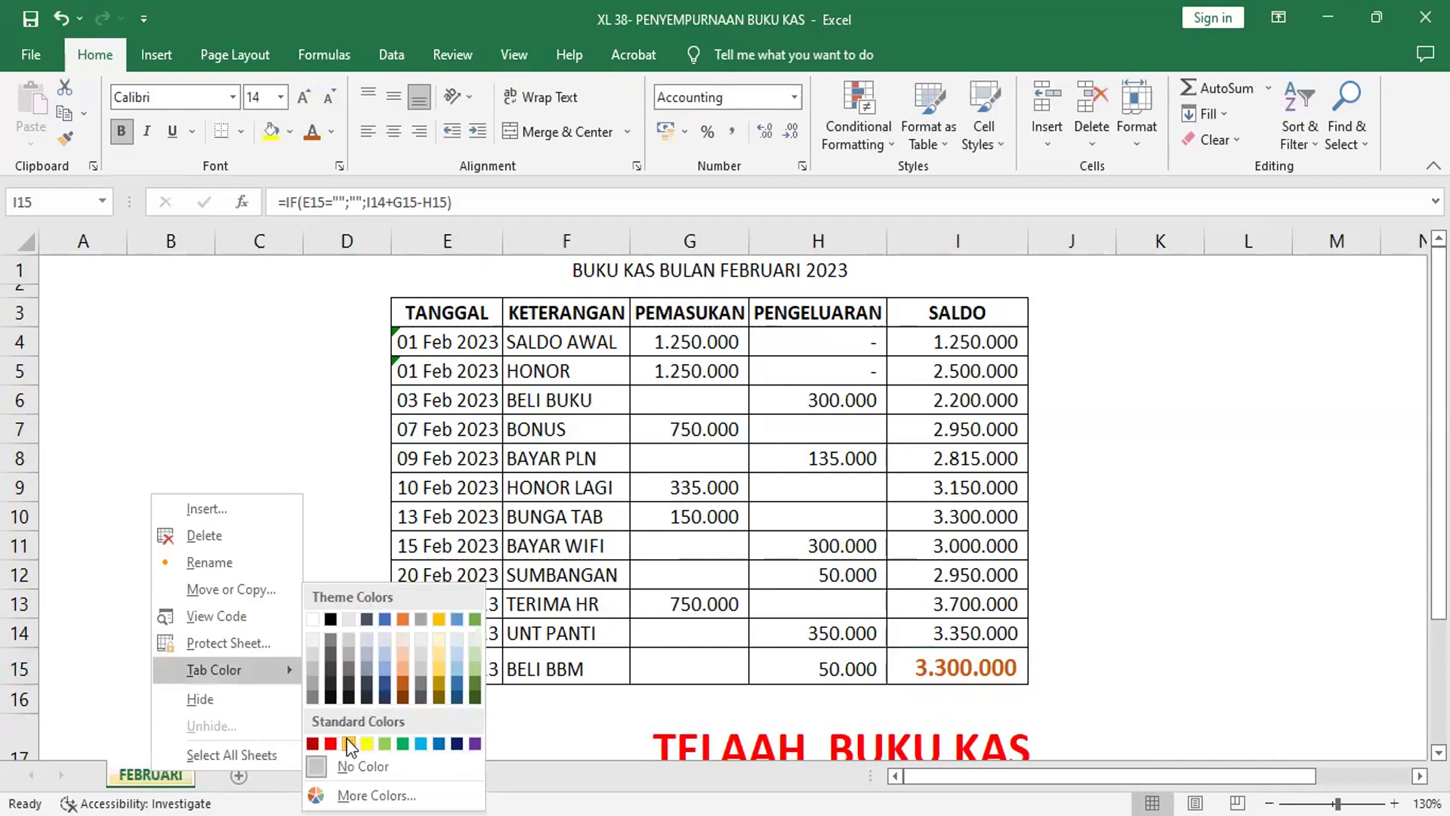
left_click(239, 775)
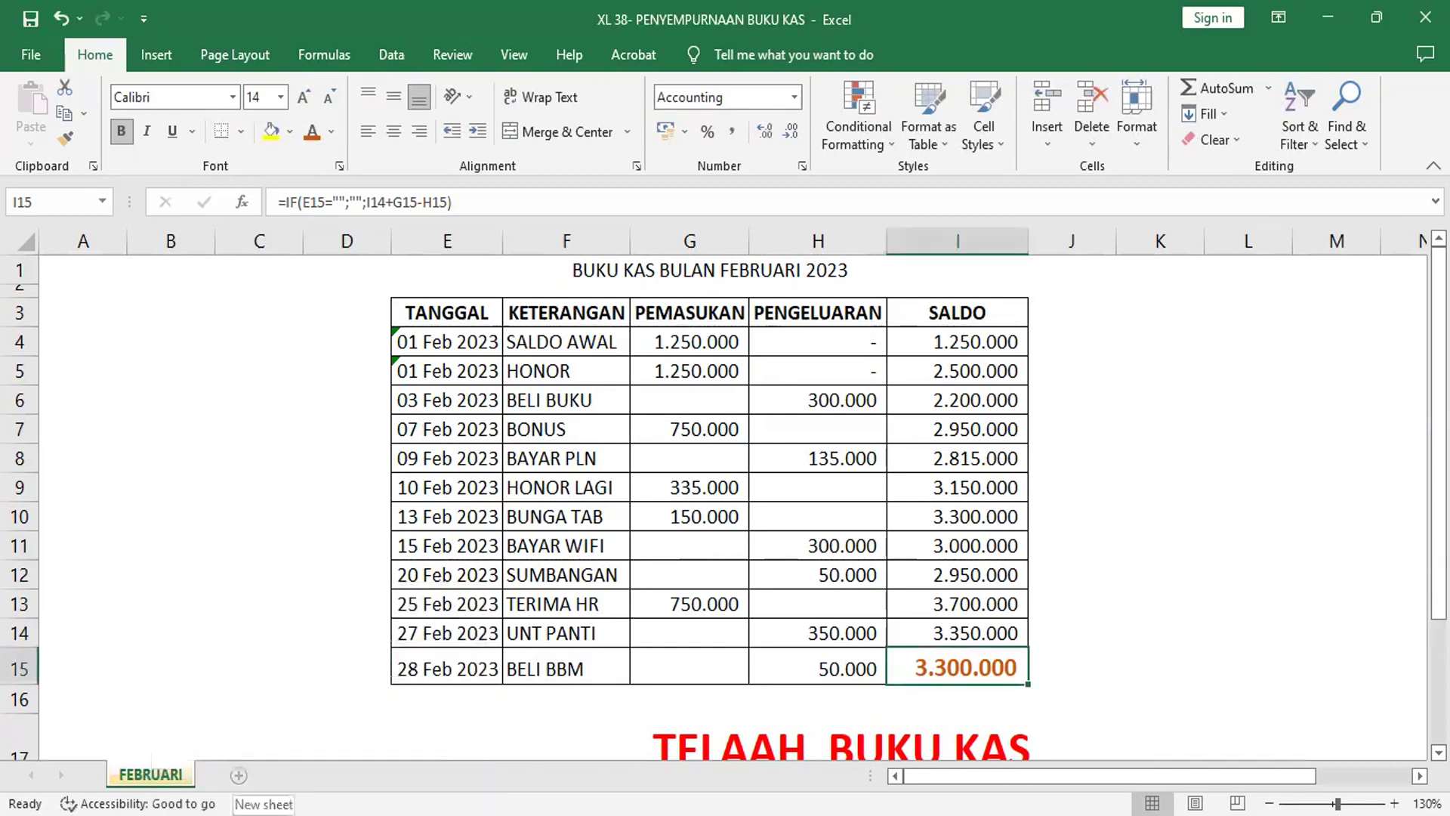
left_click(677, 275)
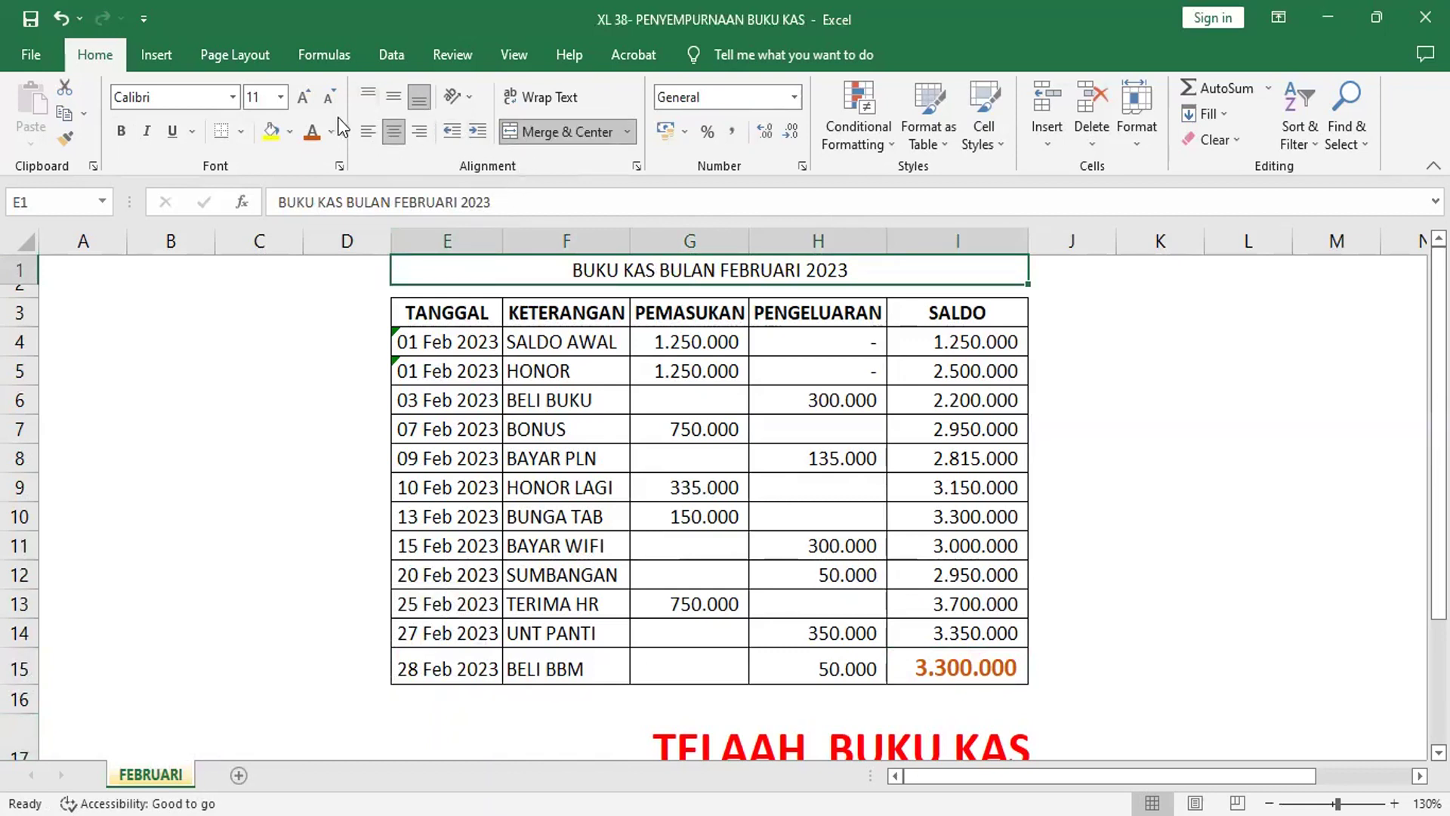
Format the title BUKU KAS BULAN FEBRUARI 2023 as bold 14-point Adobe Gothic Std B
left_click(305, 98)
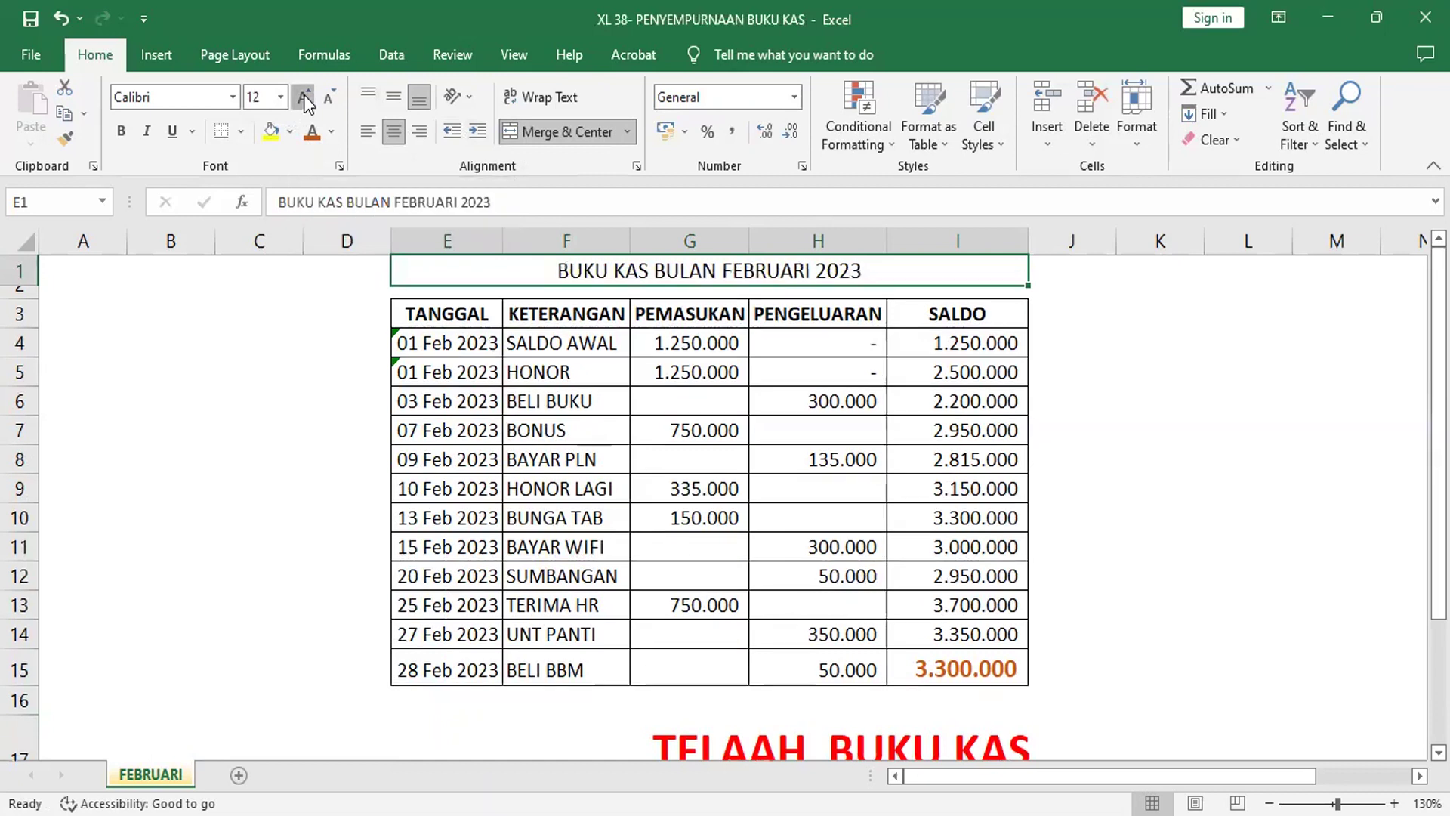
left_click(305, 98)
left_click(121, 133)
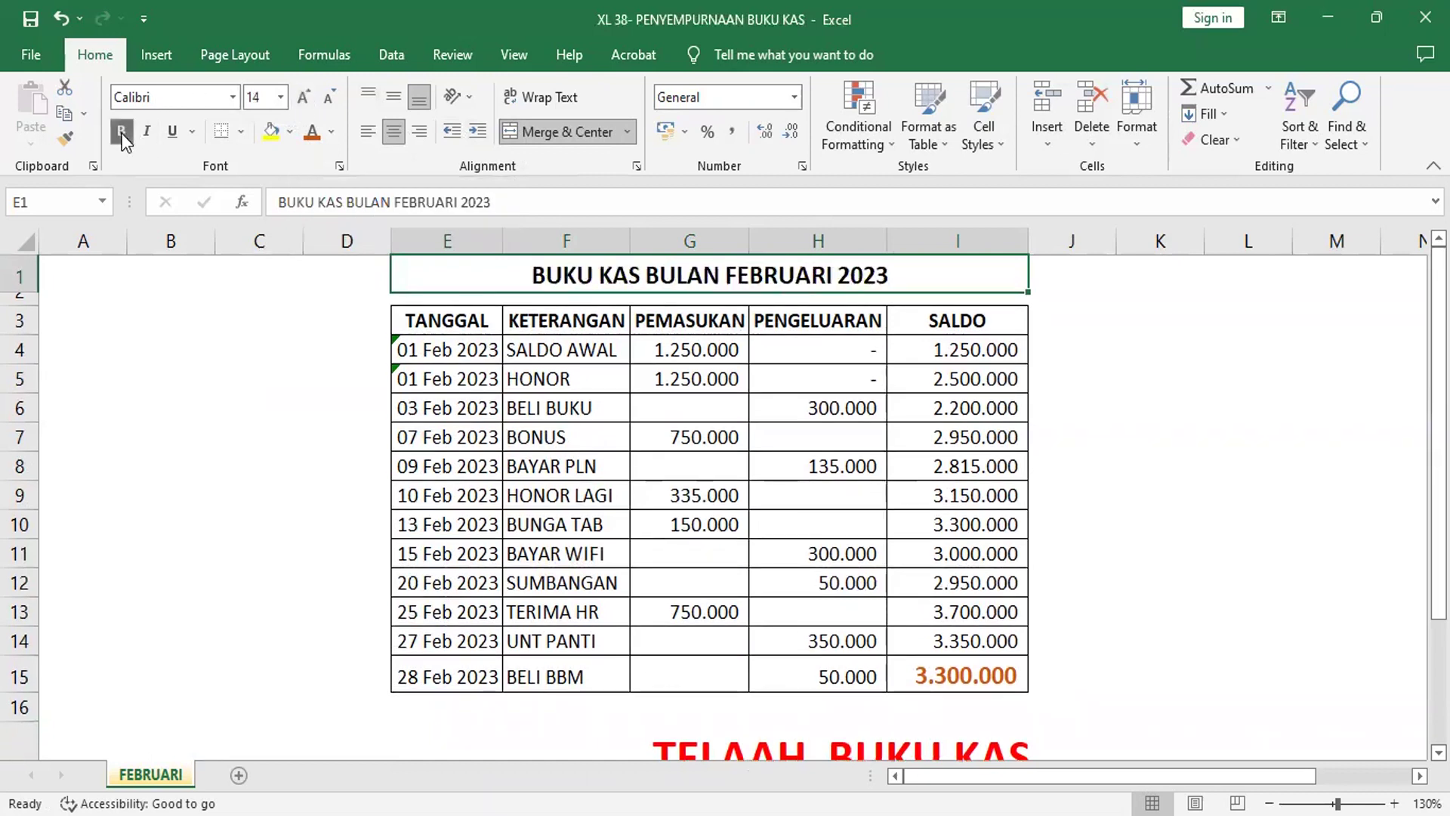
left_click(234, 98)
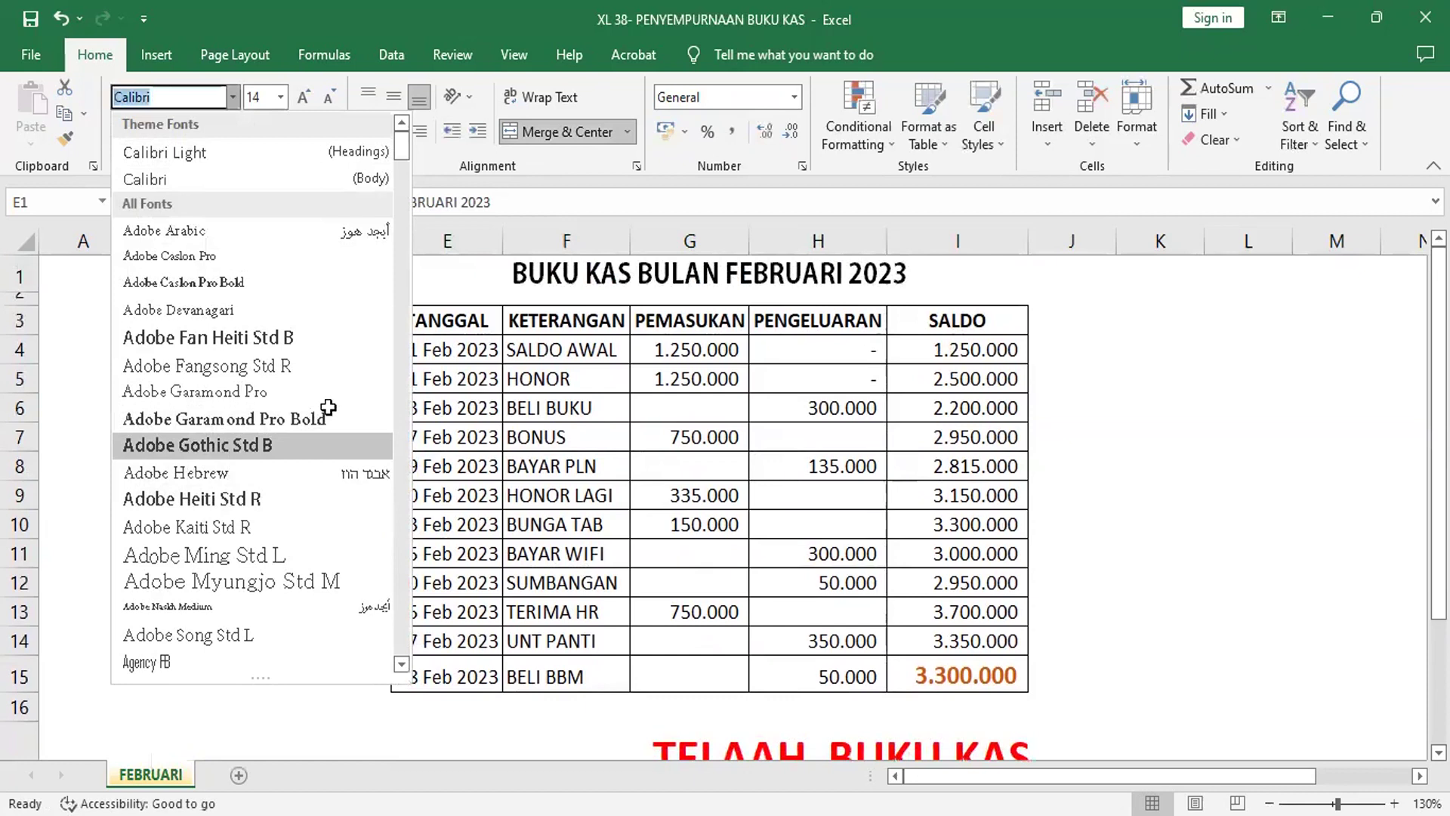
key("Return")
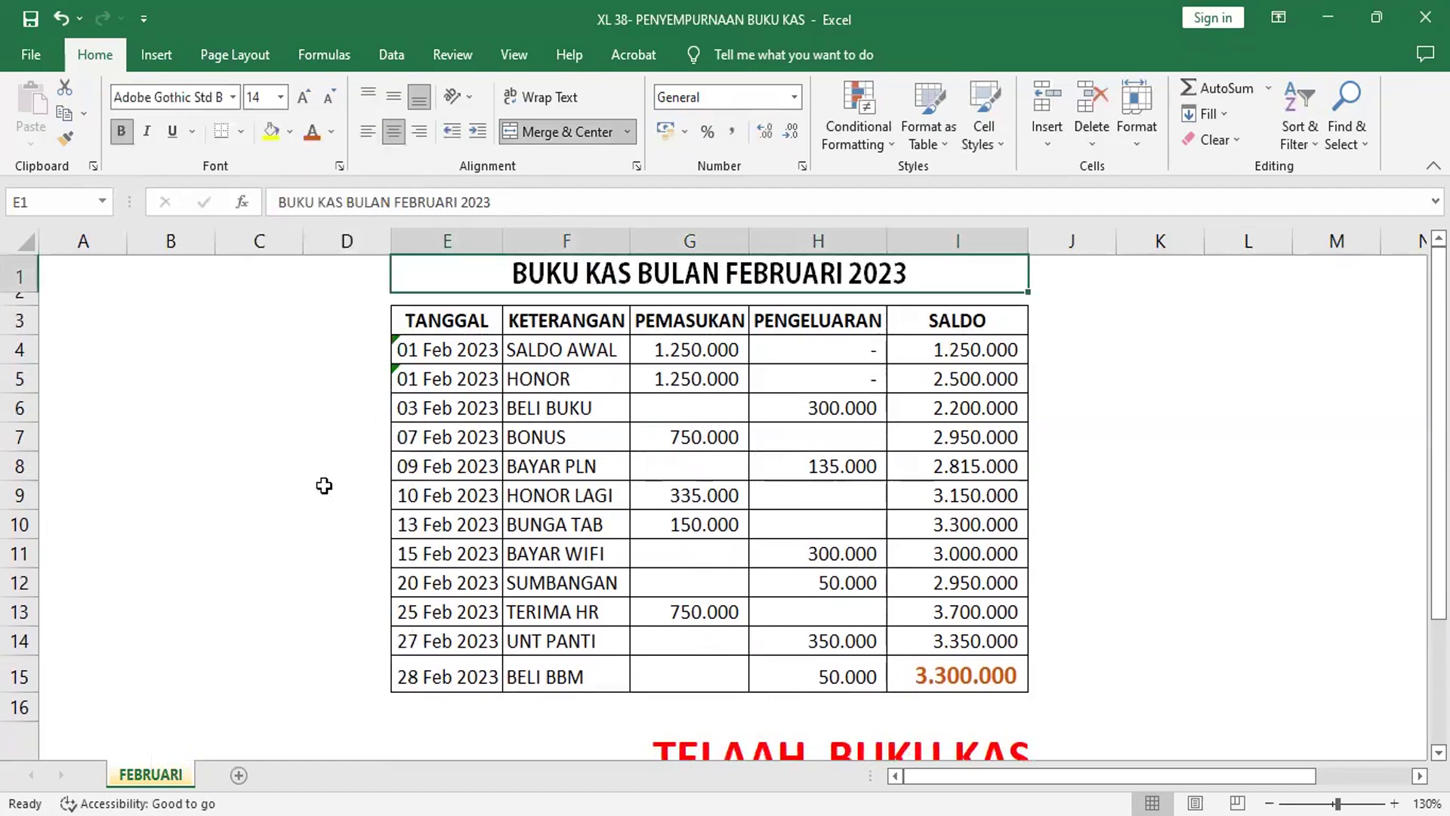
Shrink row 16 to a thin spacer and insert a new blank worksheet
left_click(21, 710)
left_click_drag(22, 719, 17, 704)
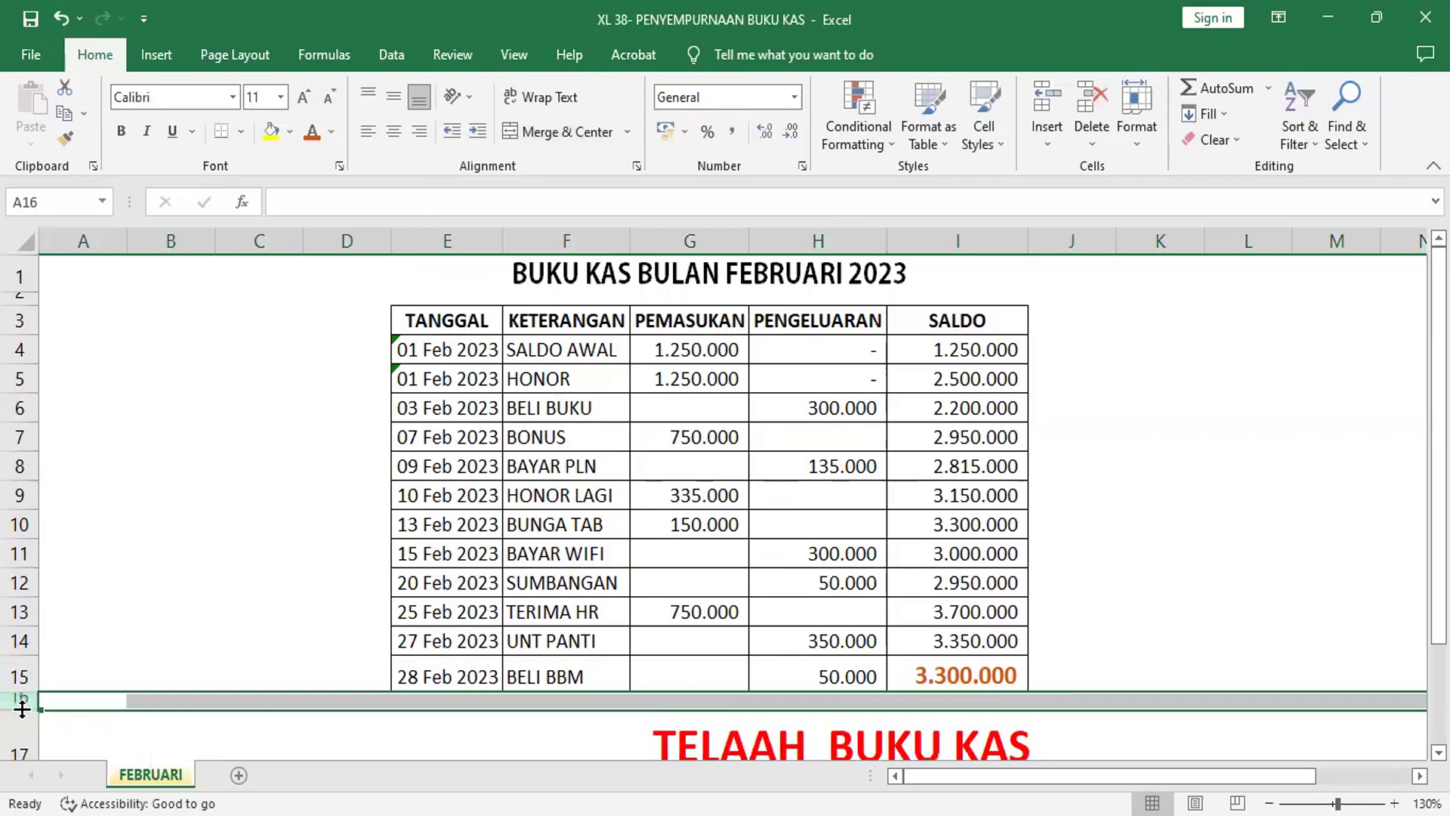
left_click_drag(22, 708, 22, 702)
left_click(1130, 445)
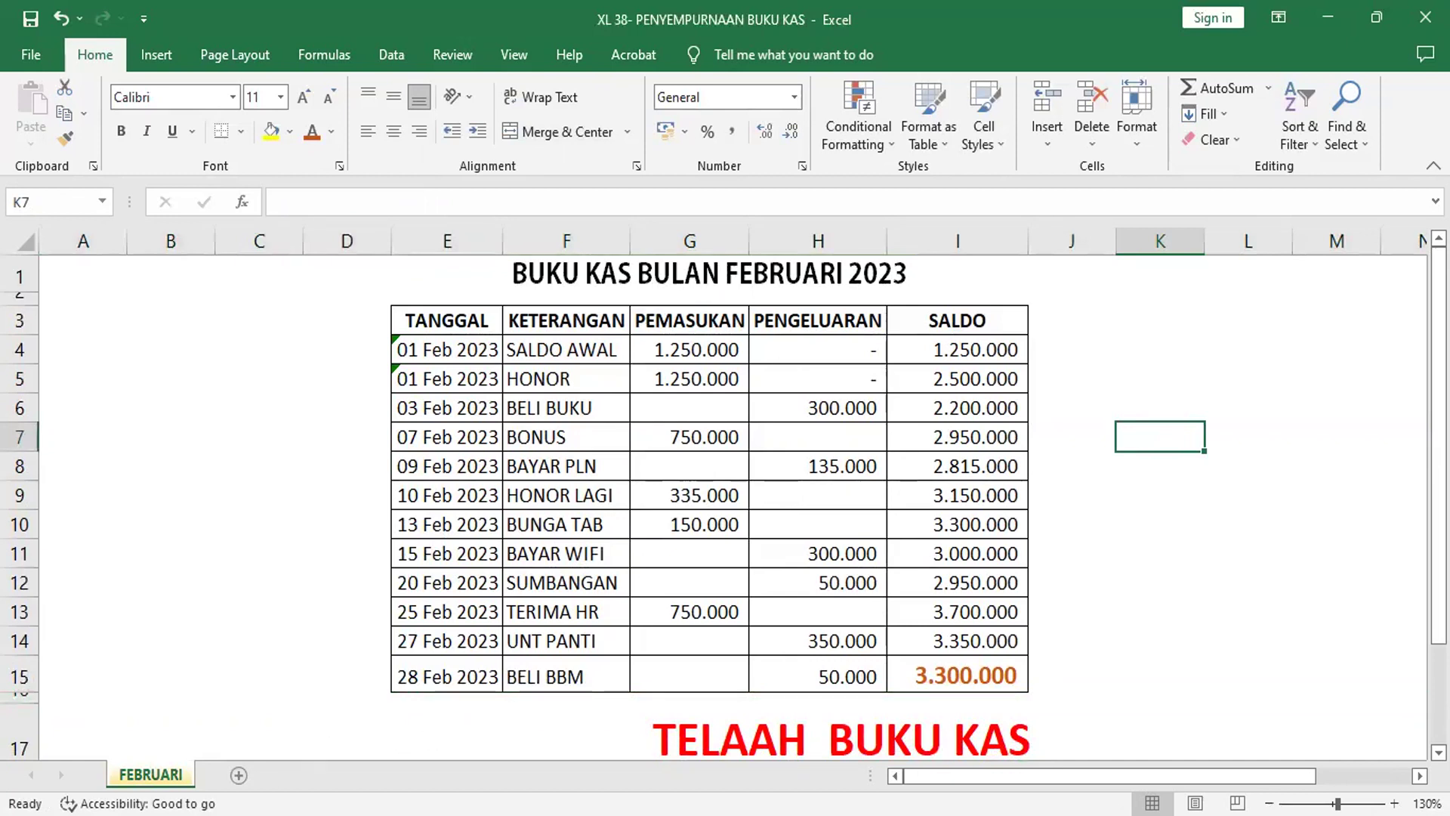
left_click(239, 775)
Rename Sheet1 to 'MARET 2023' and return to the FEBRUARI sheet
right_click(243, 778)
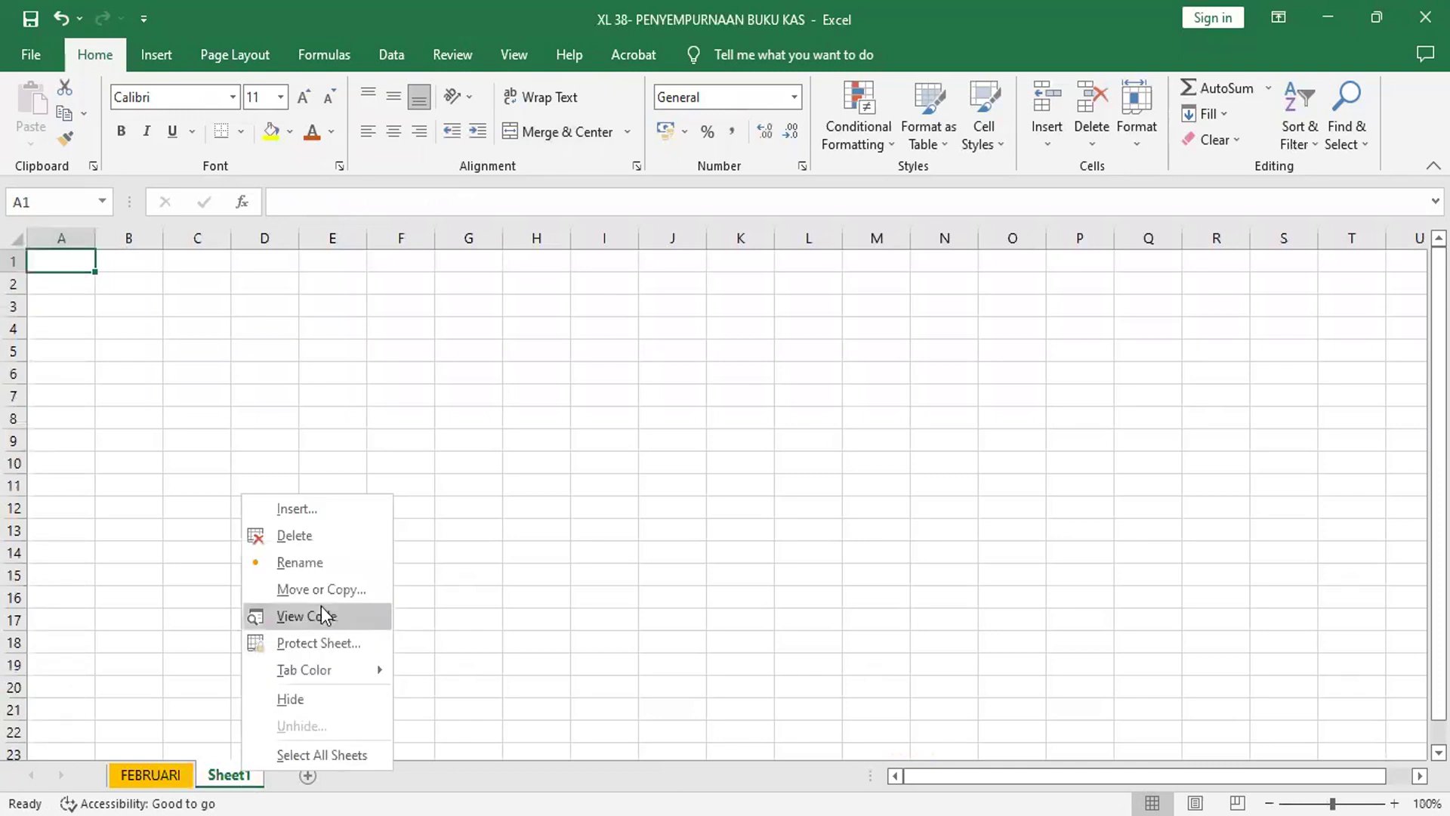
left_click(326, 565)
type("MARET")
key("Return")
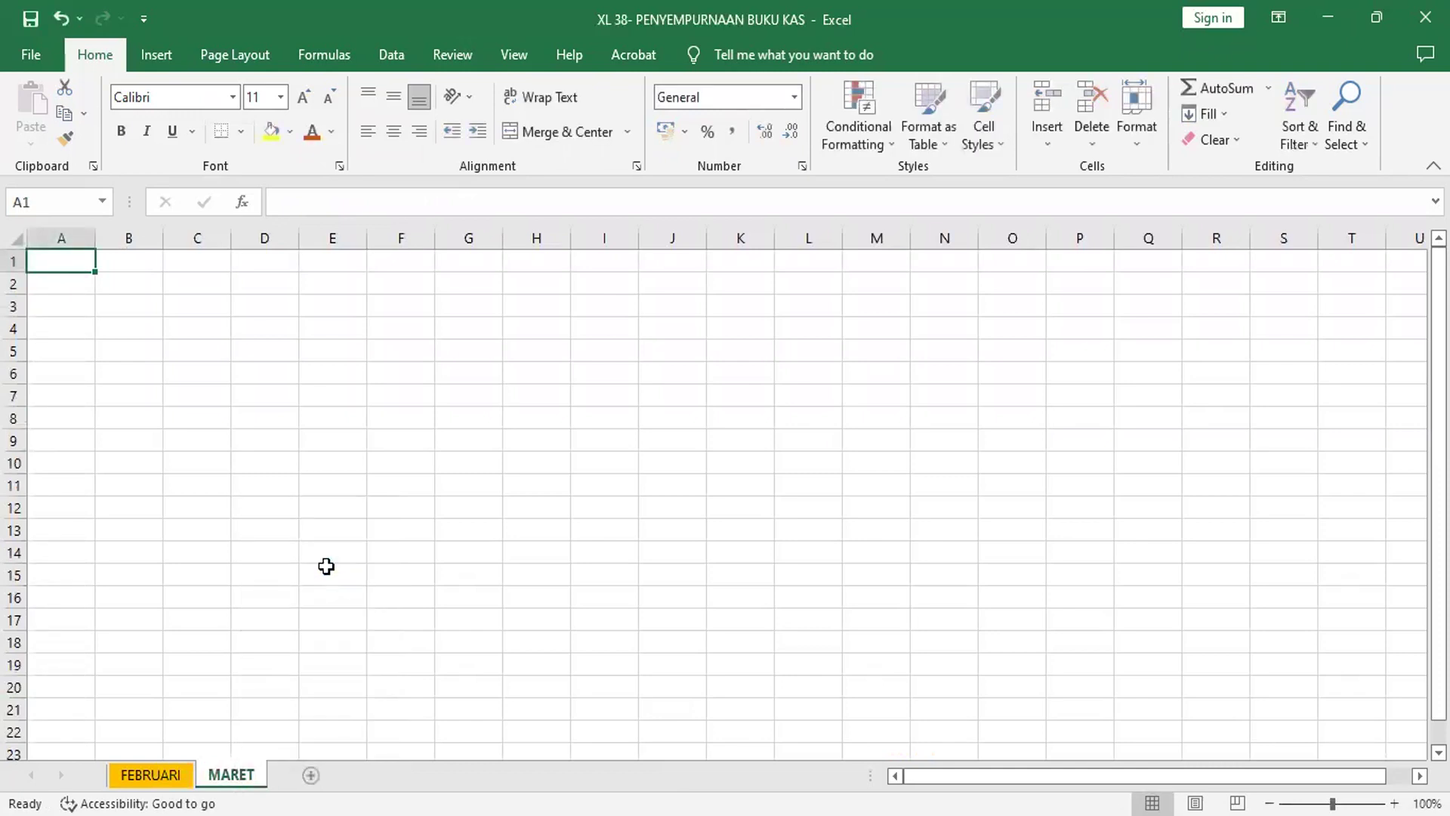
right_click(232, 780)
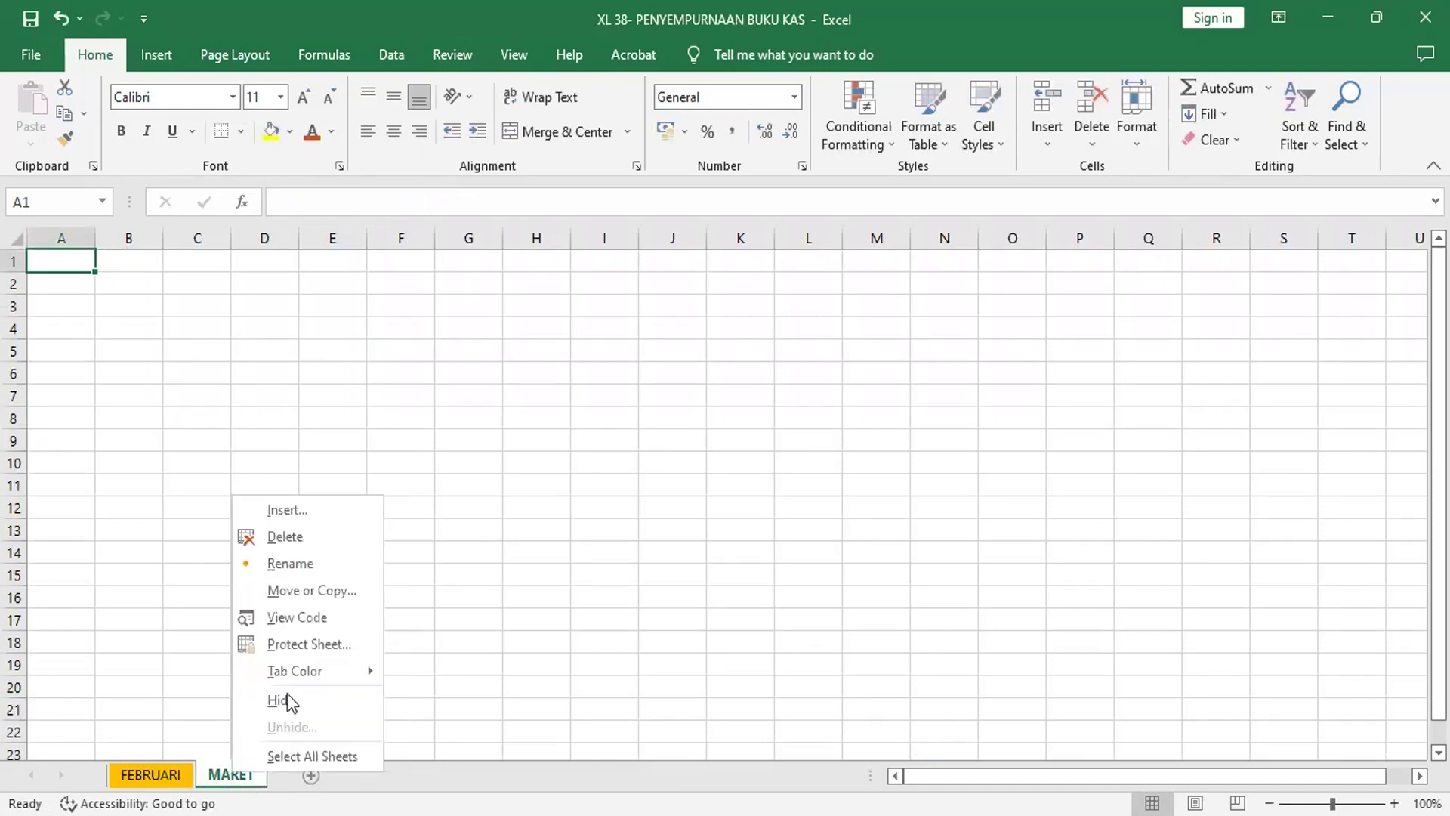
left_click(326, 566)
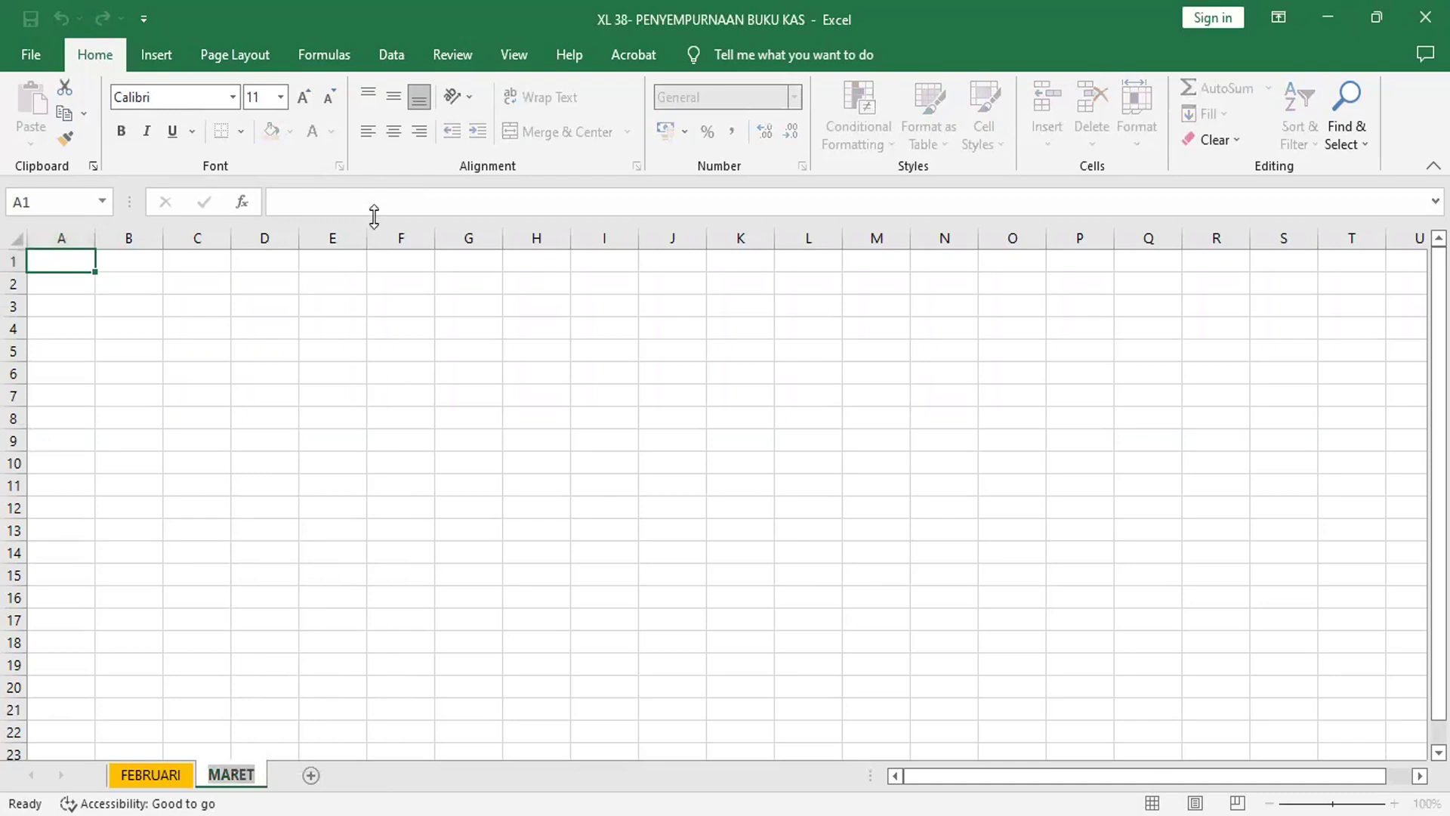
key("End")
type("2023")
key("Return")
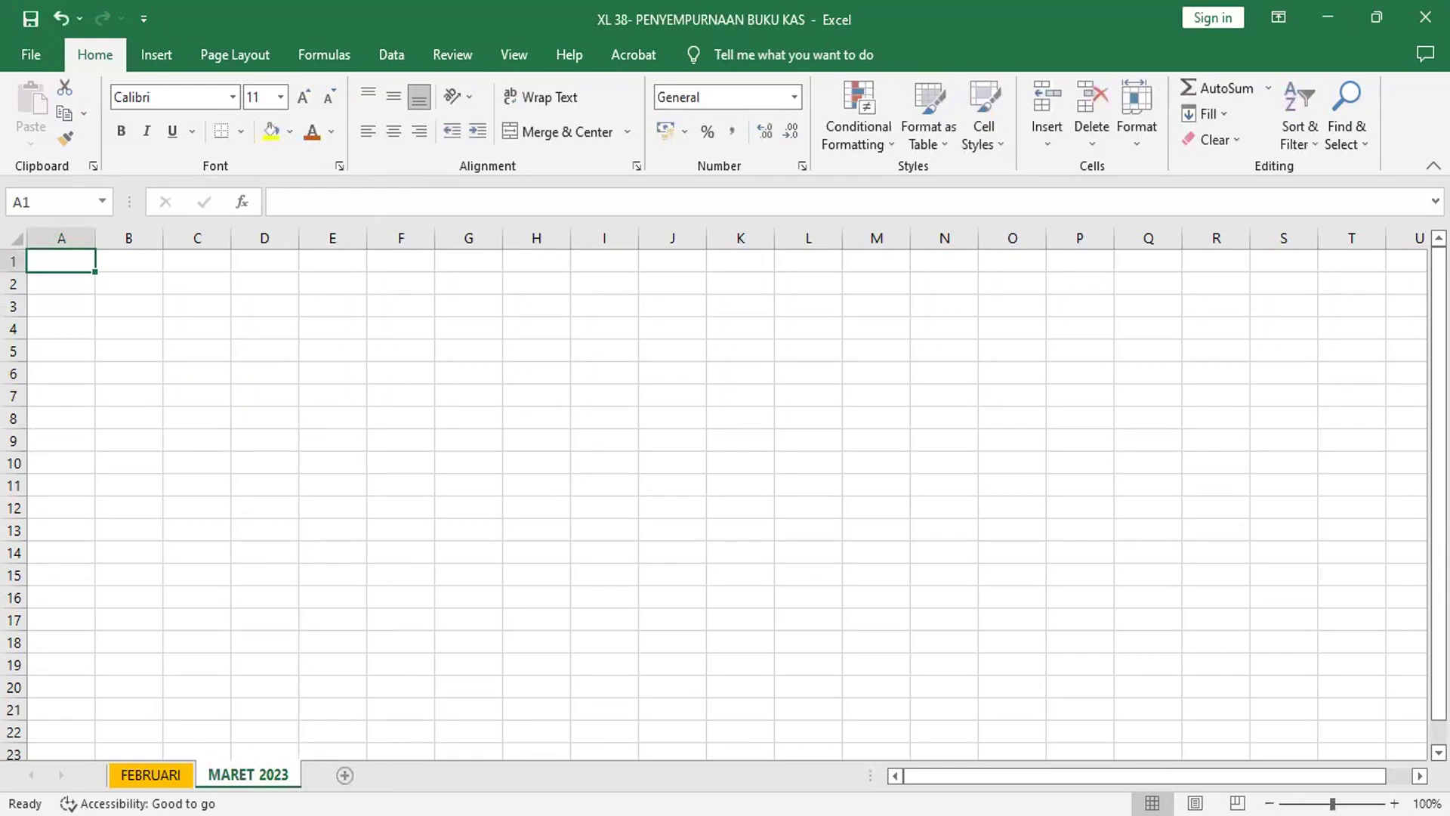
key("ctrl+Page_Up")
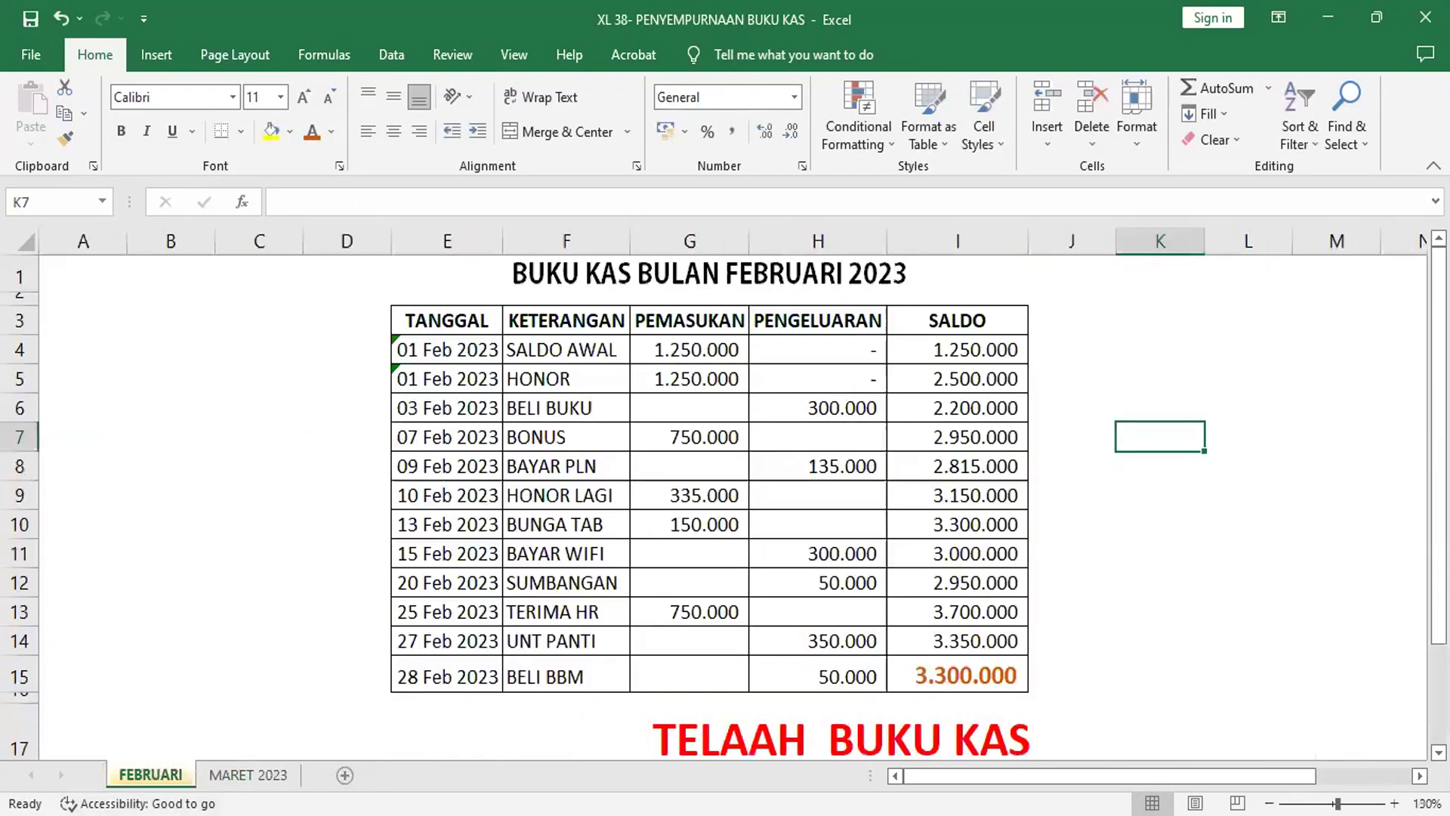
Rename the FEBRUARI sheet to 'FEBRUARI 2023'
right_click(171, 775)
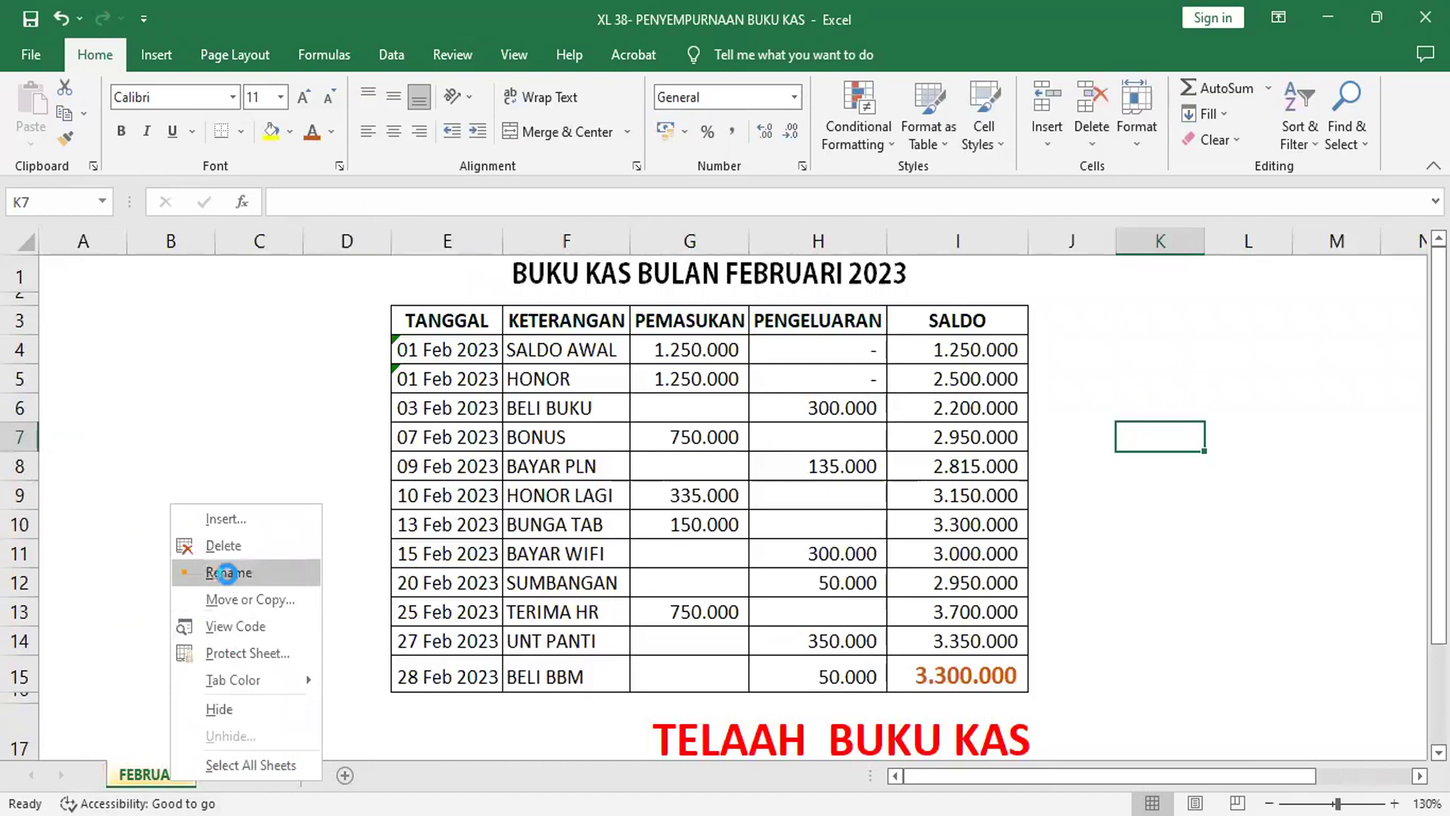
left_click(228, 574)
key("End")
type("2023")
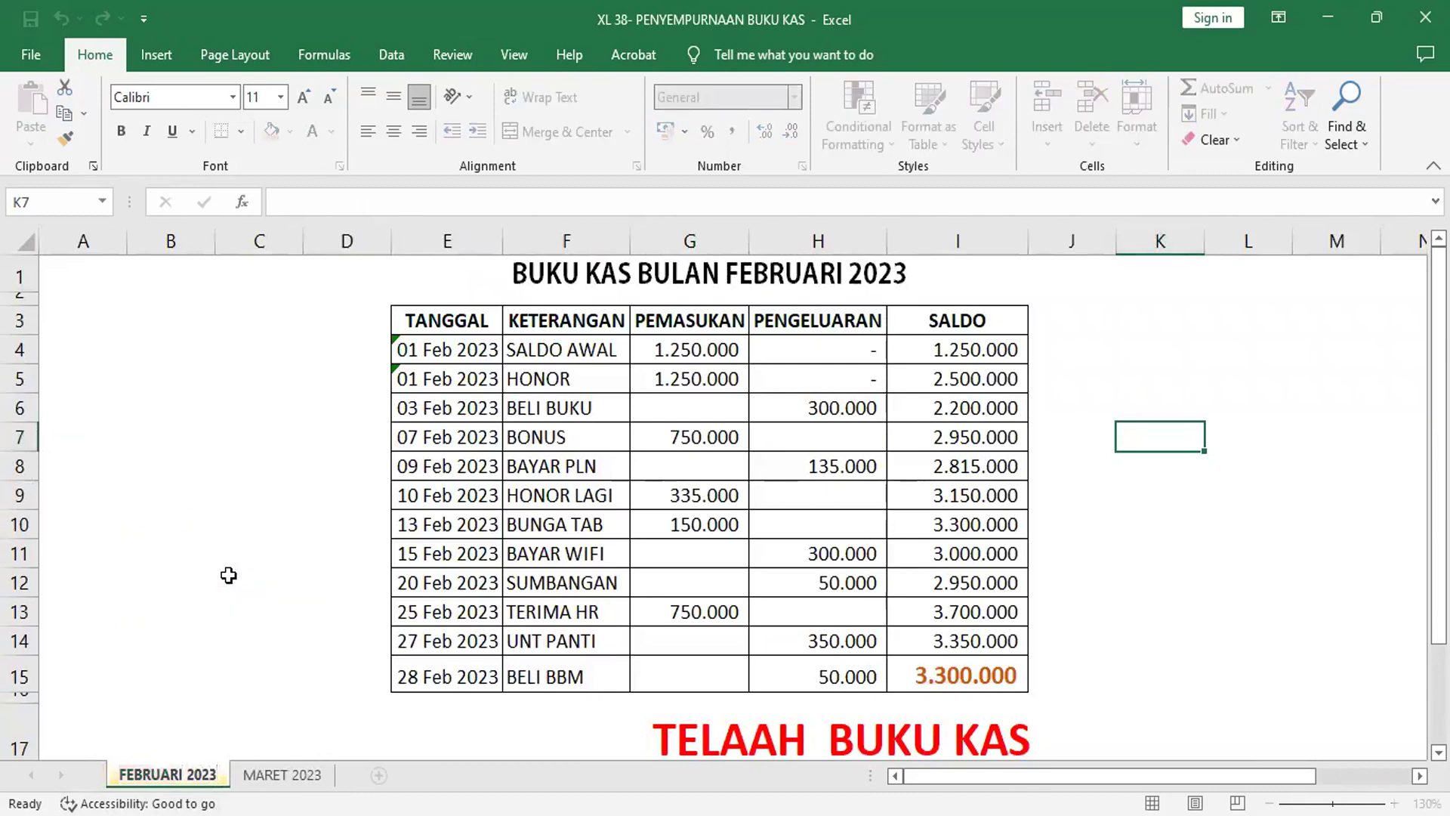
Colour the MARET 2023 tab green and go back to FEBRUARI 2023
left_click(282, 774)
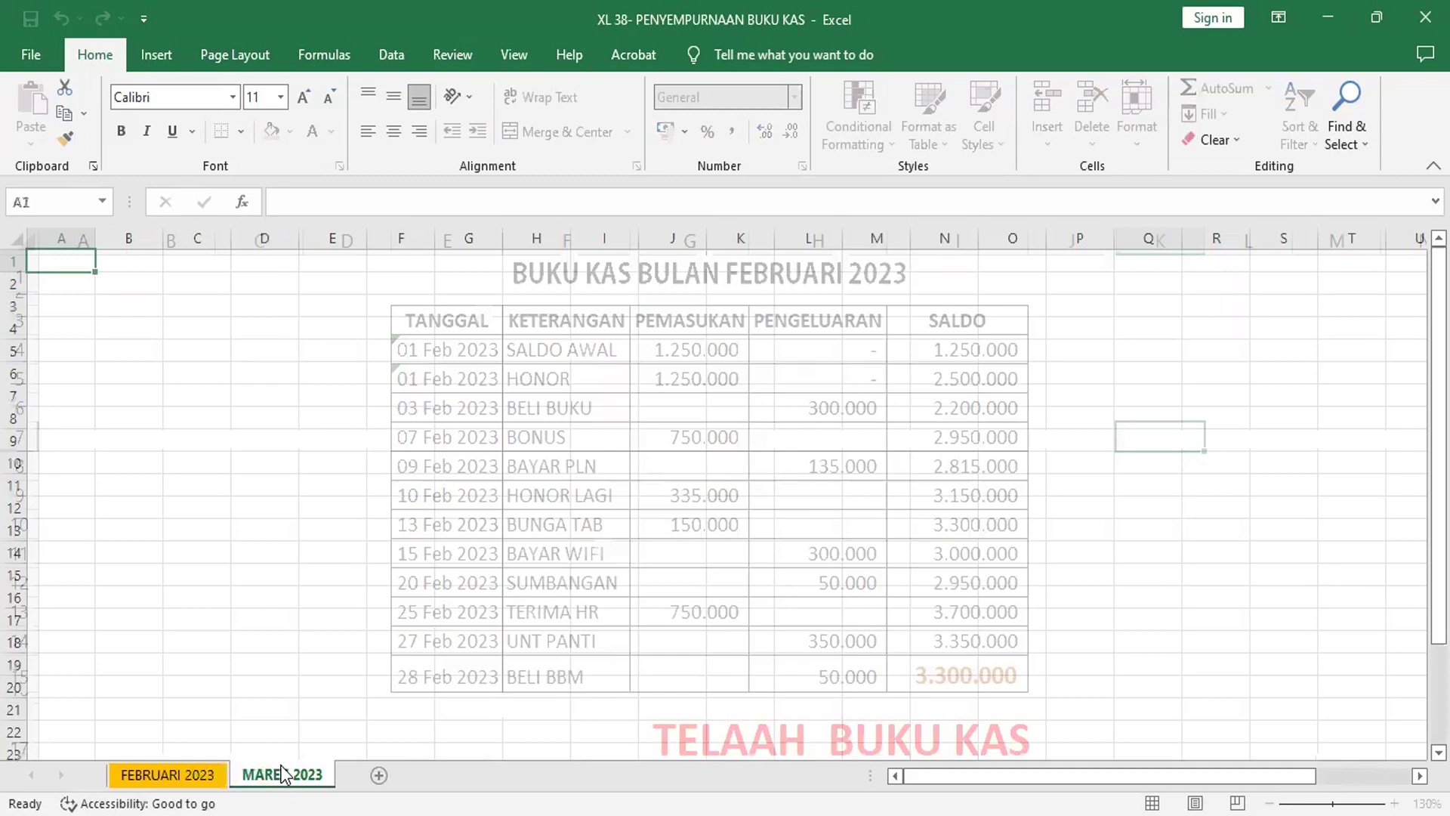
right_click(281, 774)
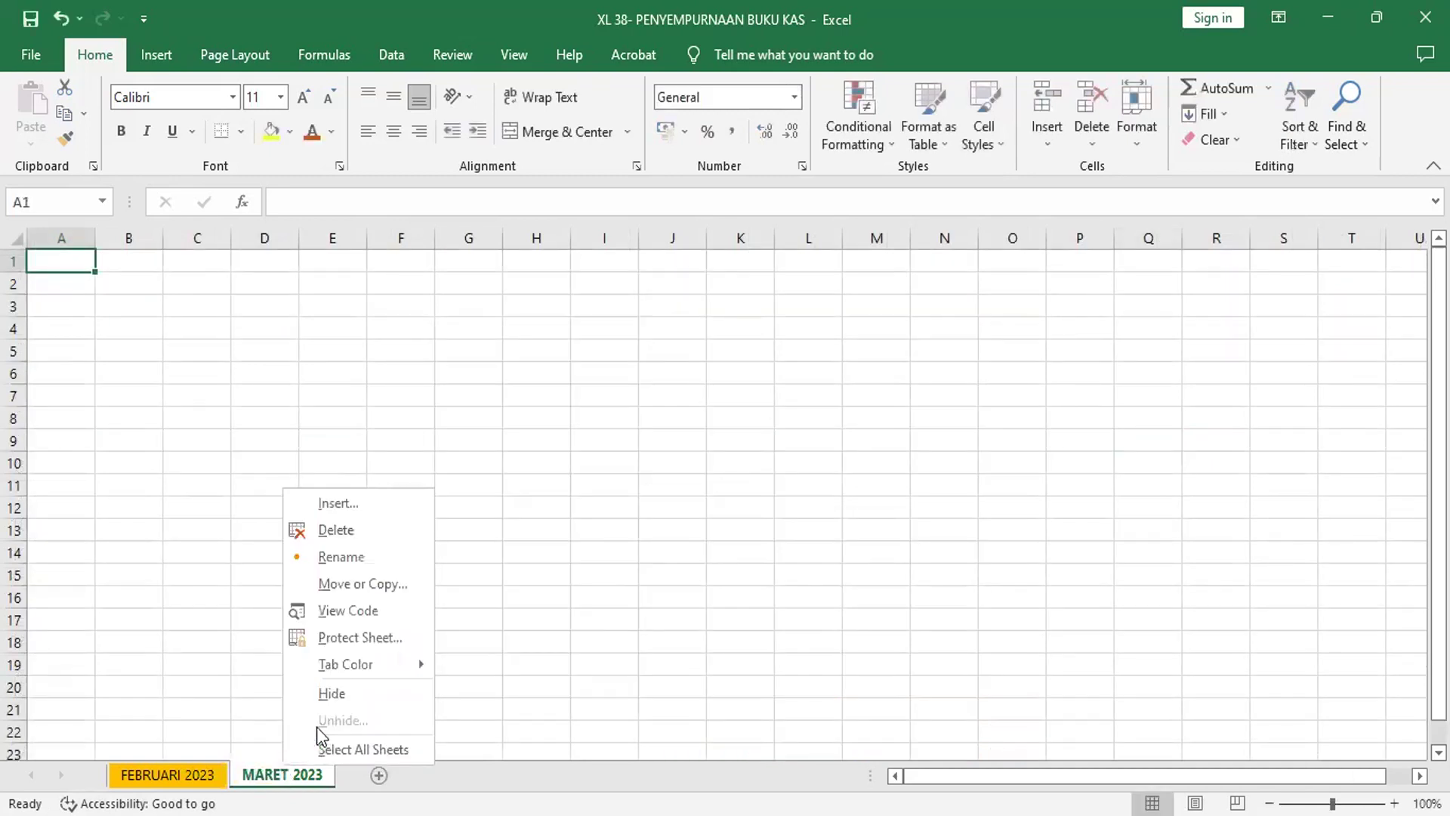
left_click(379, 664)
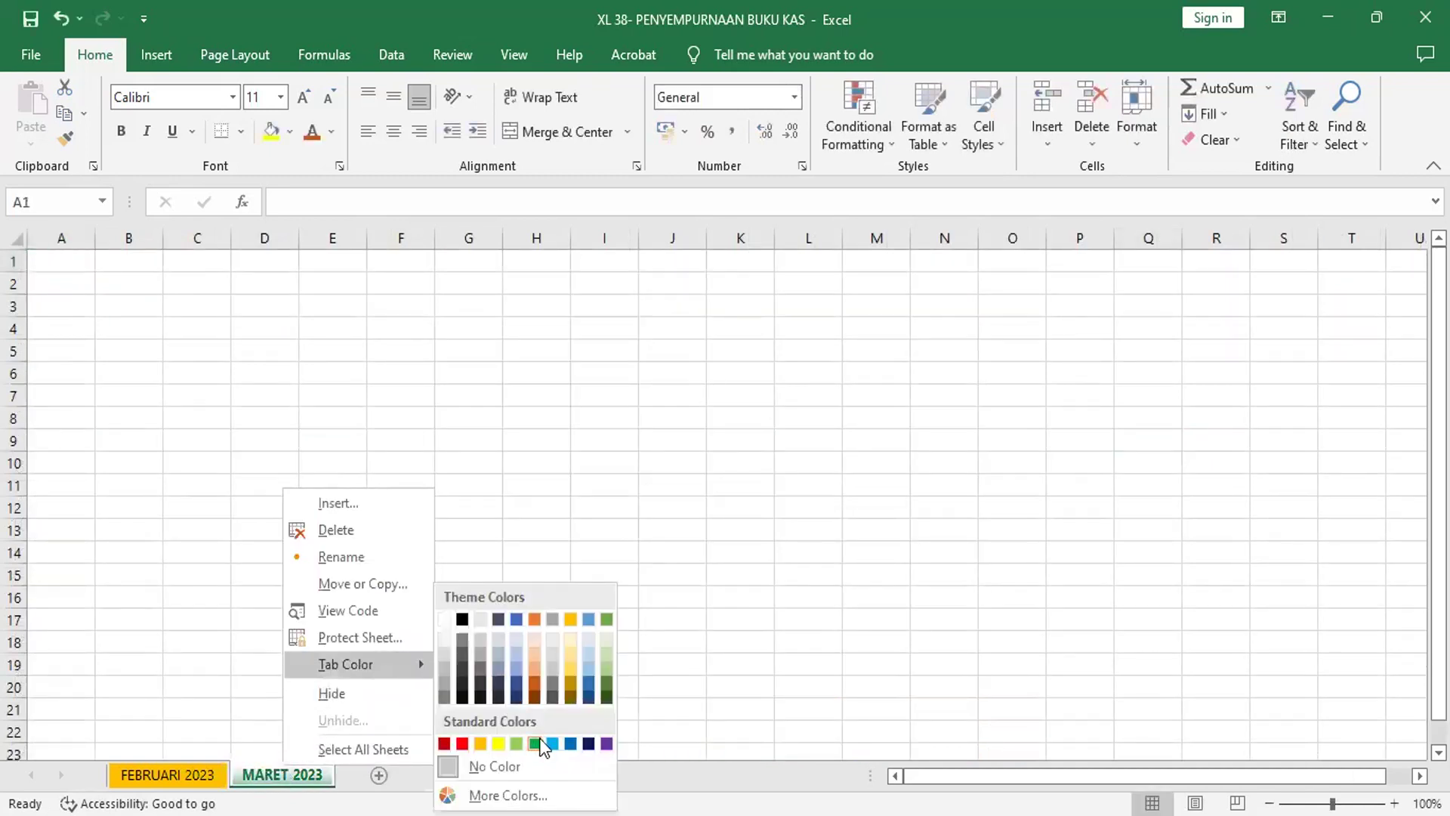
left_click(279, 778)
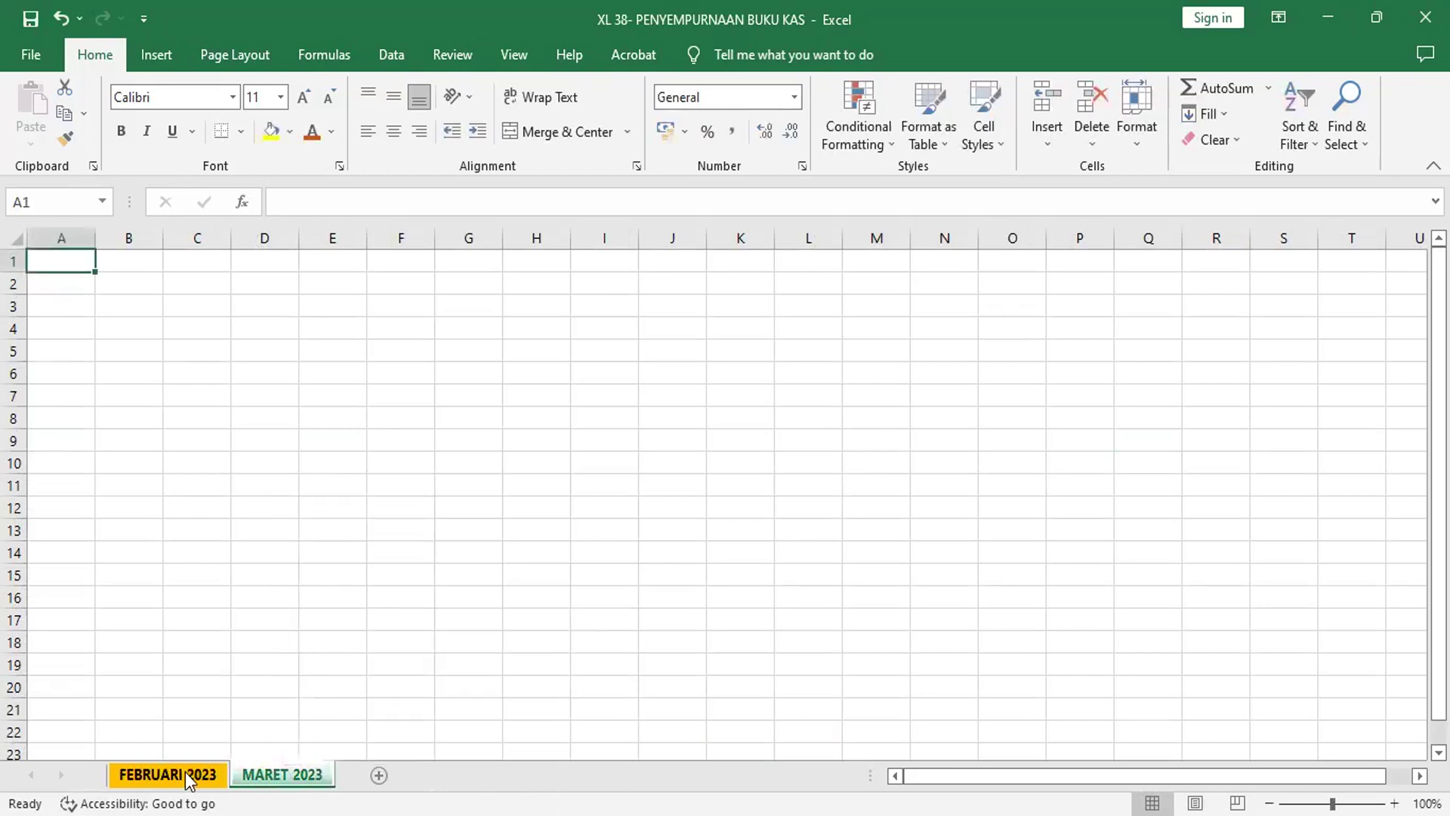
left_click(184, 772)
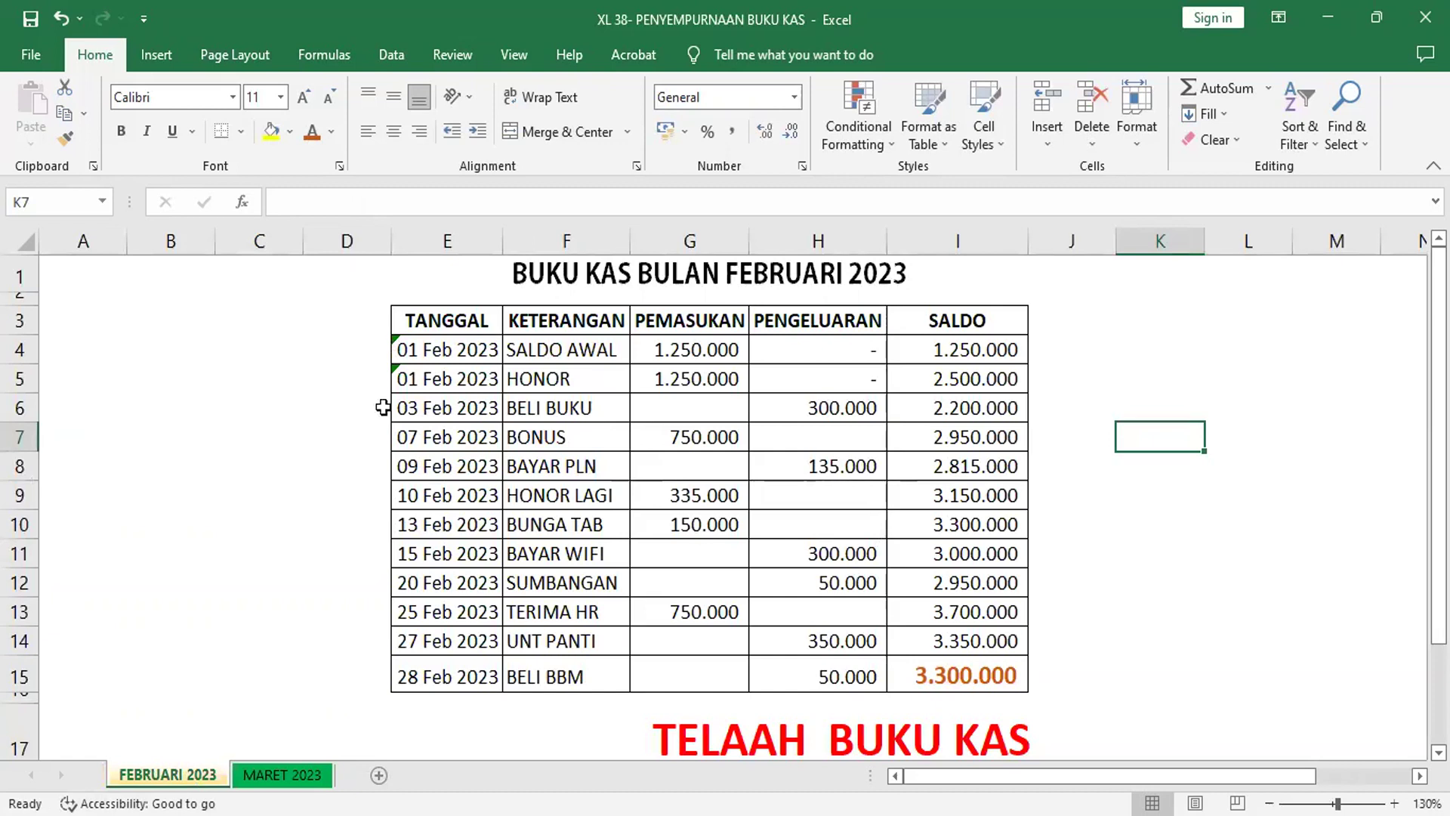
Copy the cash book table E1:I15 and paste it at E1 on MARET 2023
left_click(584, 276)
left_click(986, 666, "shift")
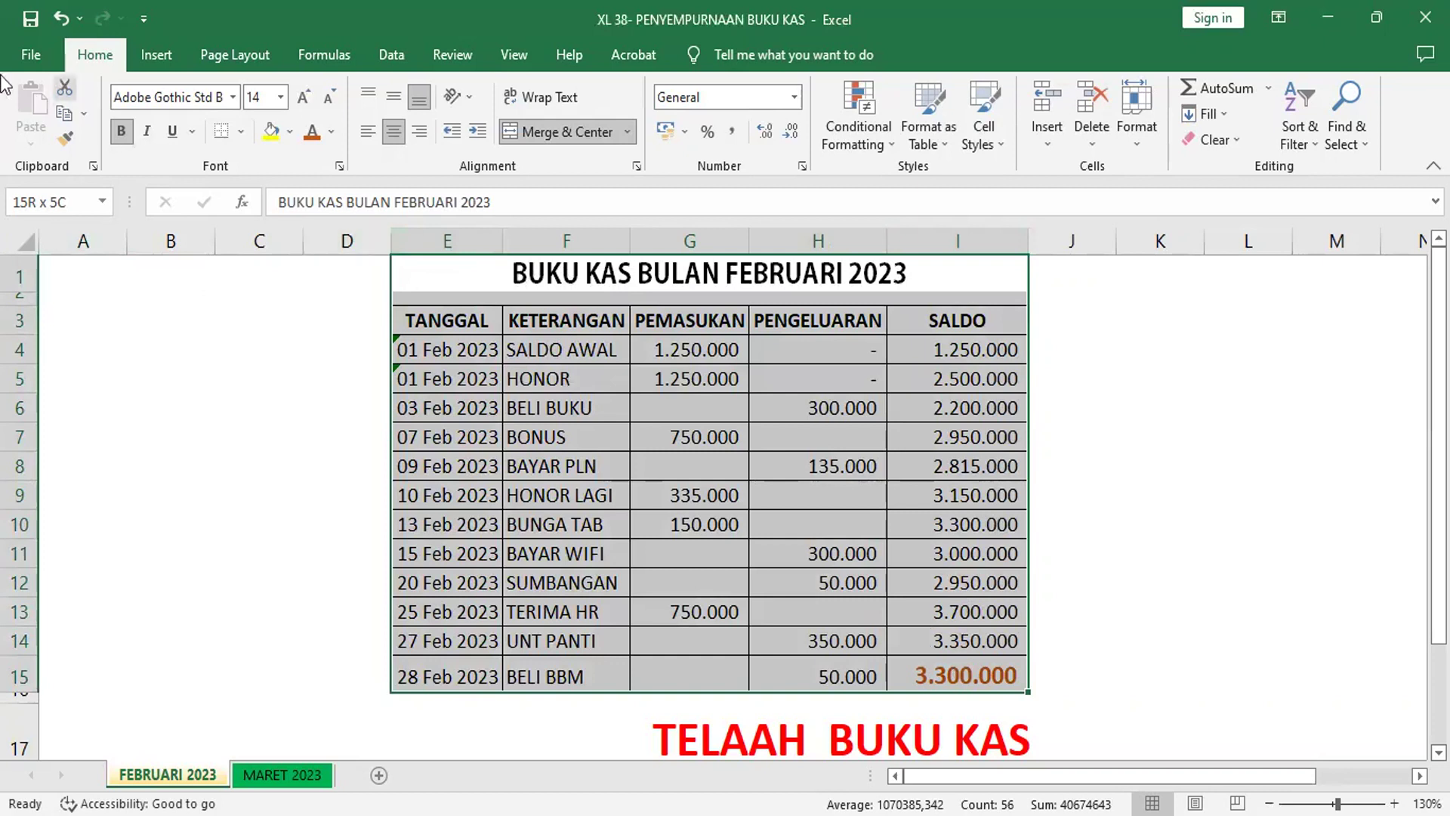
left_click(71, 119)
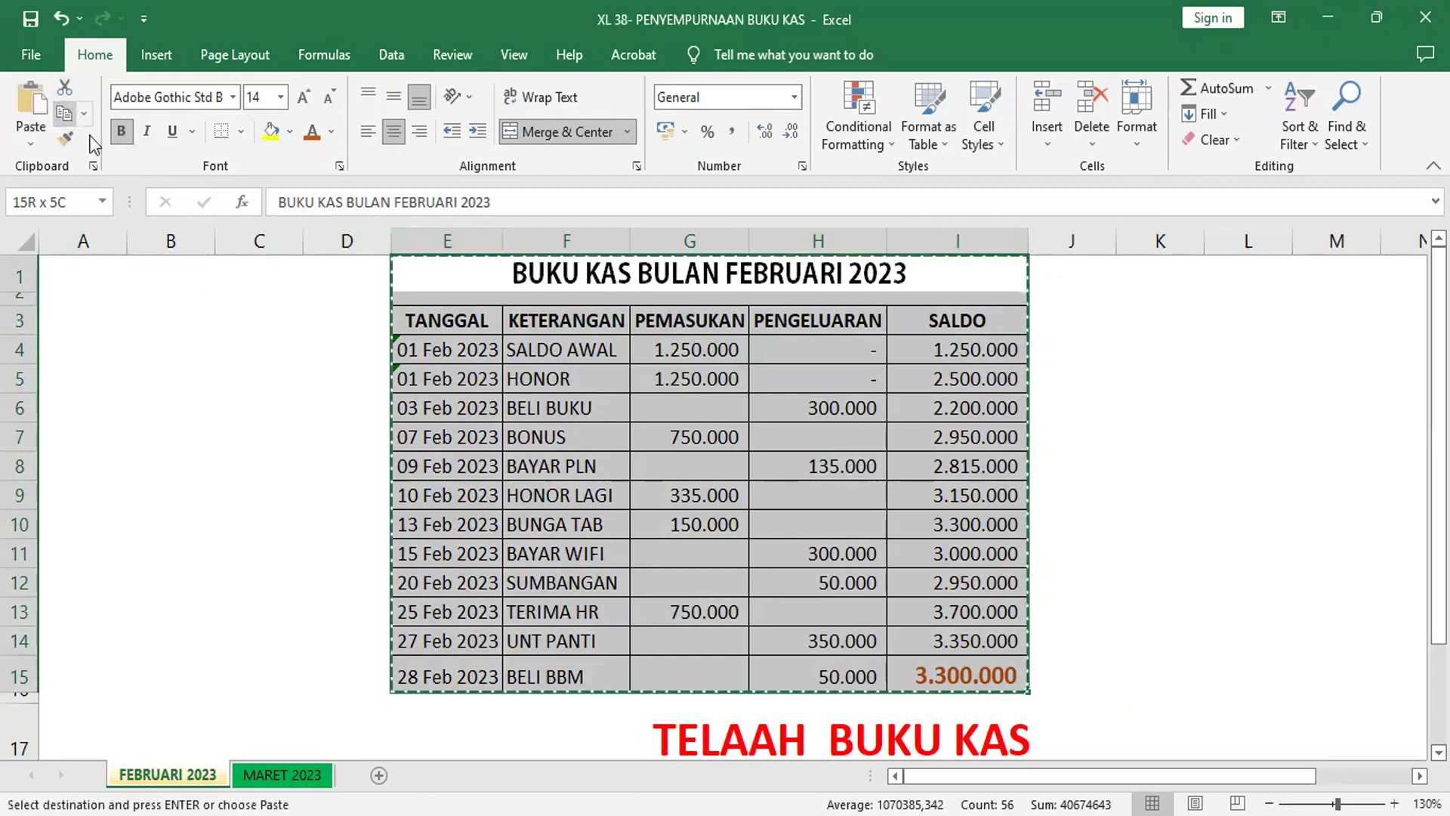
left_click(283, 772)
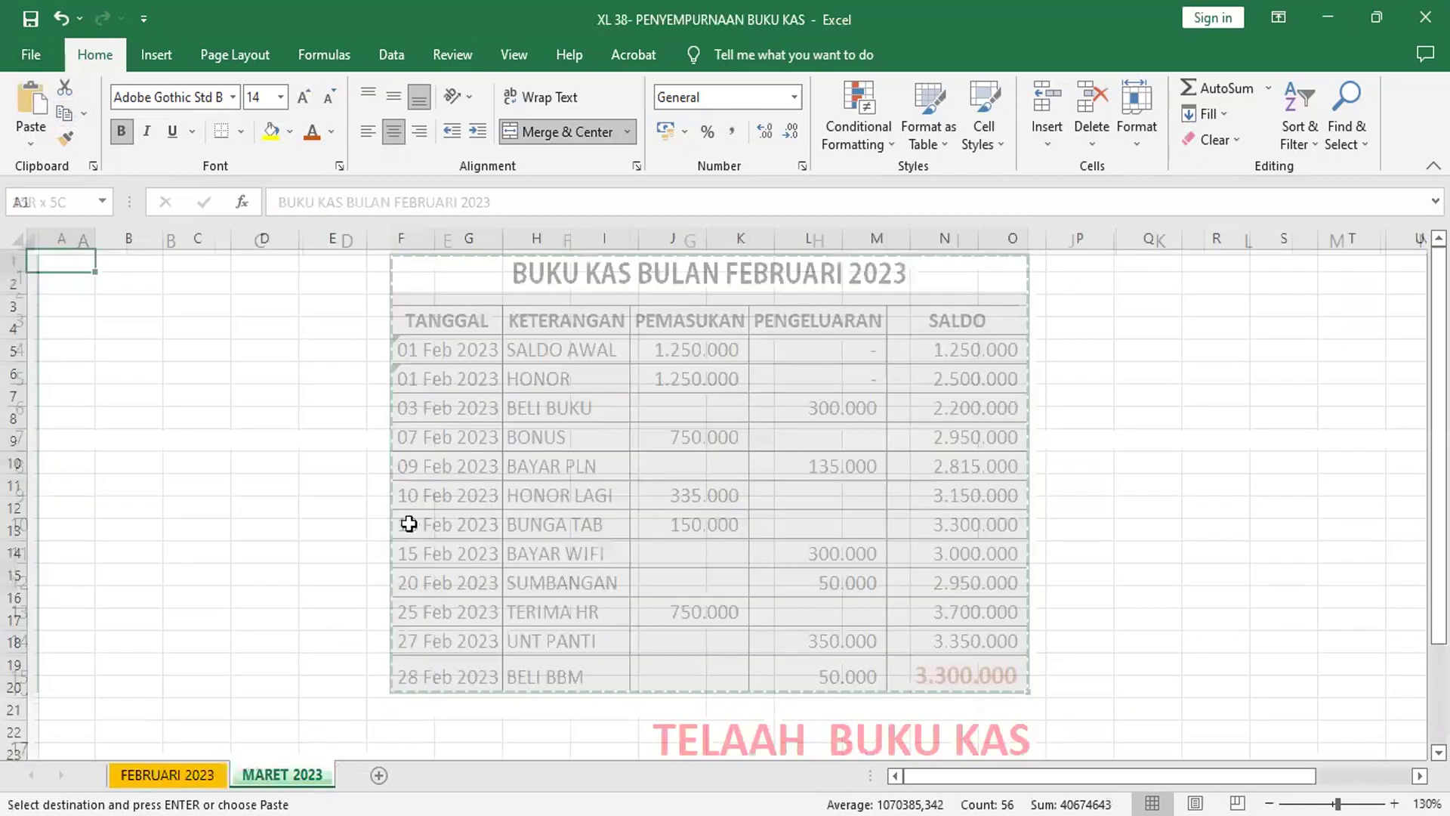
left_click(322, 259)
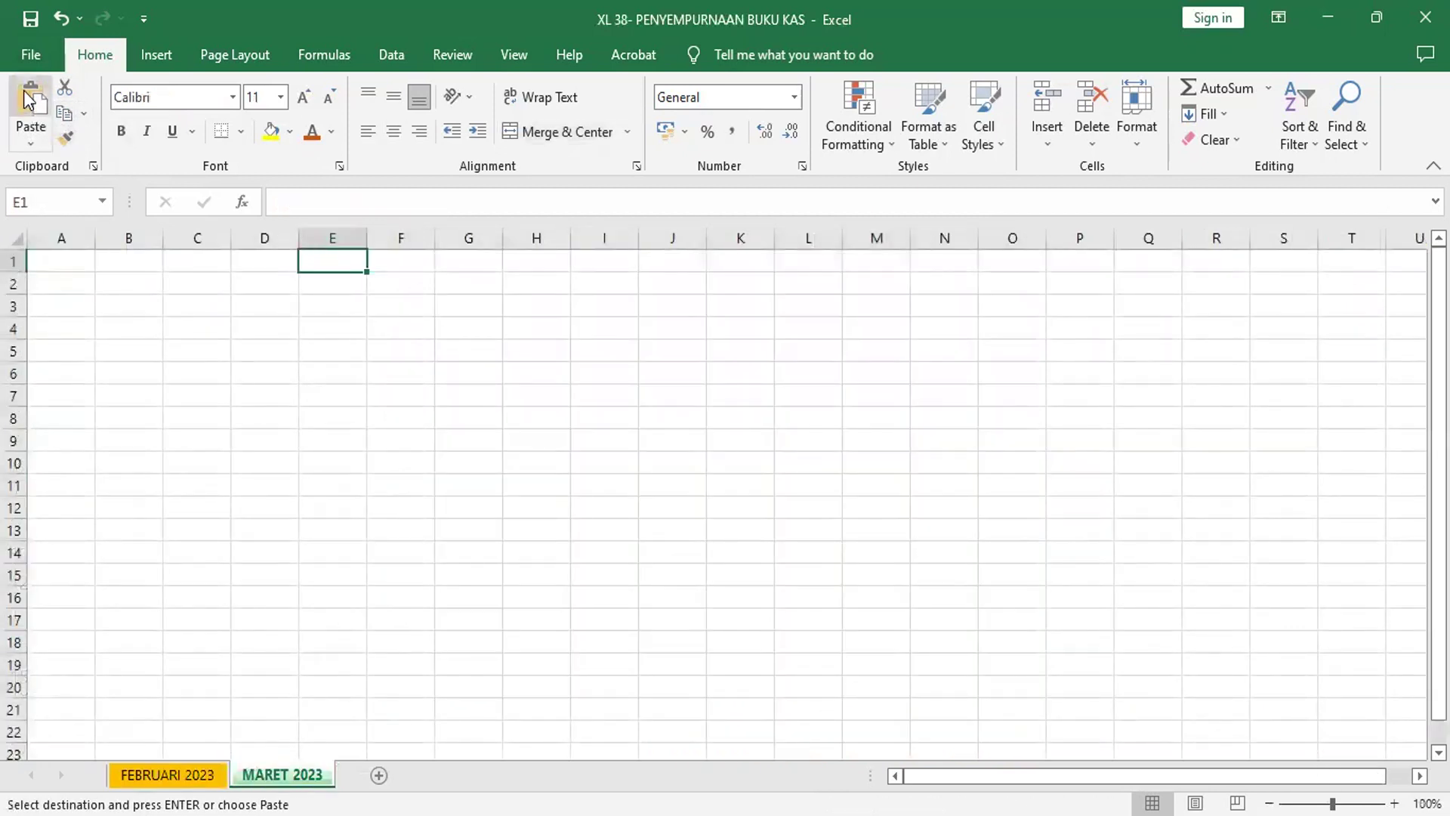
left_click(30, 102)
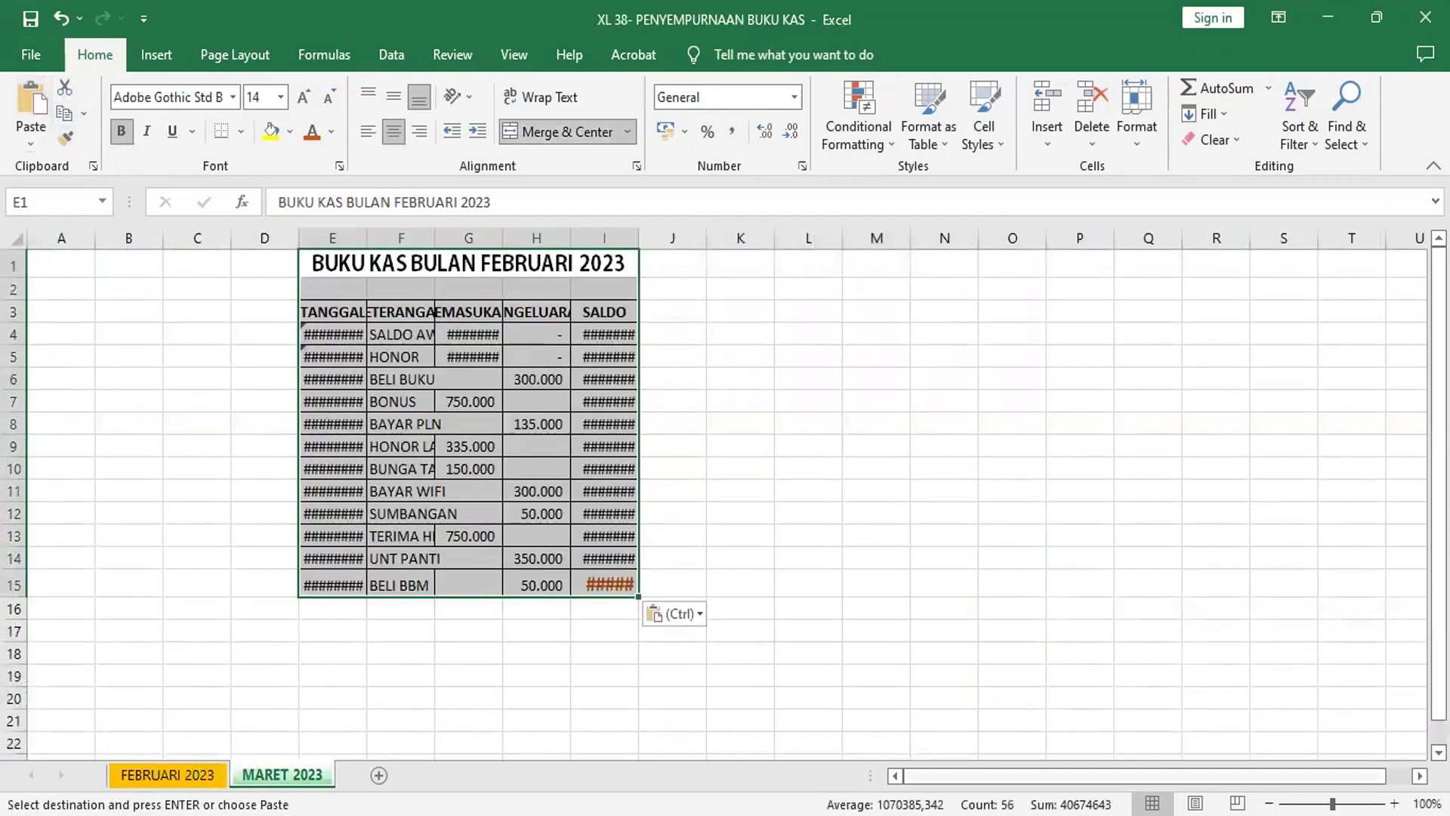
Zoom in to inspect the pasted table, then undo the paste
left_click(1394, 804)
left_click(1395, 804)
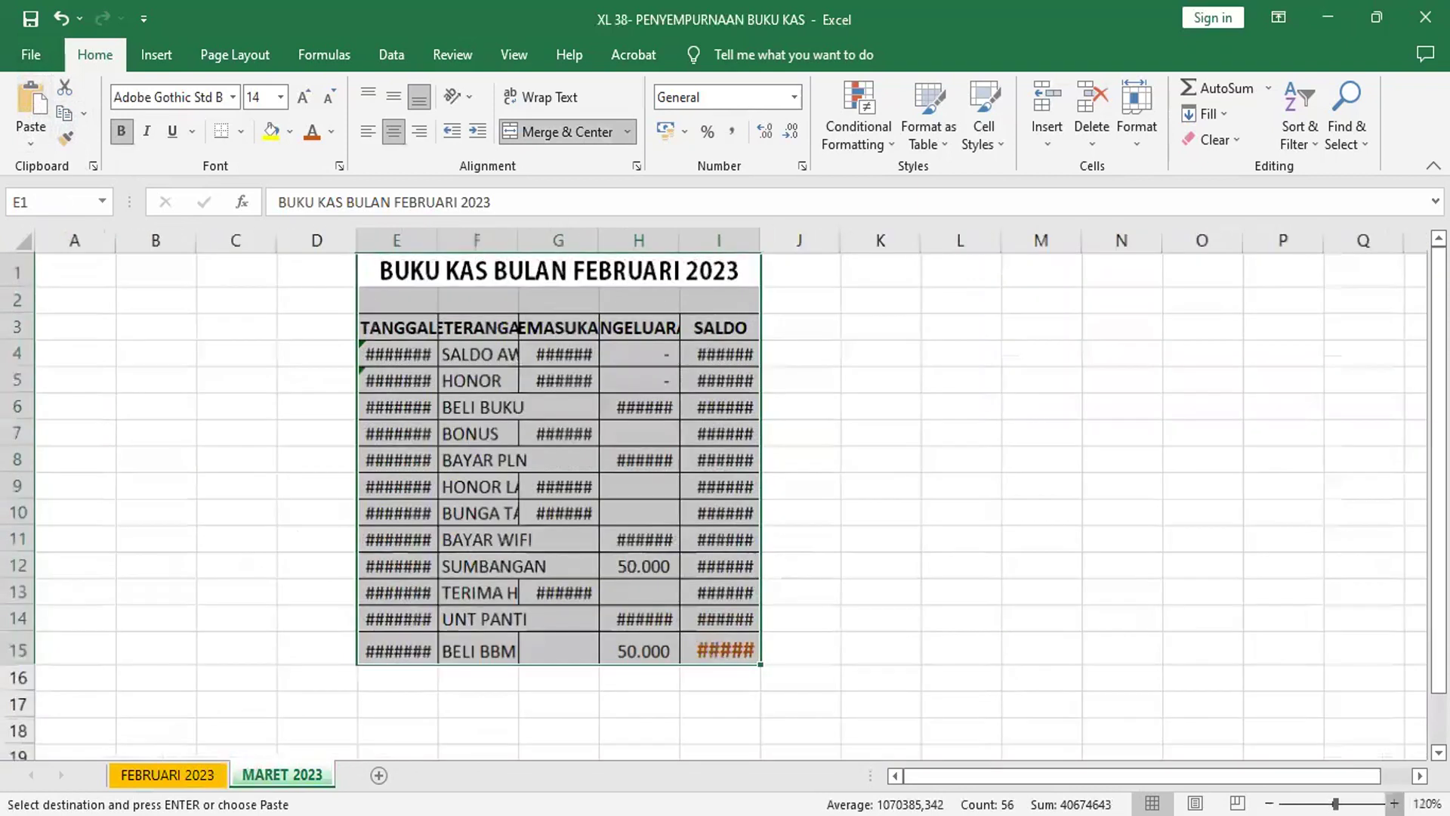
left_click(1394, 804)
left_click(1394, 803)
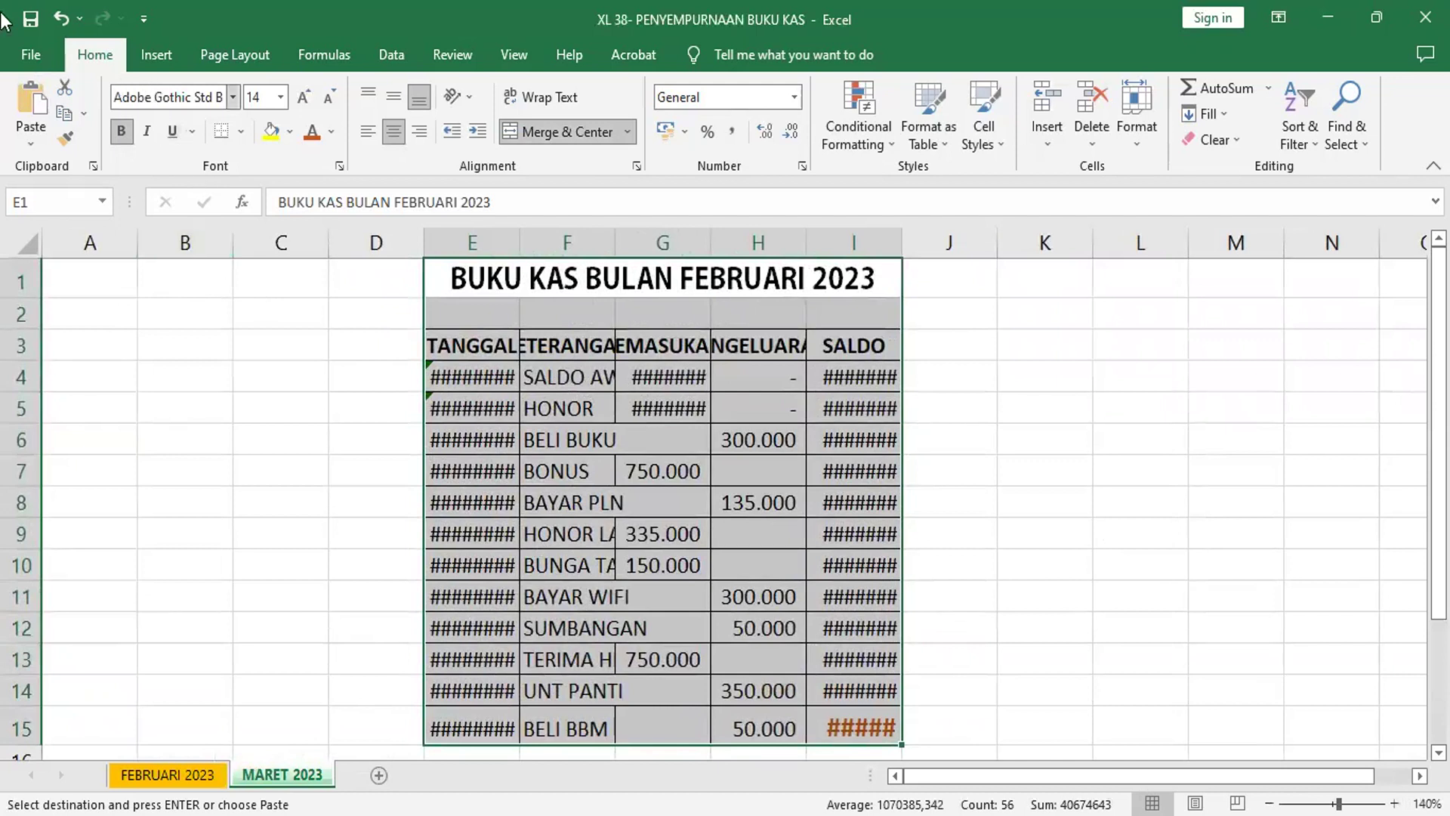
left_click(60, 21)
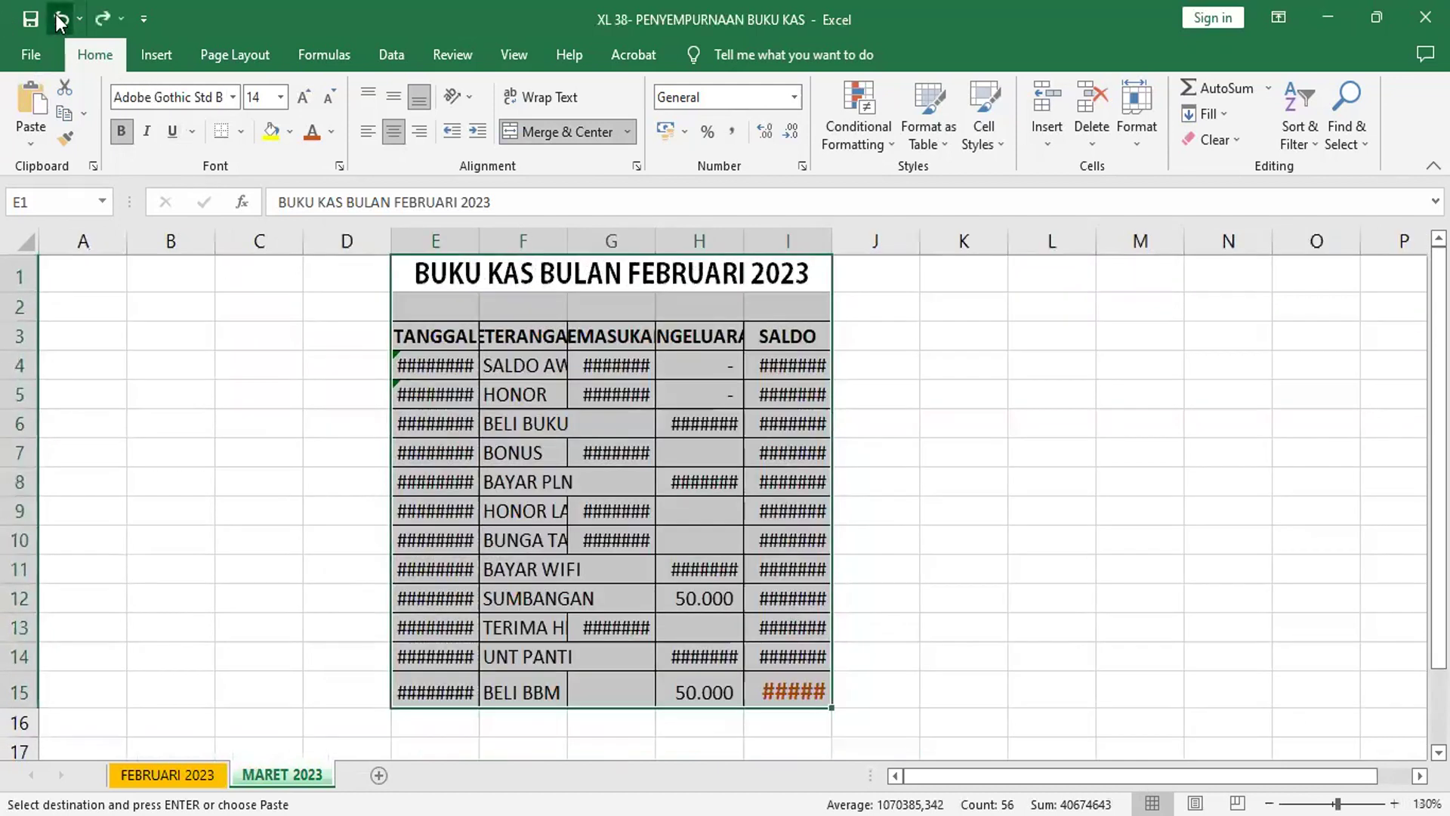
scroll(61, 21, "down", 1, "ctrl")
scroll(61, 21, "down", 1, "ctrl")
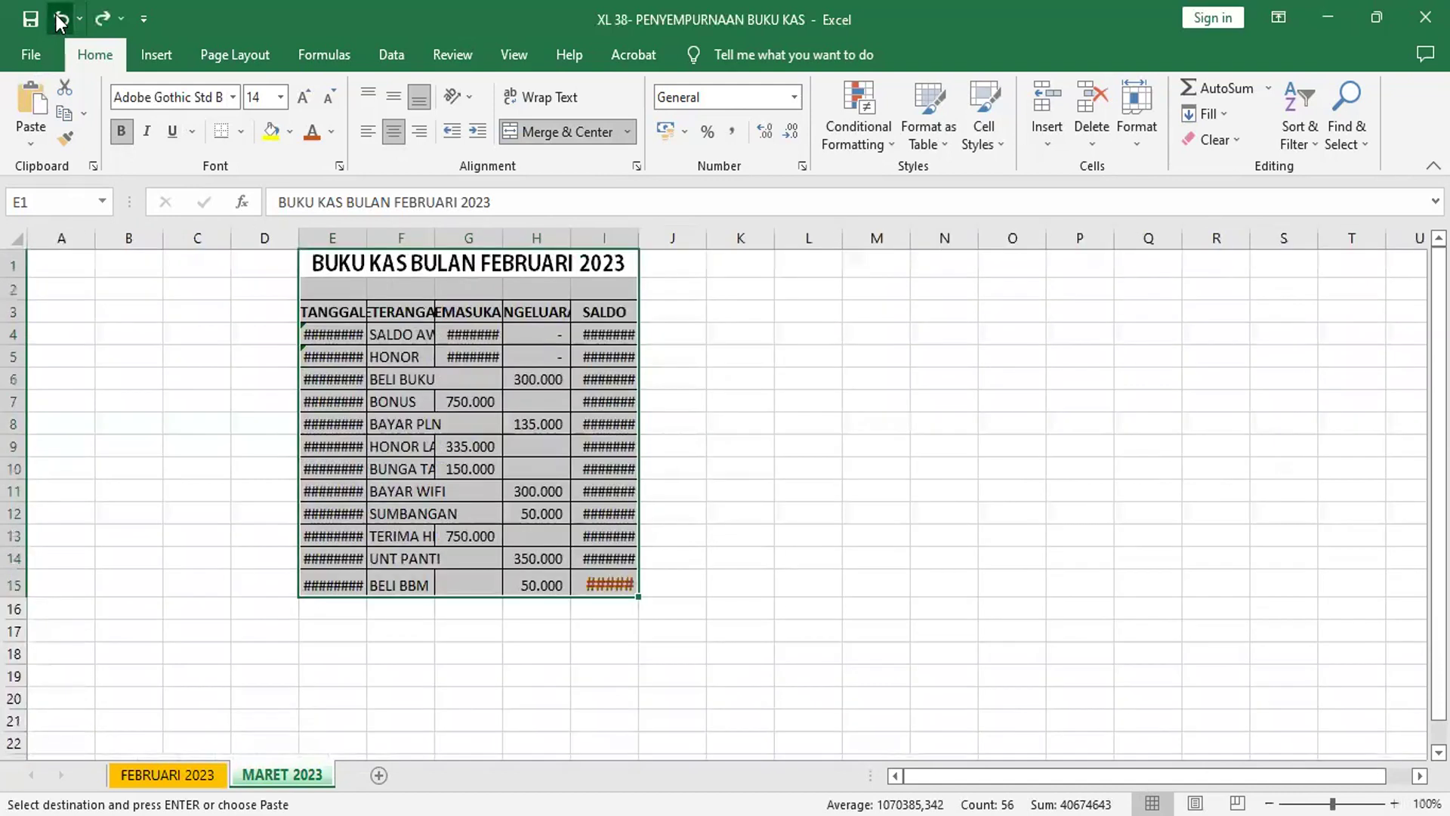
left_click(60, 21)
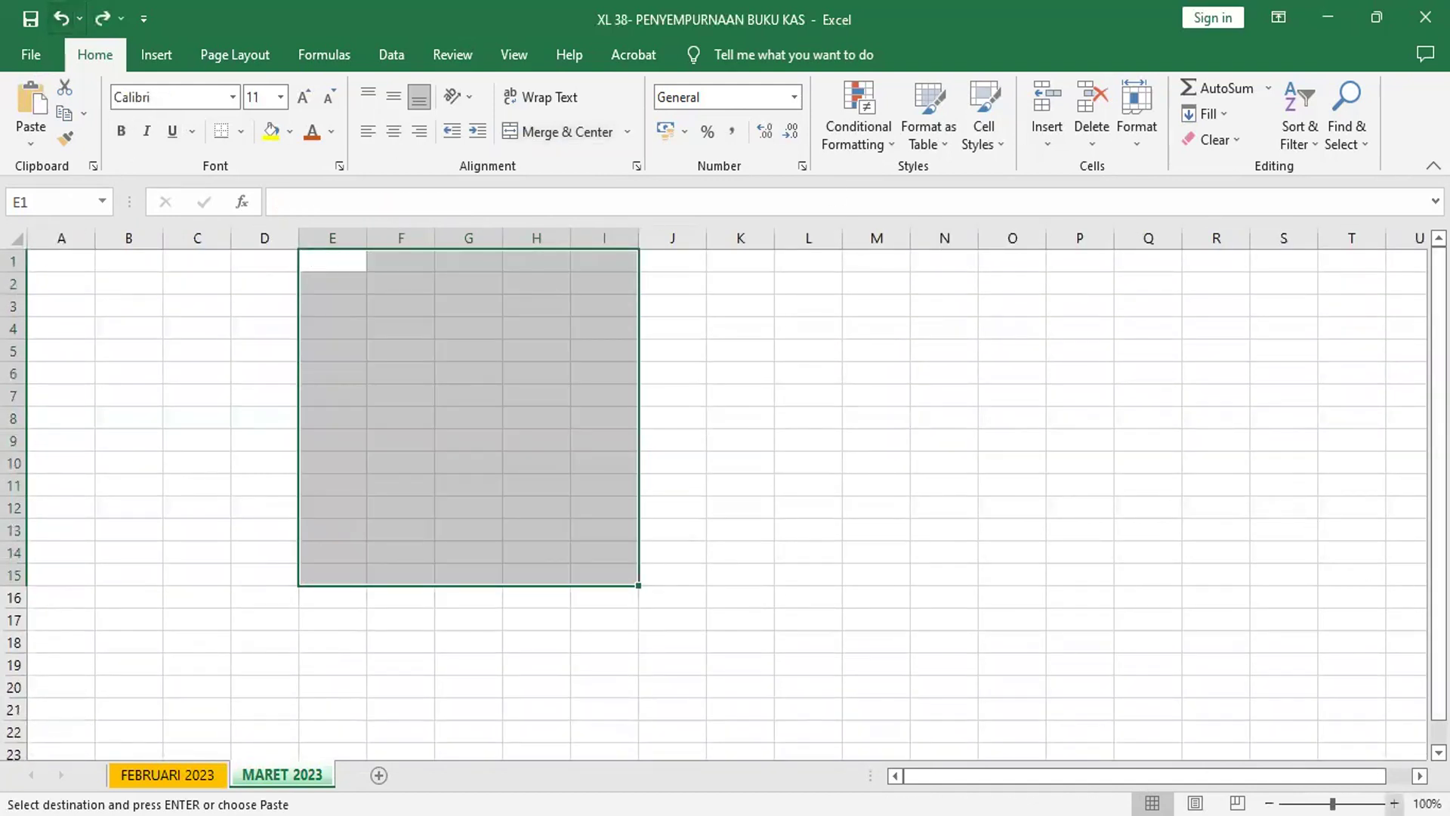
Select and copy the entire FEBRUARI 2023 sheet
left_click(1394, 803)
left_click(1394, 803)
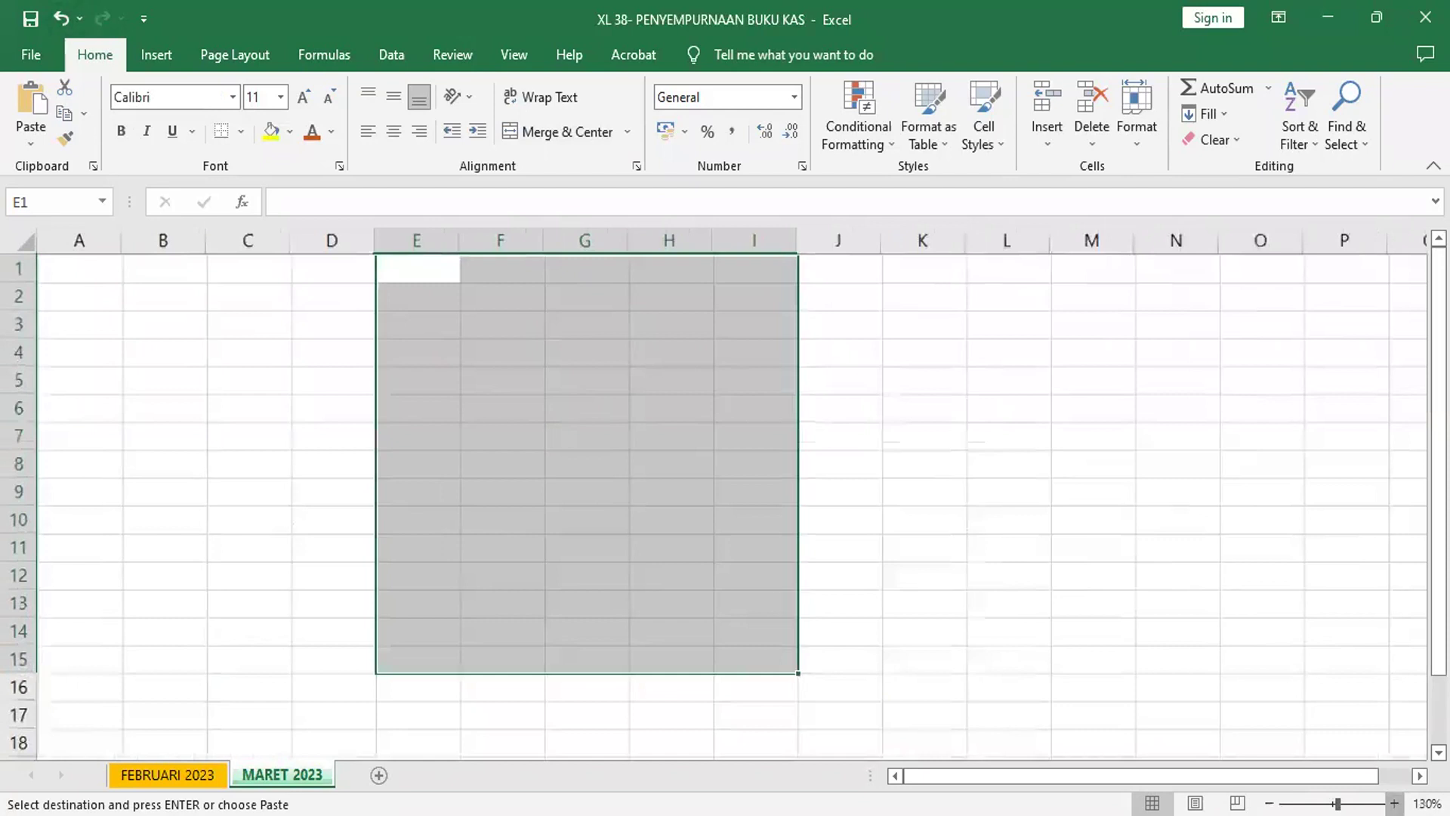
left_click(1394, 803)
left_click(1394, 803)
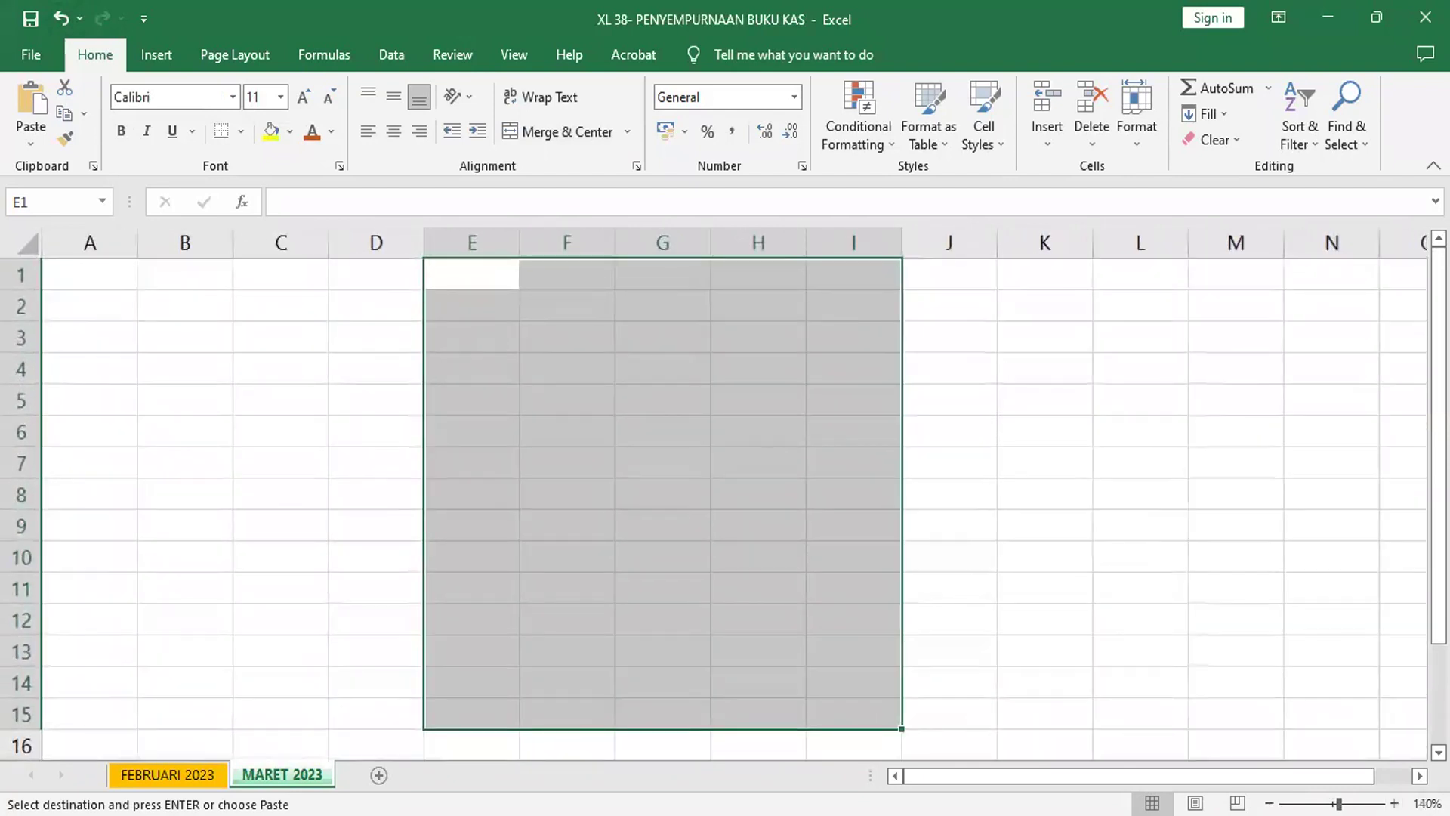
left_click(184, 769)
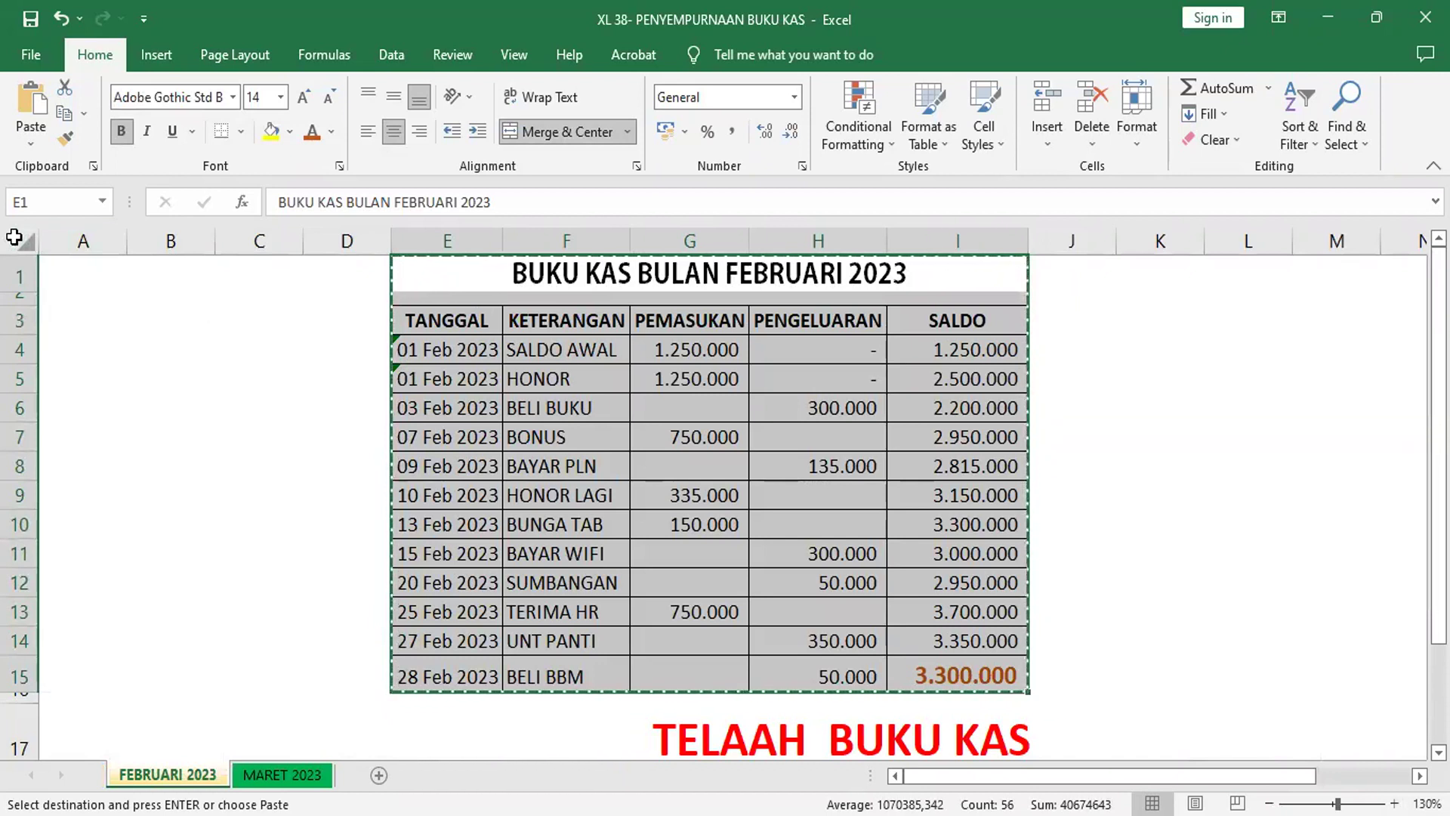
left_click(15, 239)
left_click(64, 113)
Paste the whole February sheet into MARET 2023 so column widths match
left_click(282, 775)
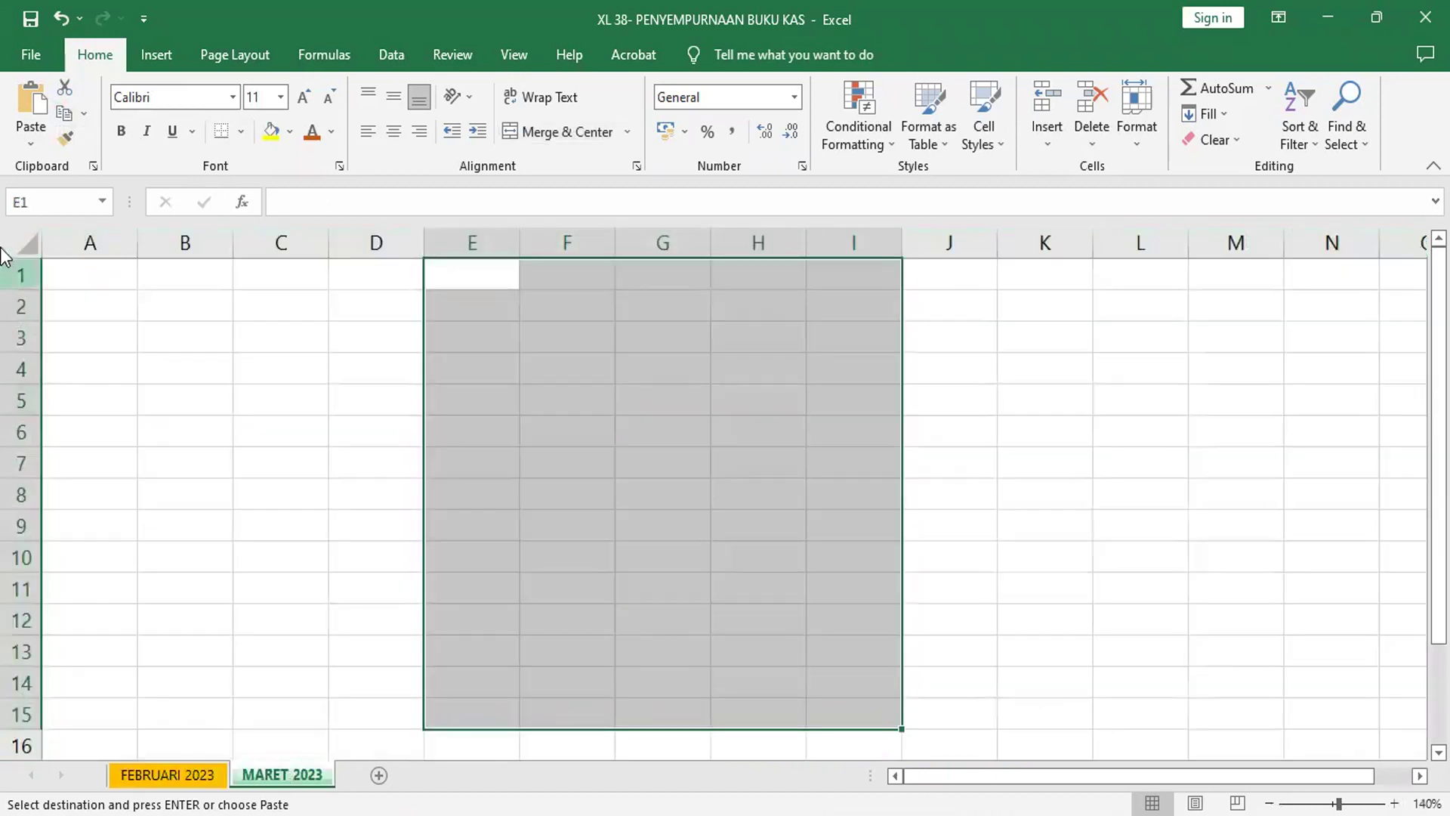
left_click(22, 241)
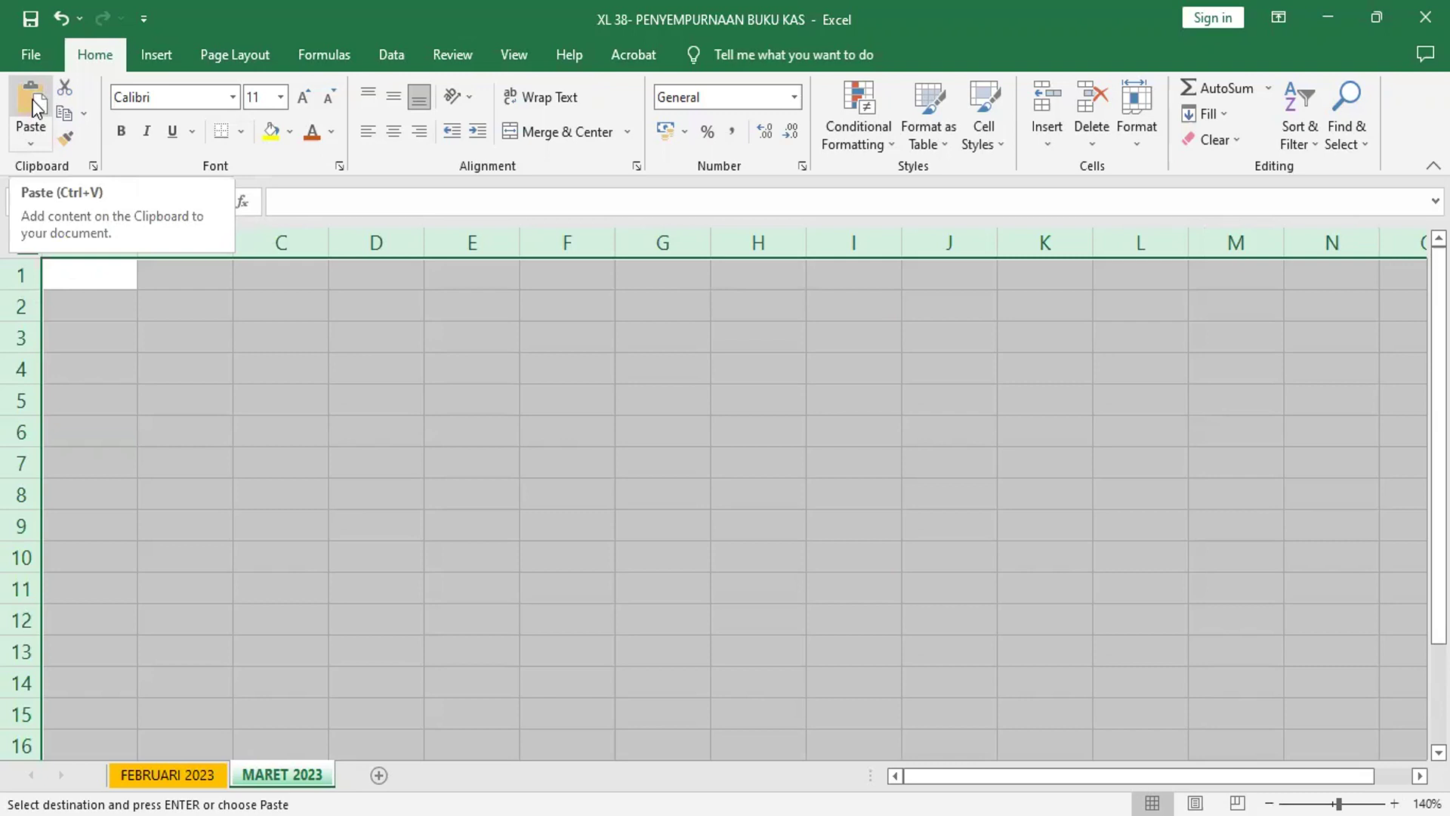
left_click(36, 105)
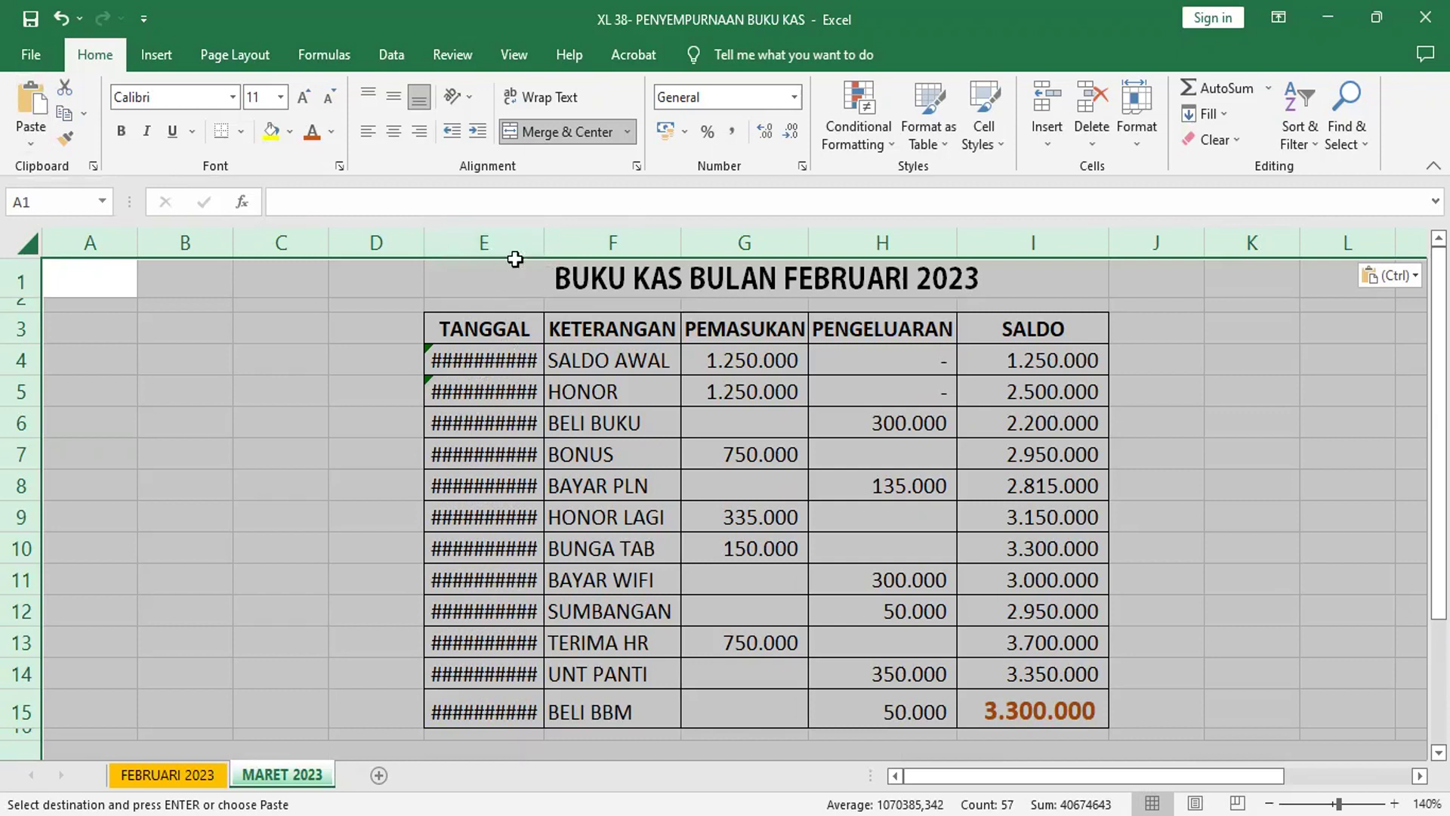
Clear the copied February dates E4:E15 and entries F5:H15 on MARET 2023
left_click(510, 362)
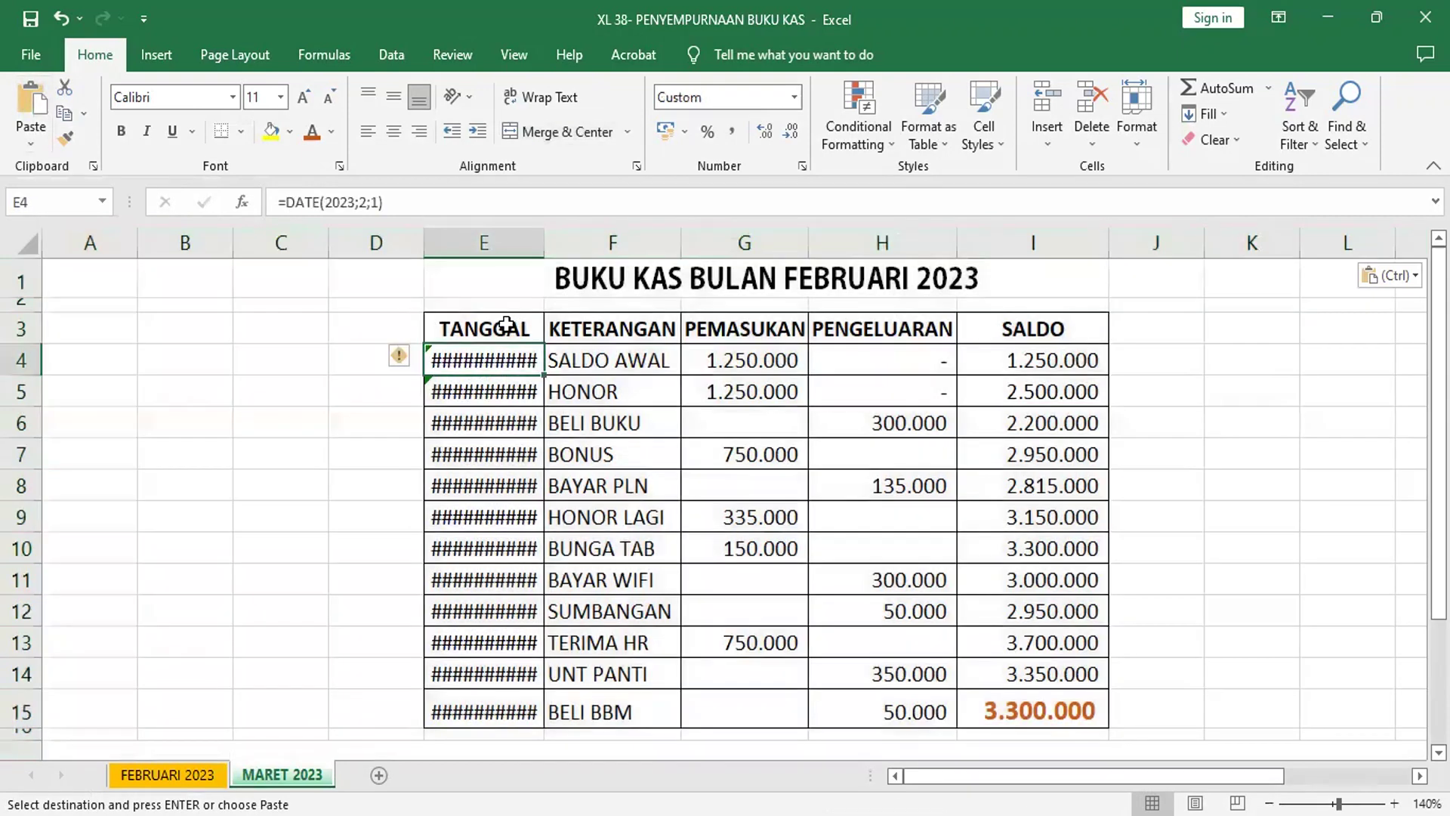
double_click(546, 240)
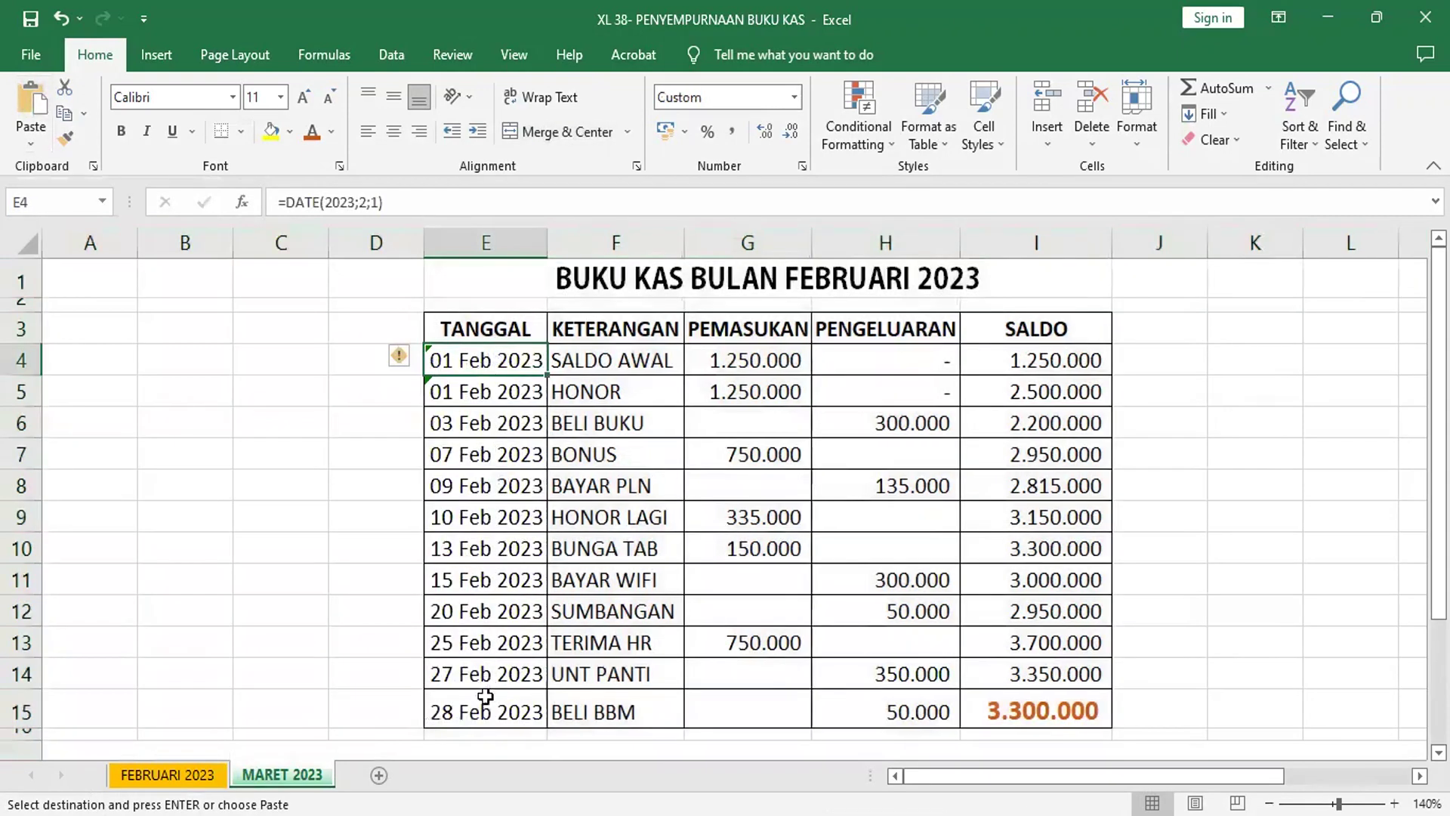
left_click(485, 720, "shift")
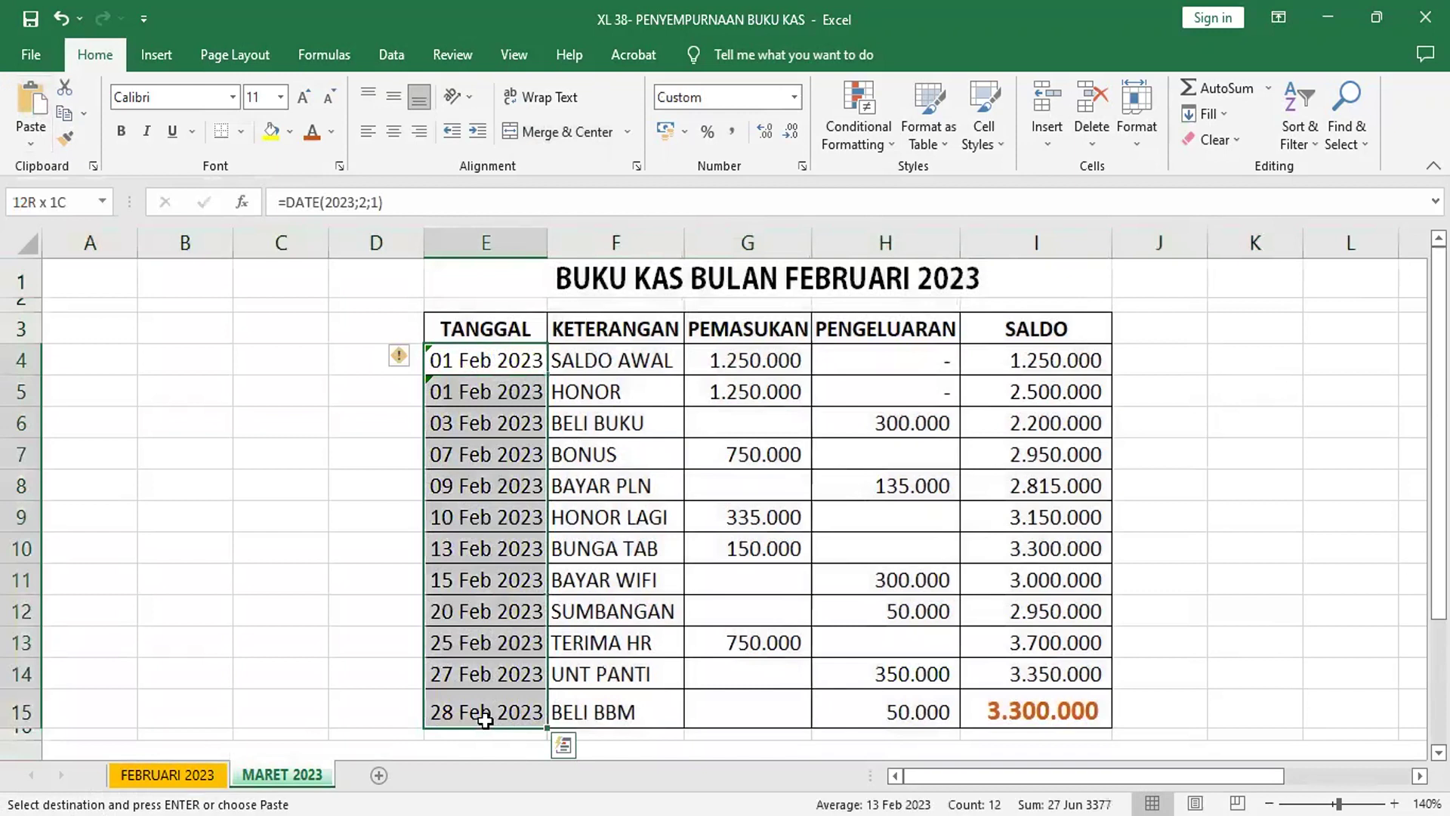
key("Delete")
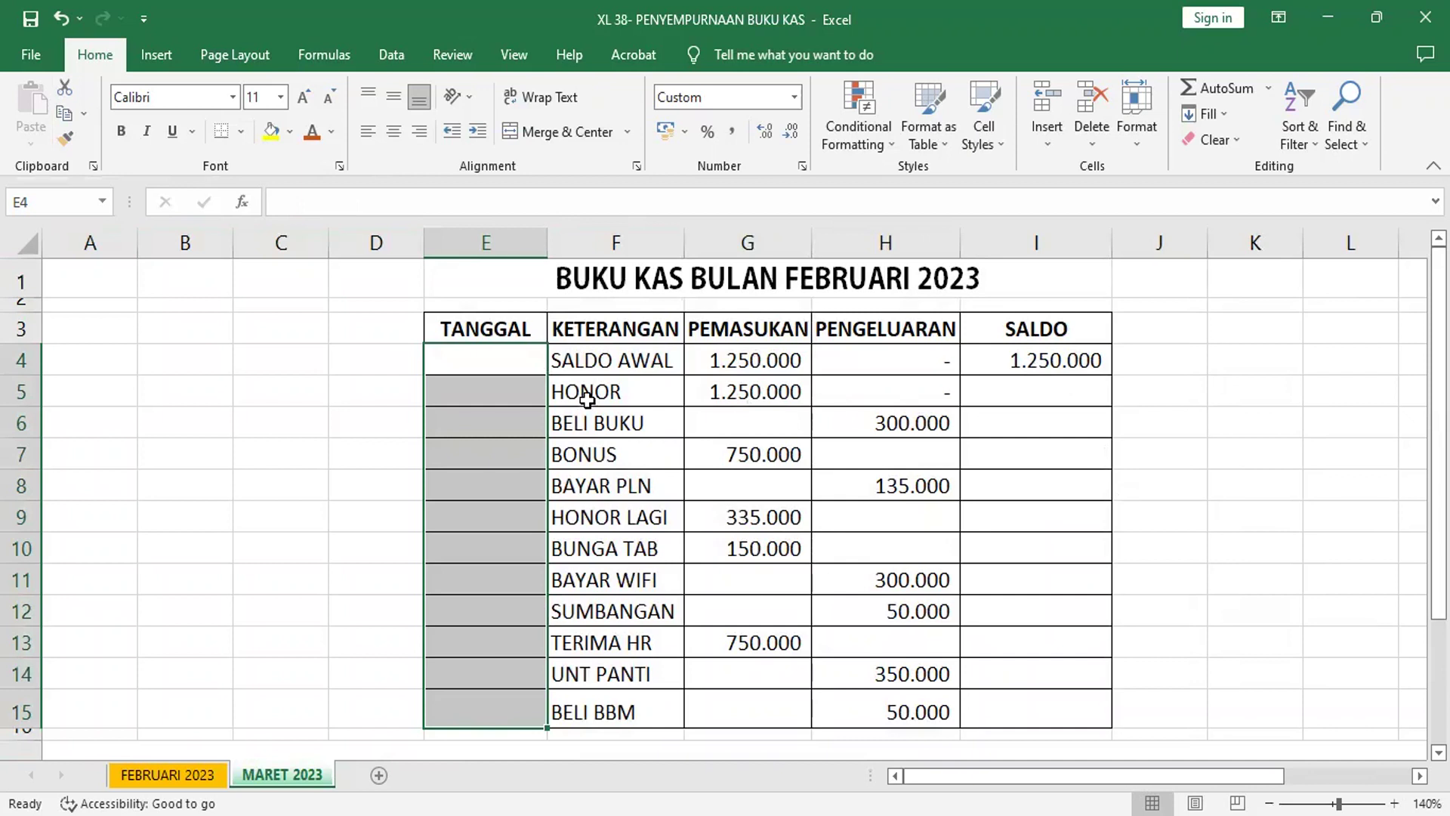
left_click_drag(591, 400, 893, 712)
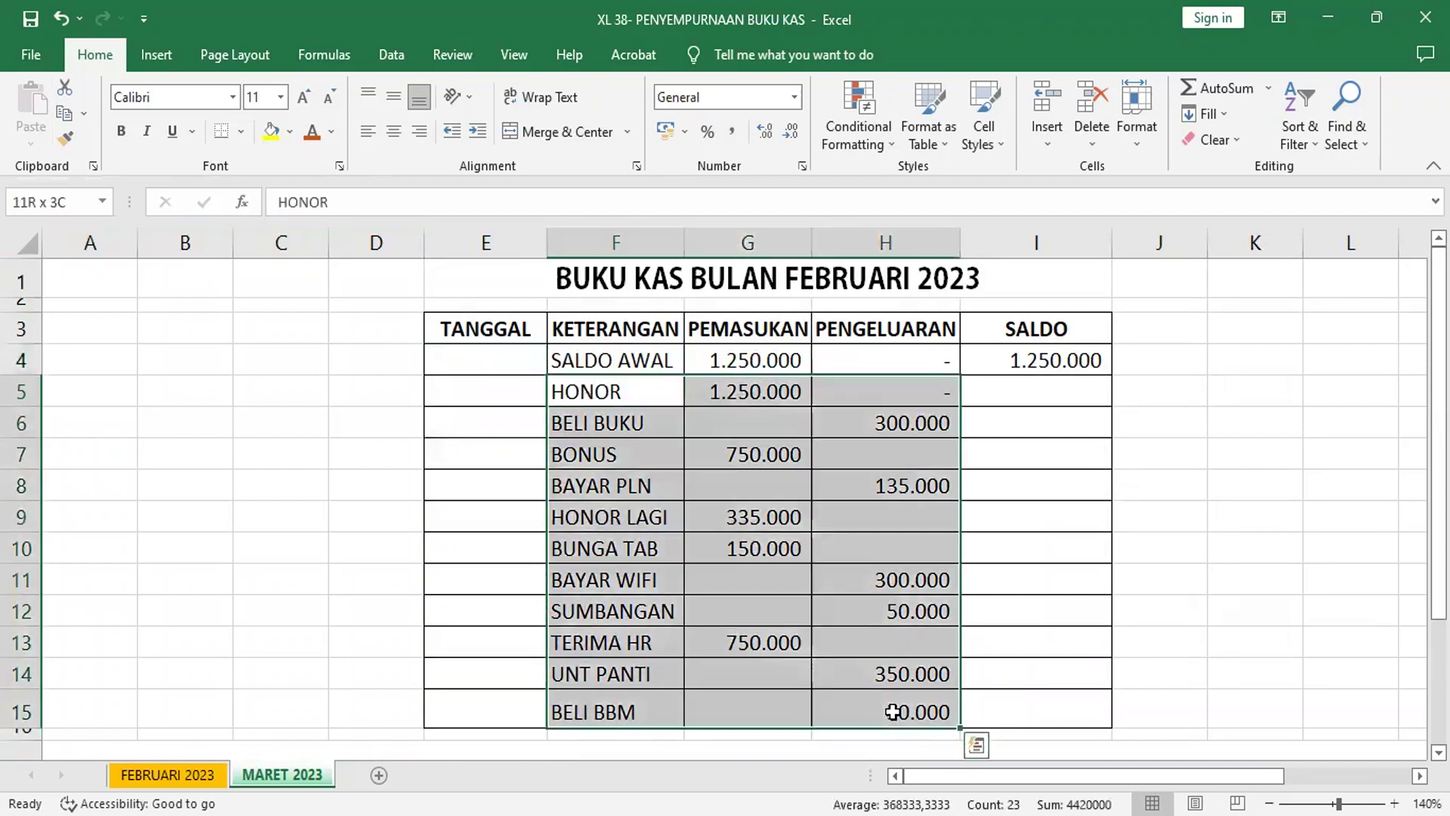
key("Delete")
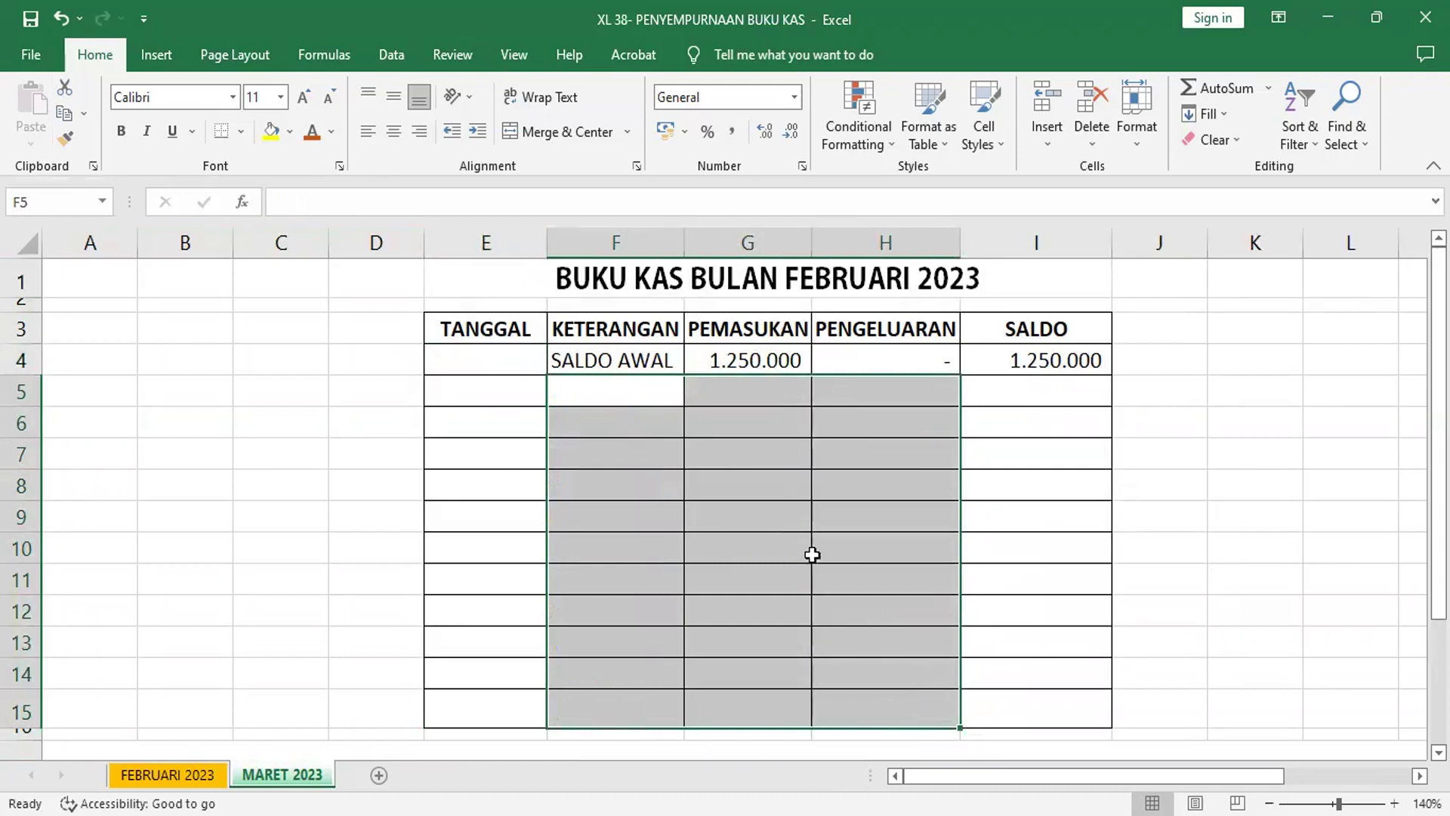
Clear the opening income amount in G4, keeping the SALDO AWAL label
left_click(646, 361)
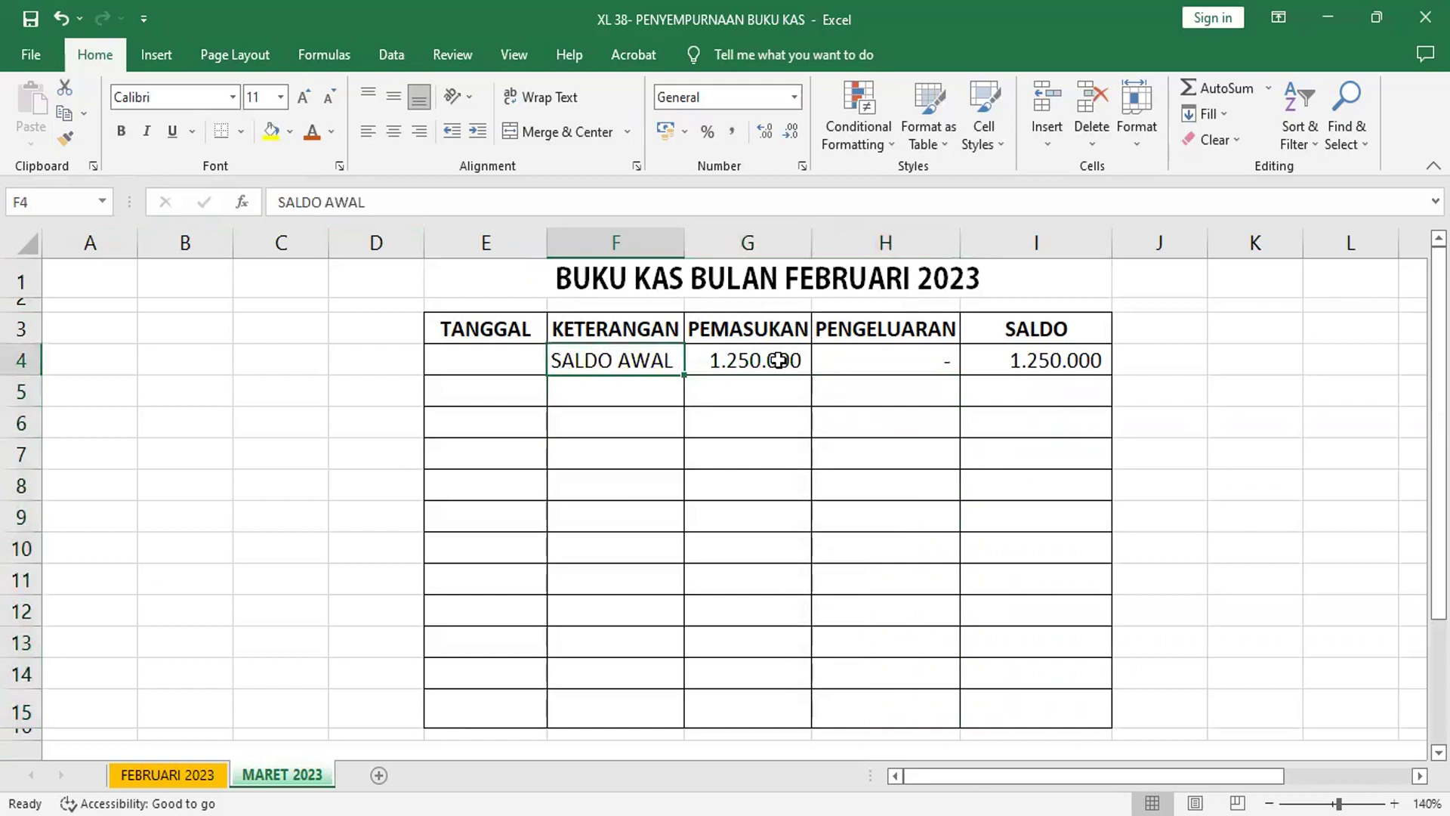
left_click(779, 360)
key("Delete")
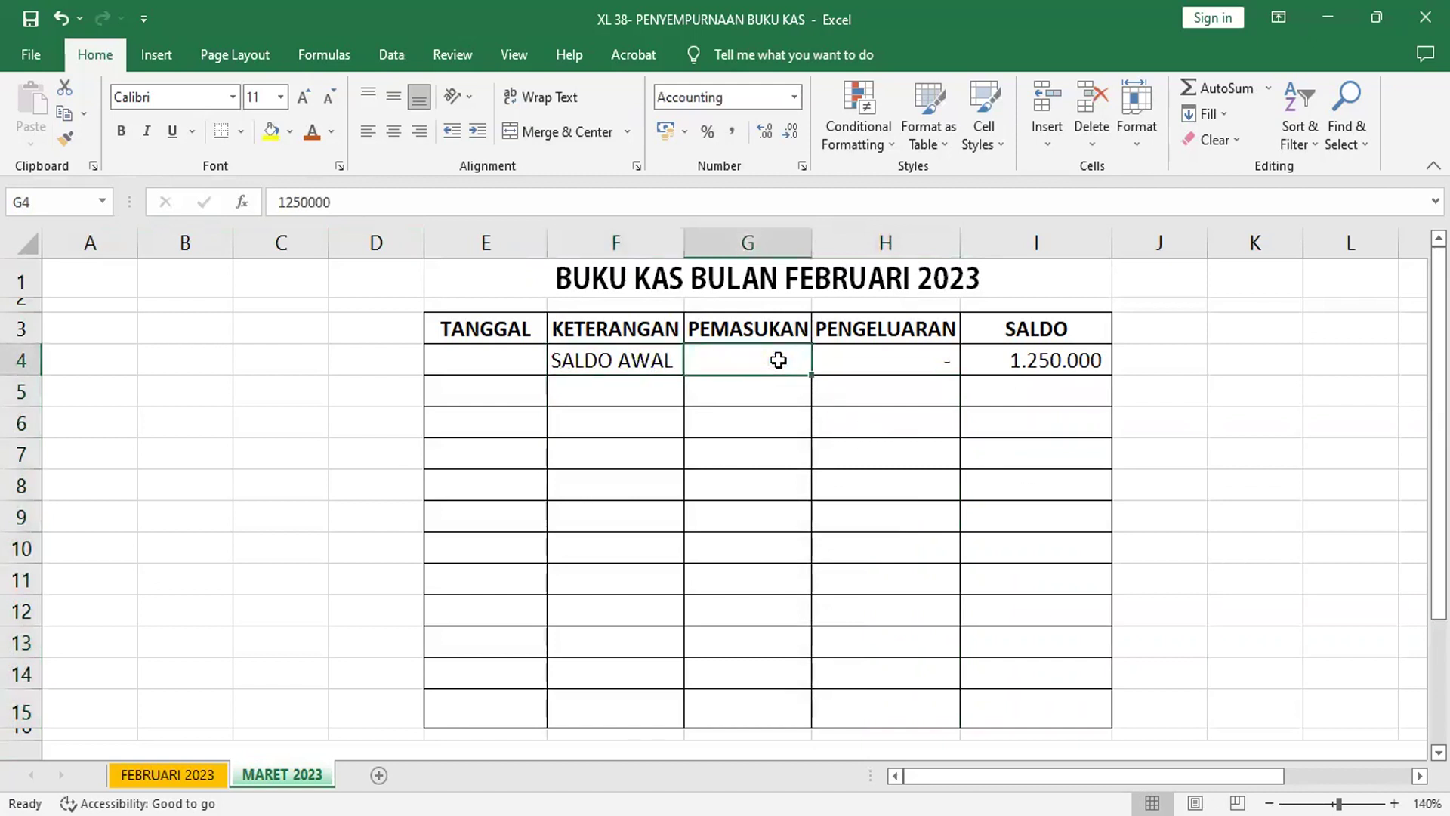
left_click(1041, 358)
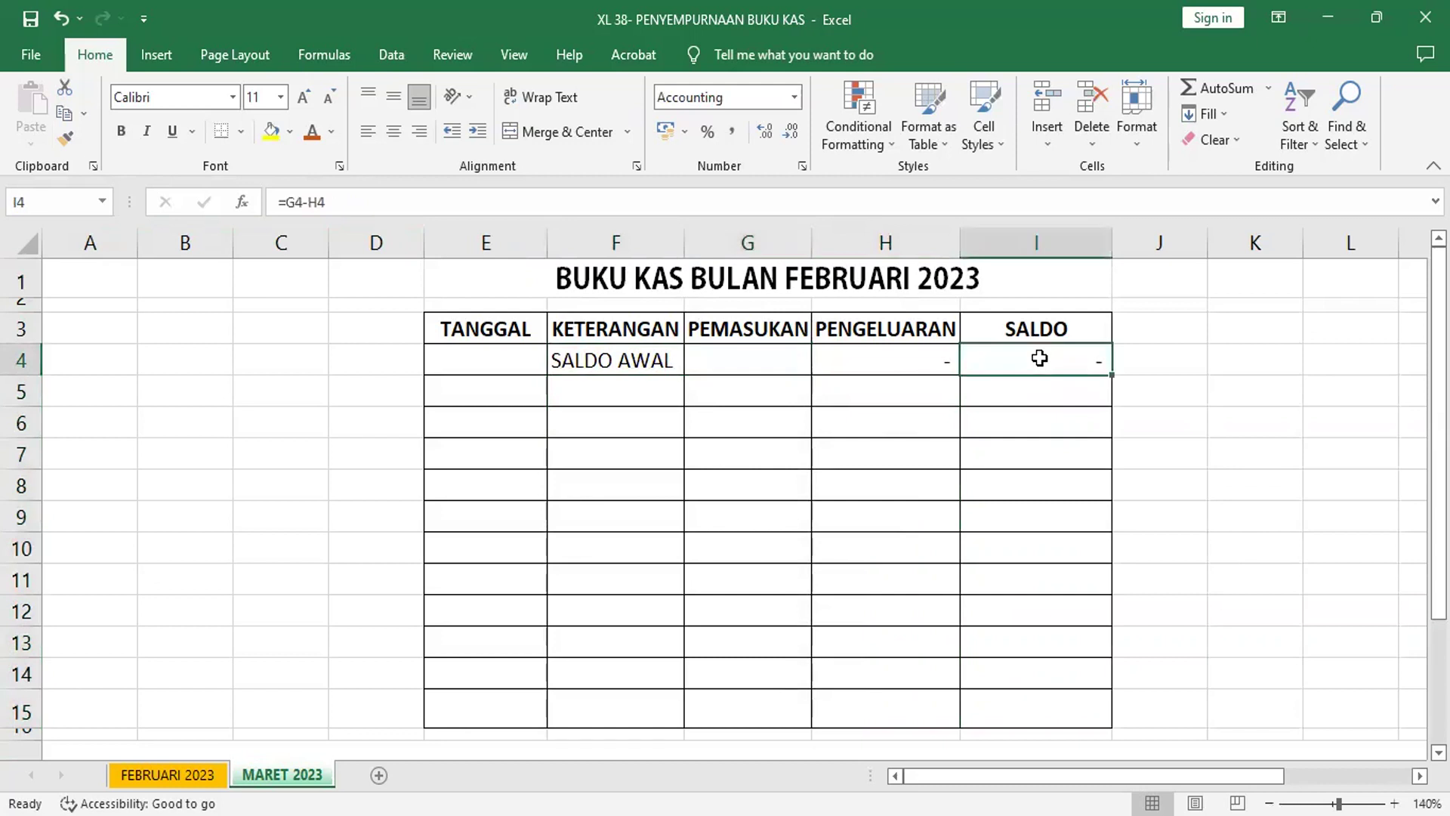
left_click(613, 361)
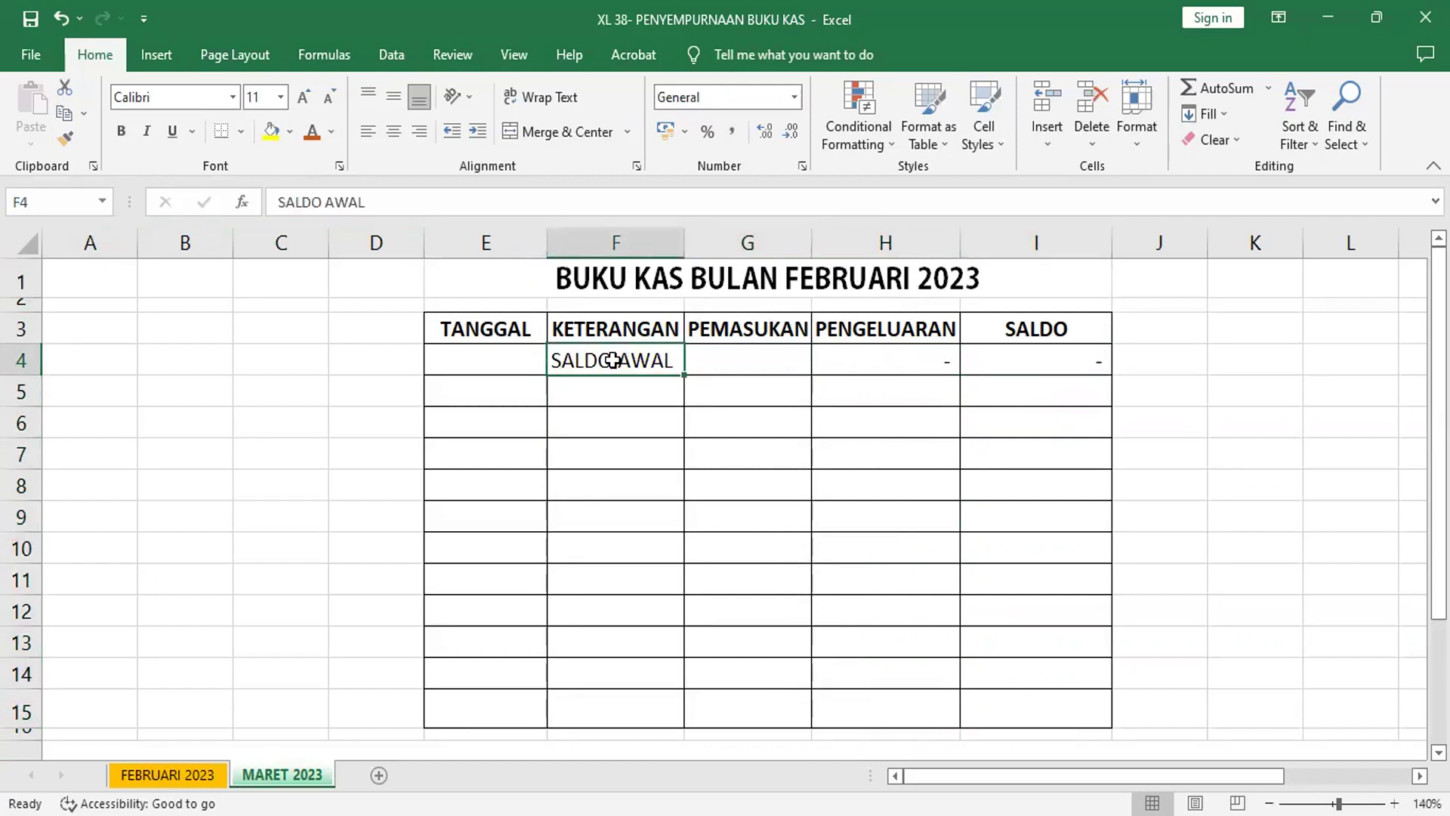
left_click(359, 203)
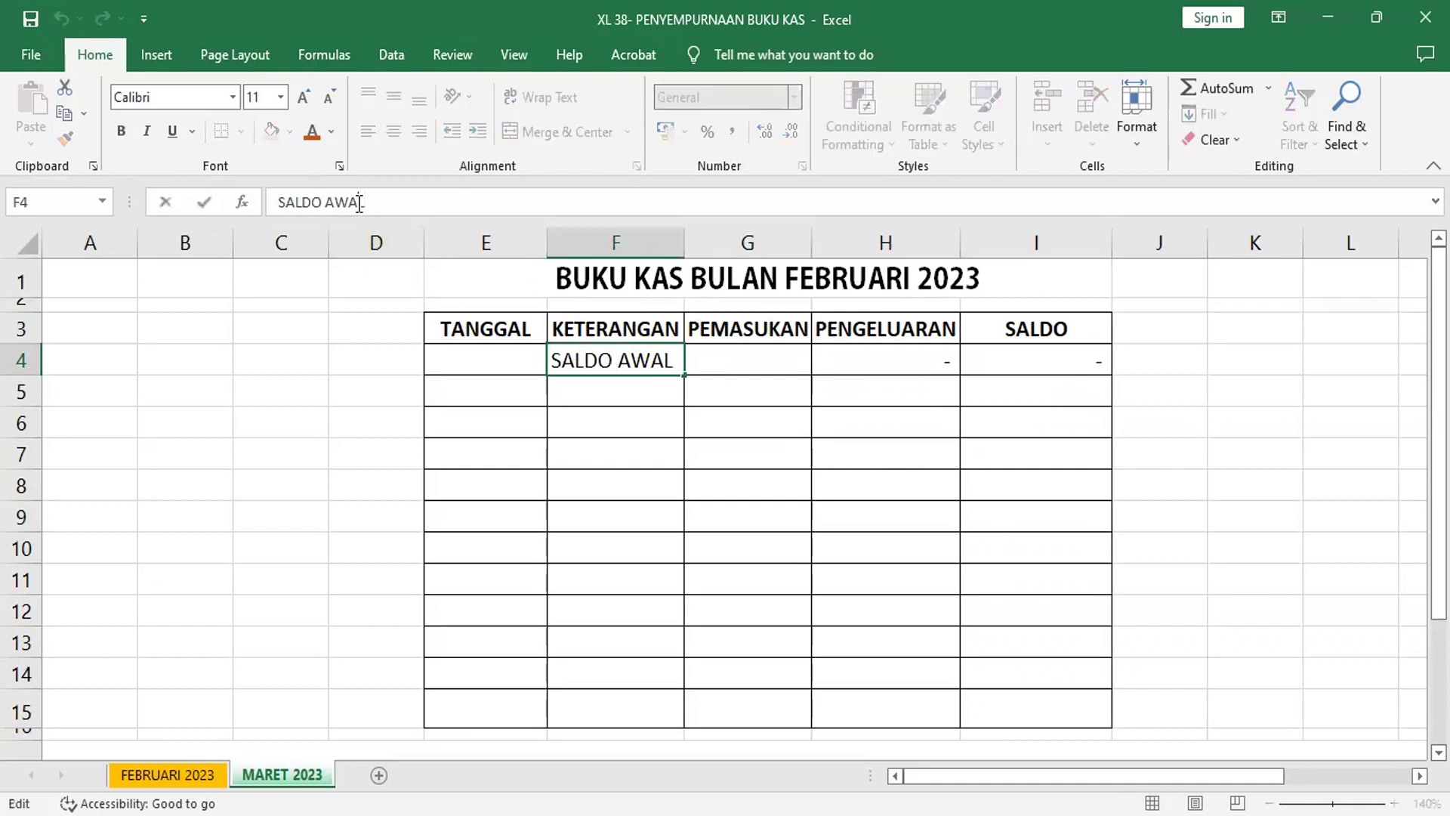
left_click(763, 471)
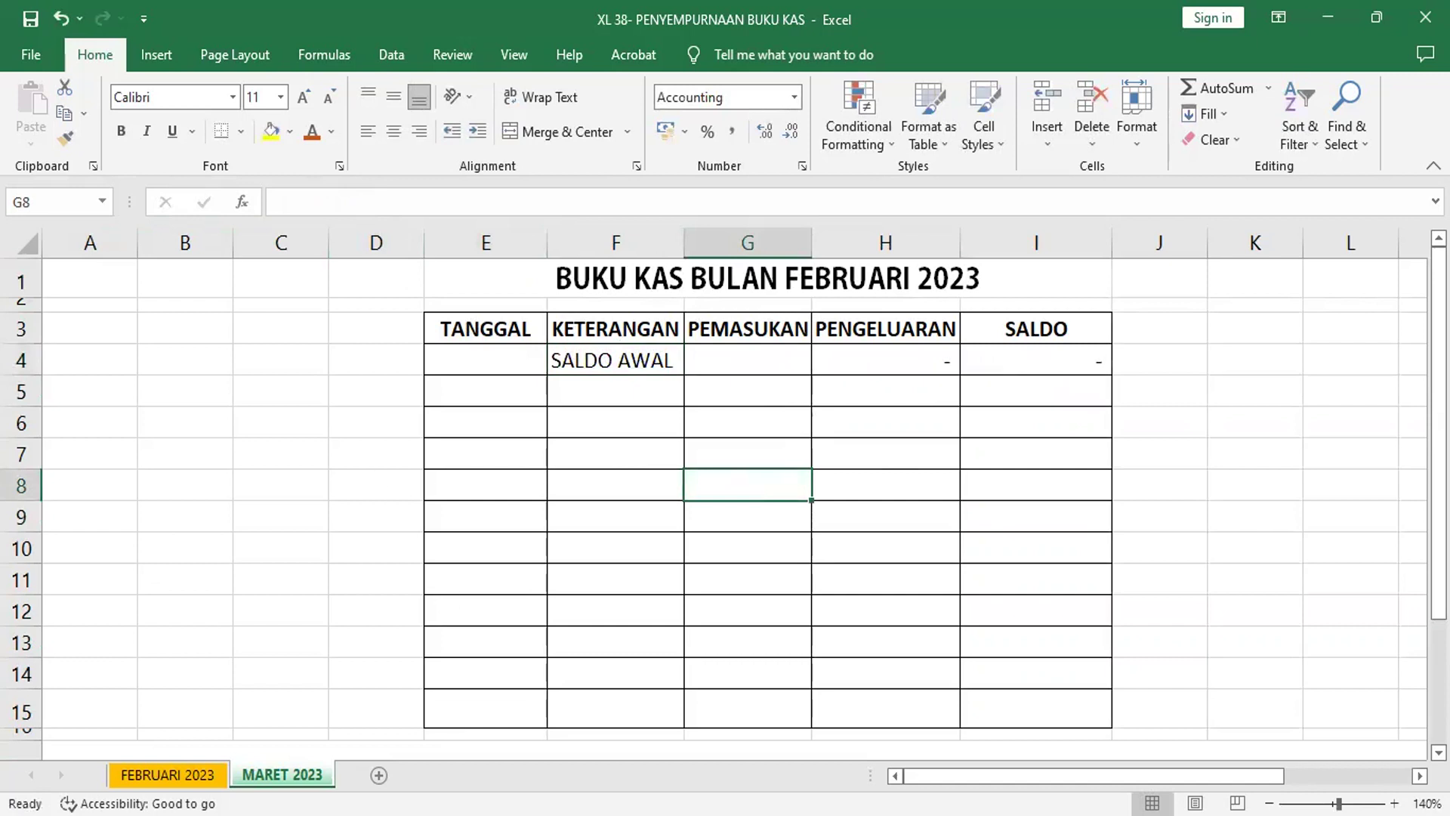
Check February's opening income in G4, then return to MARET 2023
left_click(180, 768)
left_click(724, 347)
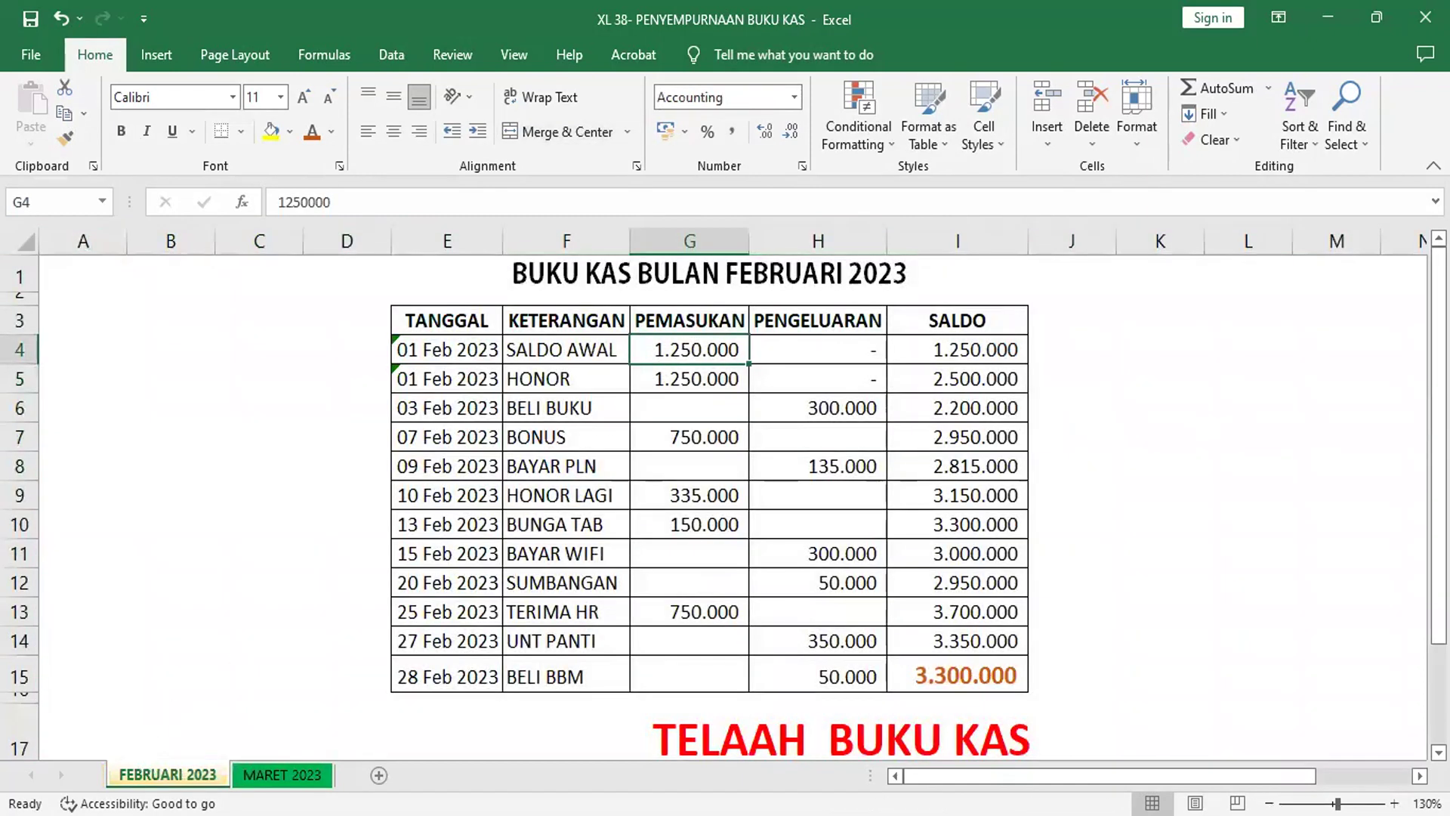
left_click(287, 772)
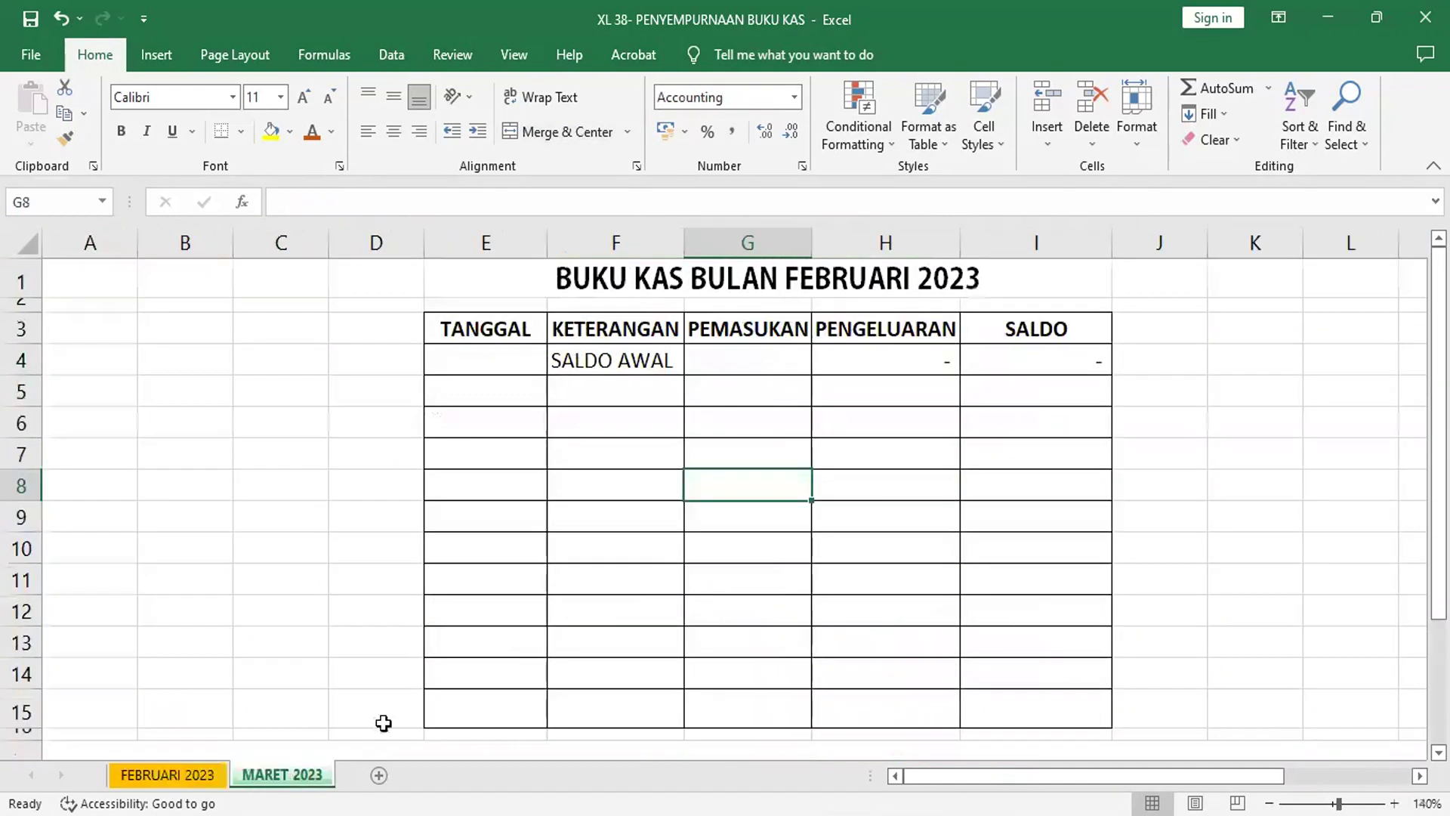
left_click(755, 356)
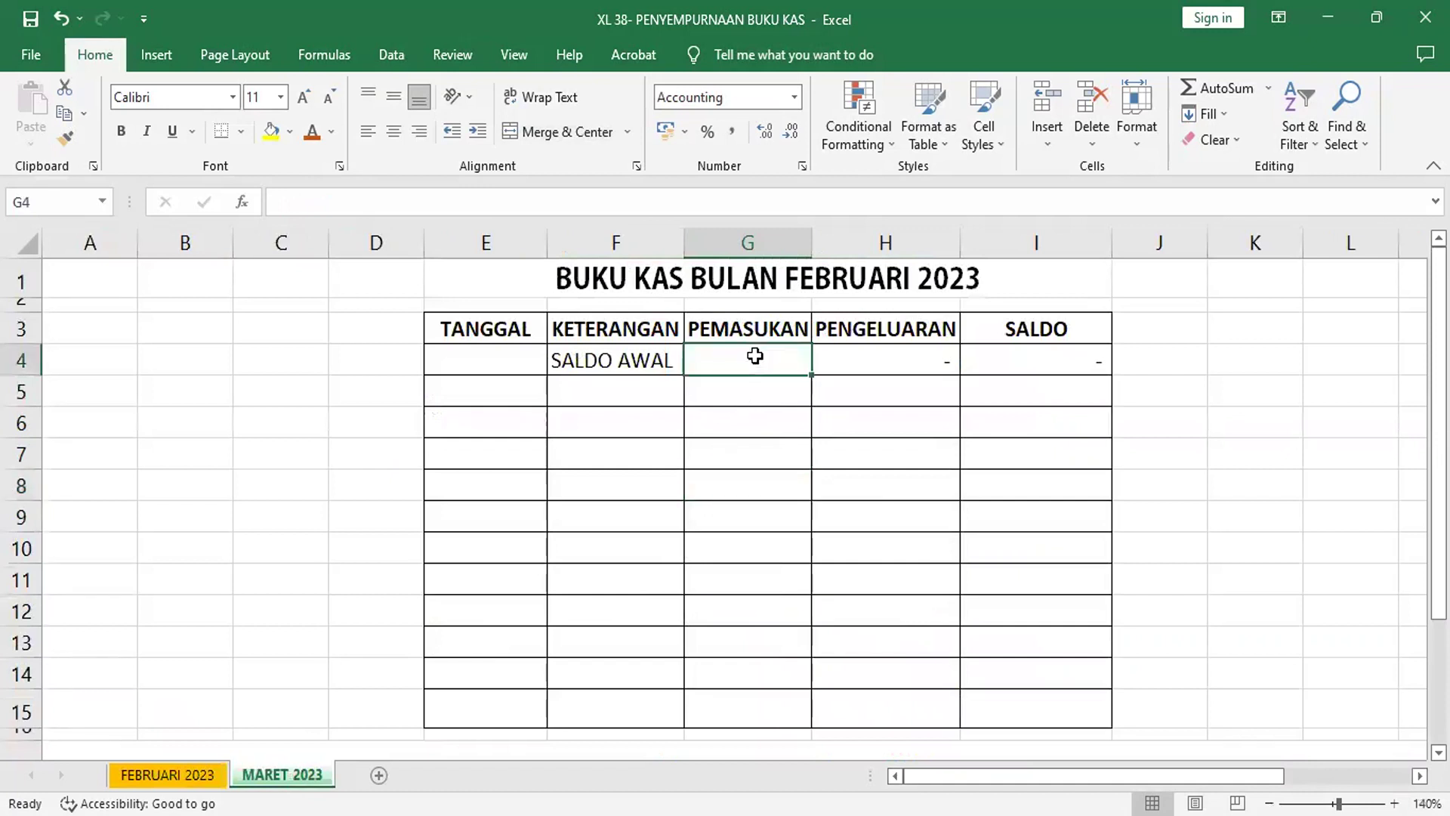
Link March's G4 to ='FEBRUARI 2023'!I15, February's closing balance
type("=")
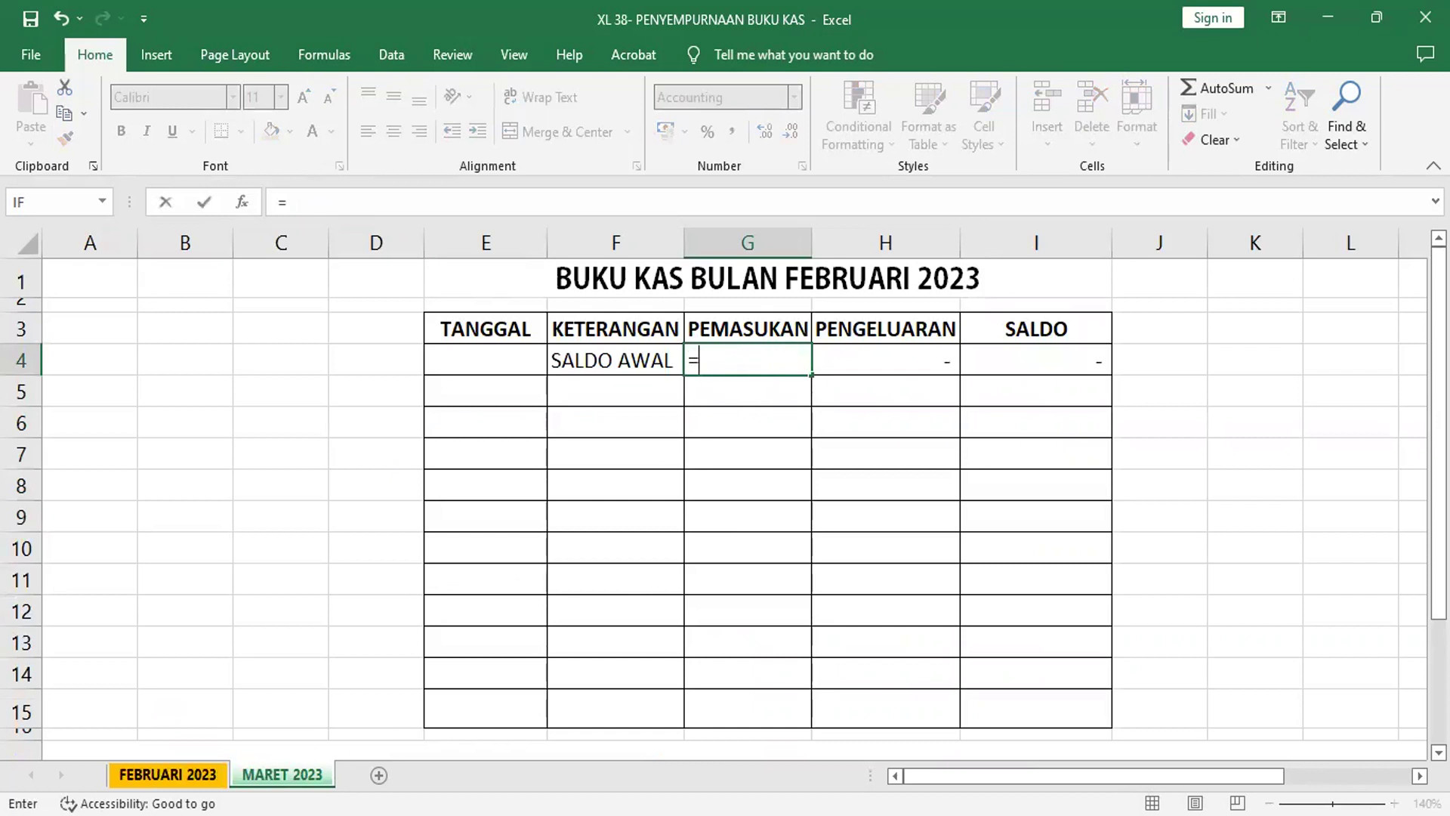
left_click(168, 775)
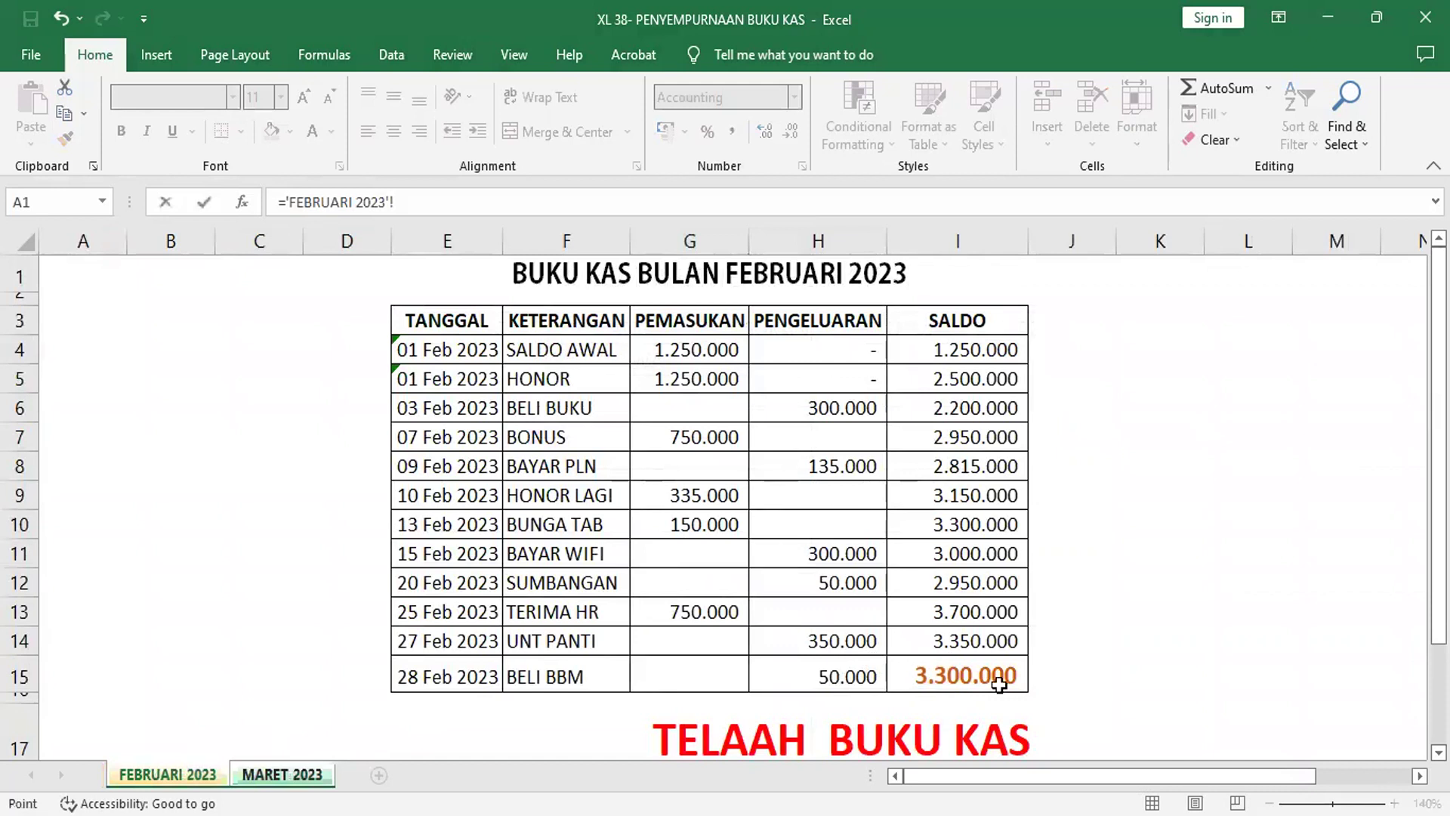
left_click(949, 673)
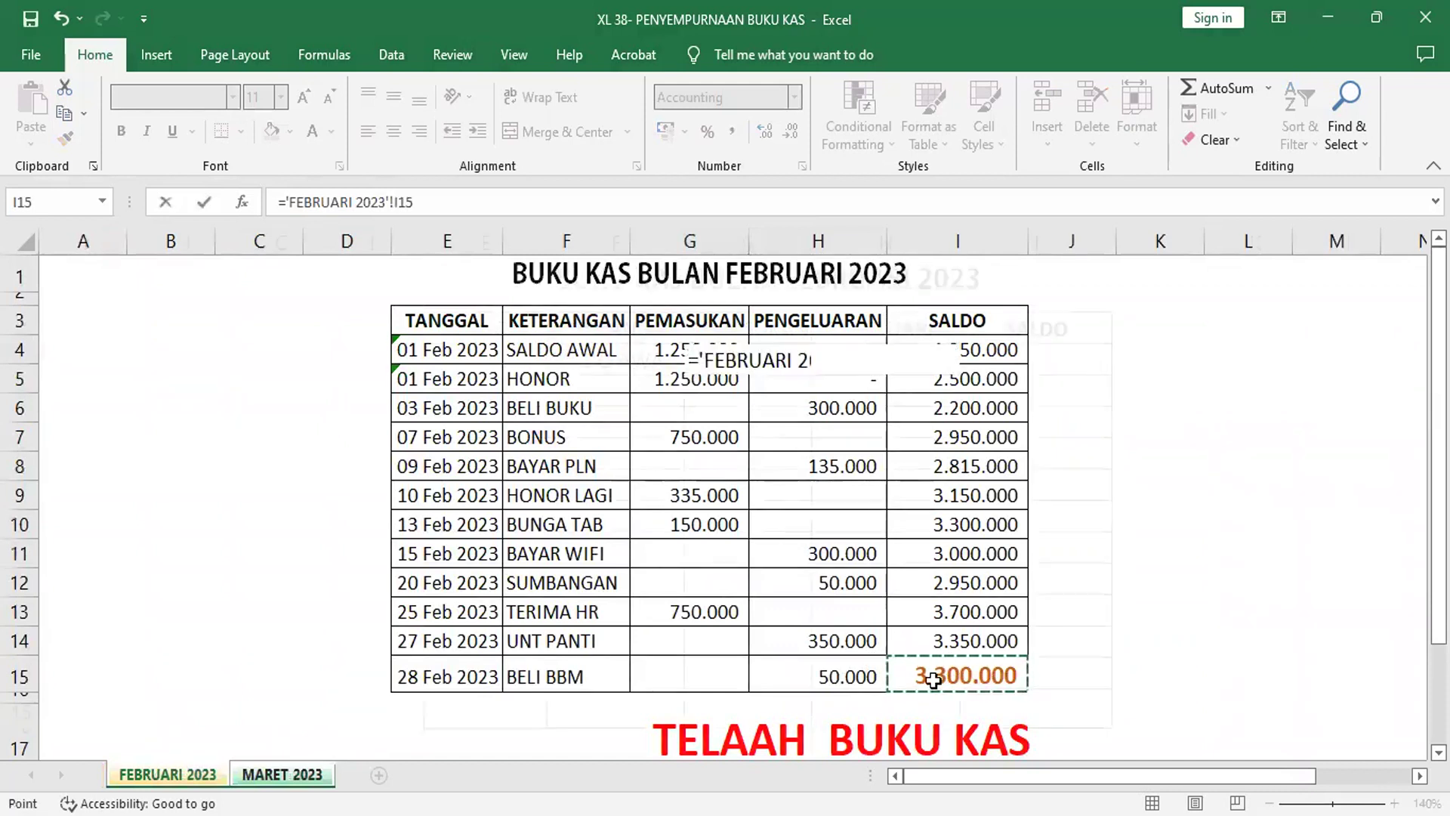
key("Return")
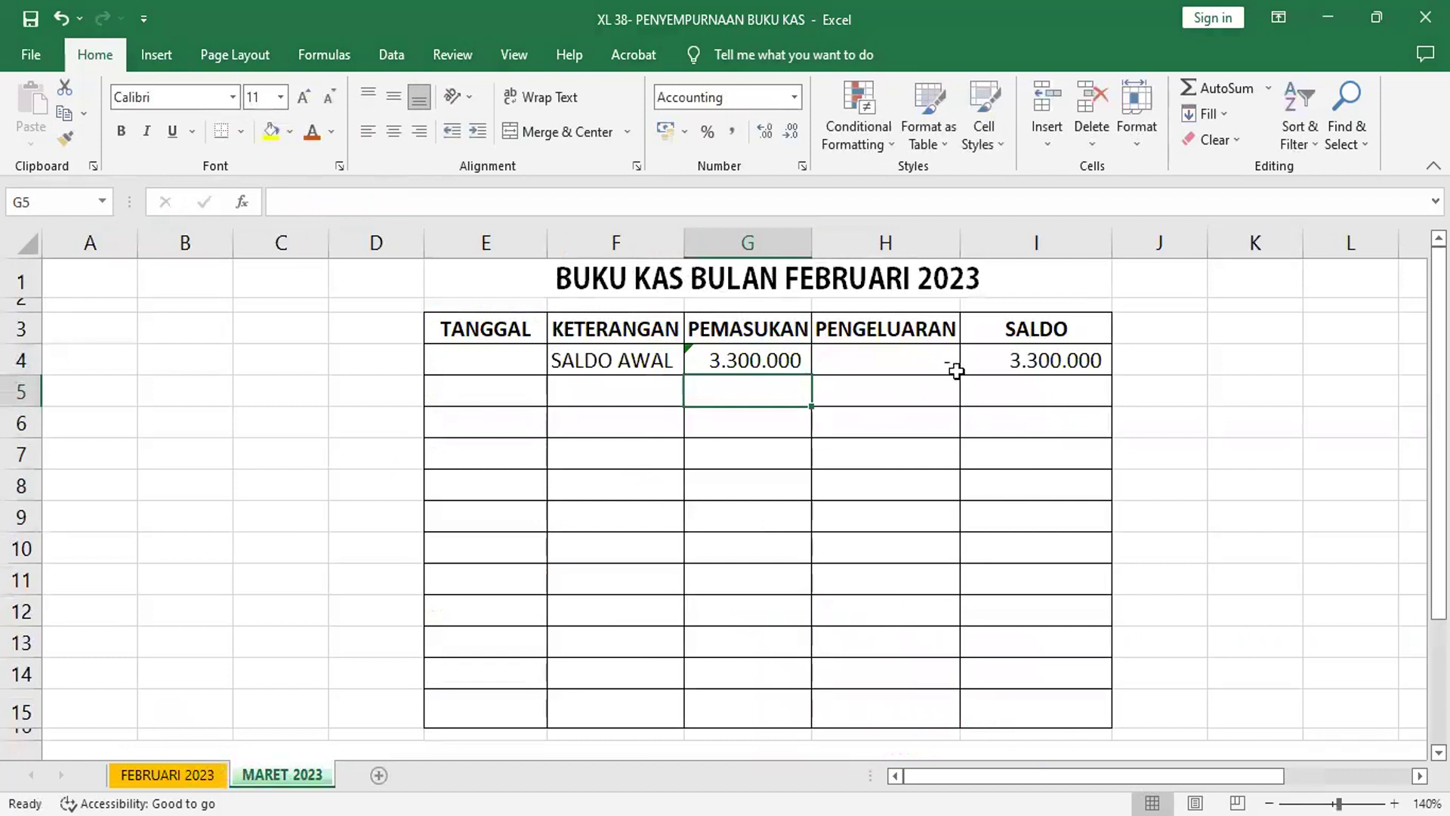
Replace FEBRUARI with MARET so the title reads BUKU KAS BULAN MARET 2023
left_click(778, 273)
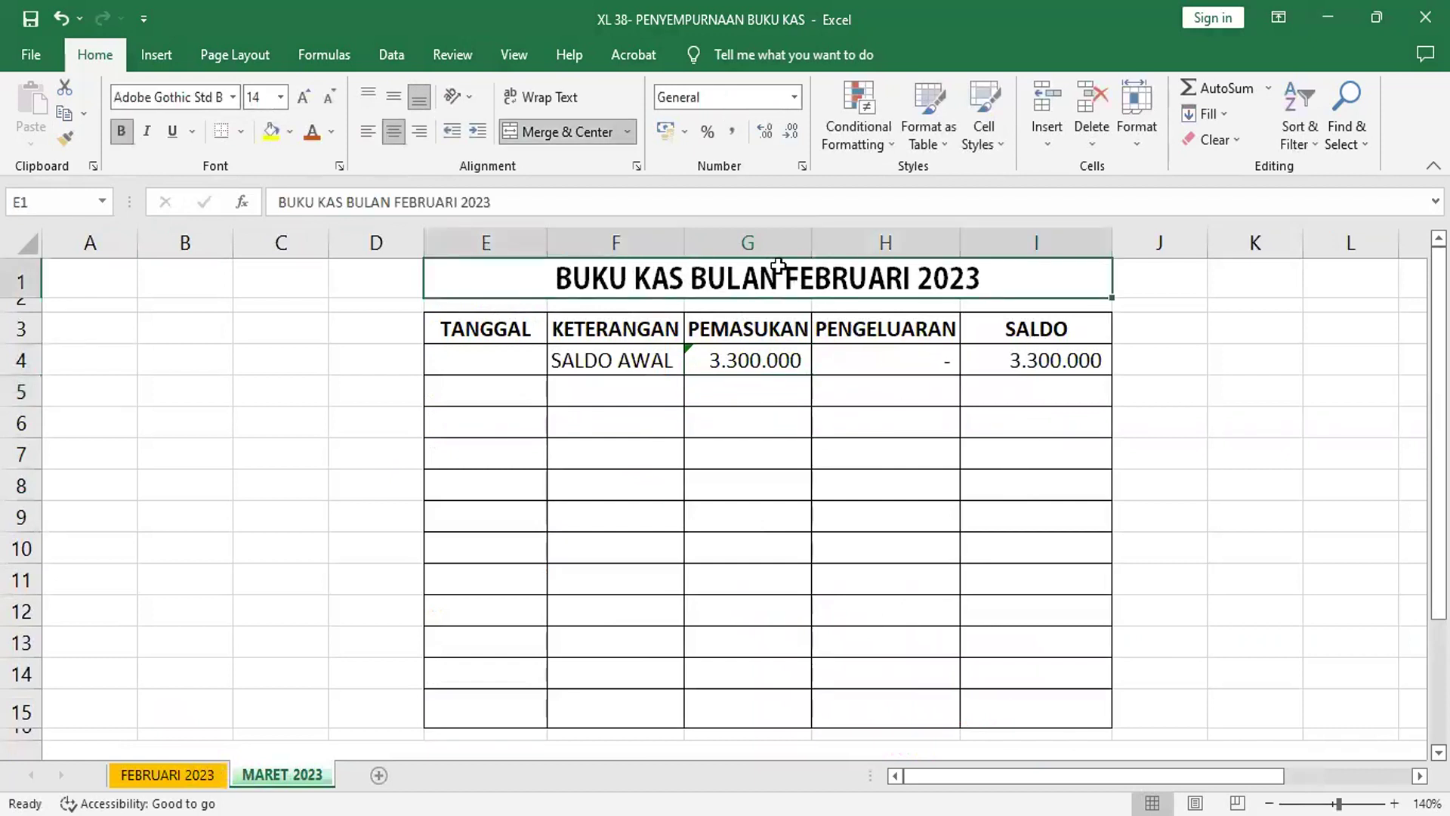
double_click(436, 202)
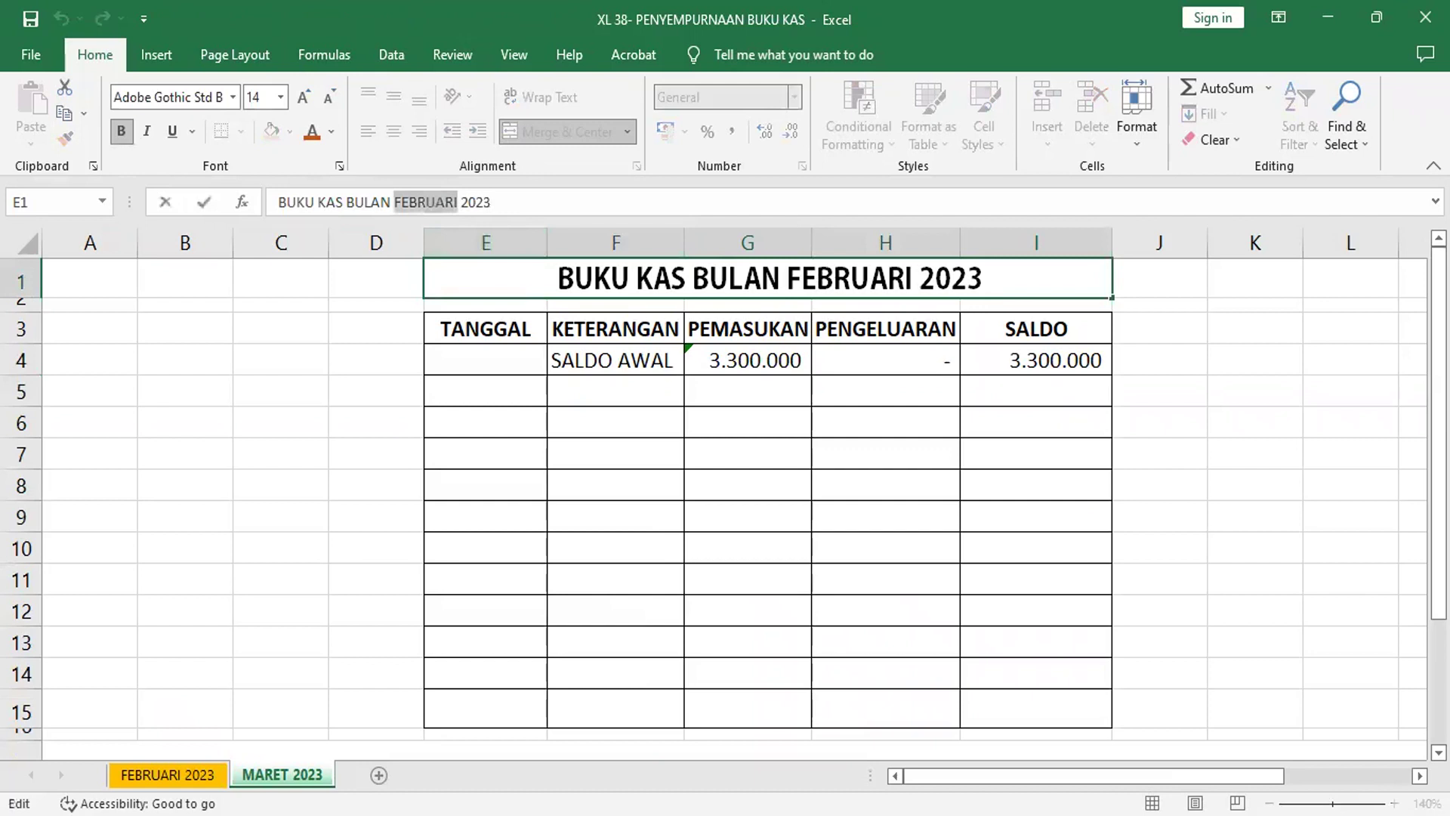
type("MARE")
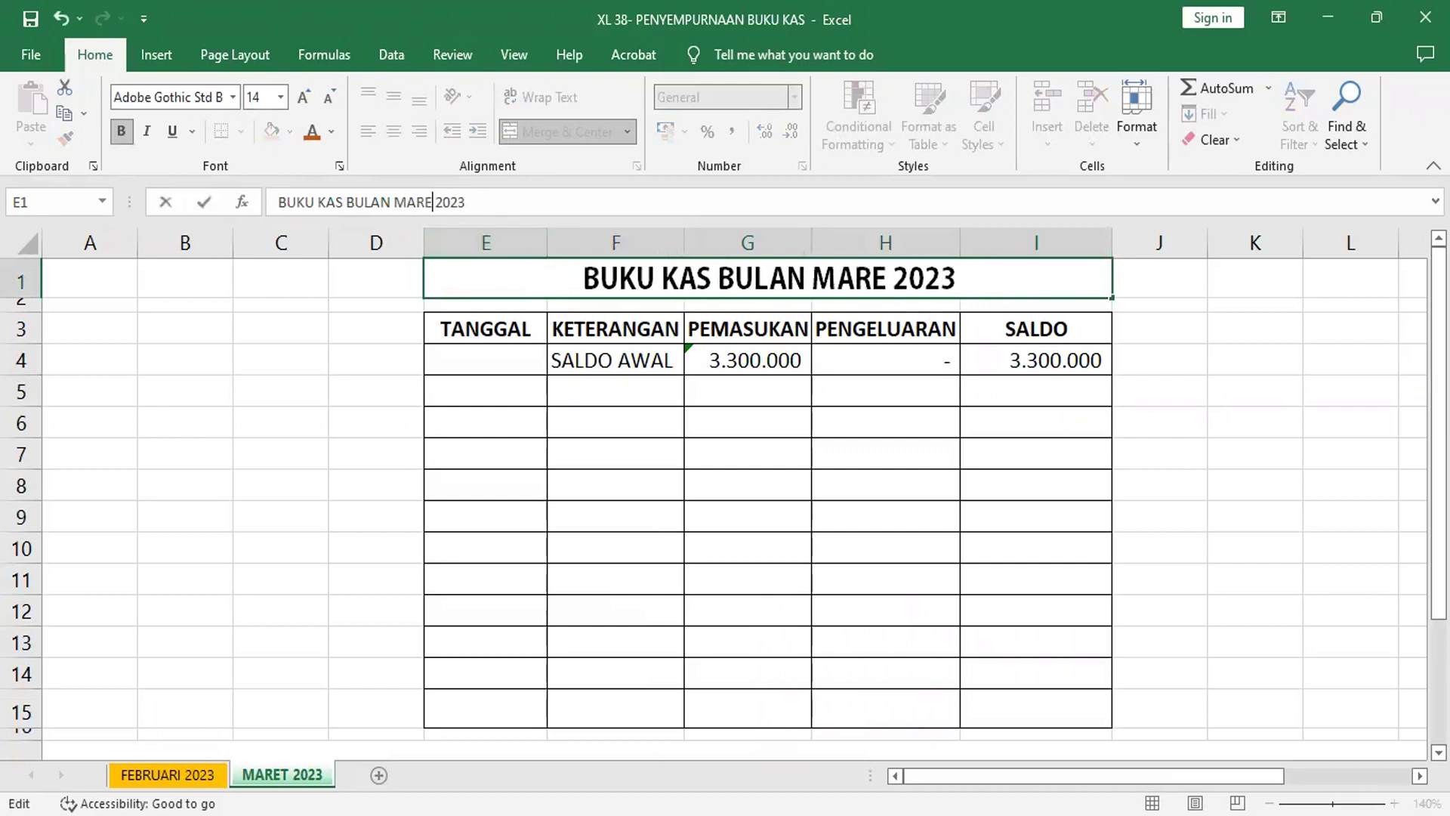
type("T")
key("Return")
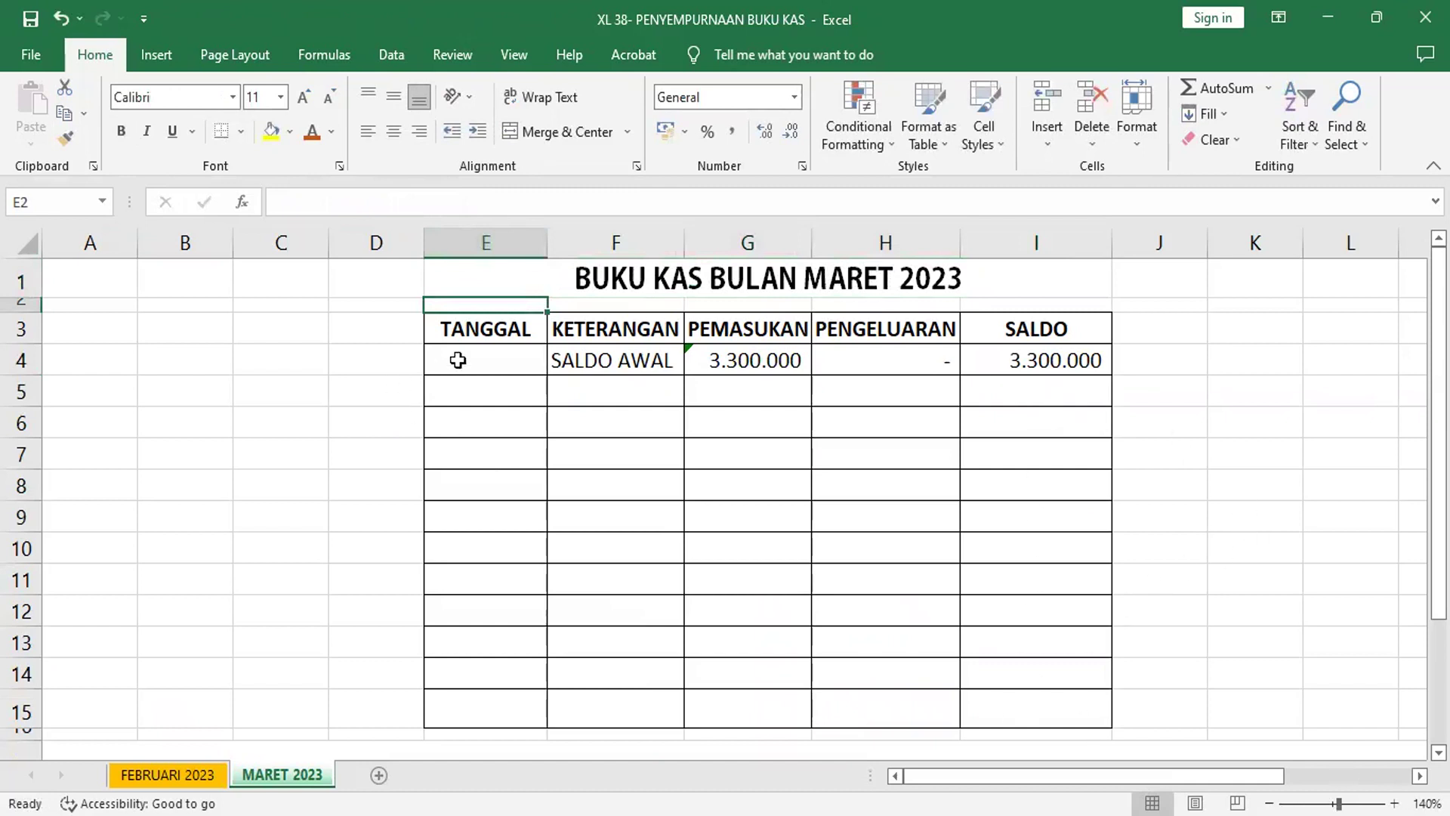
left_click(498, 360)
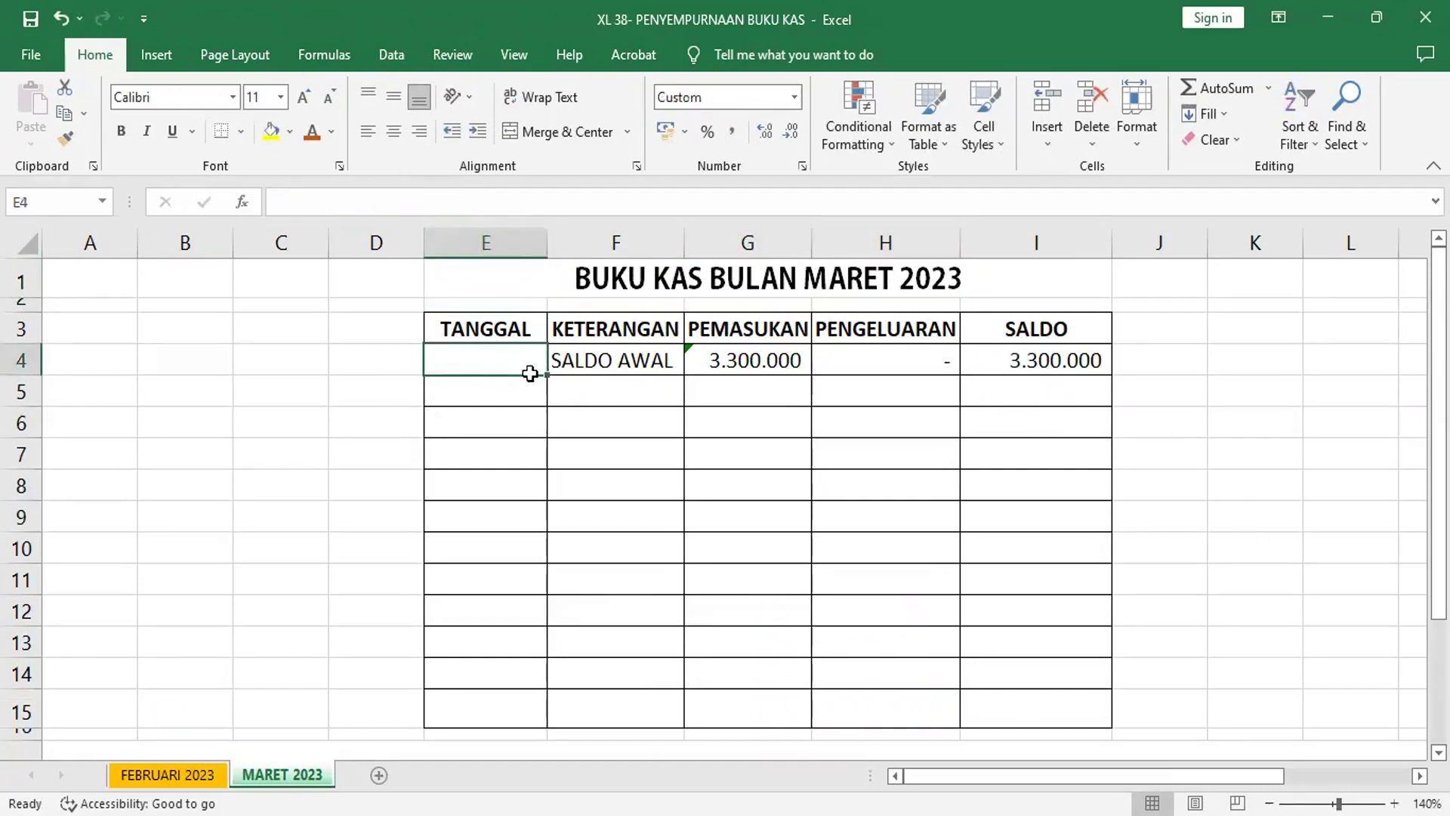
Enter 1MAR in E4 to show 01 Mar 2023, then AutoFit column E
type("1")
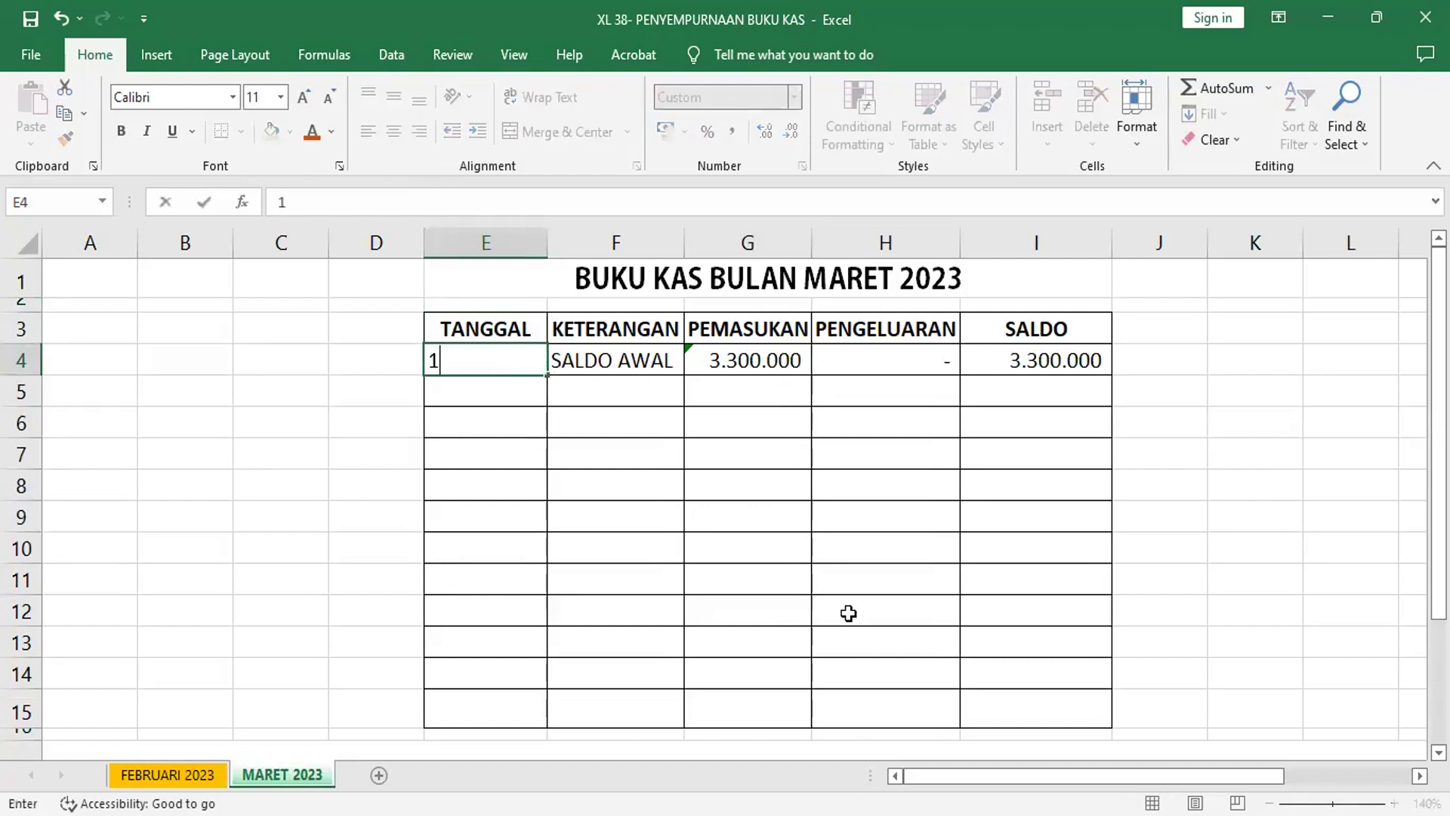
type("MAR")
key("Return")
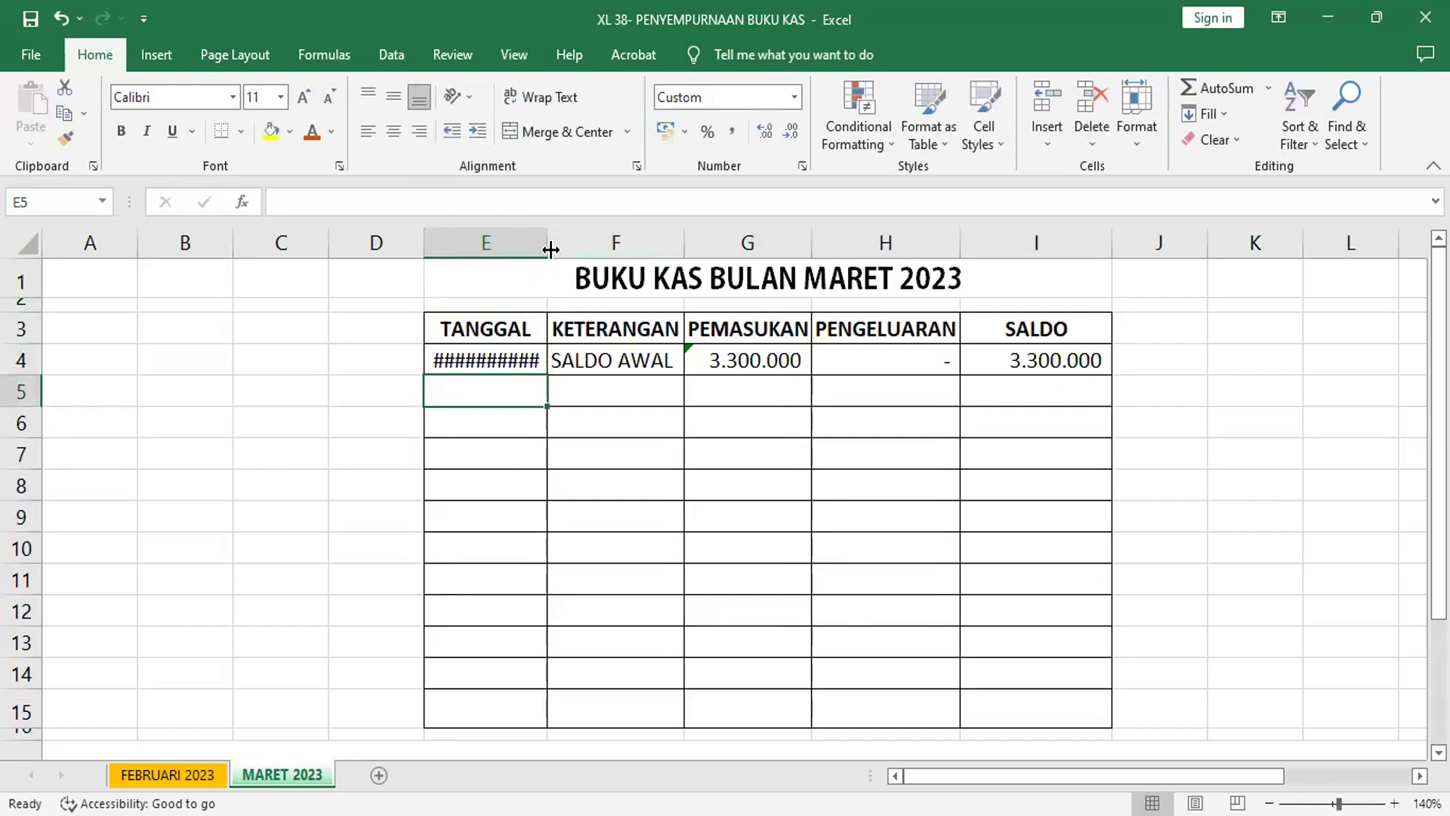
key("alt+h")
key("o")
key("i")
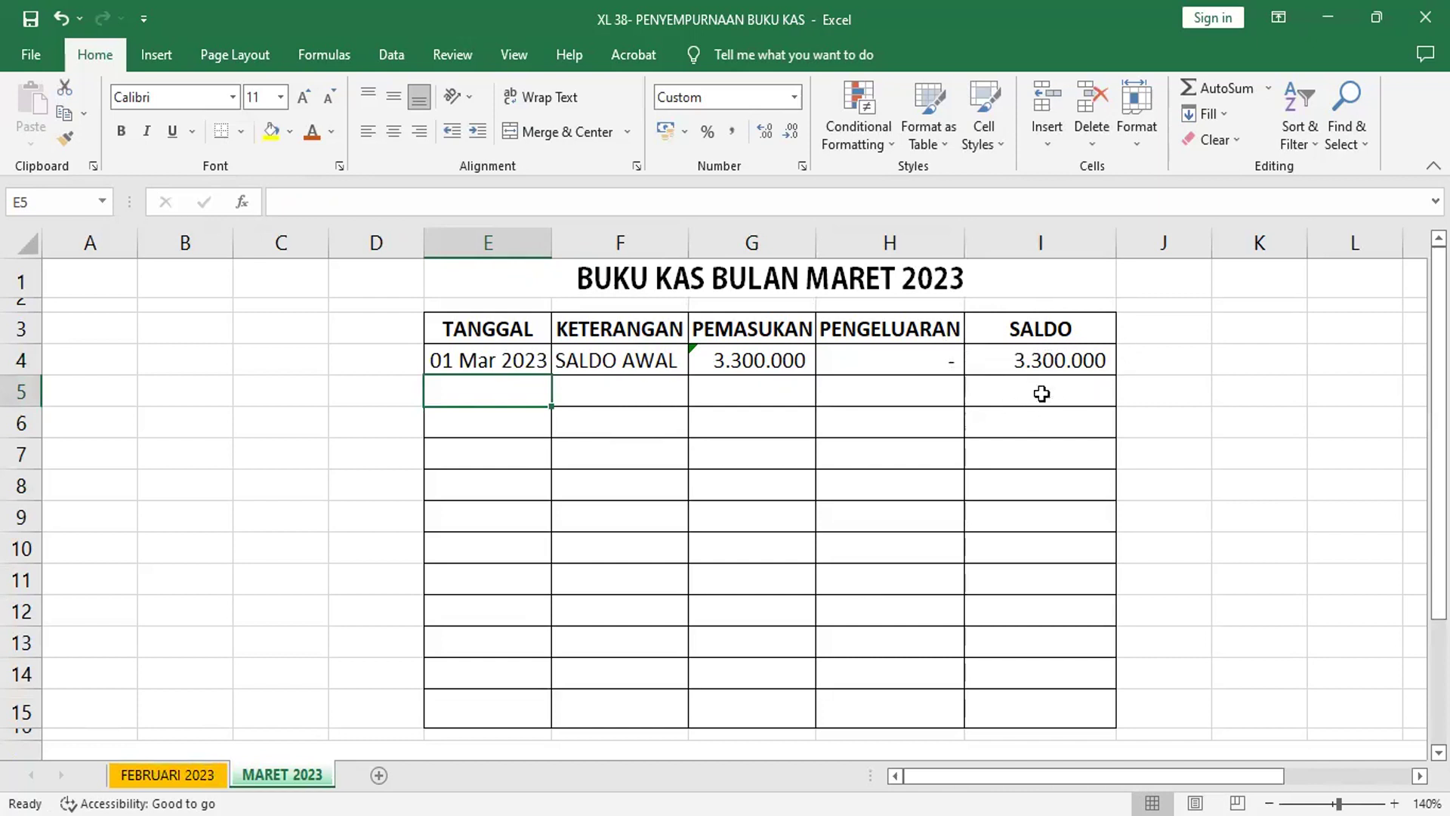
Correct February's BAYAR PLN expense in H8 to 153.000, making closing SALDO 3.282.000
left_click(202, 775)
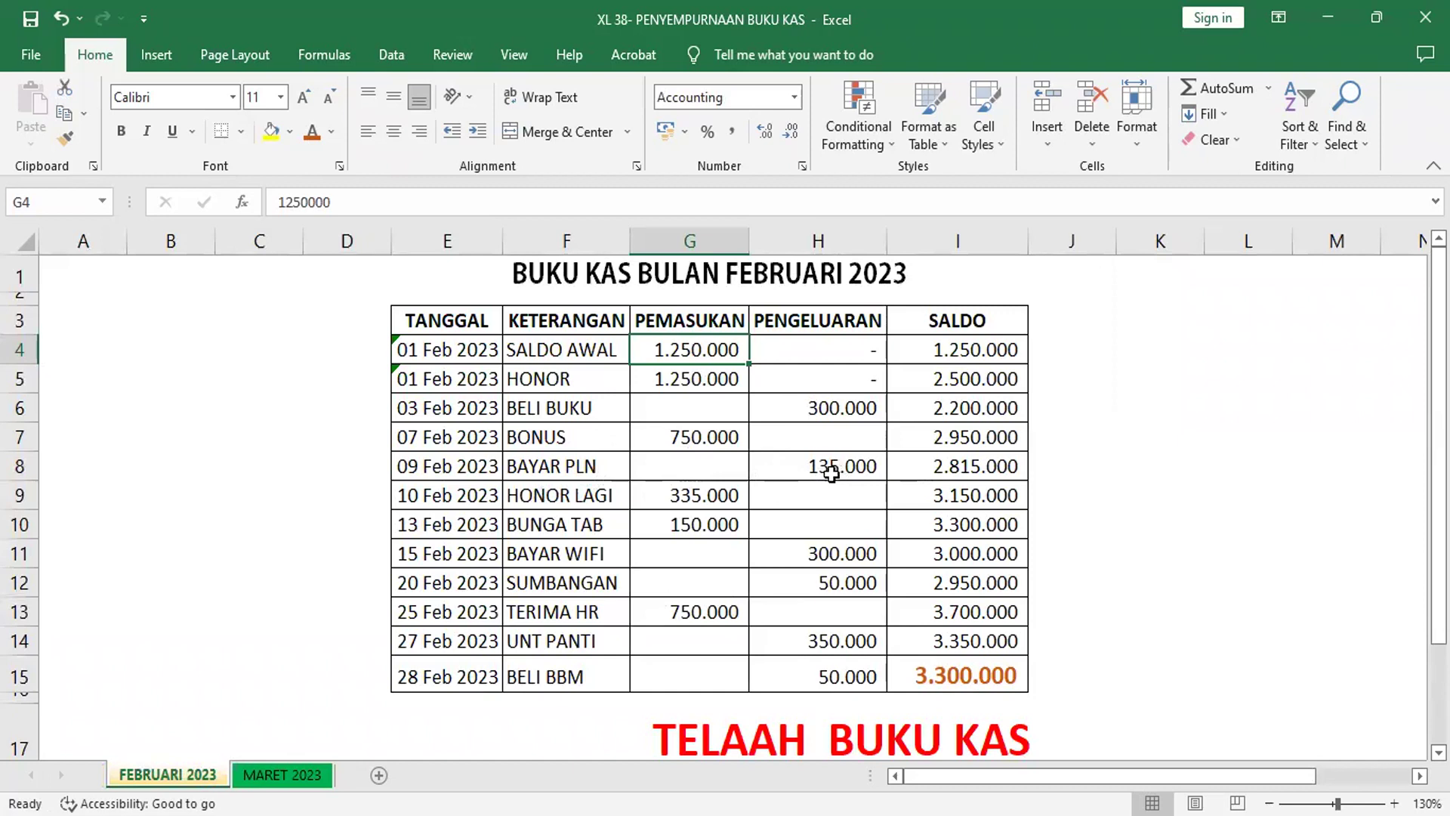
left_click(817, 474)
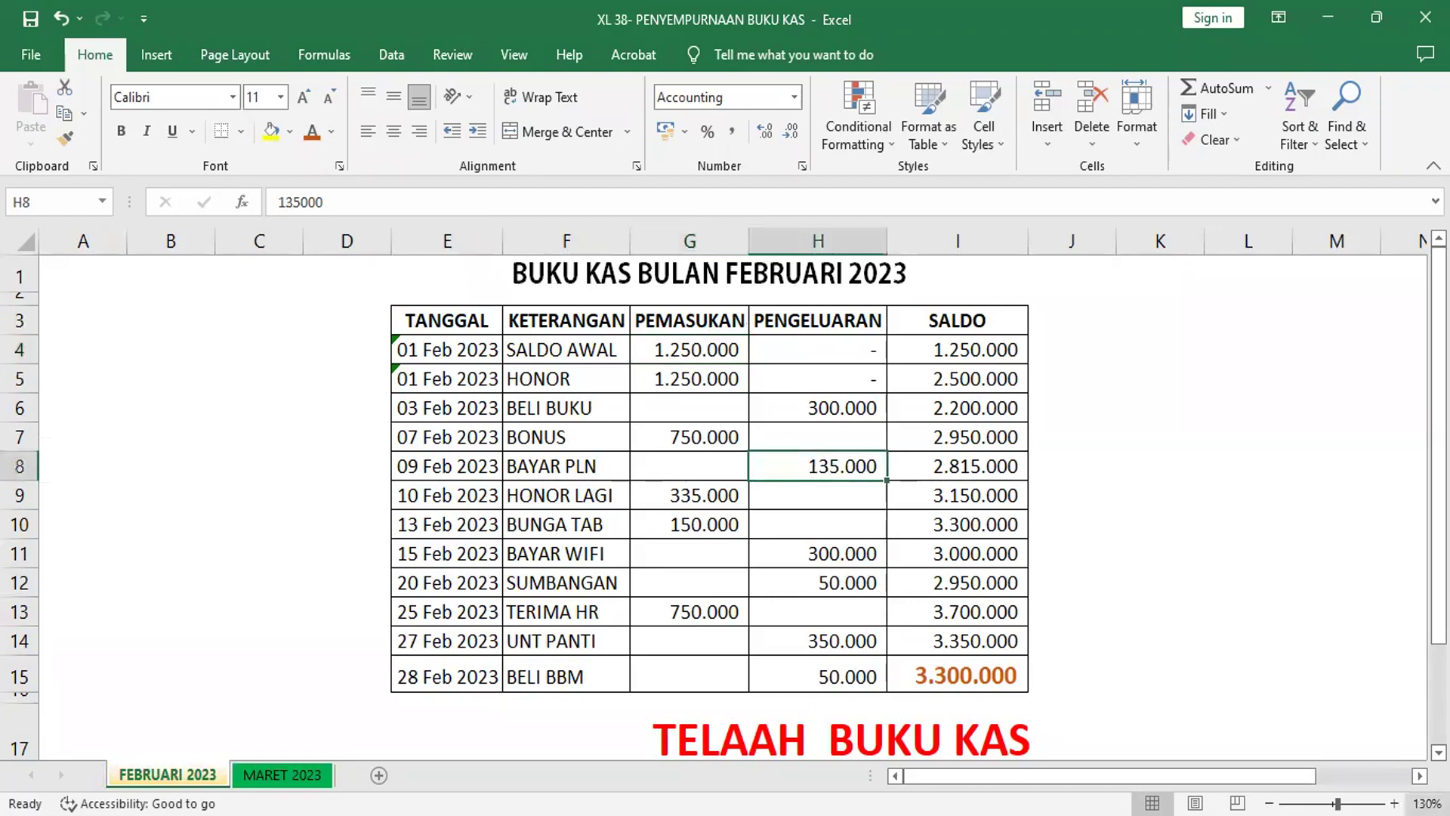
type("153000")
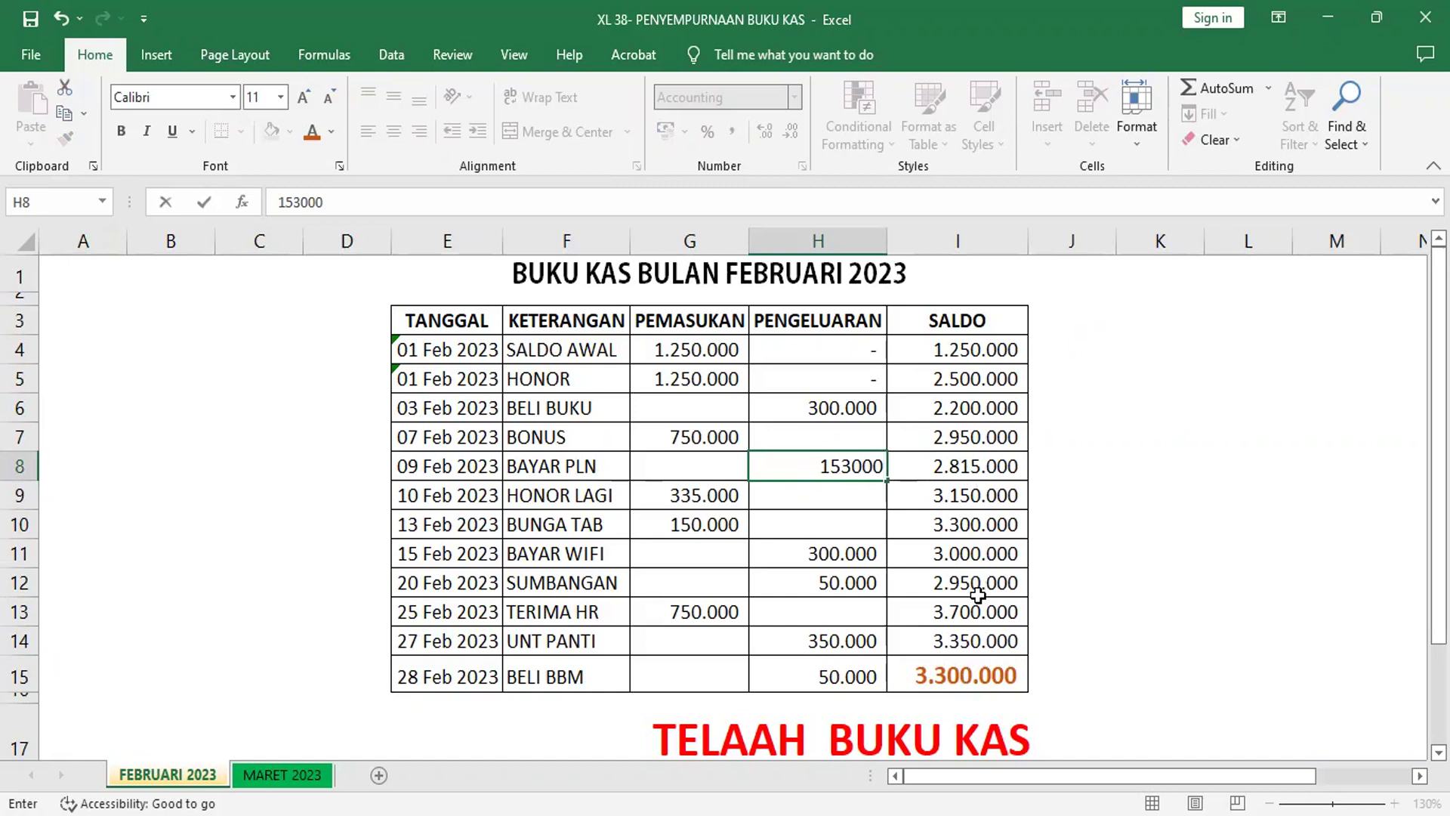
key("Return")
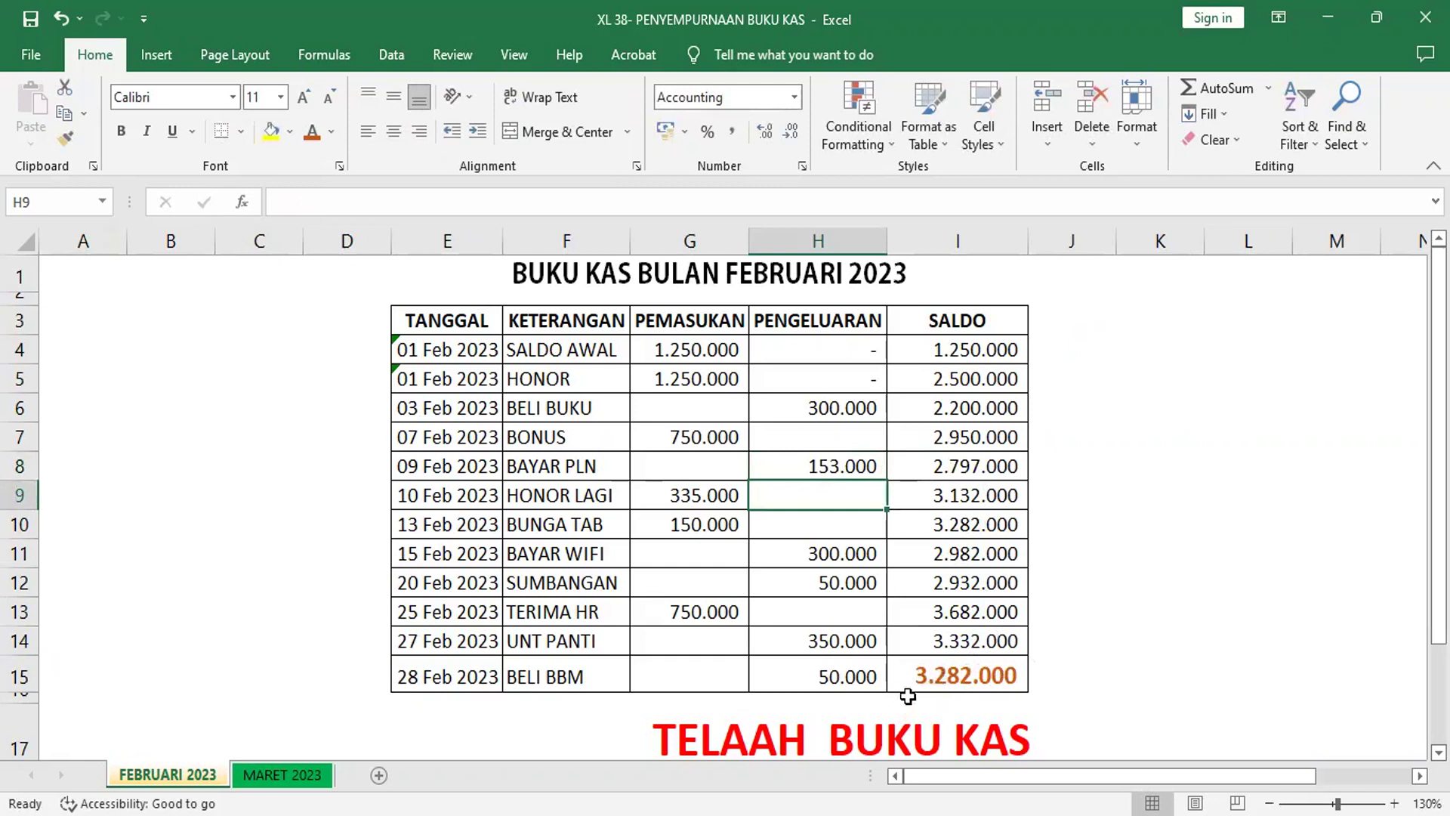
left_click(983, 681)
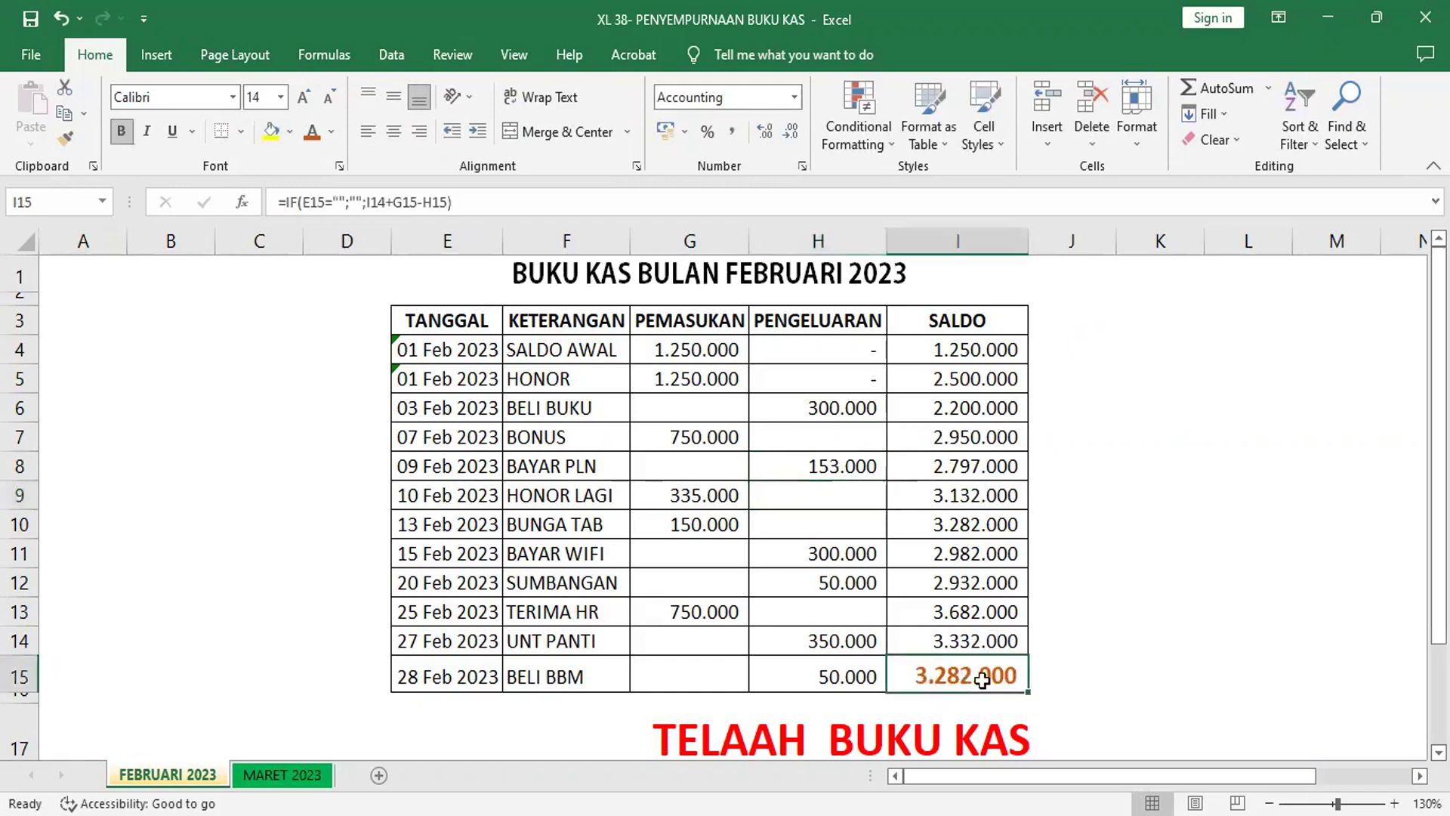
Fill February's closing saldo I15 (3.282.000) light blue, comparing it with March's opening balance
left_click(295, 131)
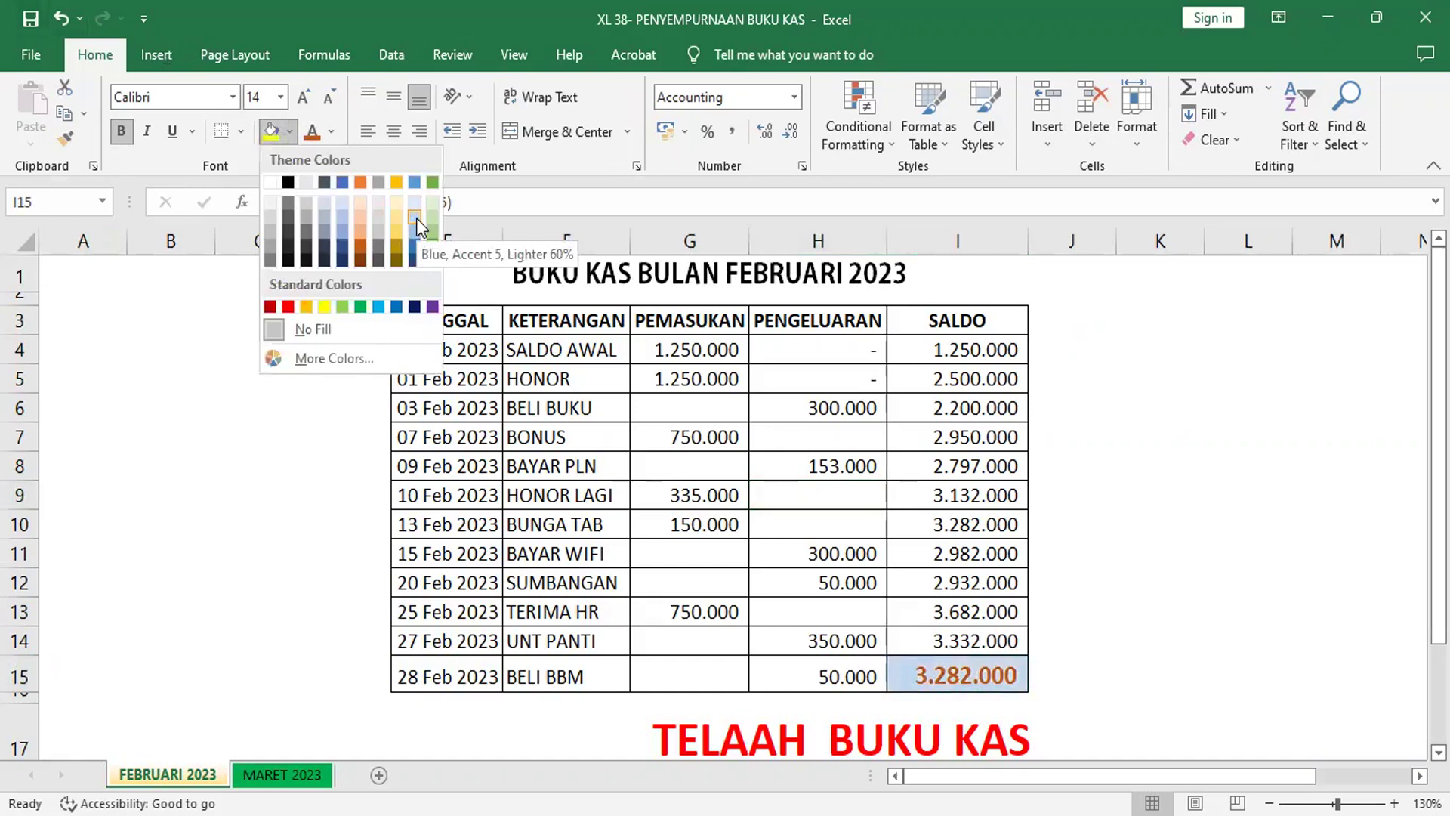
left_click(961, 672)
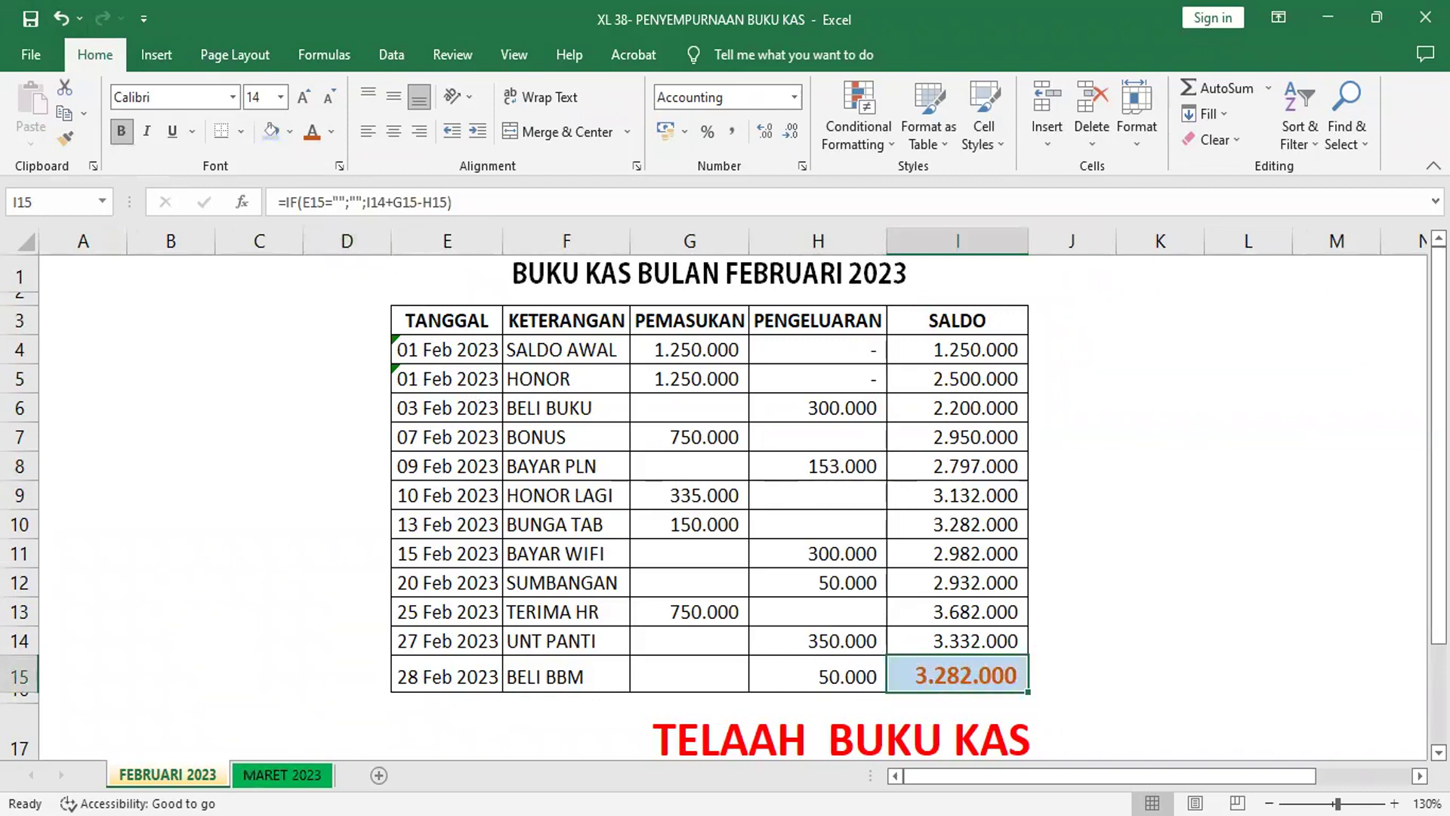
key("ctrl+Page_Down")
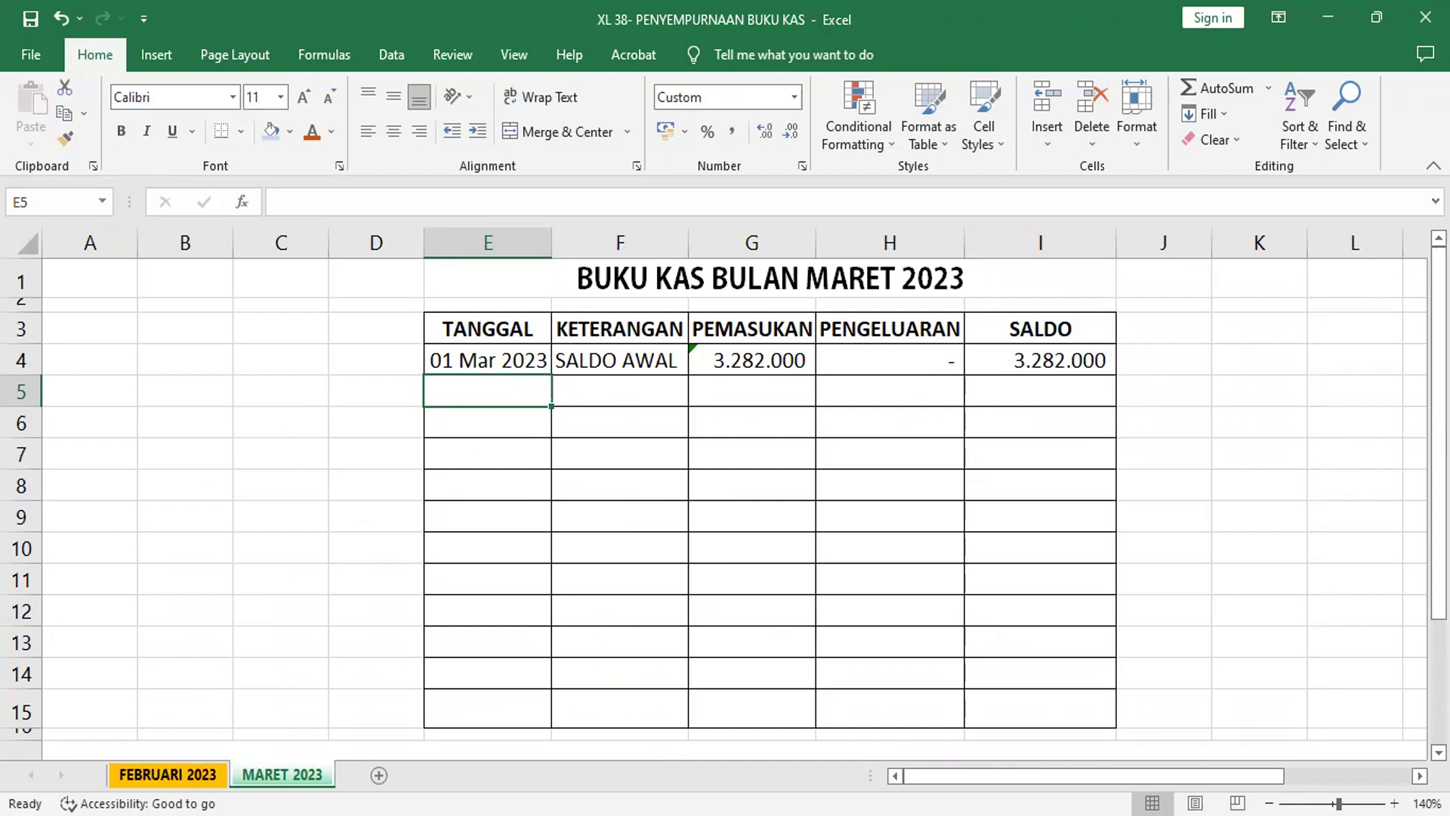
left_click(168, 774)
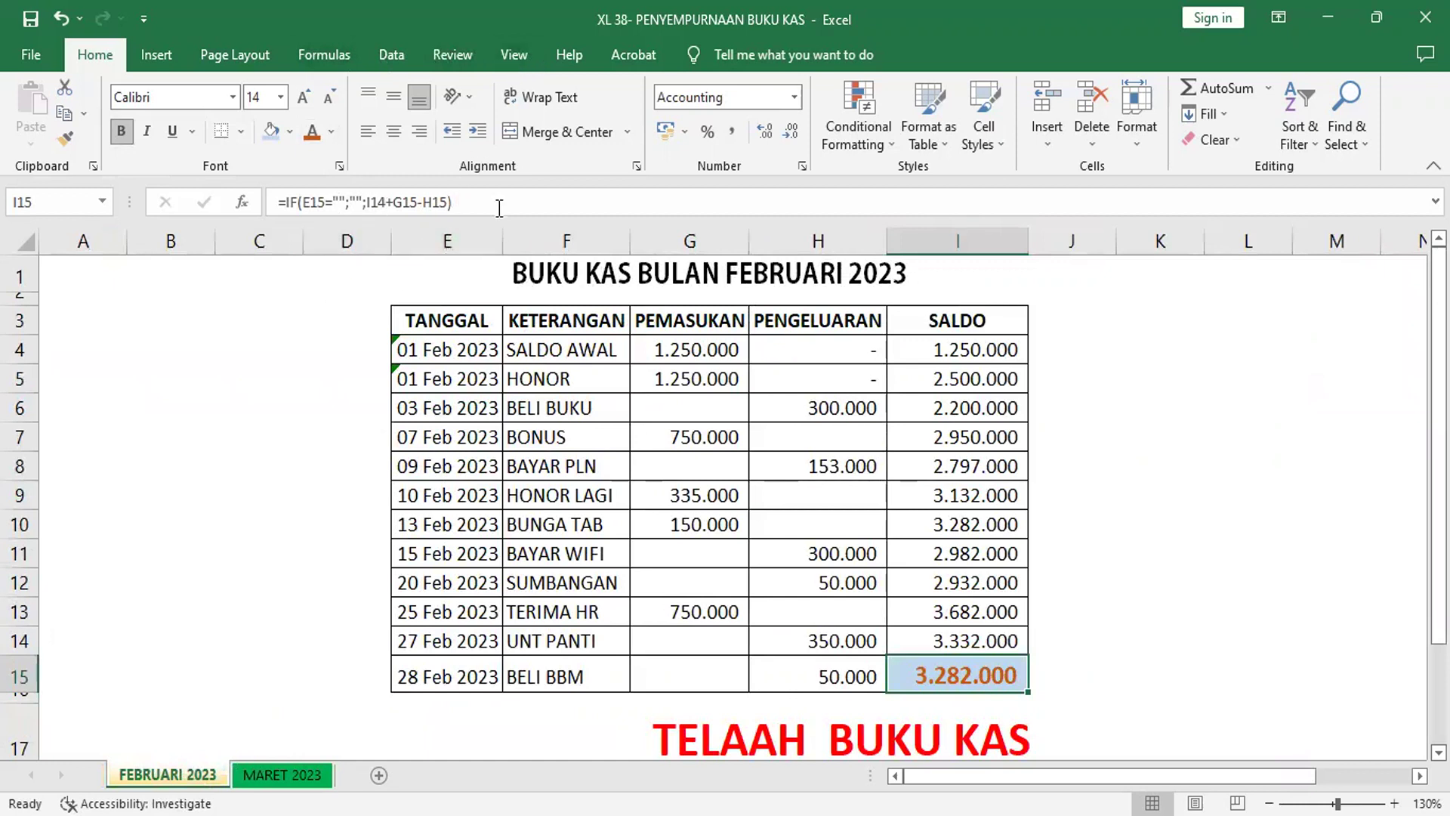
Hide the formula bar and select the February entry range E4:H15
left_click(533, 54)
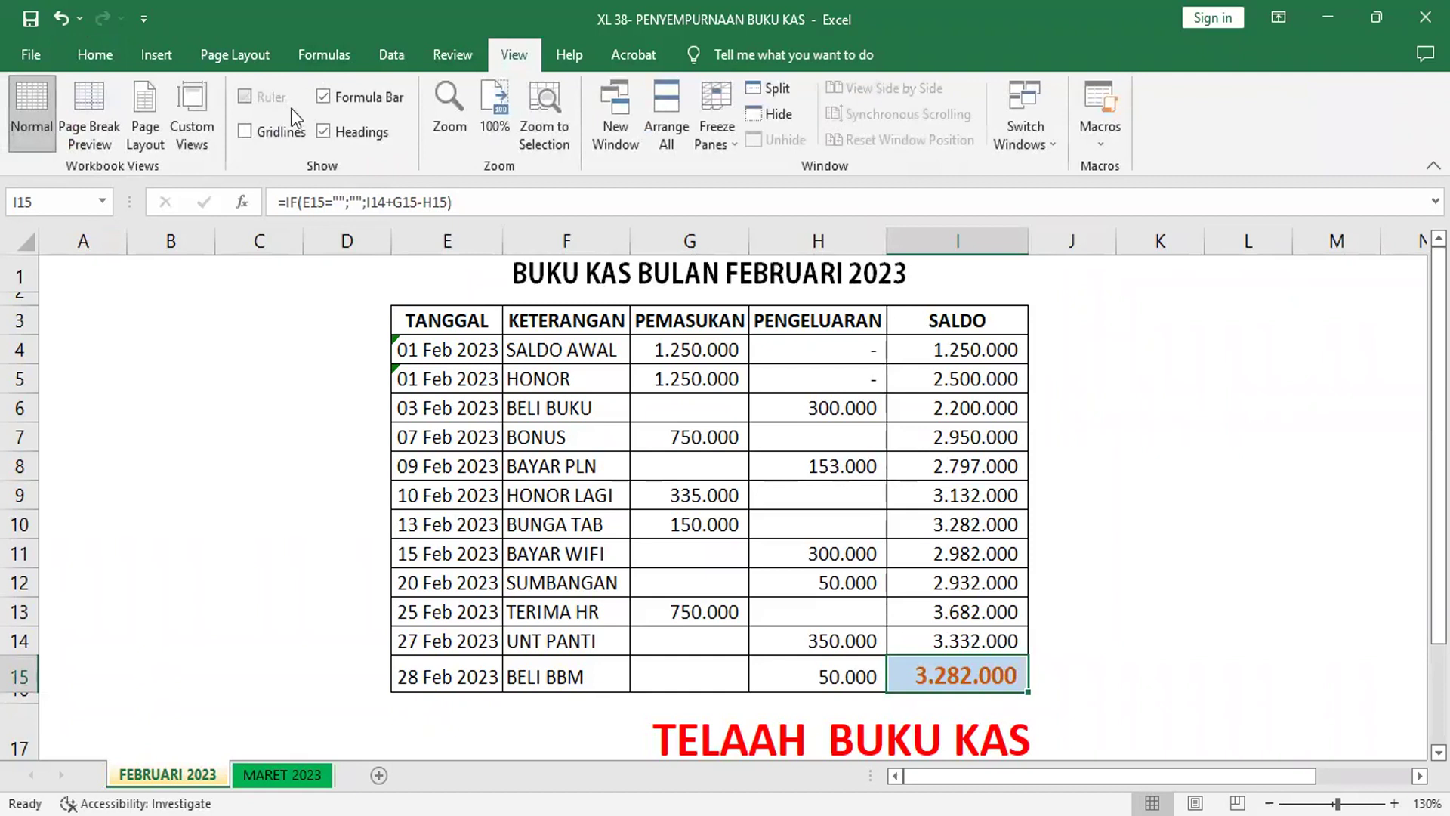
left_click(350, 103)
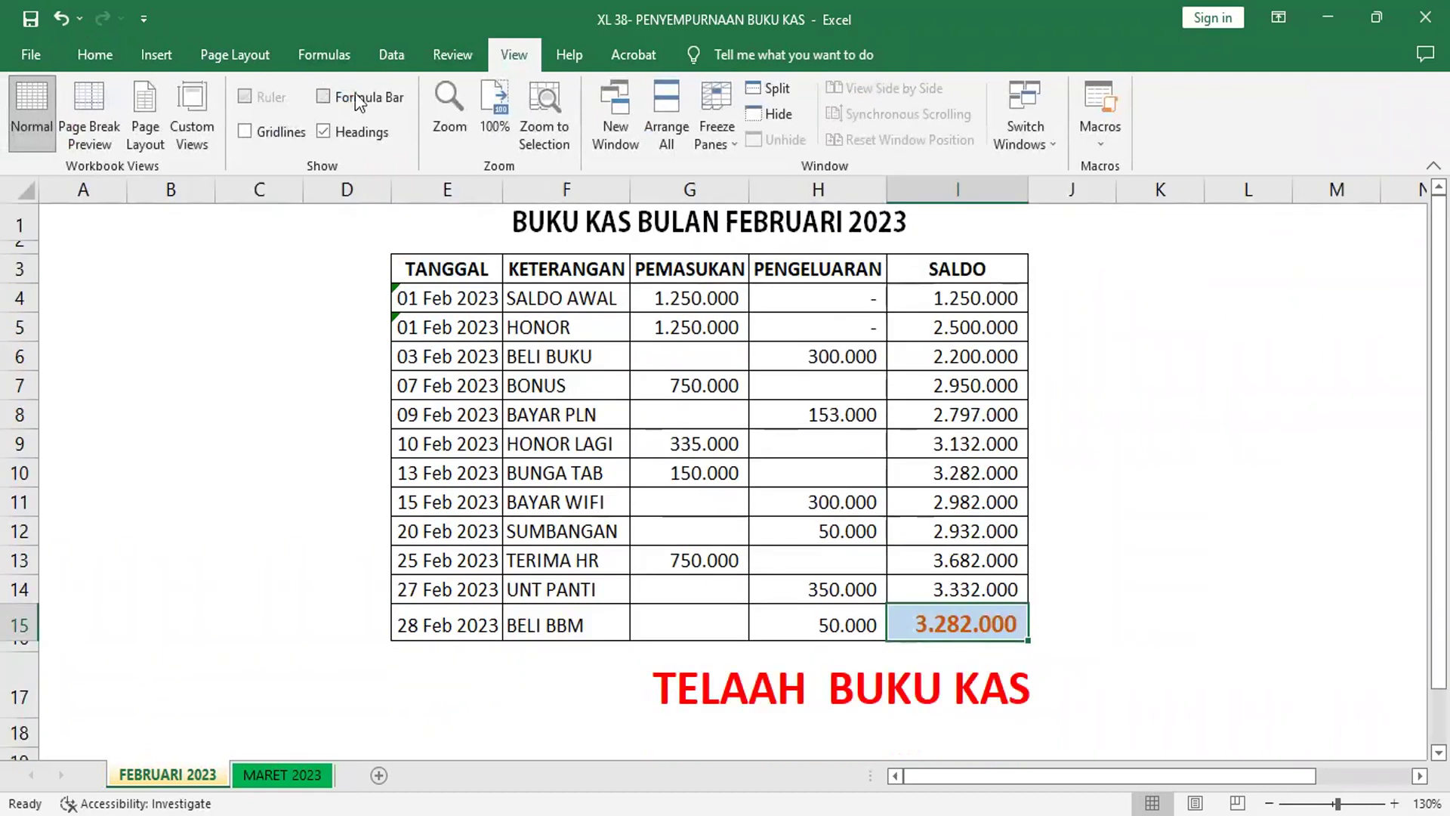
left_click(1176, 345)
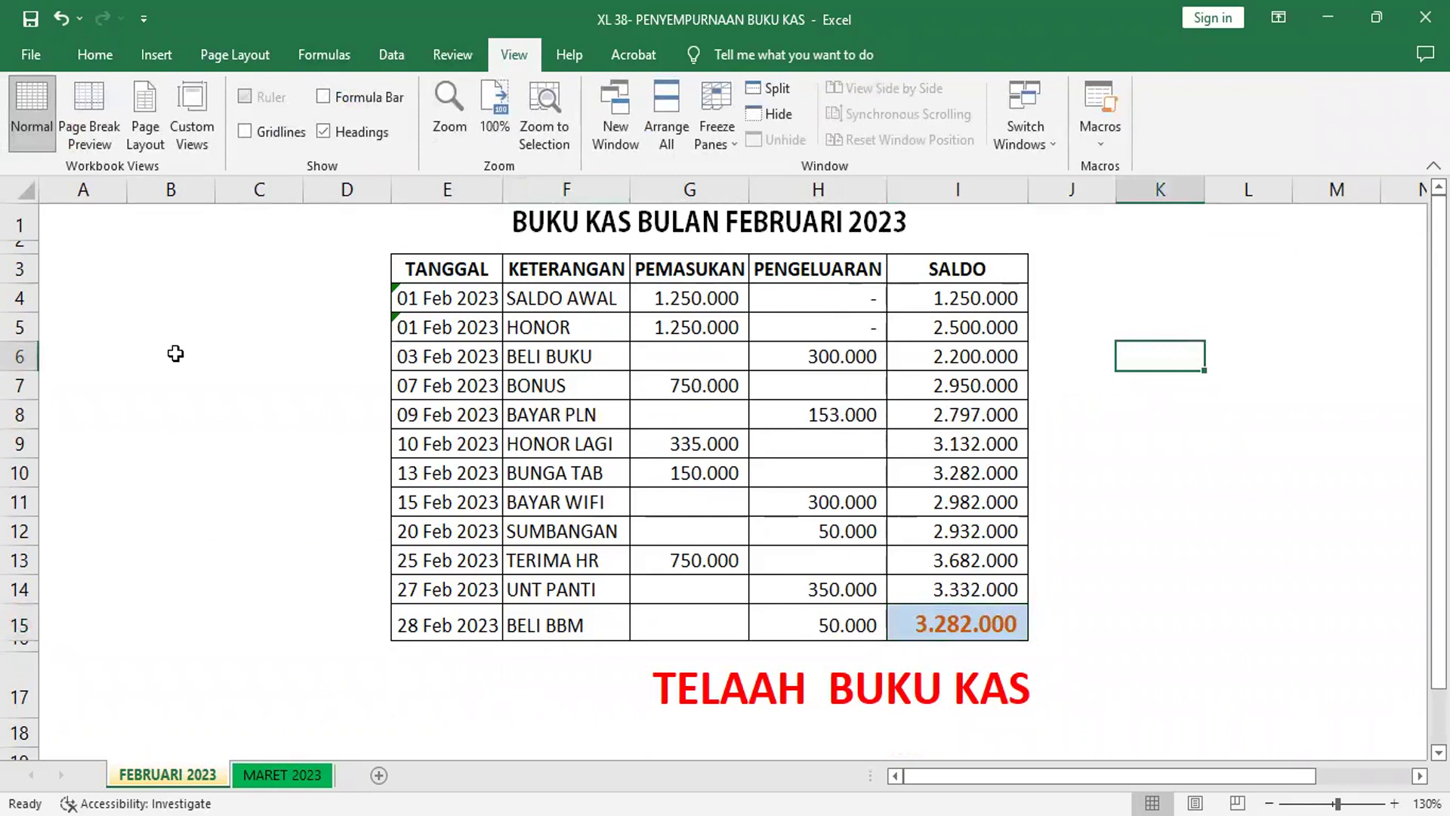
left_click(458, 300)
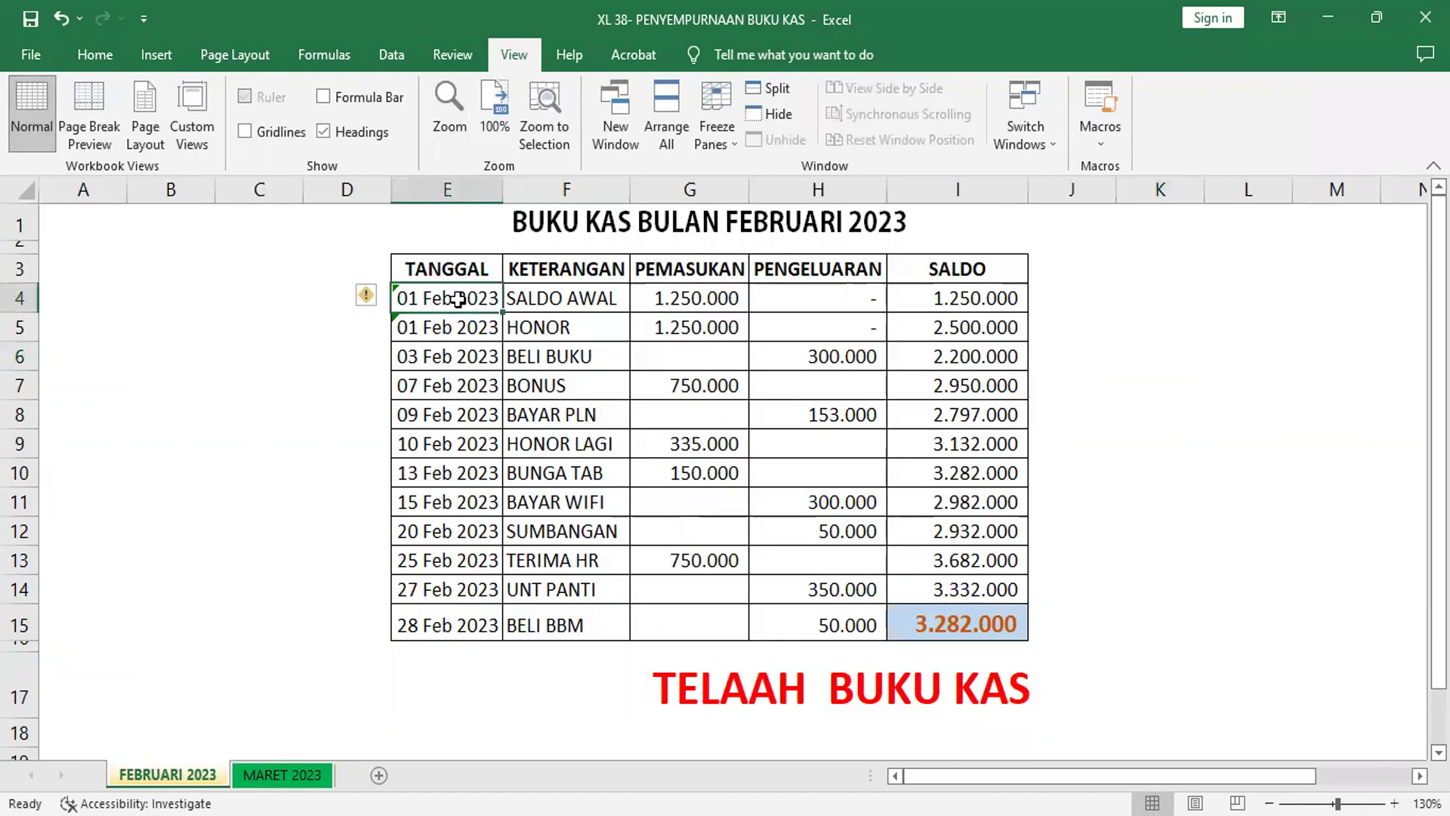
left_click(850, 624, "shift")
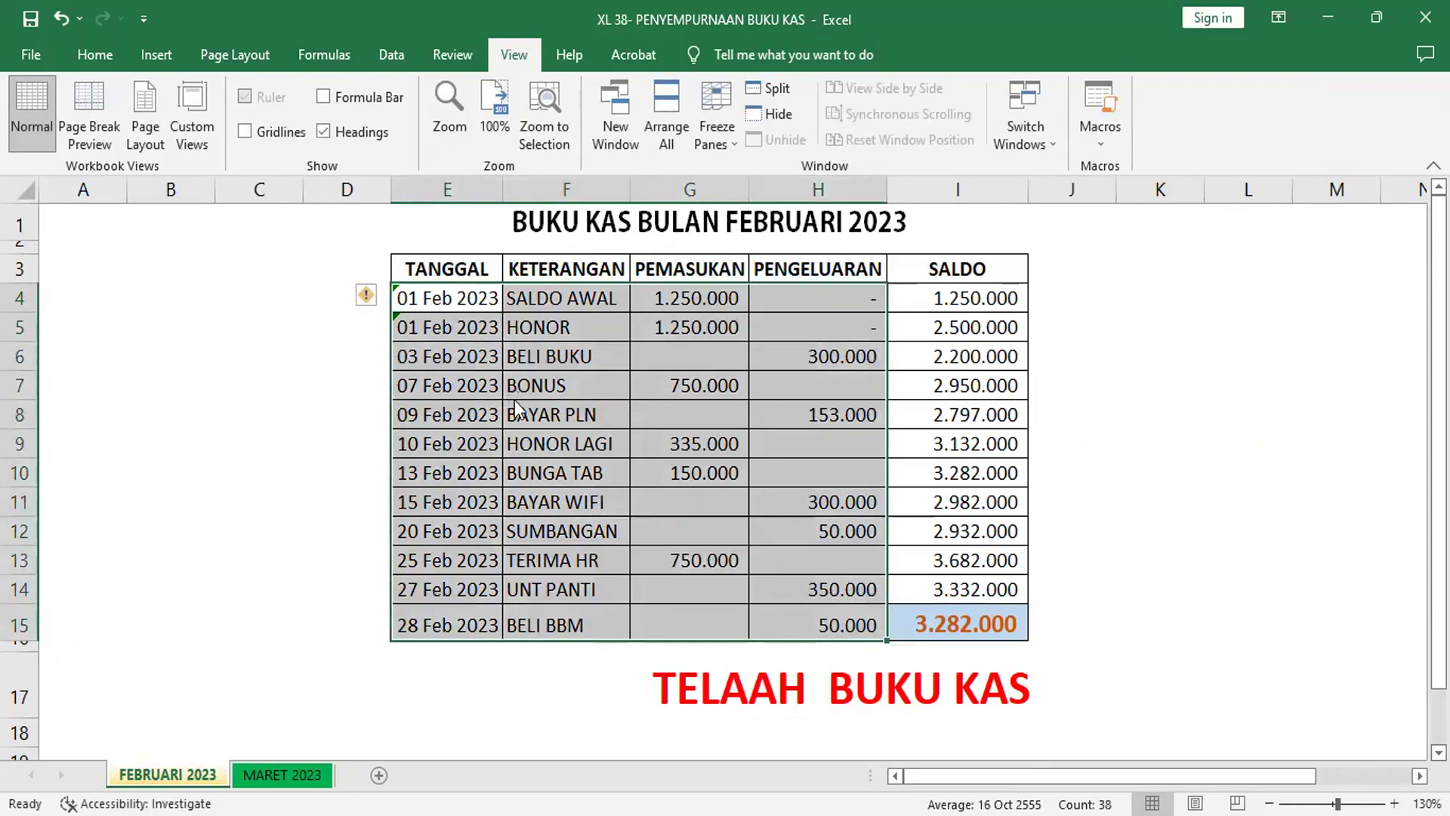
Turn off Locked for the February entry cells E4:H15 in Format Cells > Protection
right_click(518, 624)
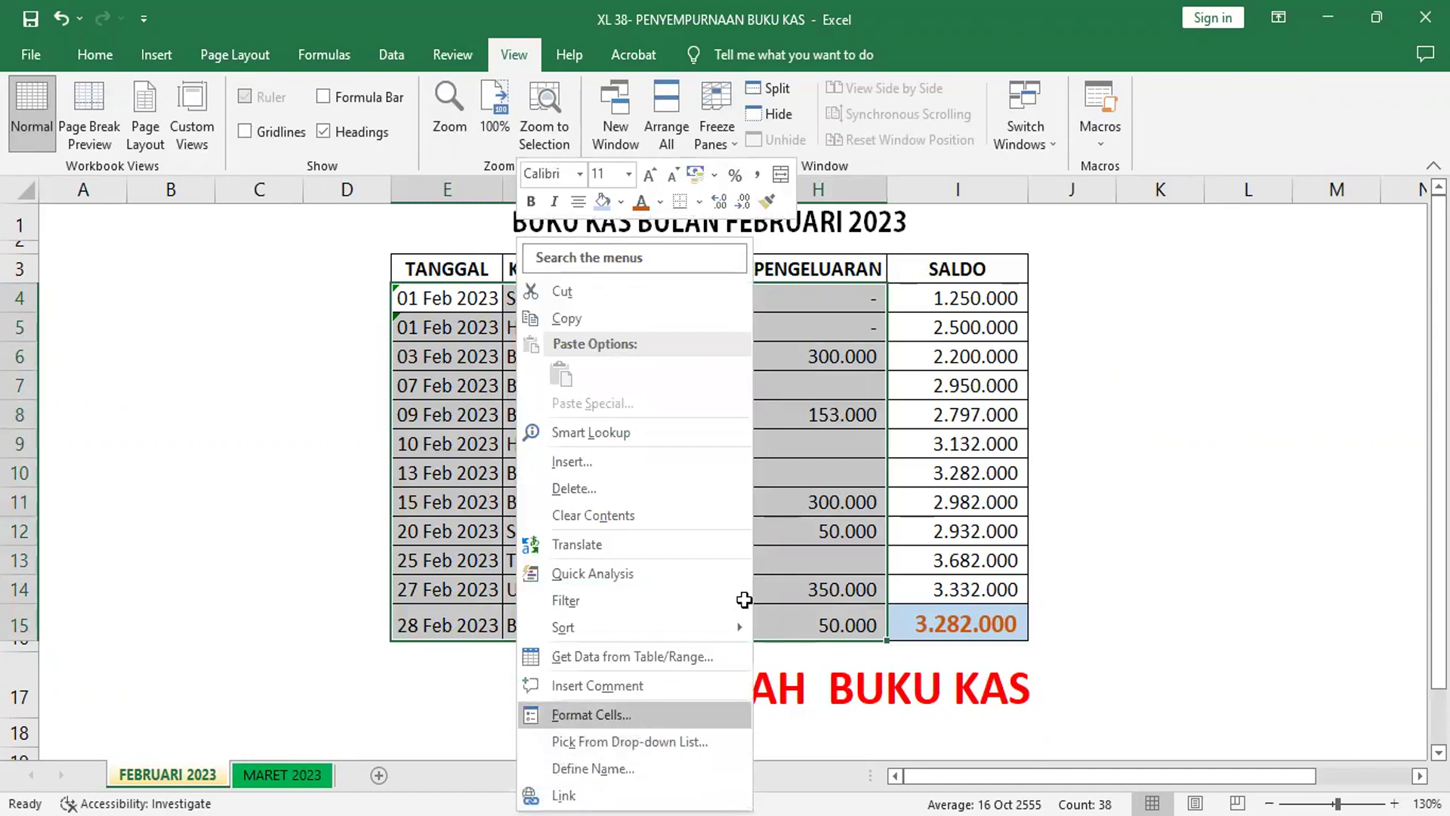
key("Return")
left_click(702, 321)
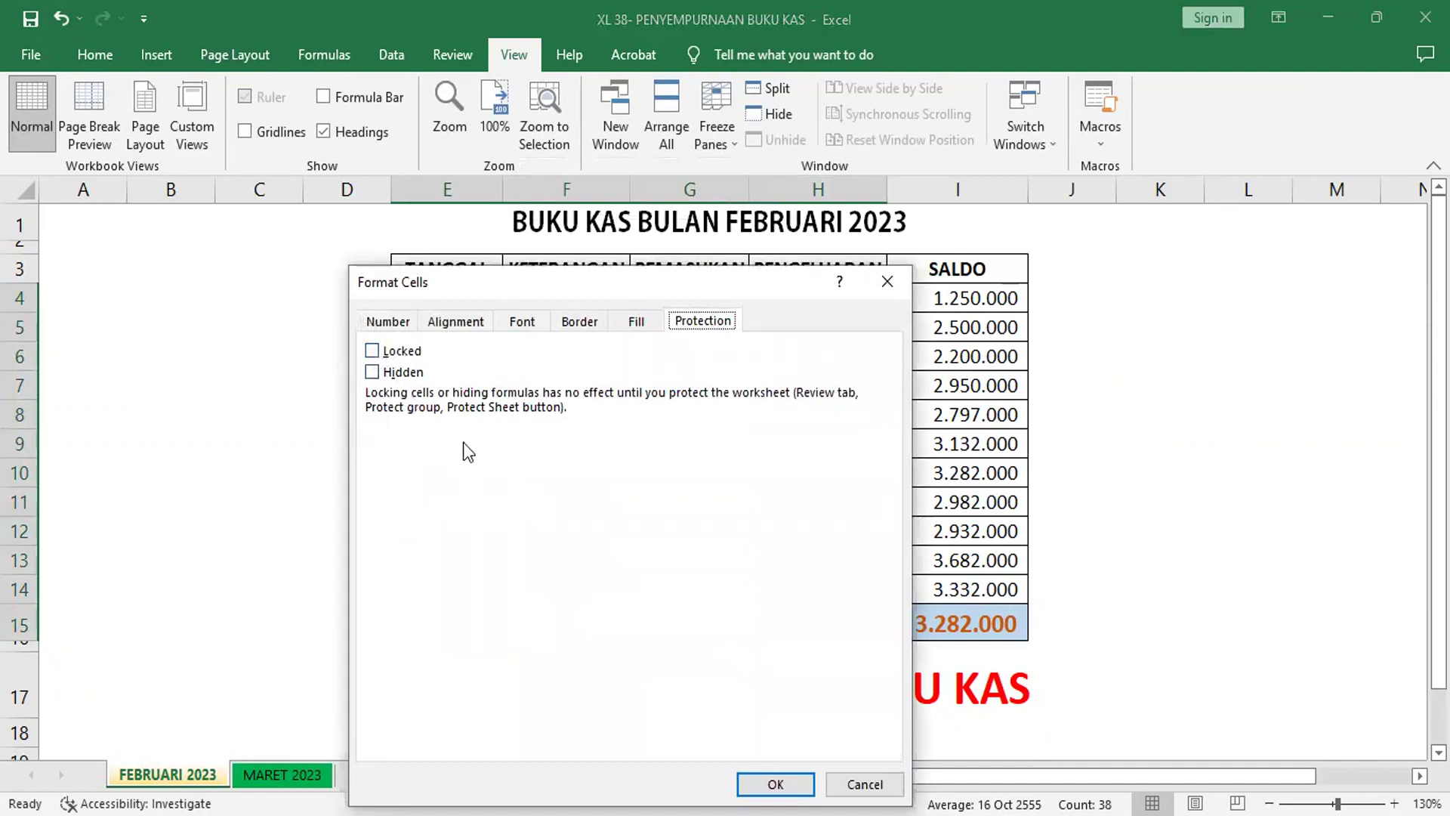
left_click(776, 784)
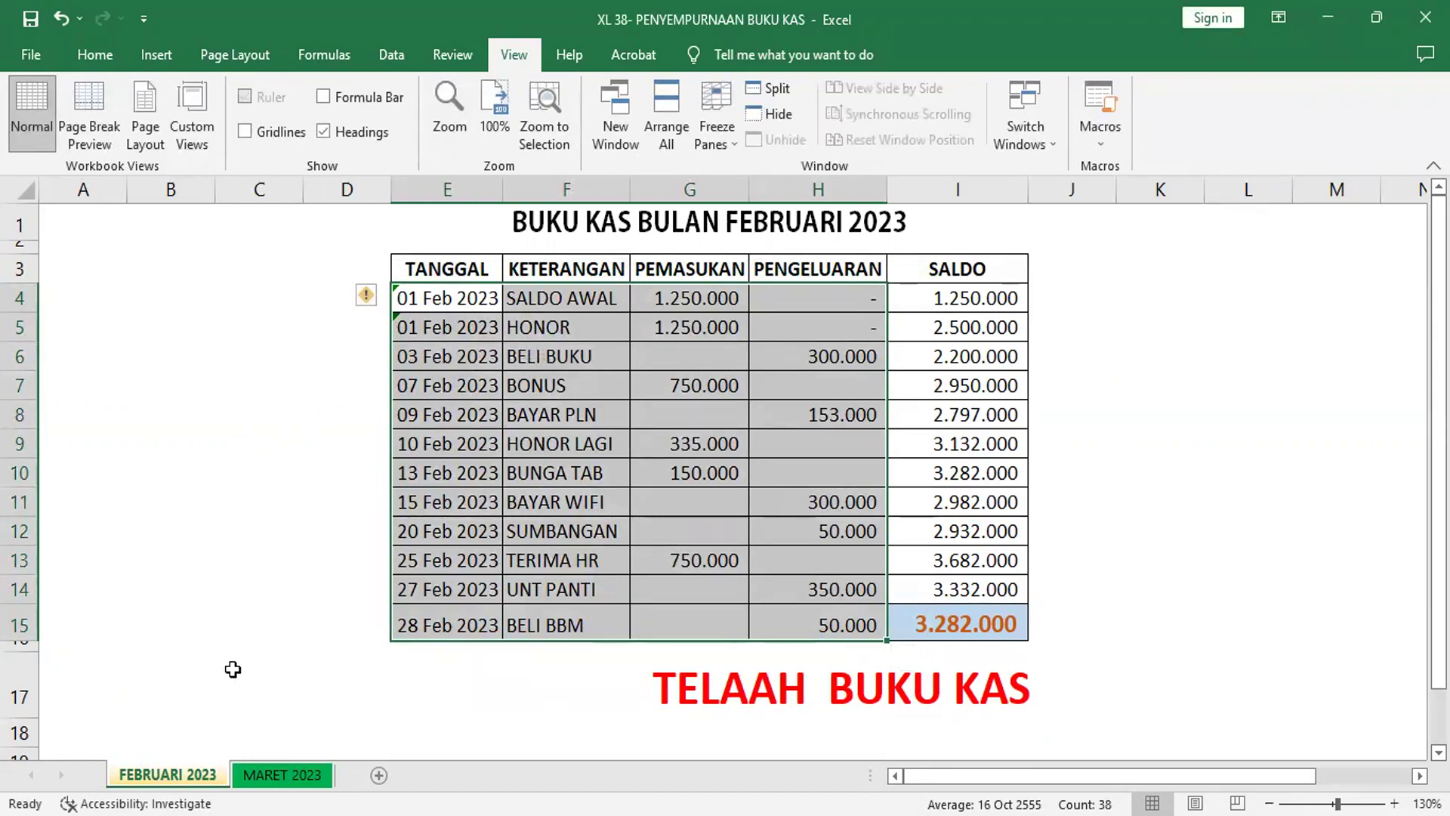
left_click(228, 553)
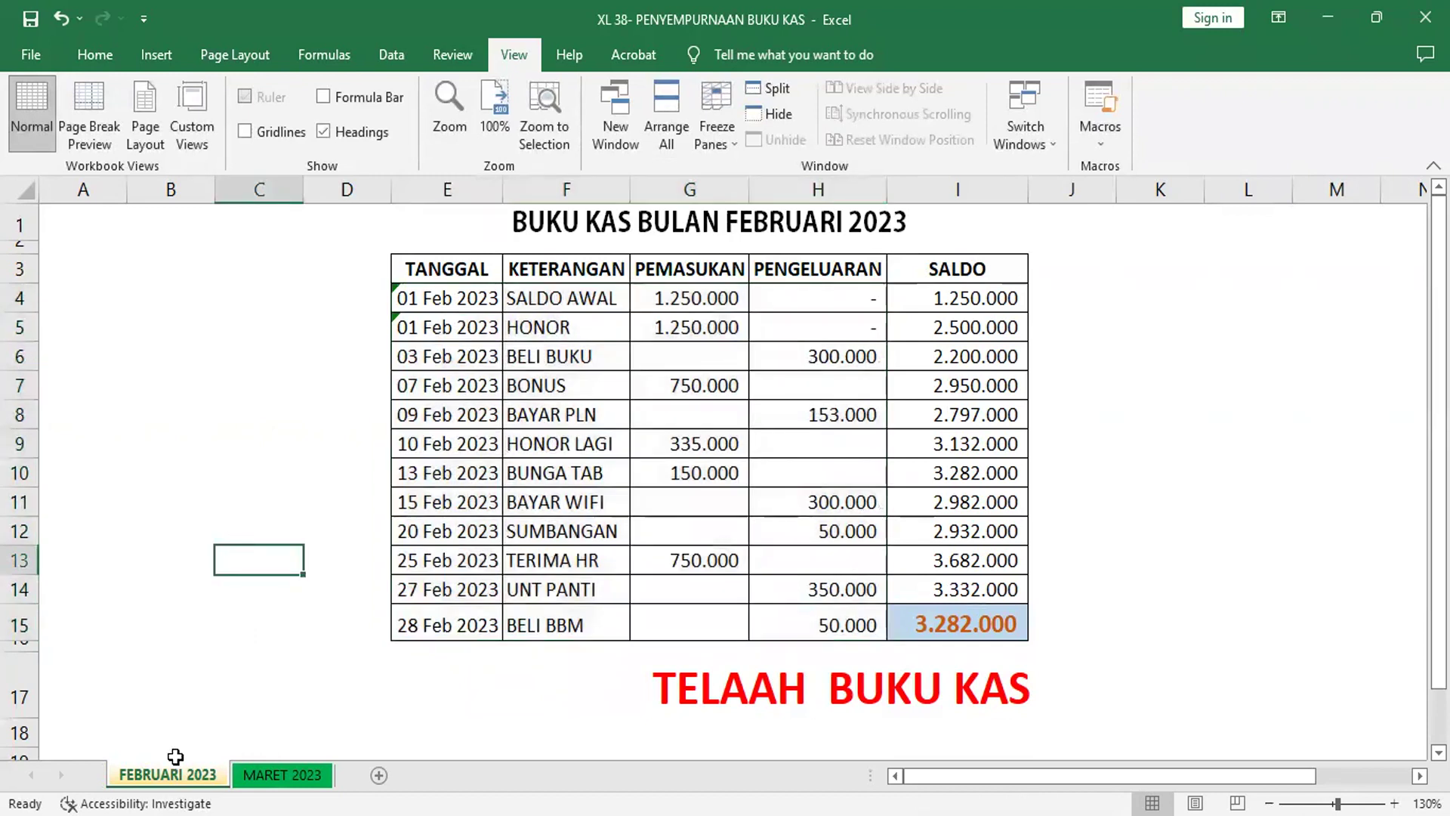
left_click(462, 59)
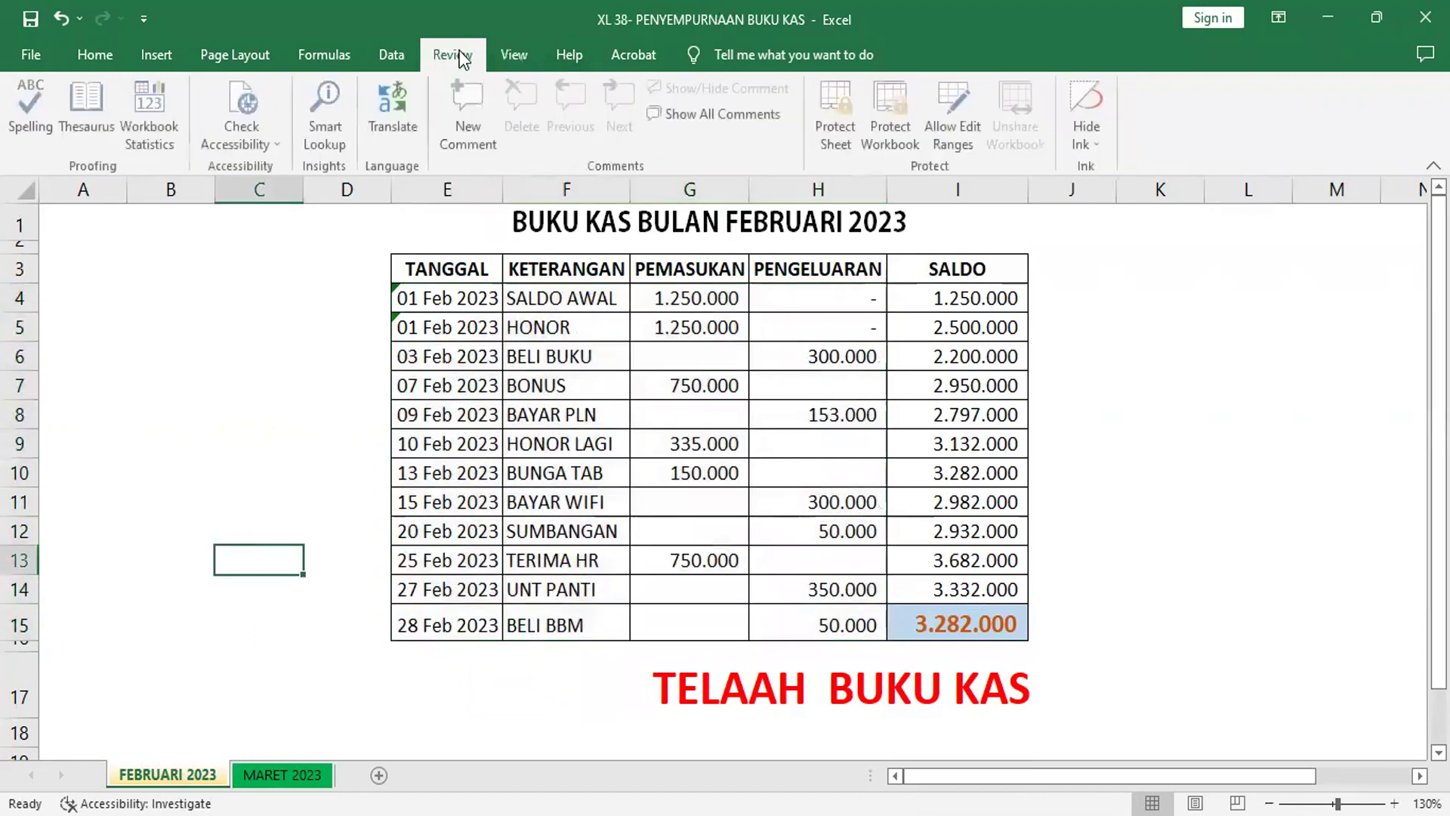
Protect the FEBRUARI 2023 sheet with Select locked cells turned off
left_click(838, 106)
left_click(279, 473)
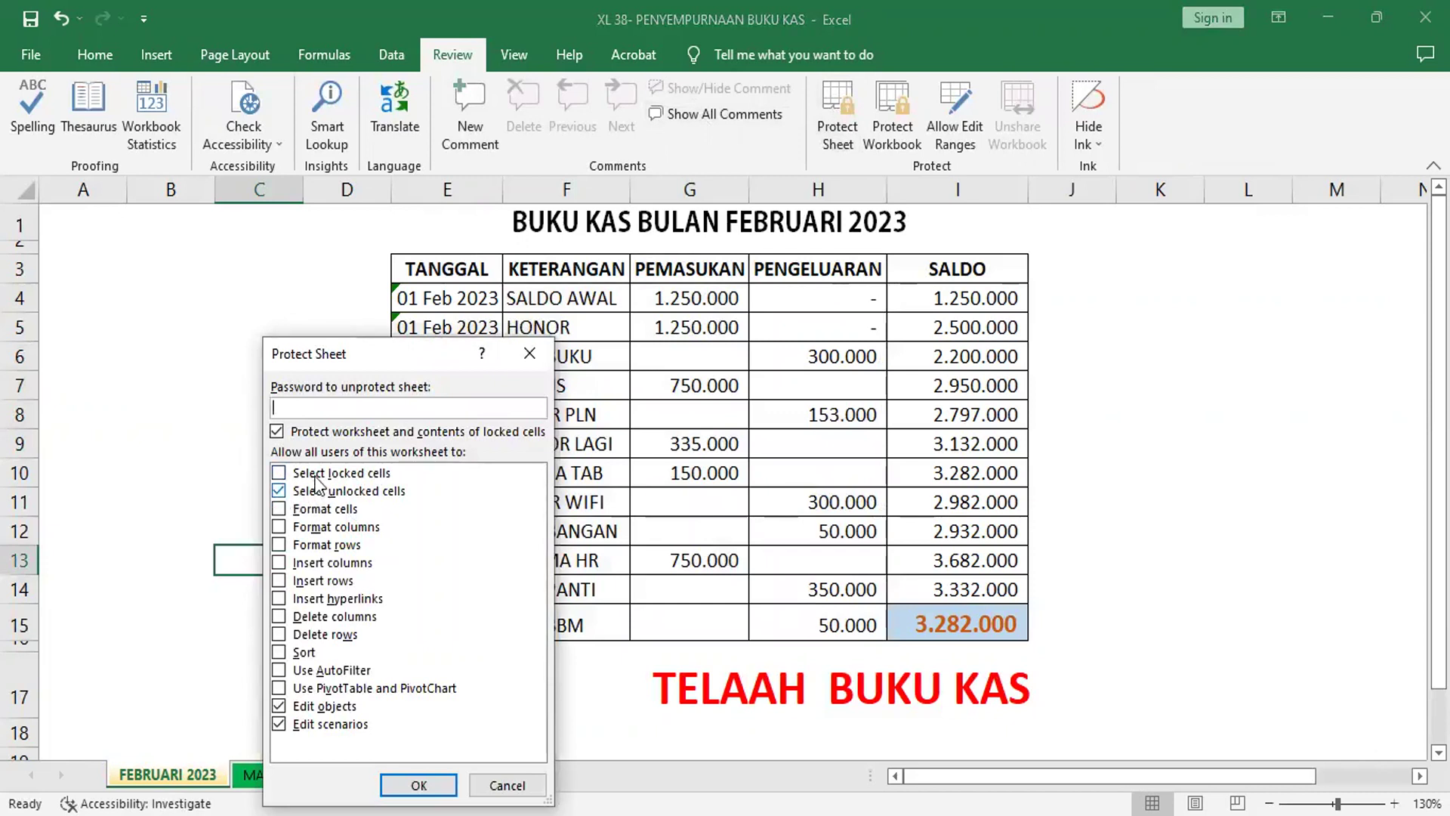
left_click(418, 784)
Test selecting entry and opening-balance cells, then go to MARET 2023's opening balance G4
left_click(435, 358)
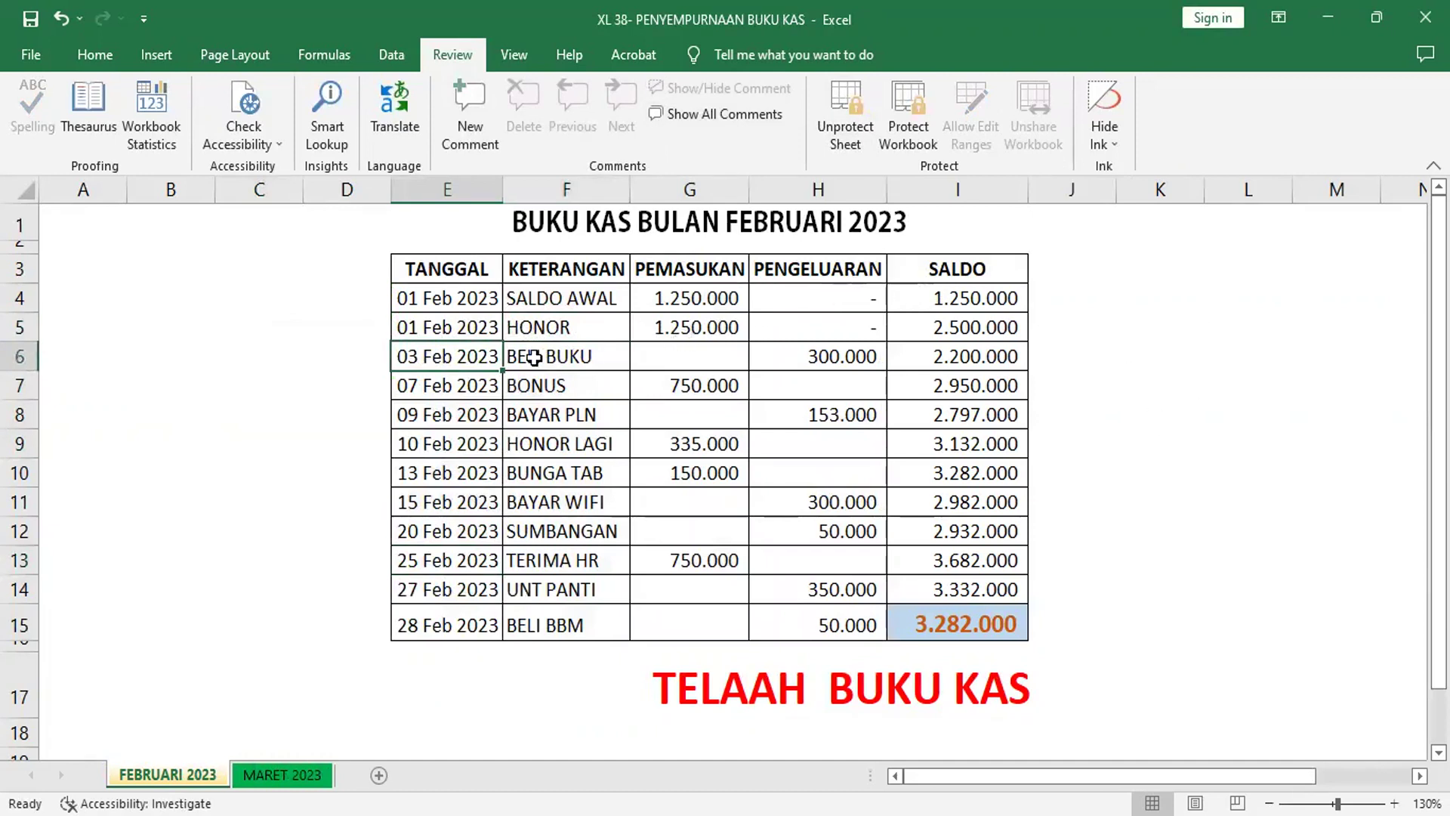
left_click(446, 293)
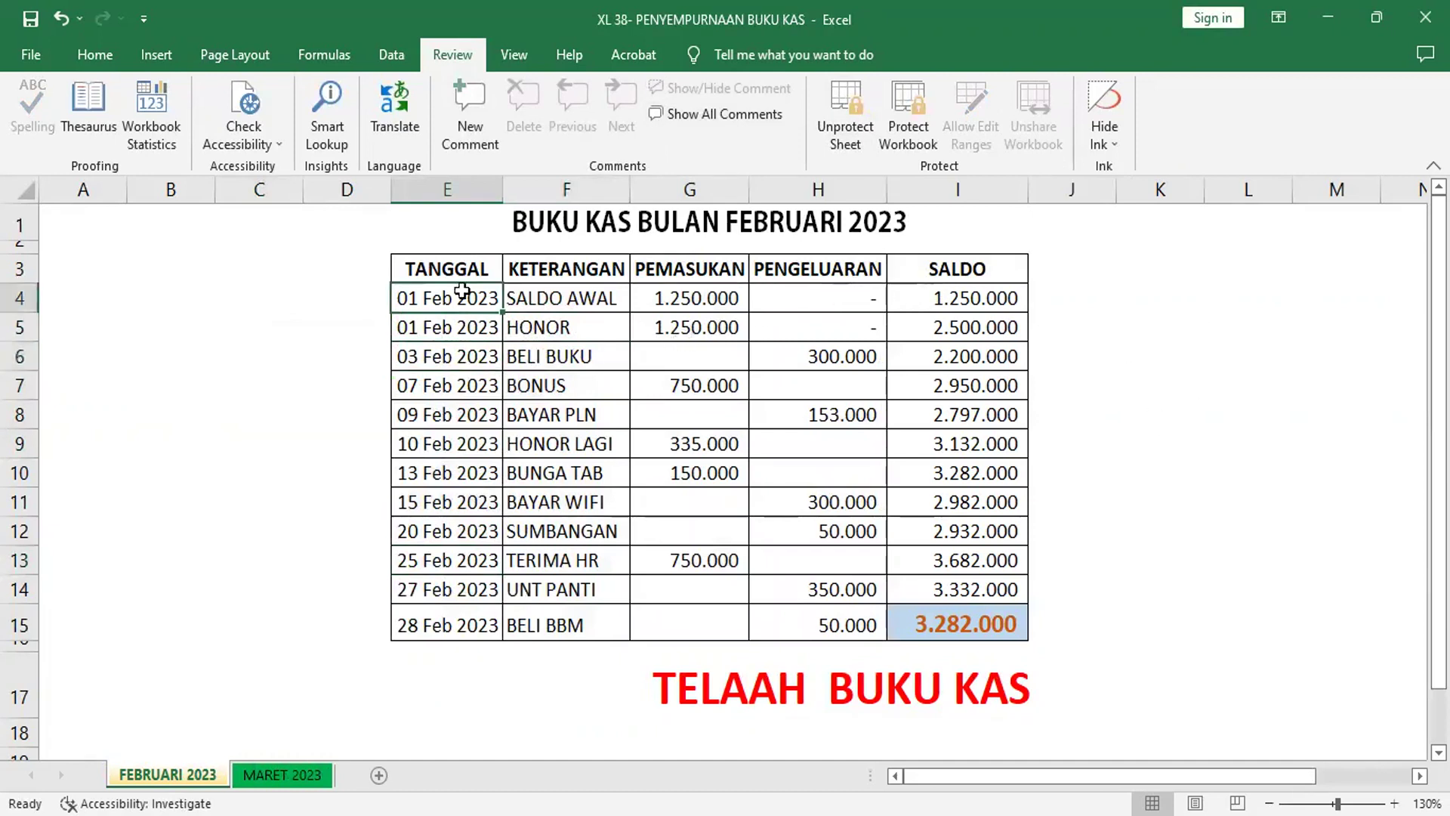
left_click(554, 288)
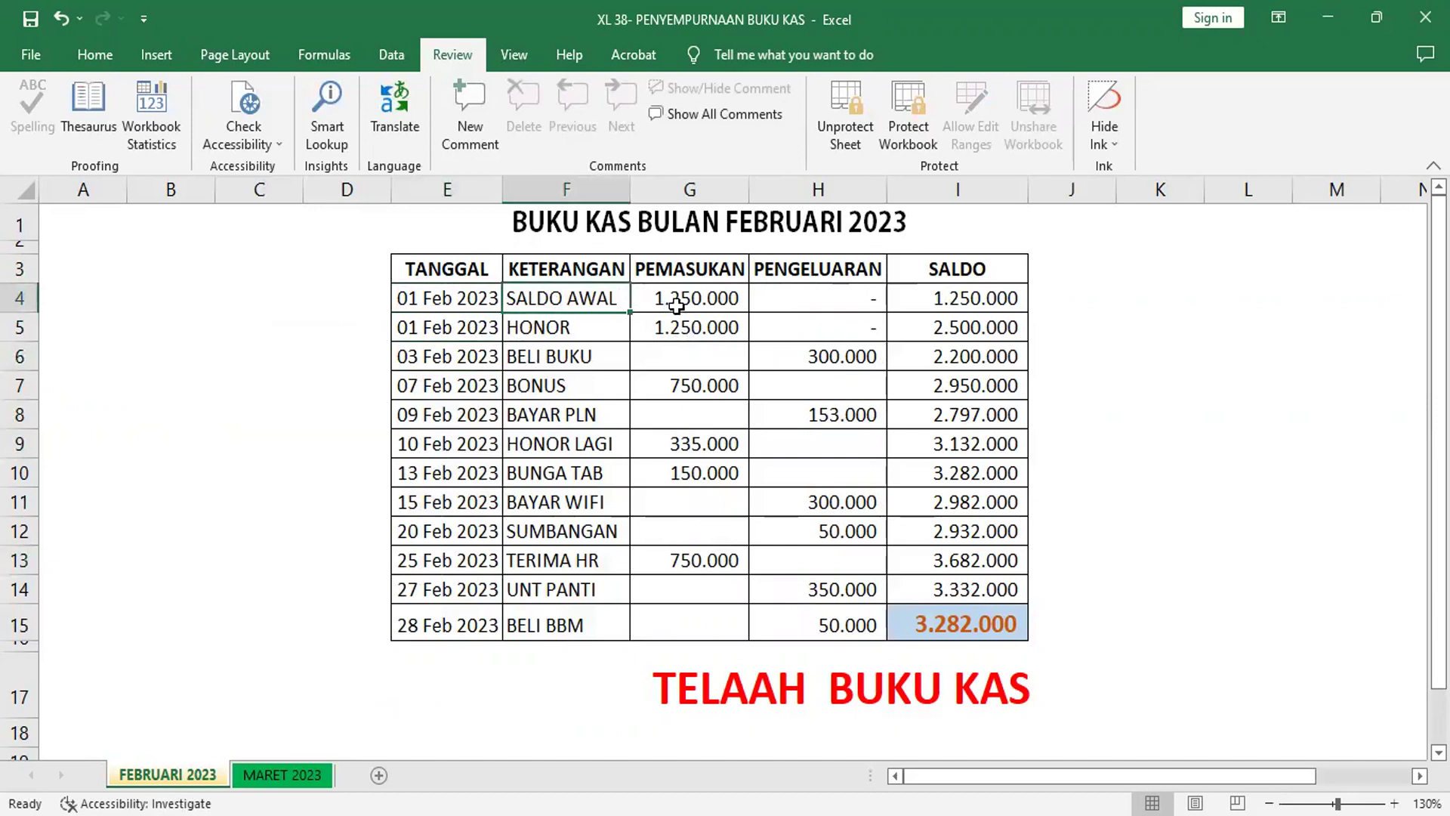
left_click(677, 306)
left_click(821, 301)
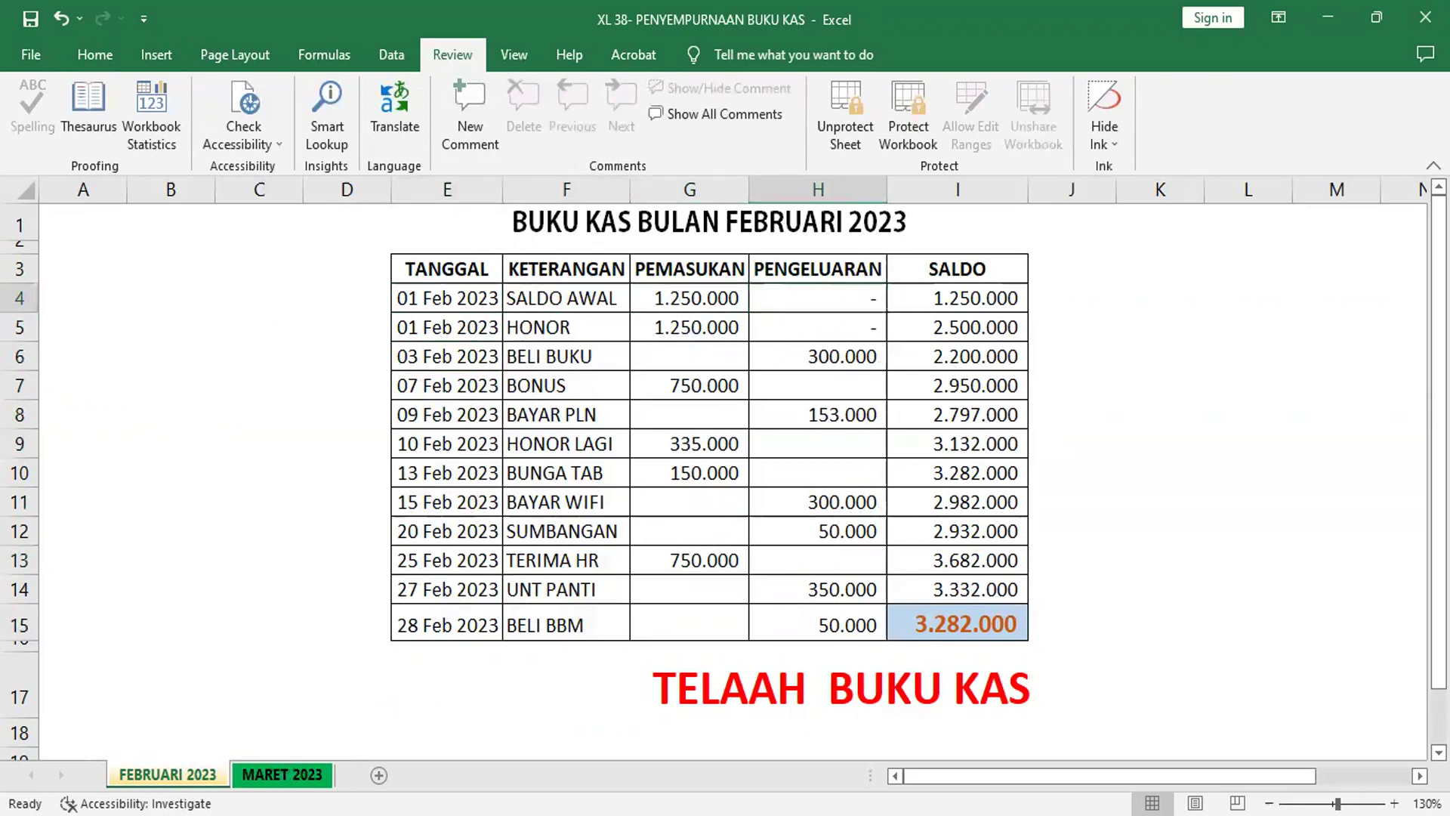
left_click(282, 774)
left_click(714, 305)
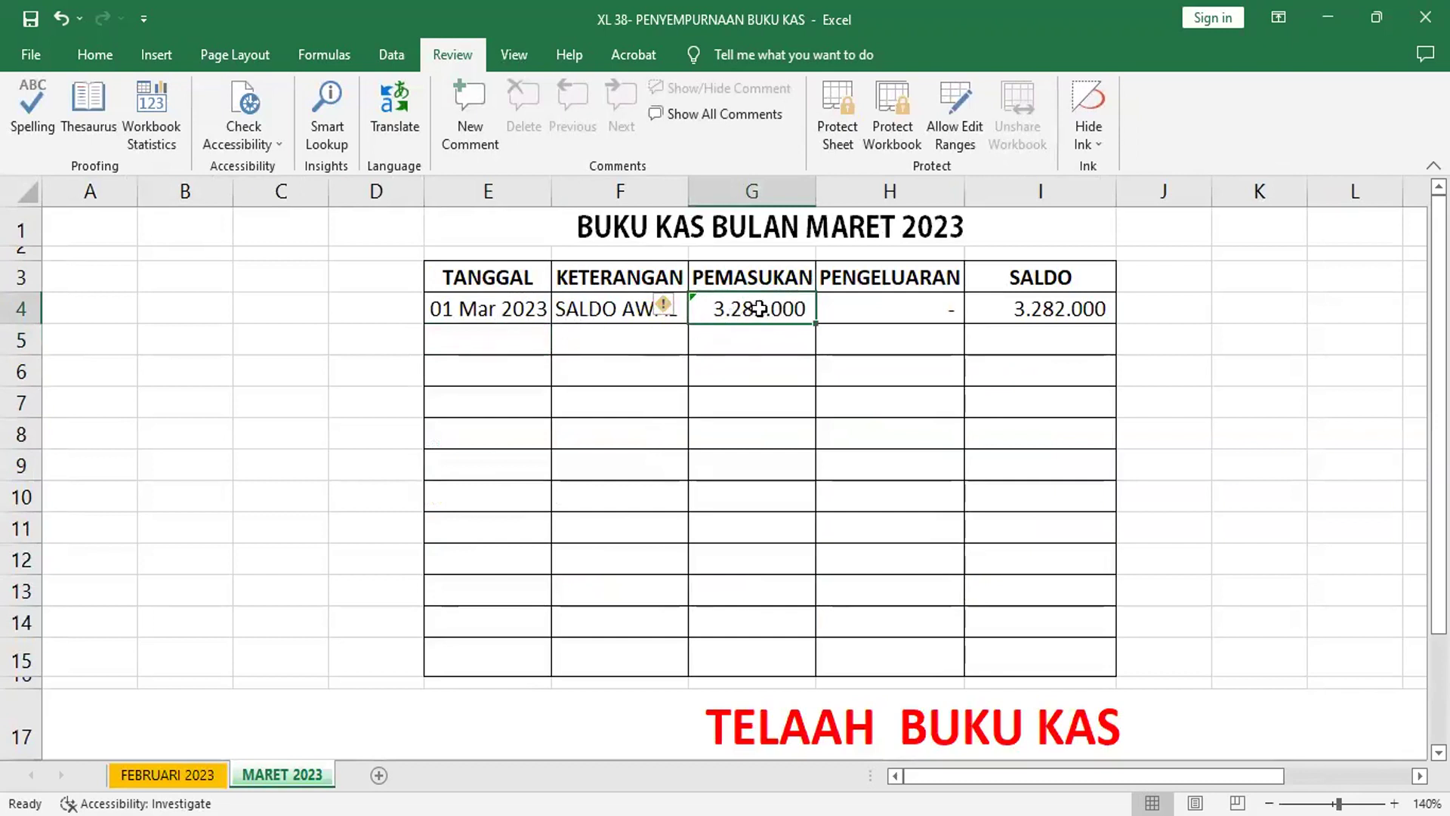
left_click(607, 308)
left_click(743, 301)
left_click(616, 309)
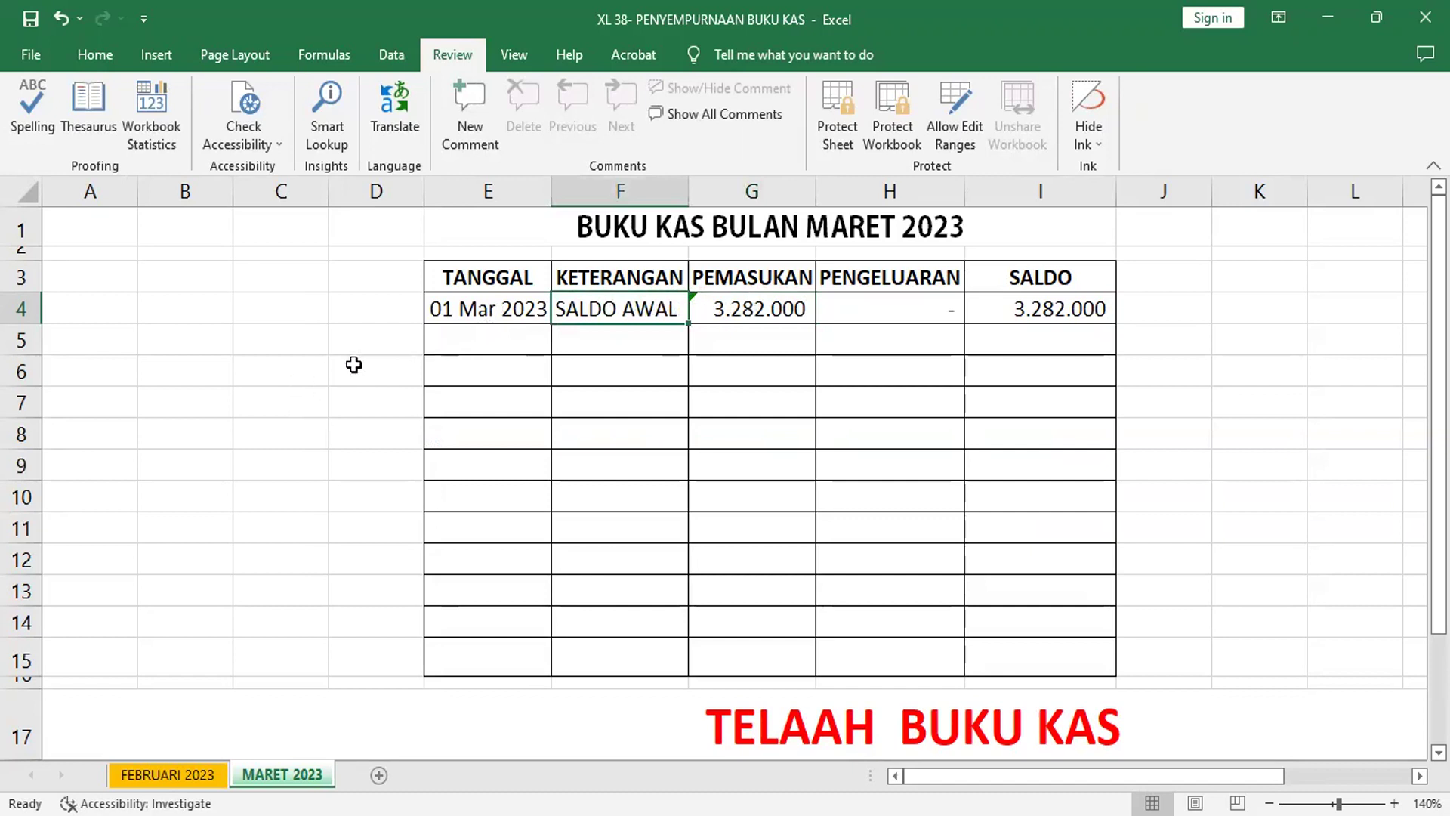
left_click(1182, 360)
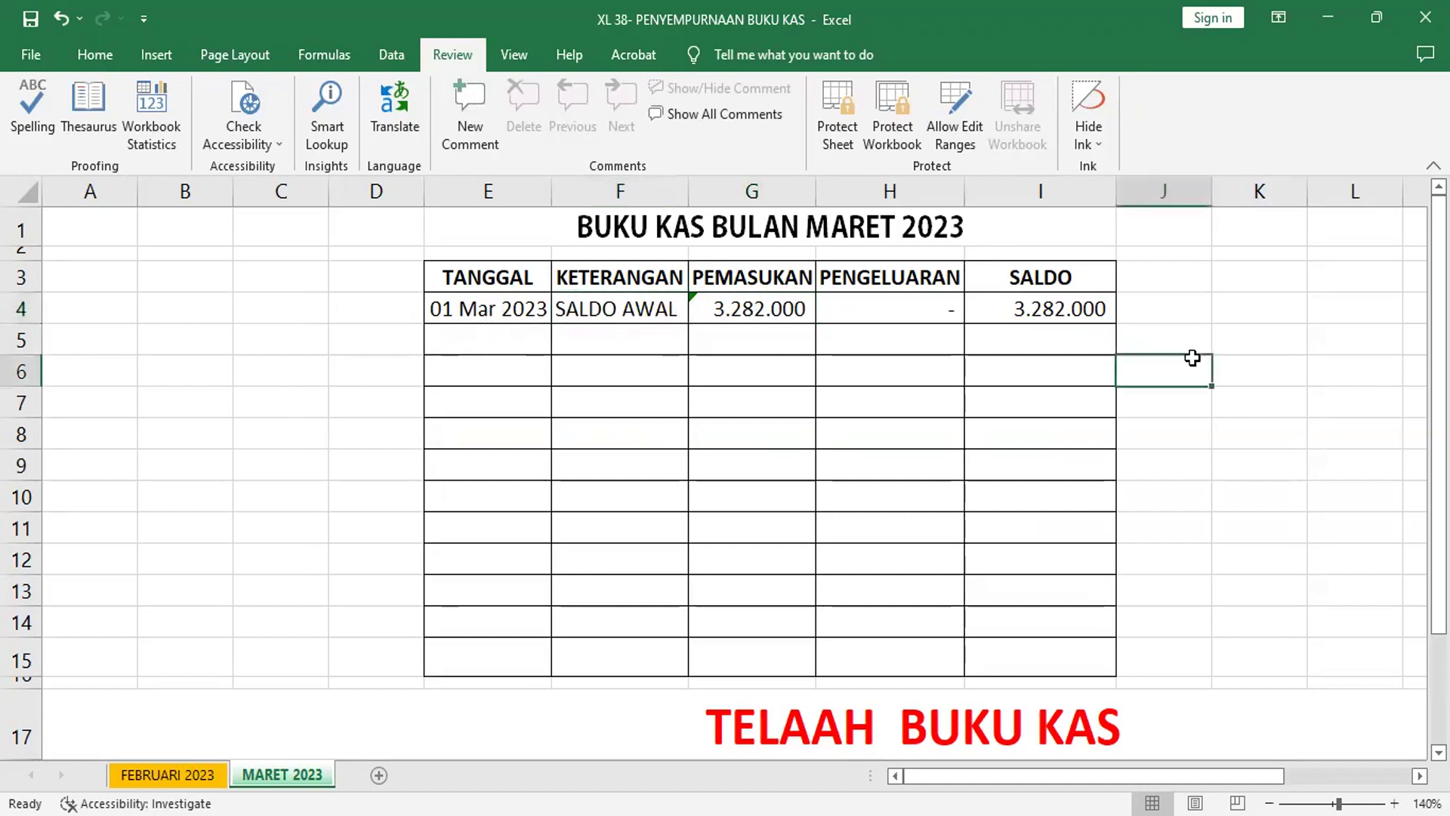
left_click(515, 57)
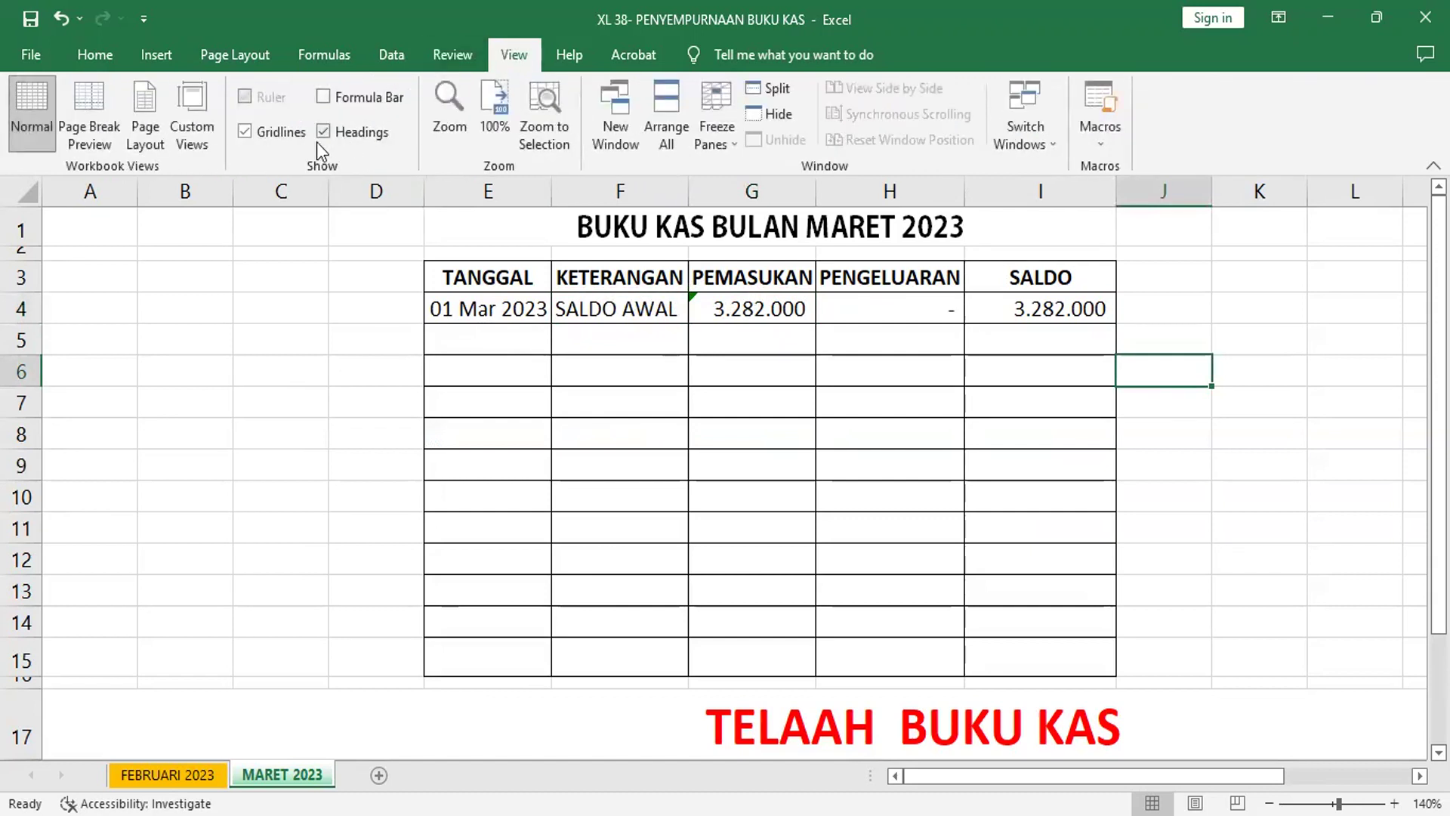
left_click(261, 136)
left_click(1248, 459)
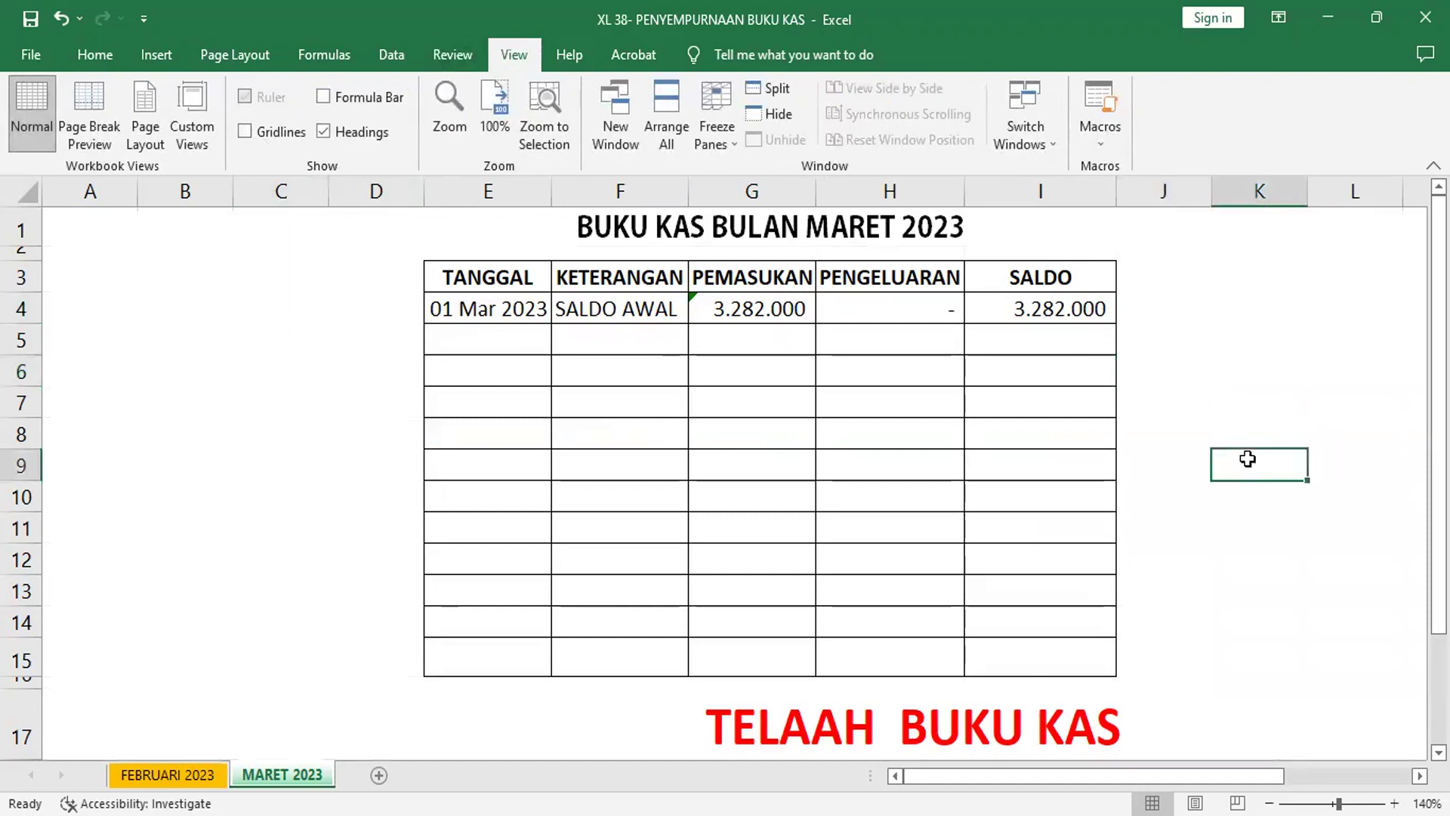
left_click(464, 306)
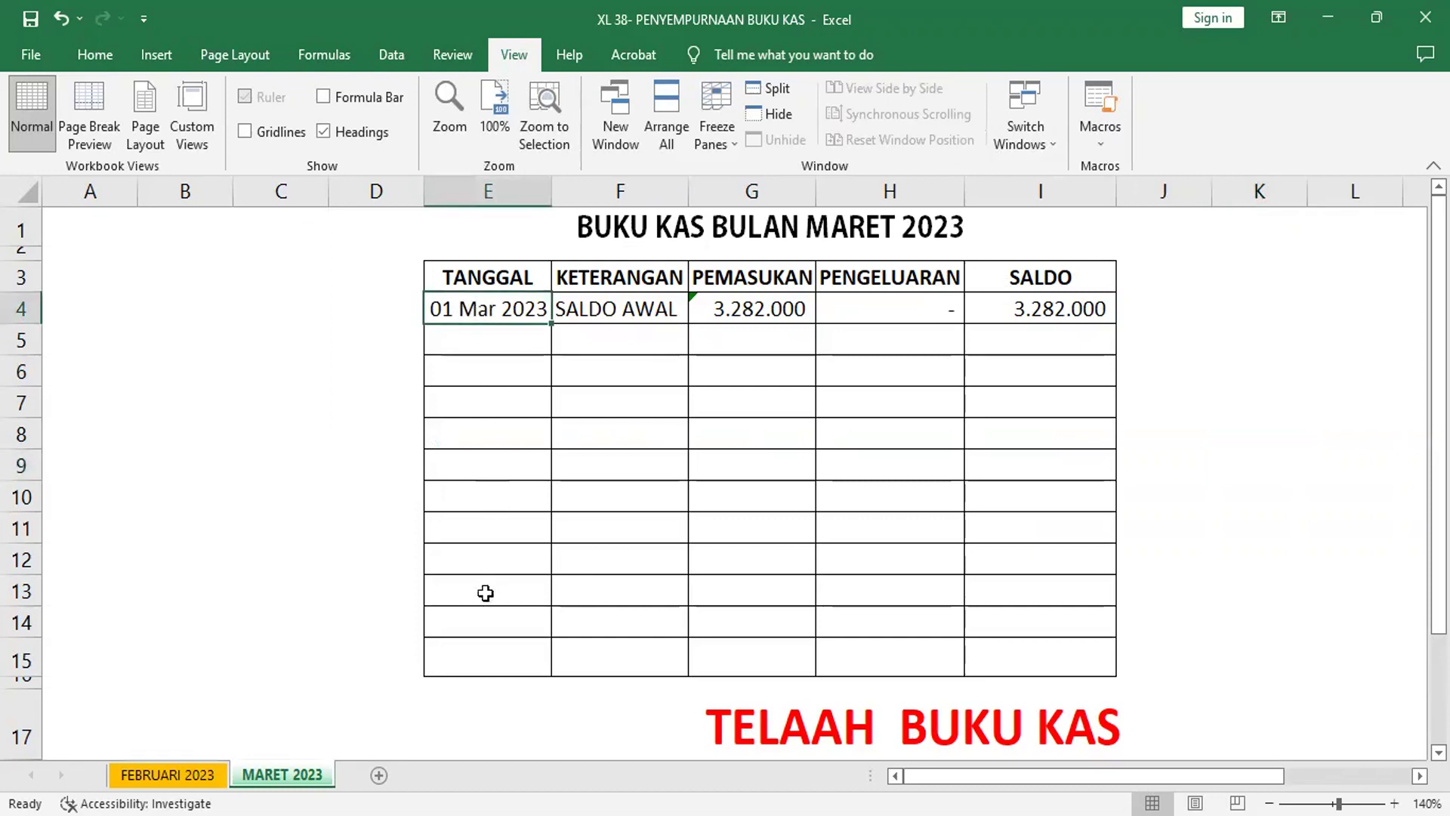
Keep the March TANGGAL cells E4:E15 unlocked in Format Cells > Protection
left_click(482, 657, "shift")
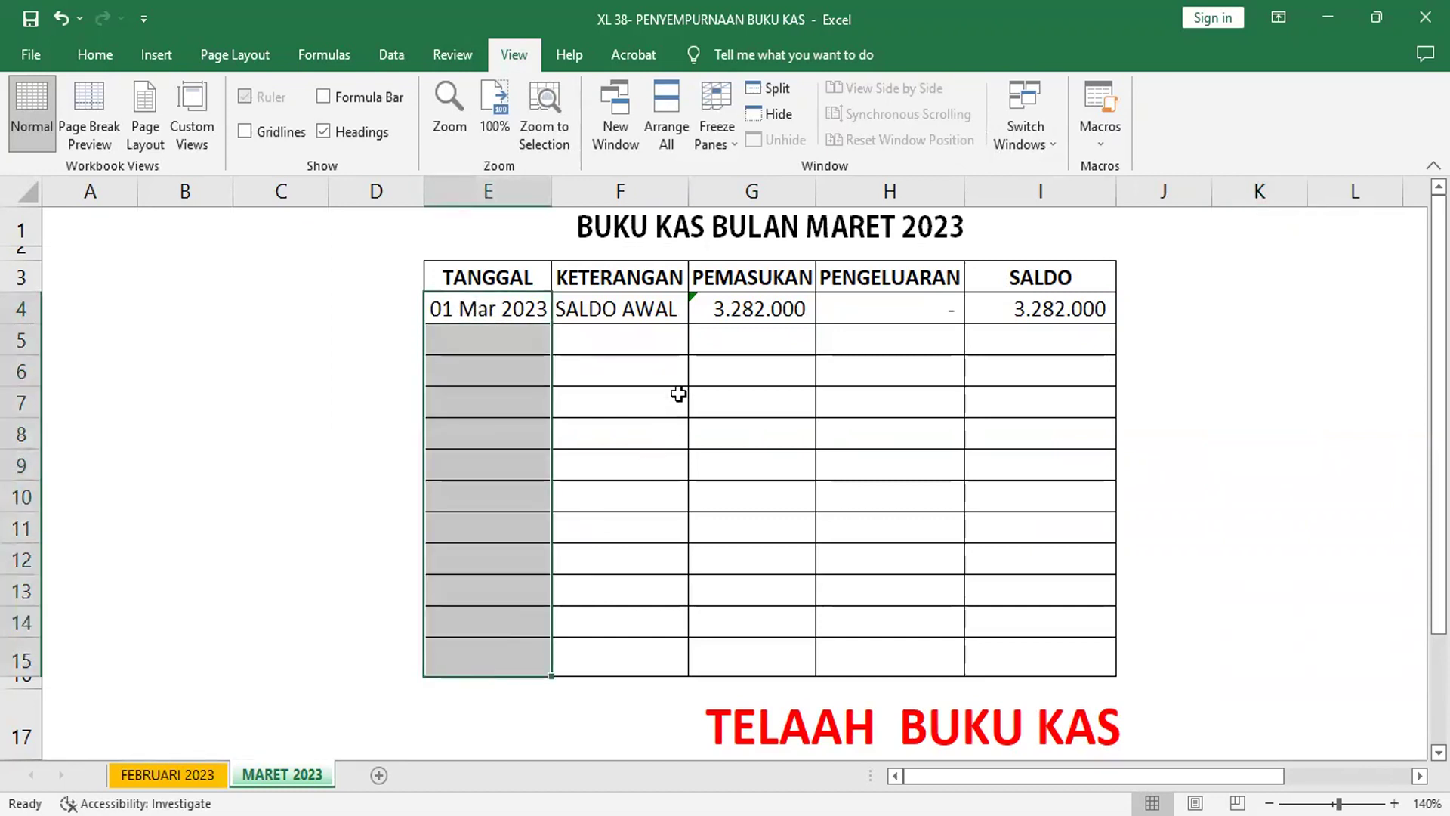
right_click(519, 408)
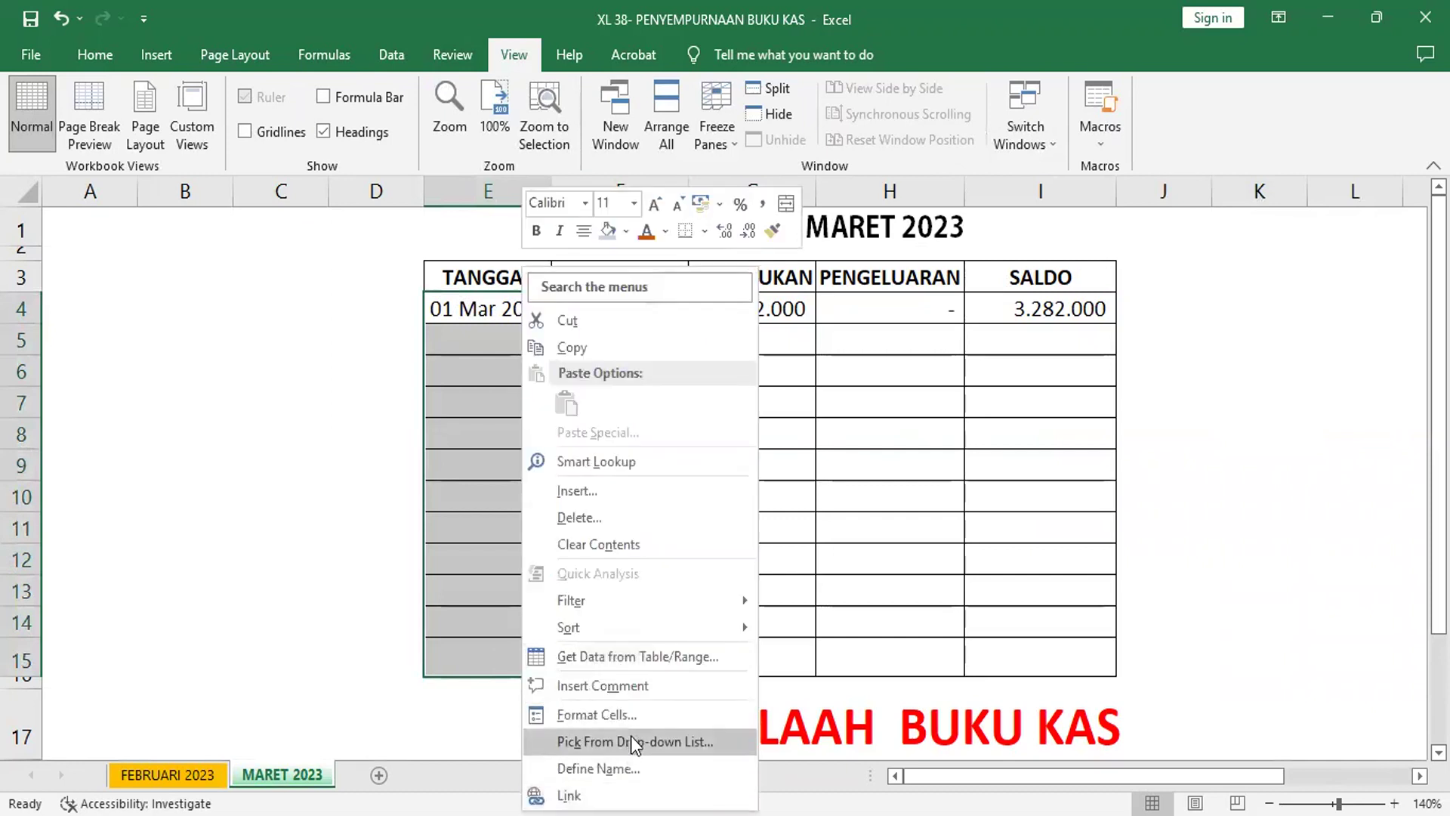
left_click(639, 710)
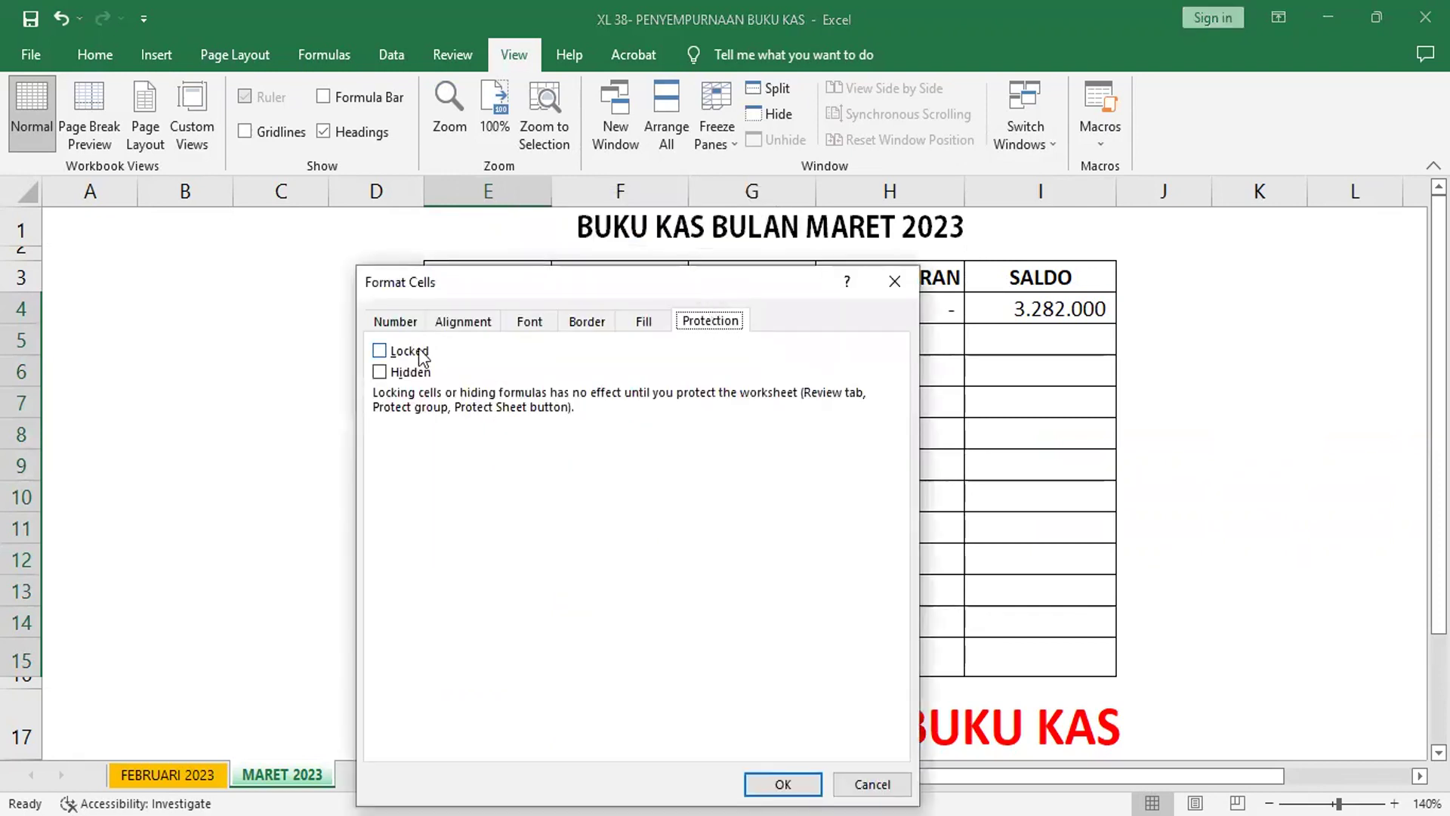
left_click(783, 784)
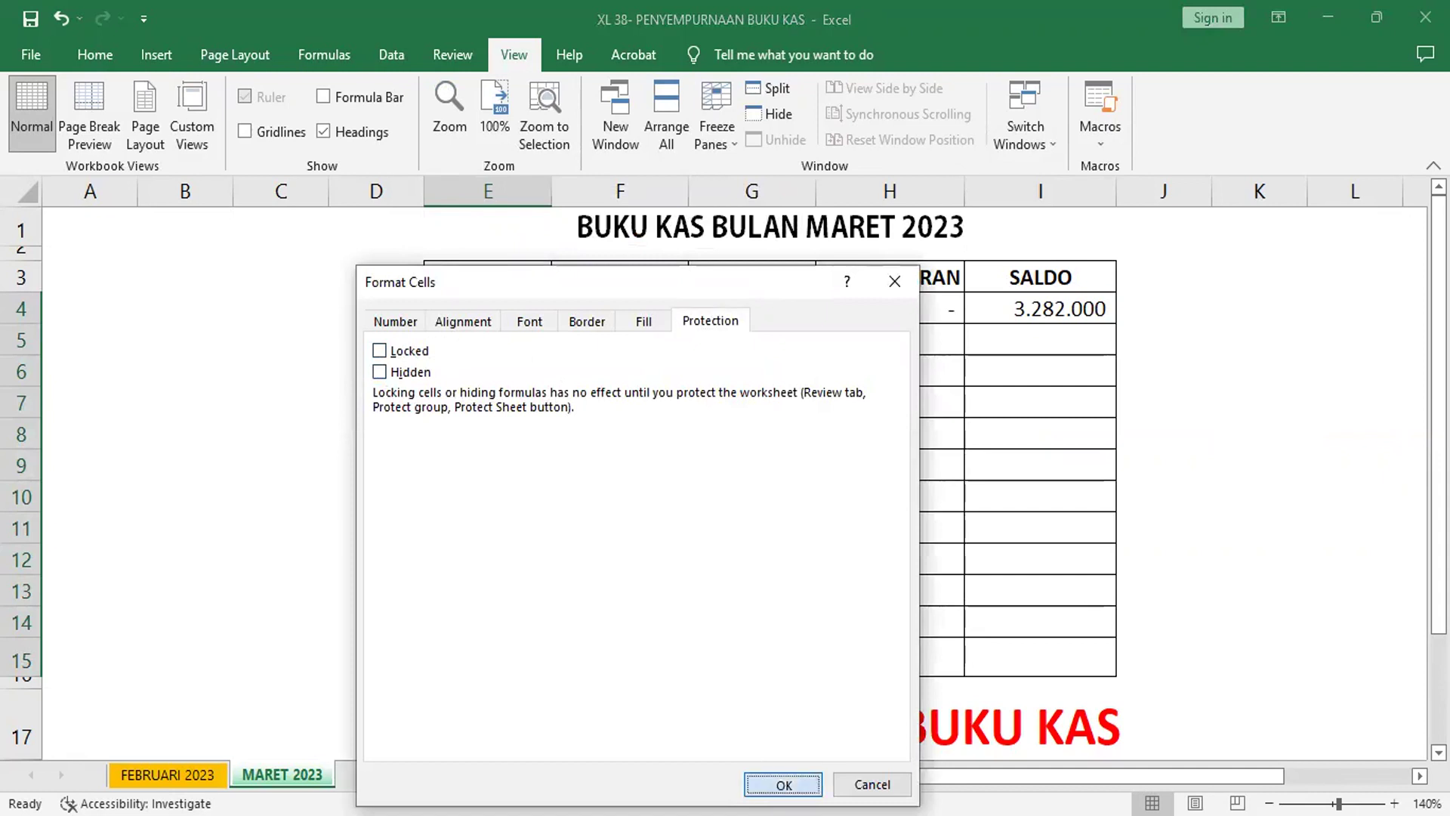
Mark the March opening-balance row F4:I4 as Locked
left_click(586, 311)
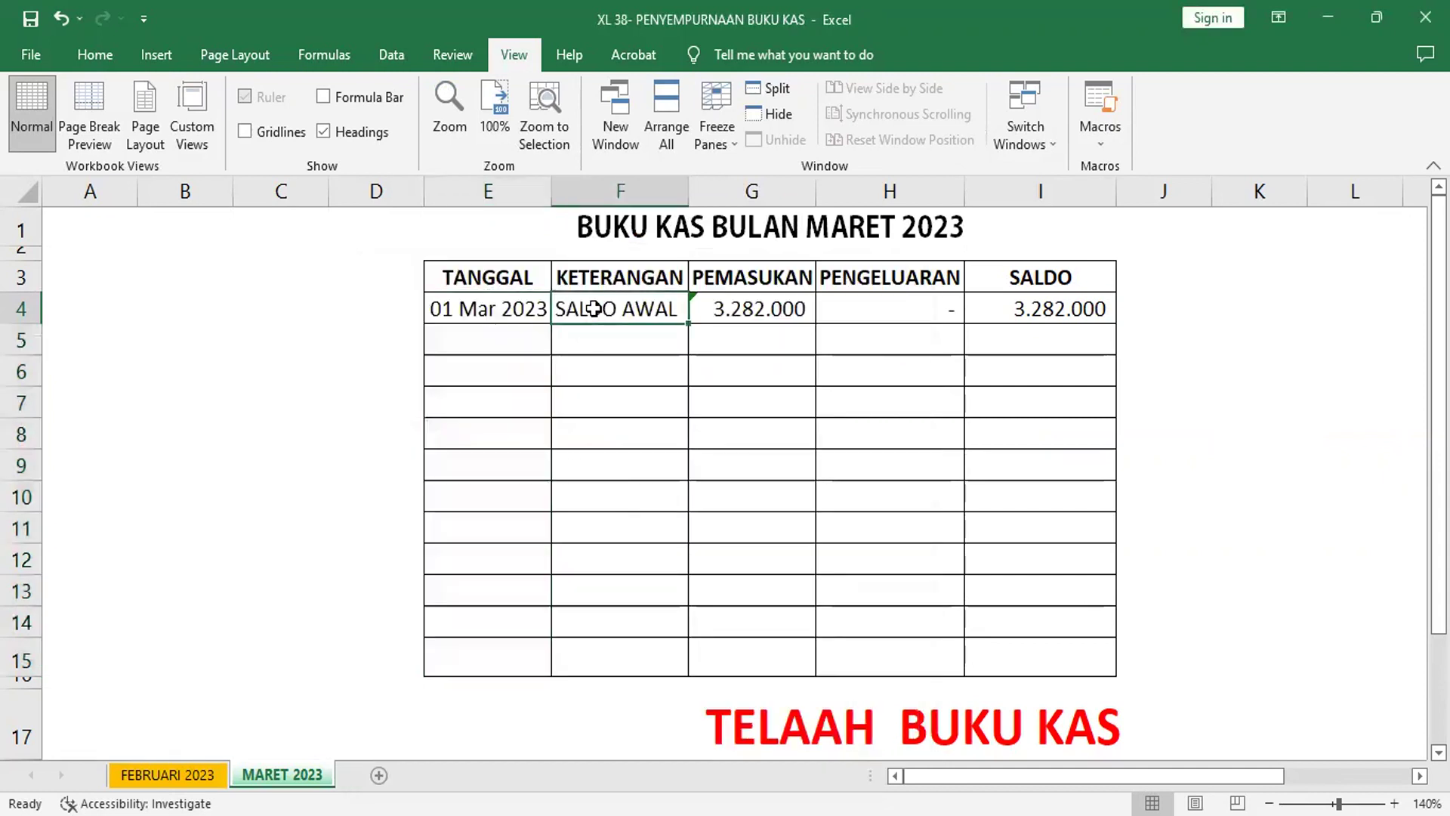
left_click(761, 304, "shift")
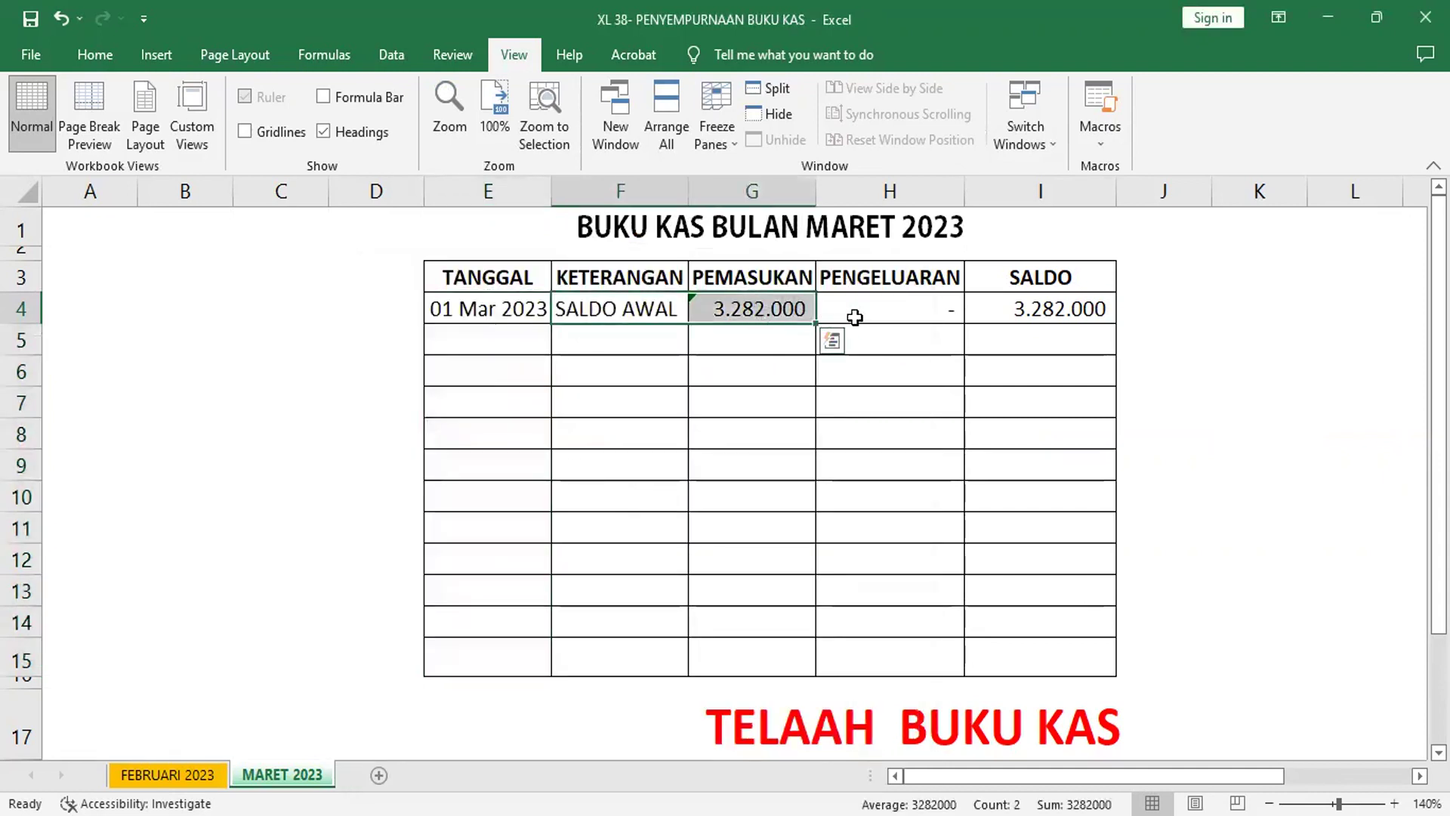
left_click(1058, 303, "shift")
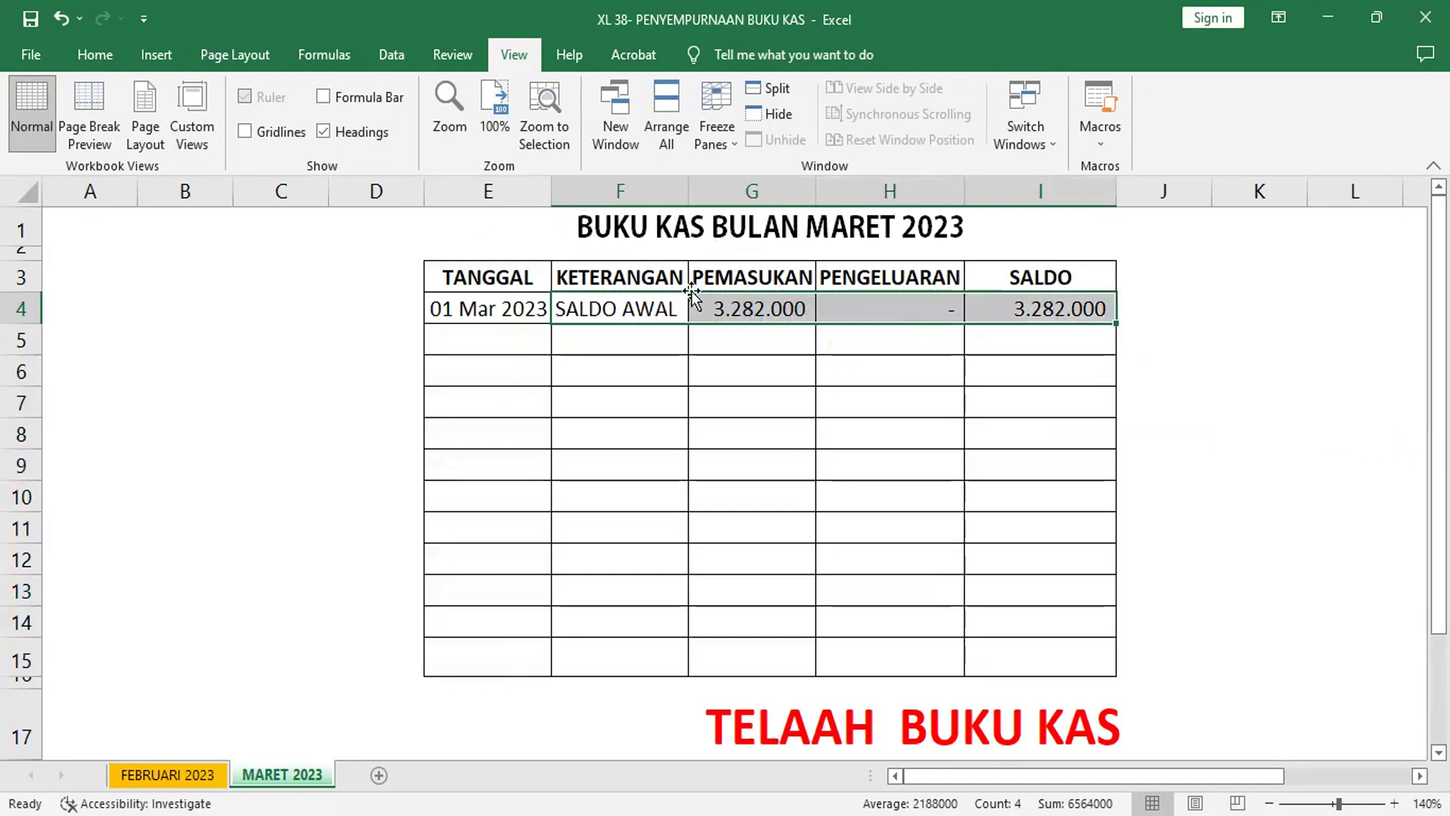
right_click(647, 330)
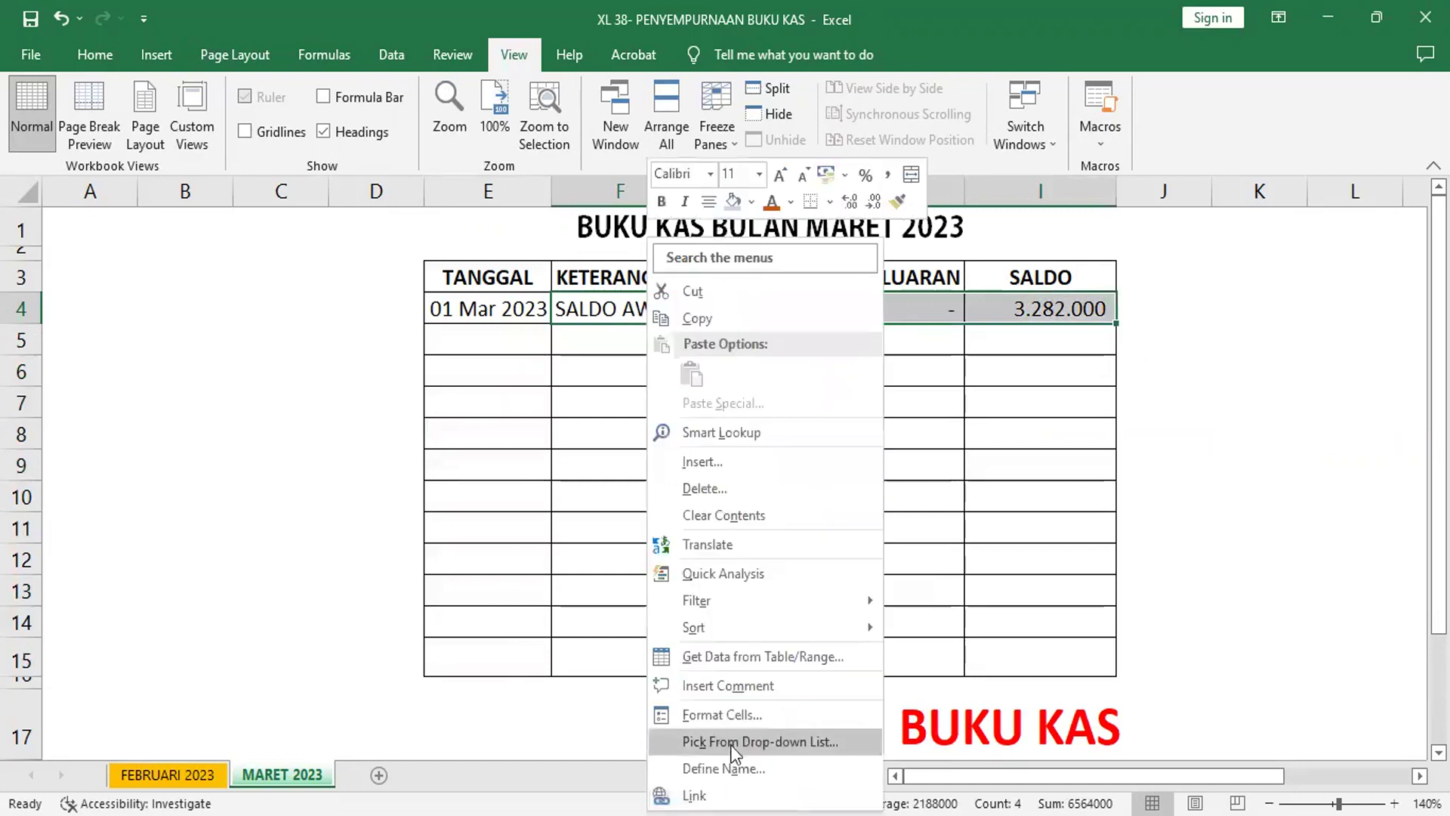
left_click(736, 722)
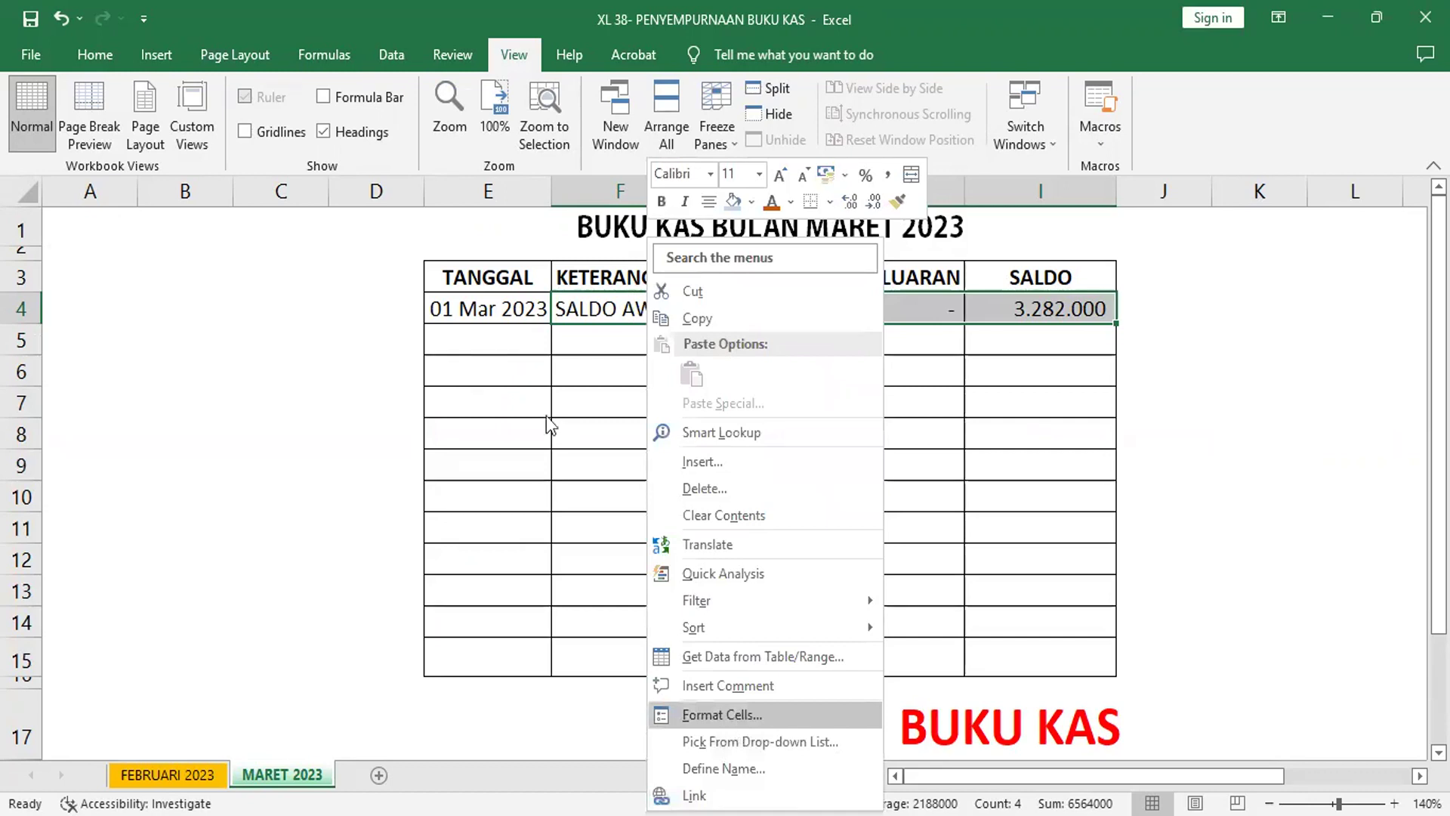
left_click(476, 349)
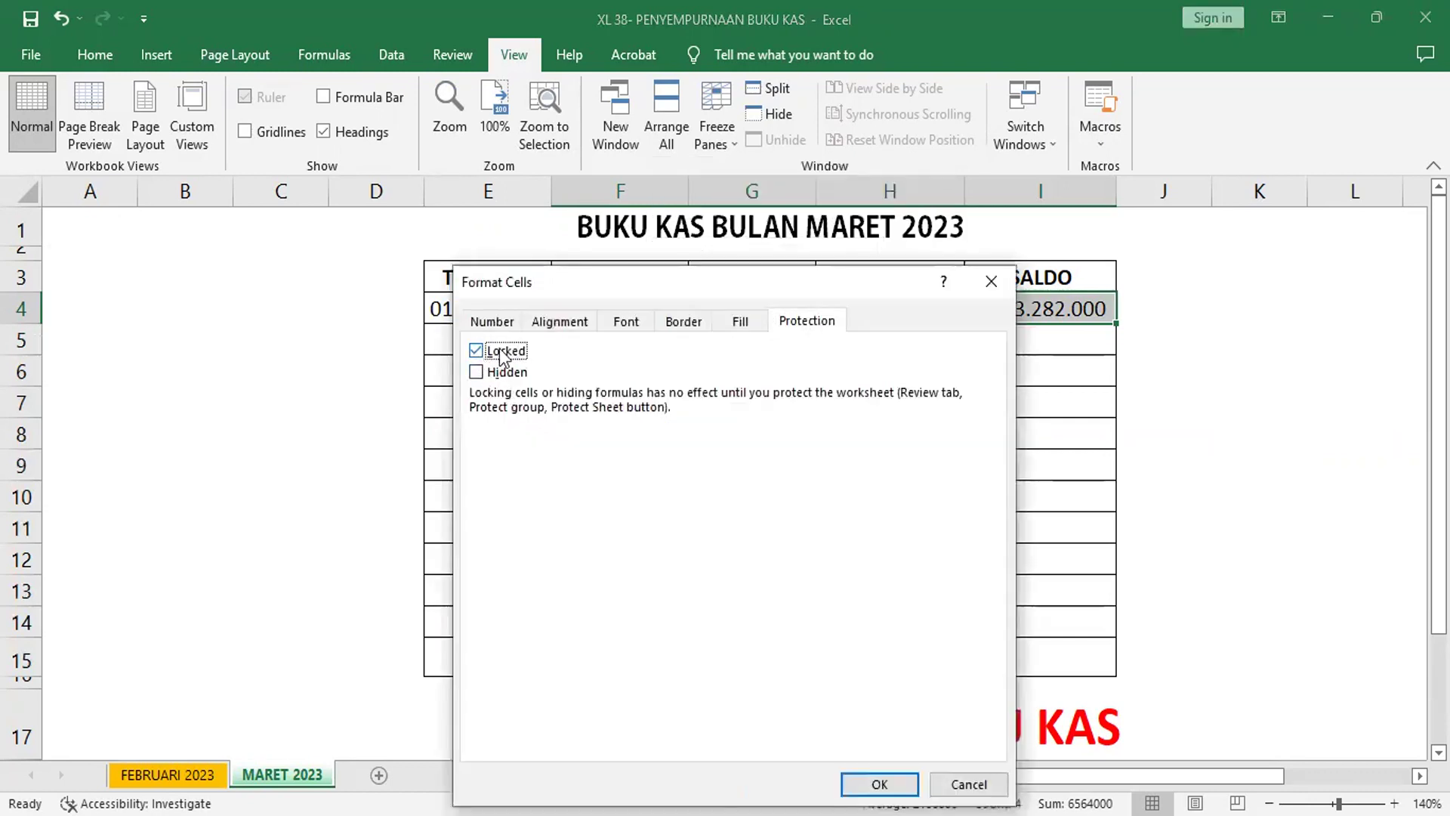
left_click(906, 782)
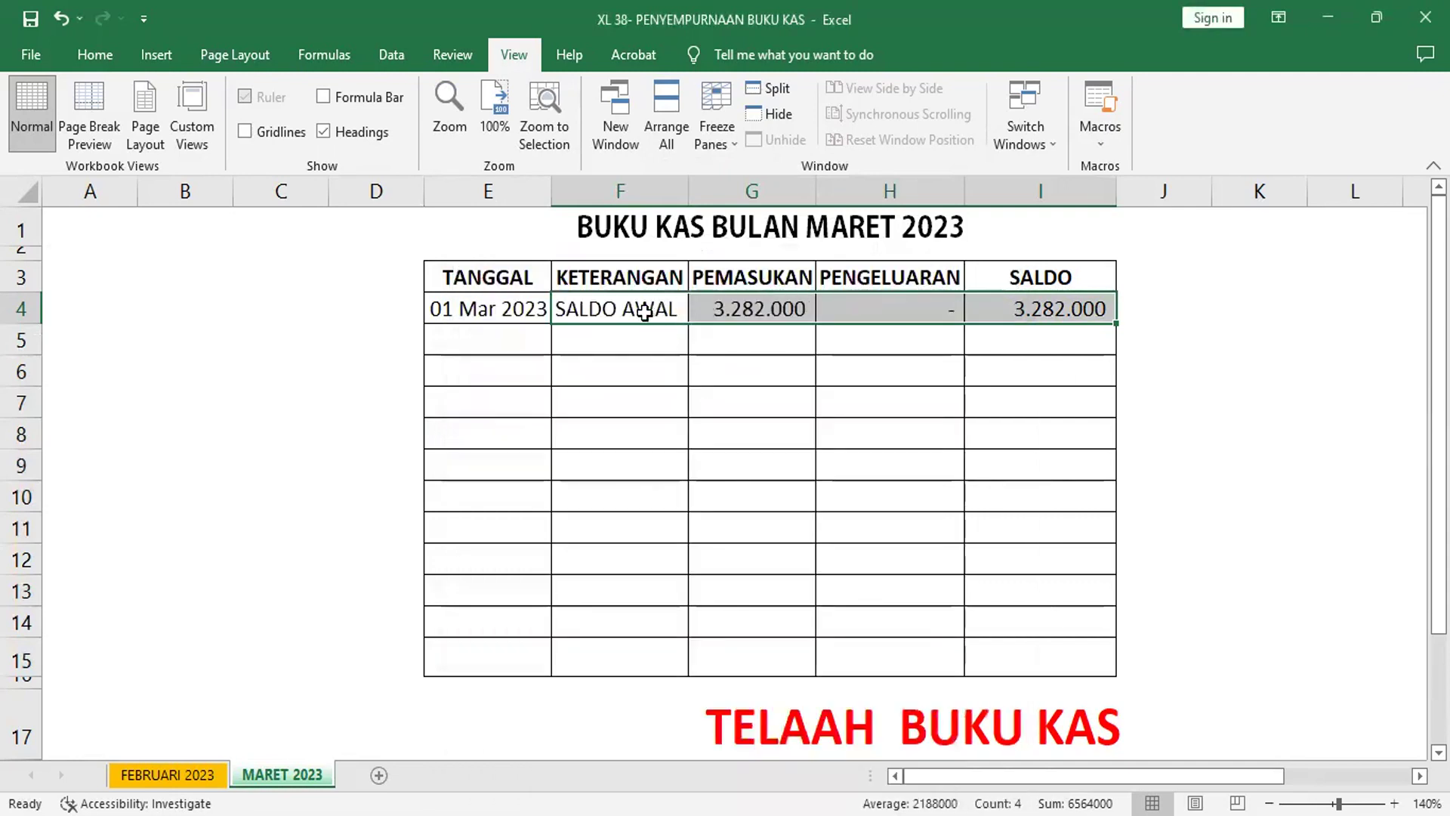
left_click(642, 309)
left_click(745, 307)
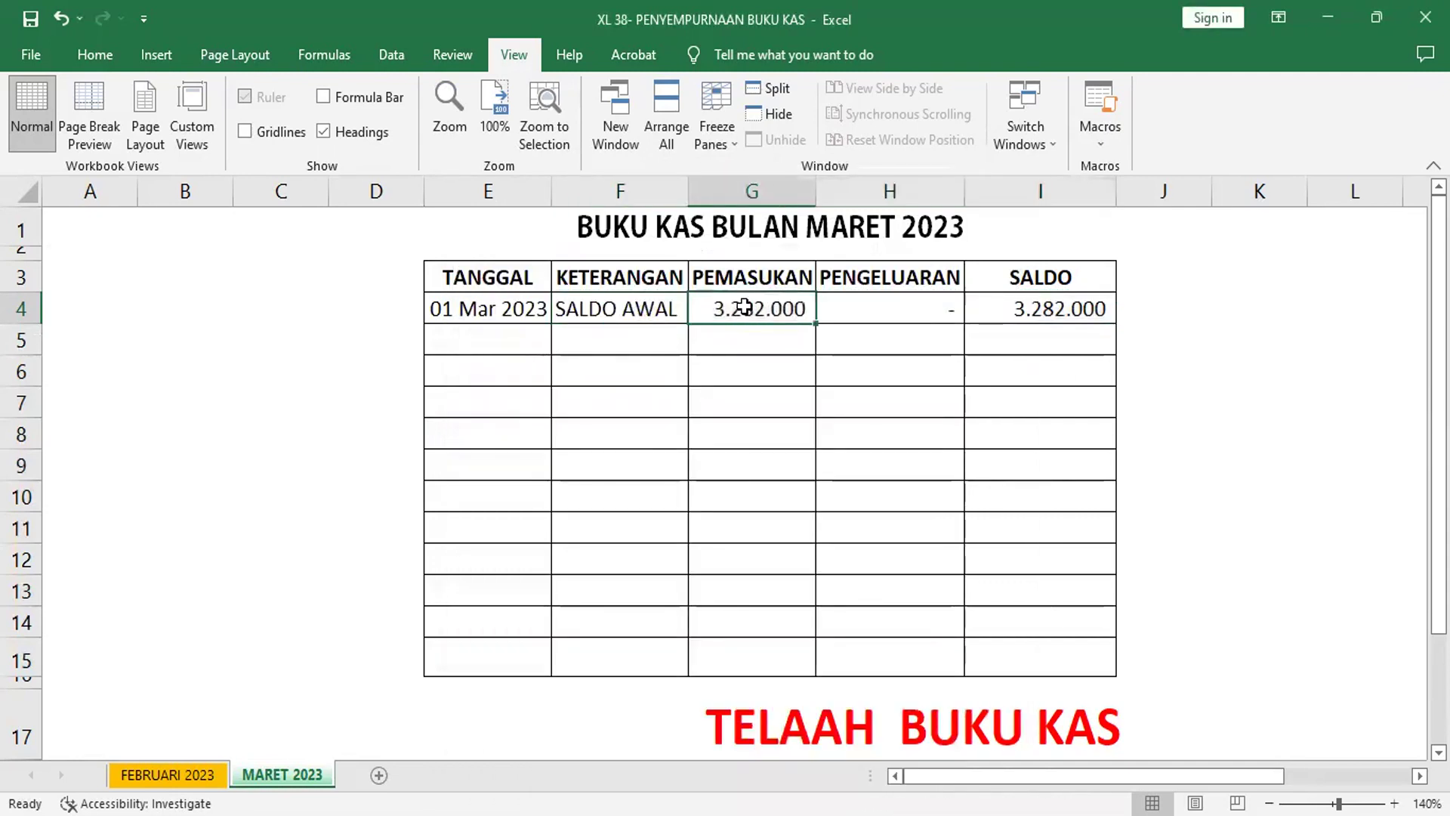
left_click(740, 373)
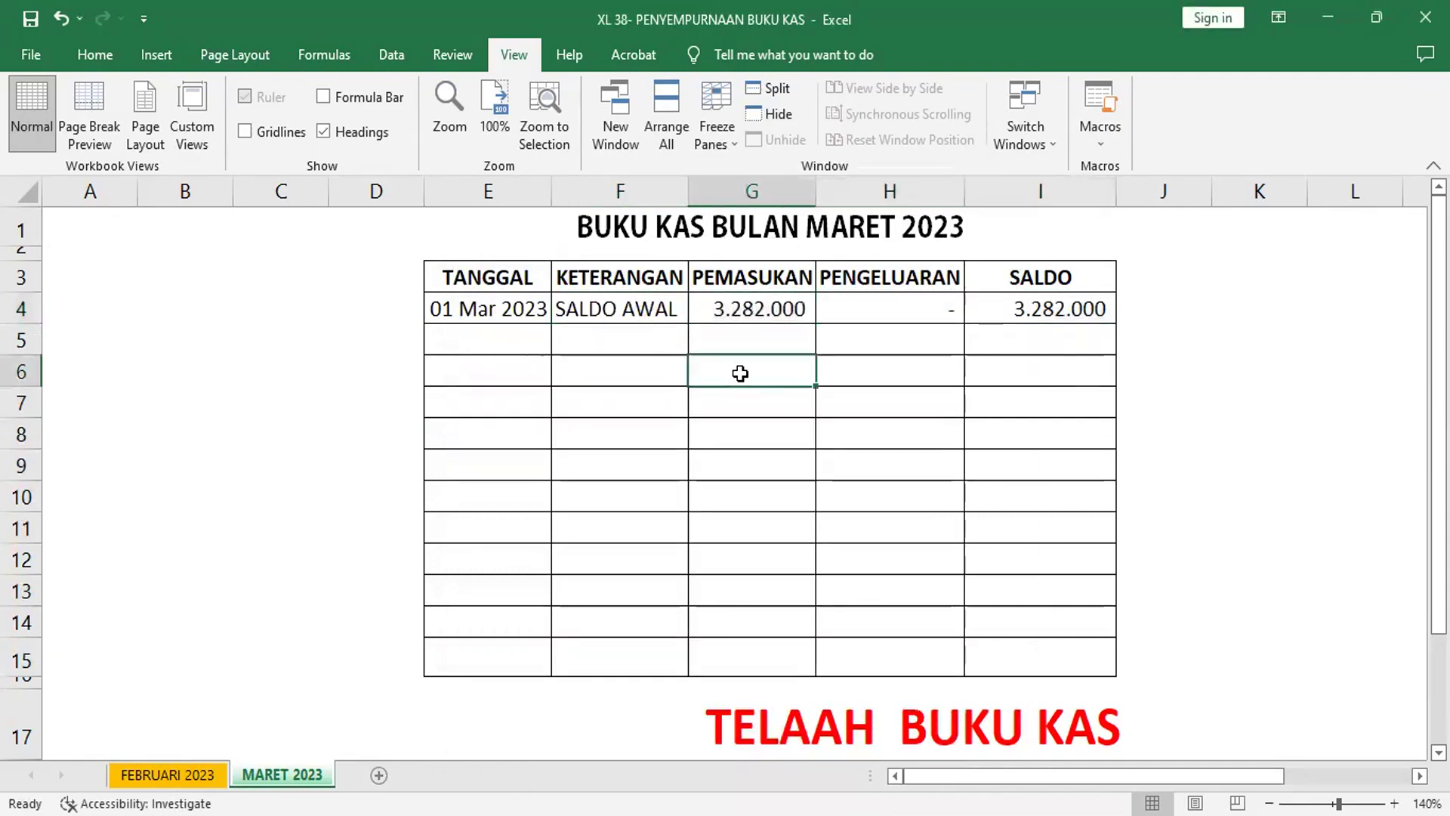
Keep Locked checked for the March SALDO cells I5:I15 in Format Cells > Protection
left_click(1211, 342)
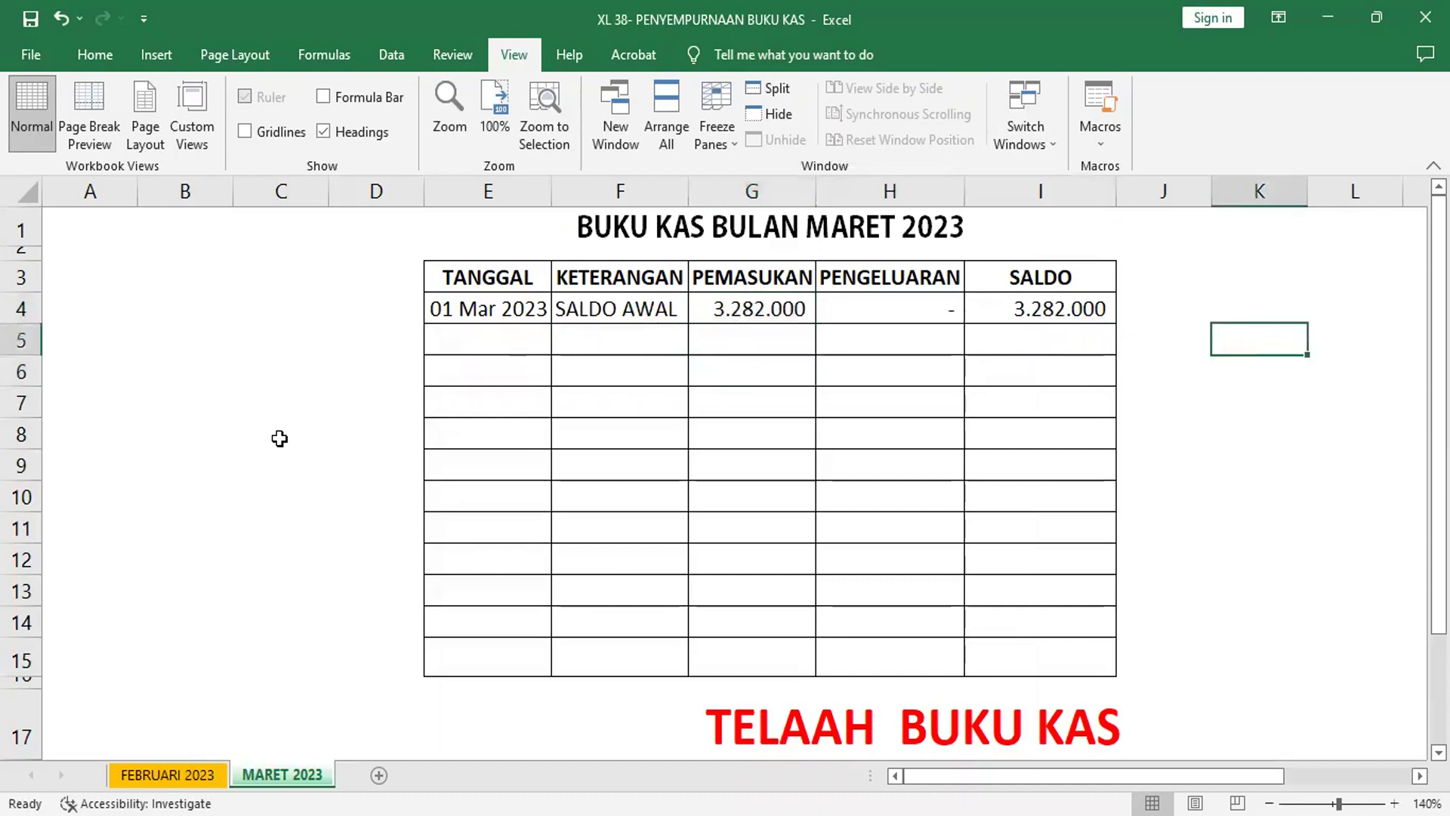
left_click(468, 50)
left_click(1183, 463)
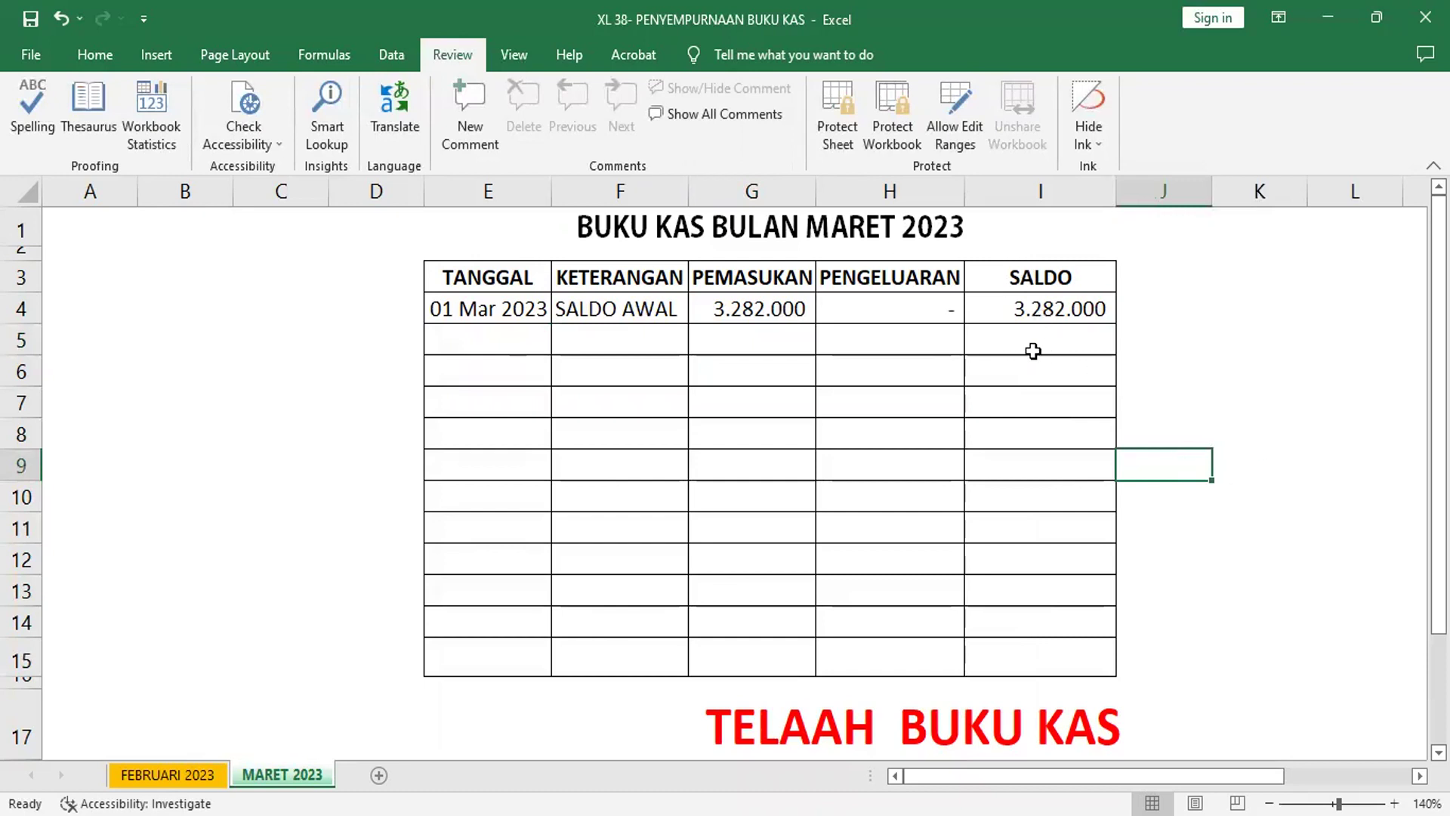
left_click(1033, 348)
left_click(1013, 669, "shift")
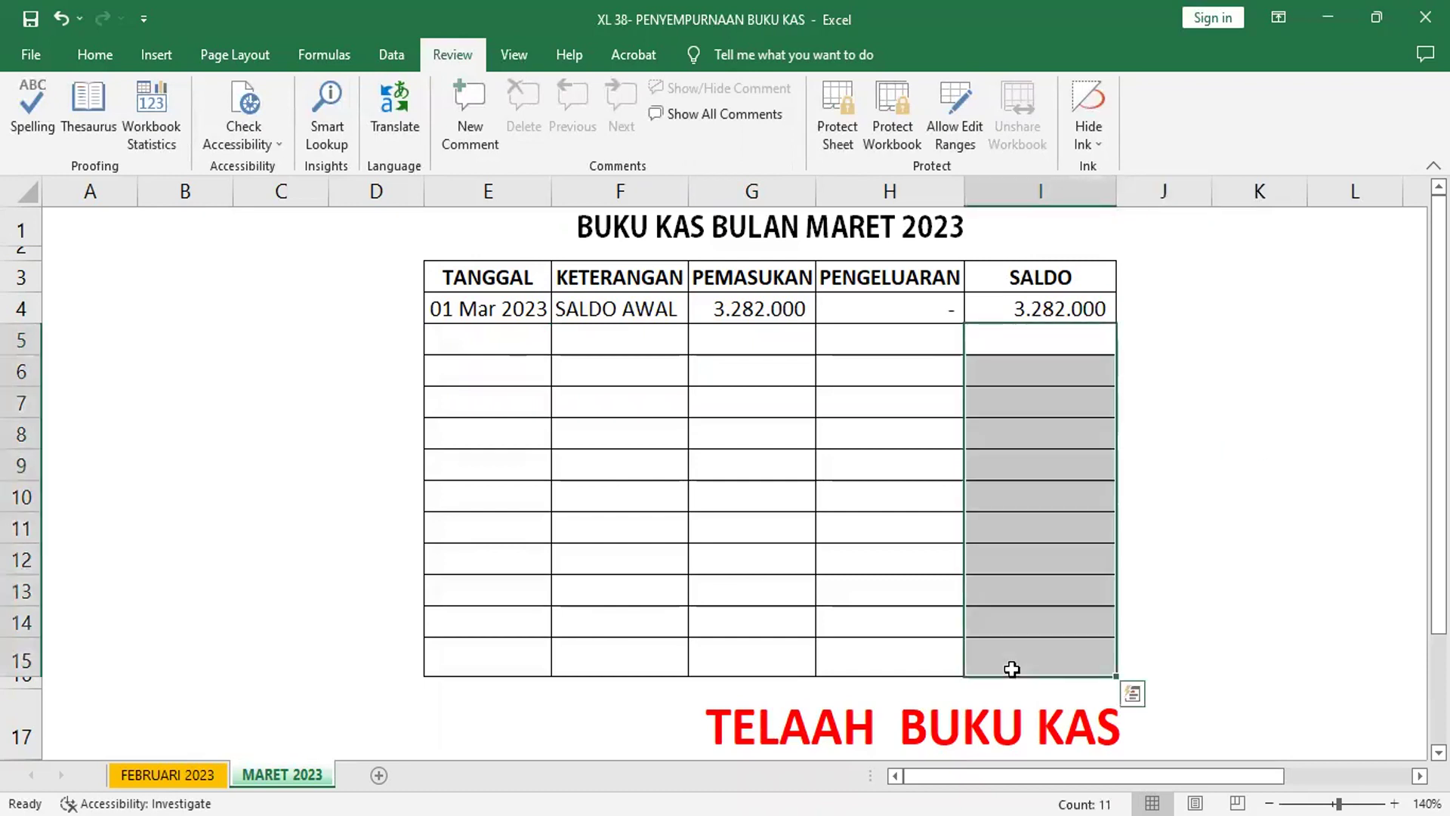
right_click(1041, 624)
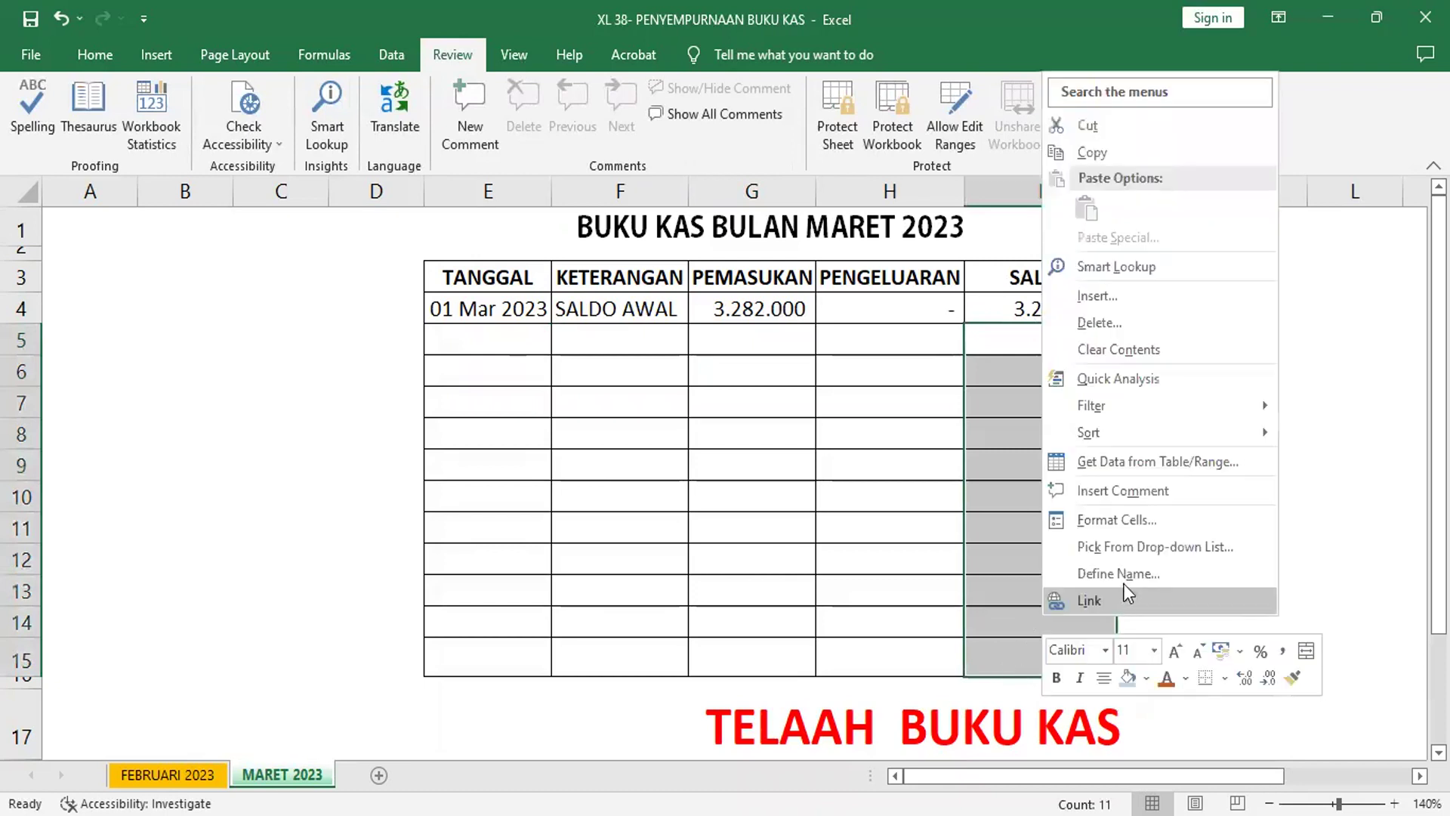
left_click(1139, 520)
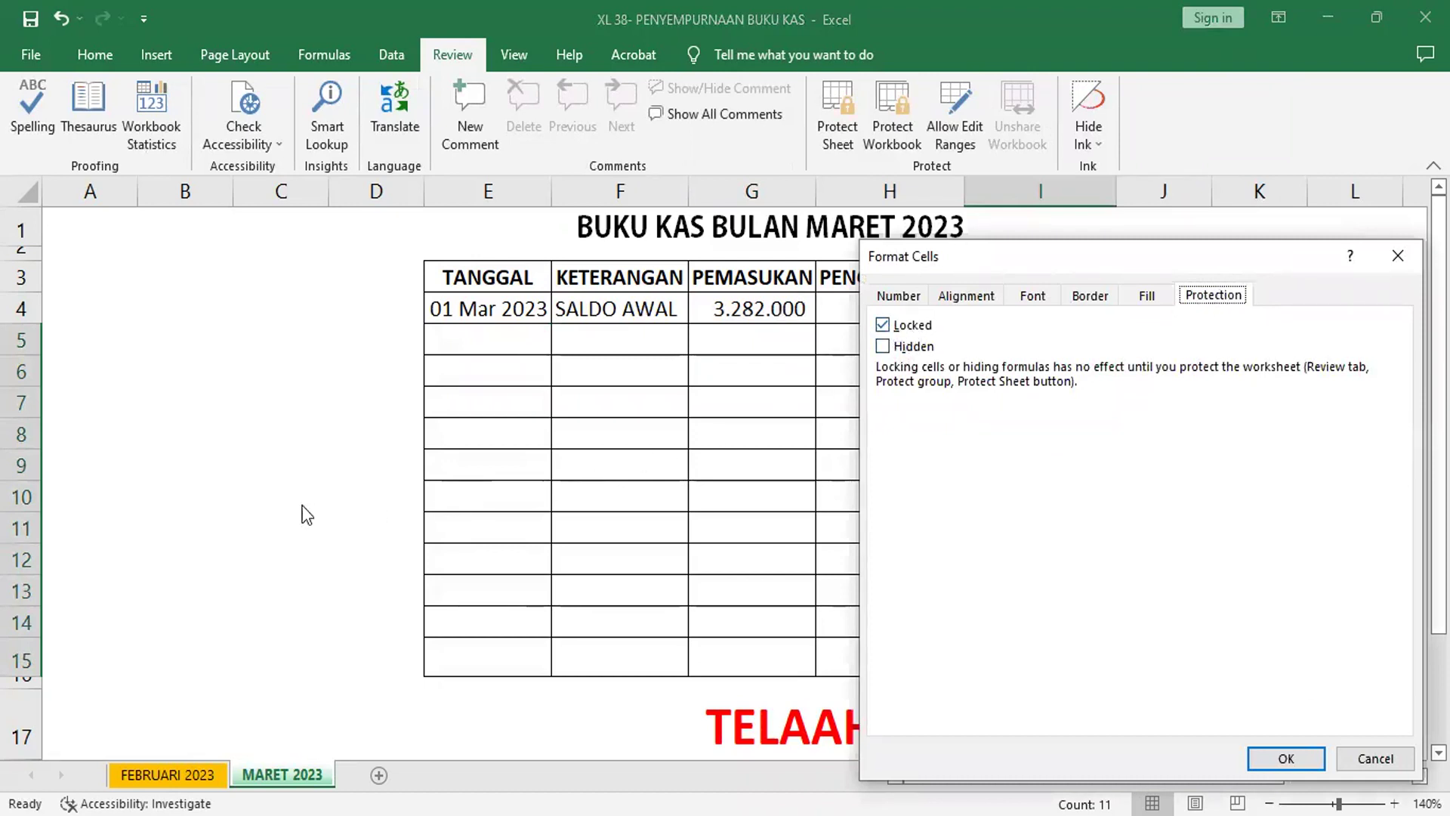
left_click(1288, 757)
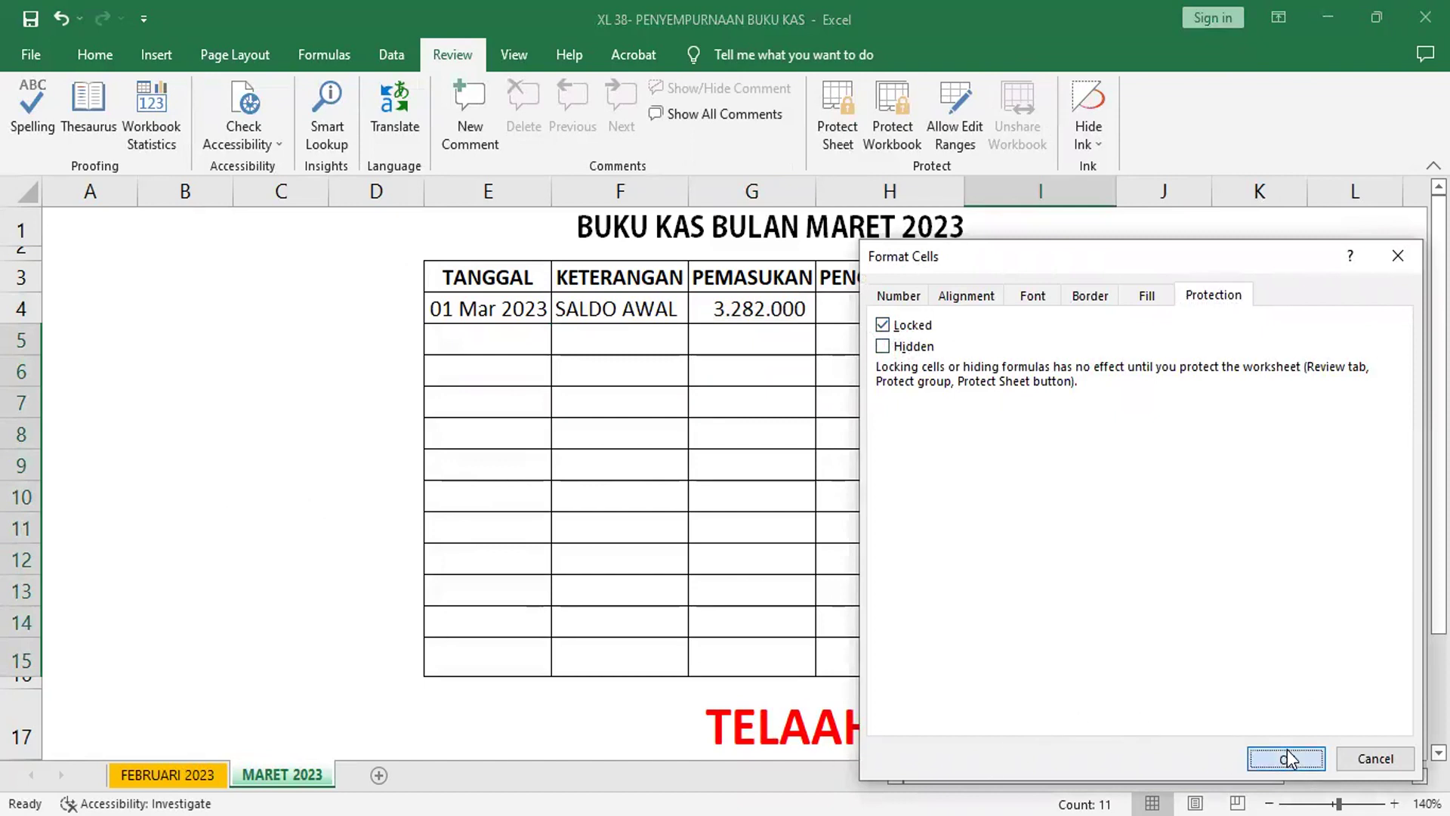
left_click(162, 476)
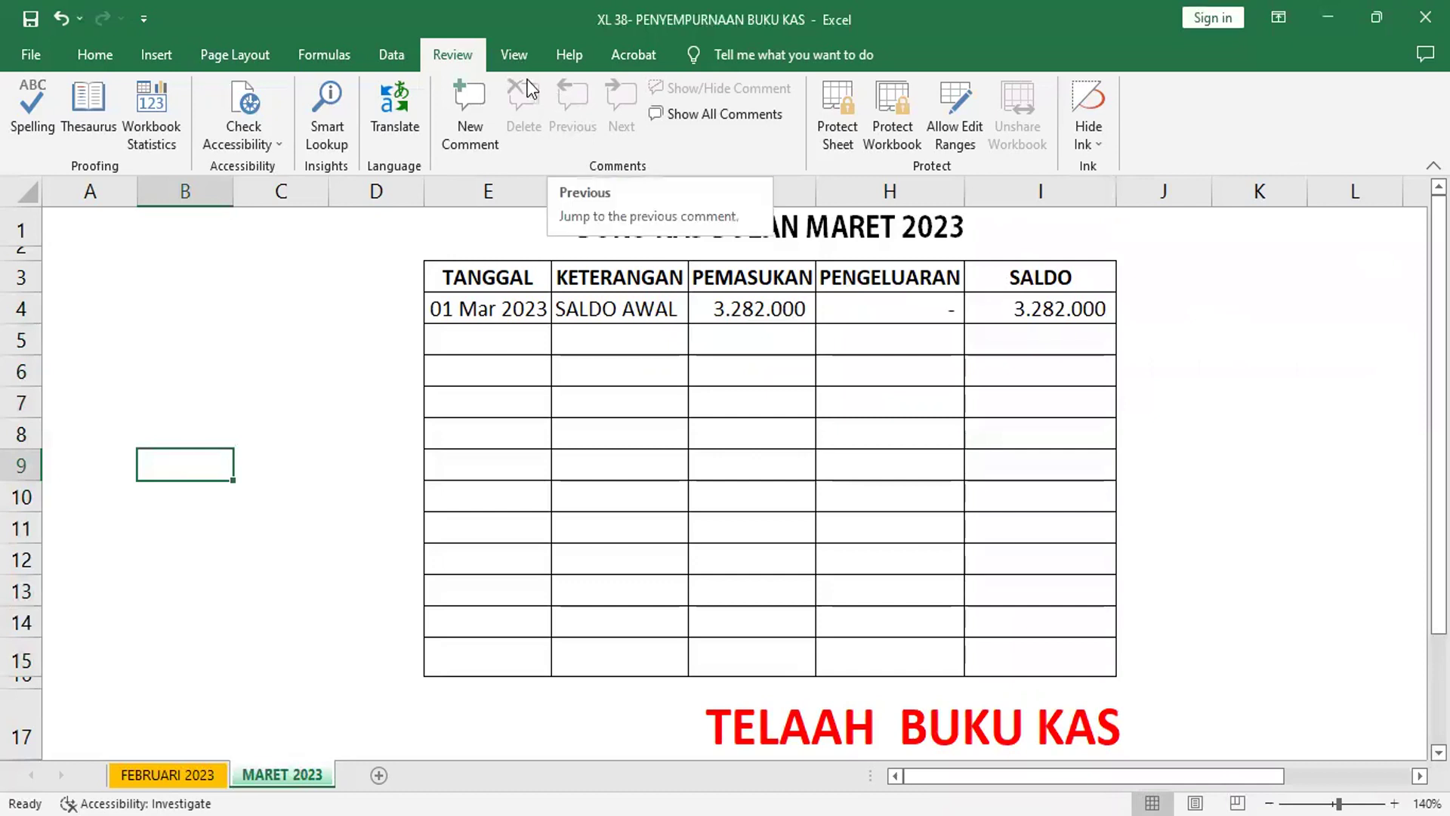
Protect MARET 2023 with Select locked cells off, then test E4 and a PENGELUARAN cell
left_click(837, 113)
left_click(342, 470)
left_click(418, 785)
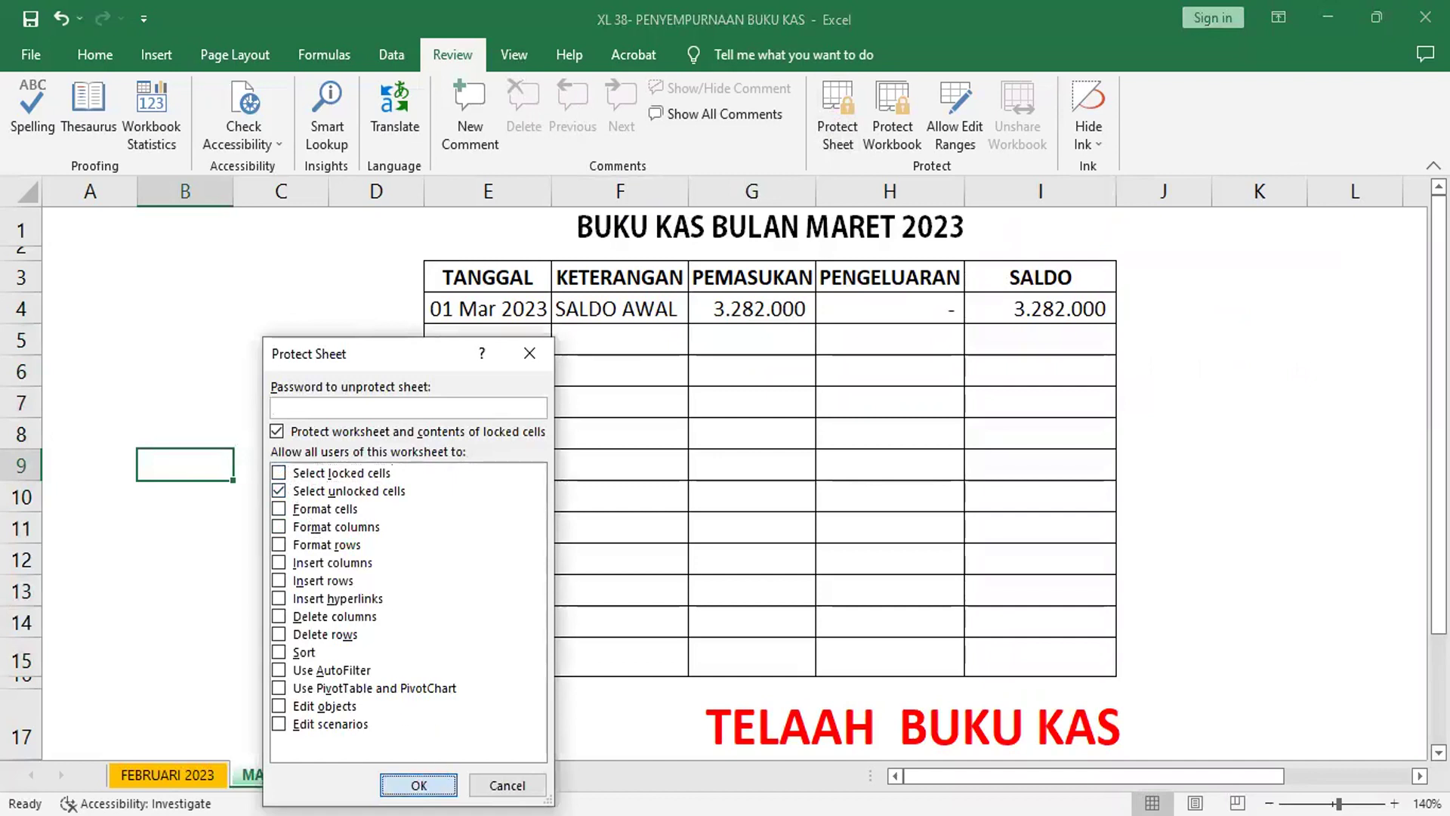
left_click(495, 310)
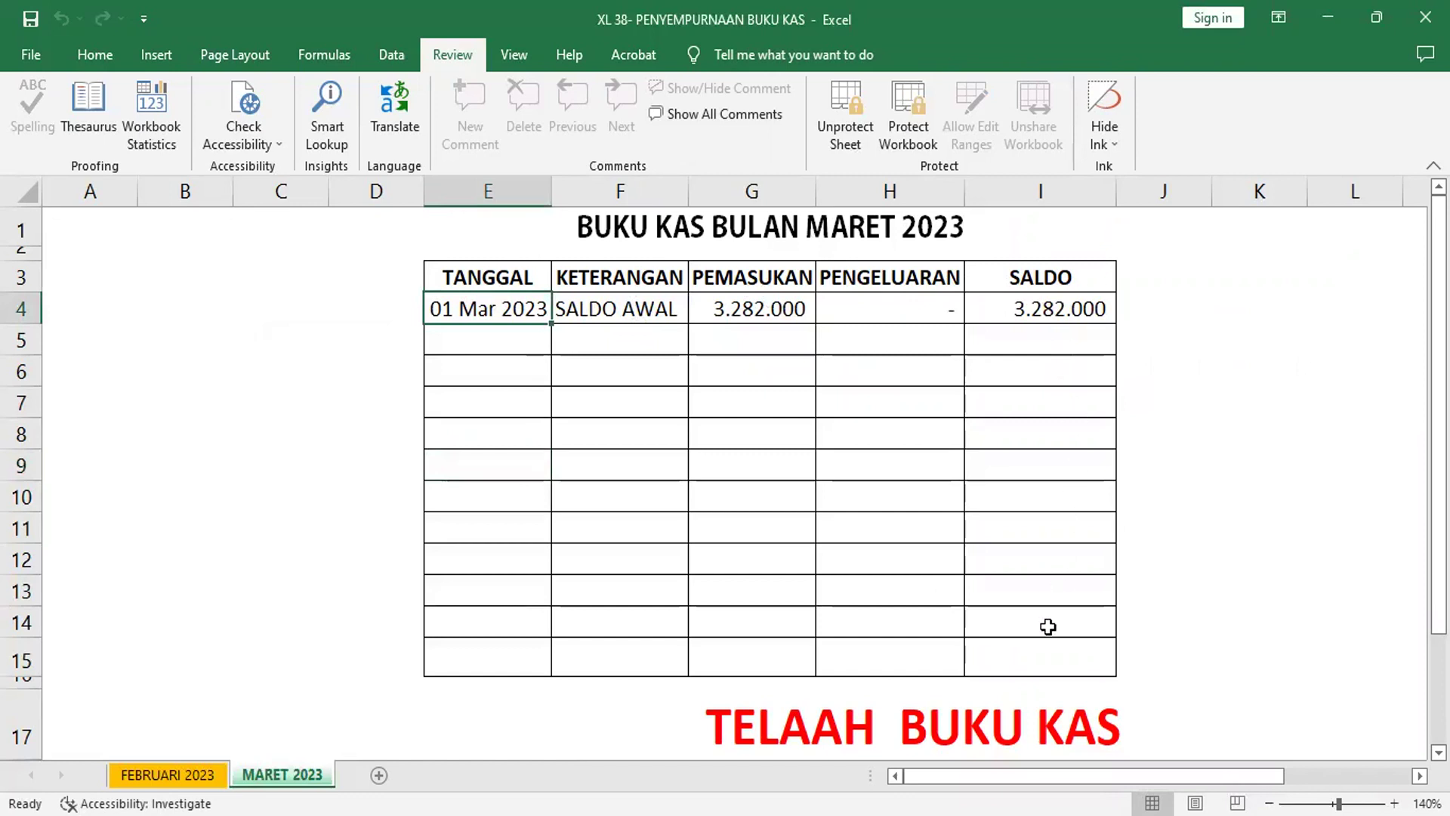
left_click(911, 626)
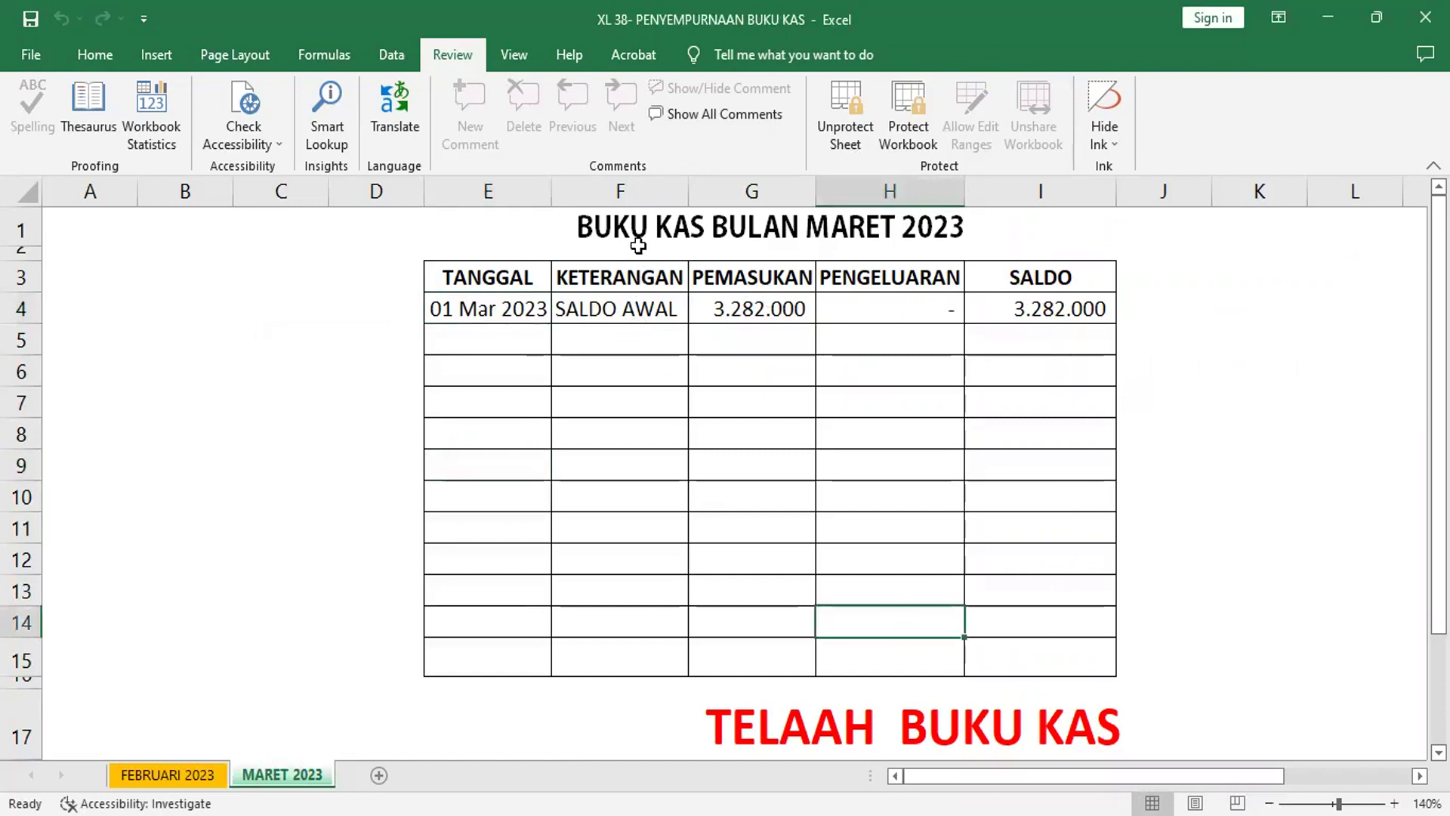